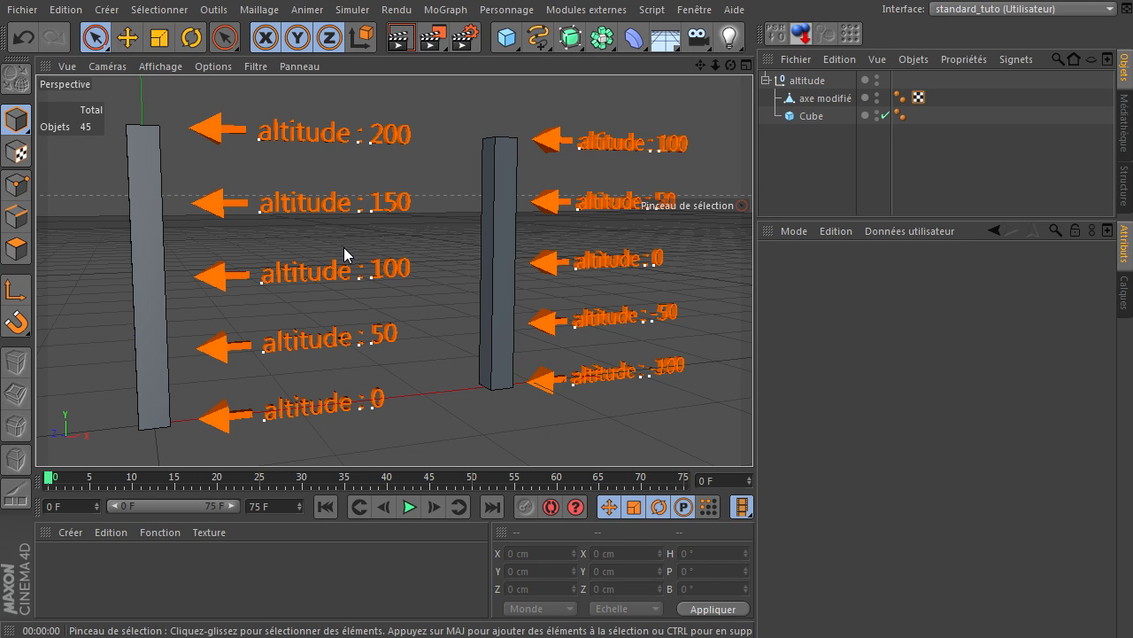
Create a new material and apply it to the axe modifié object
double_click(115, 569)
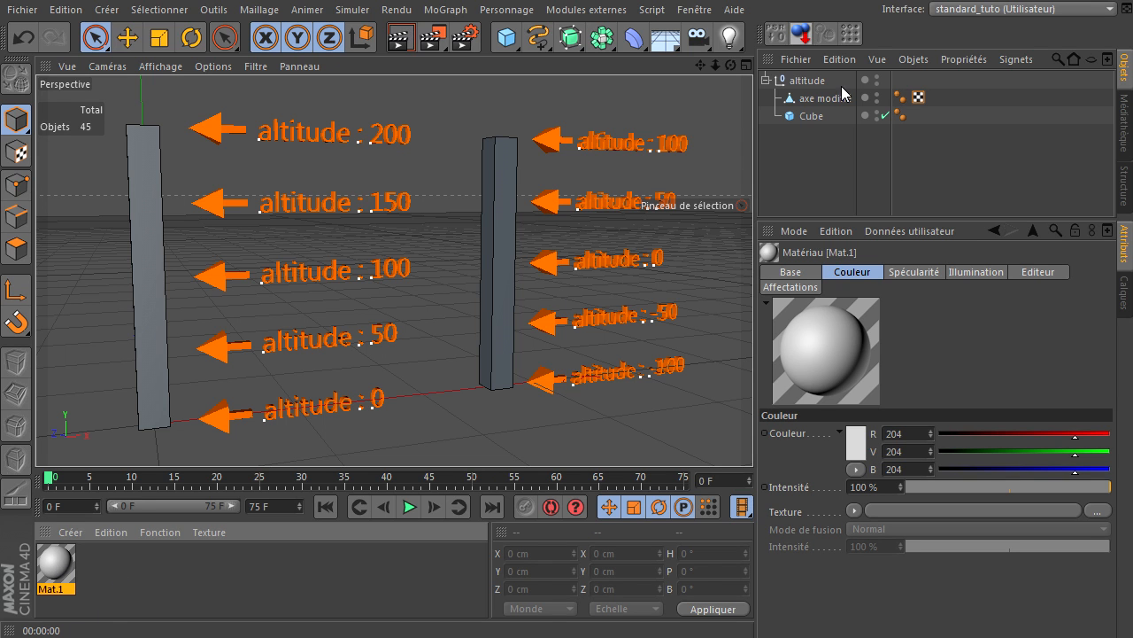
left_click_drag(813, 86, 813, 102)
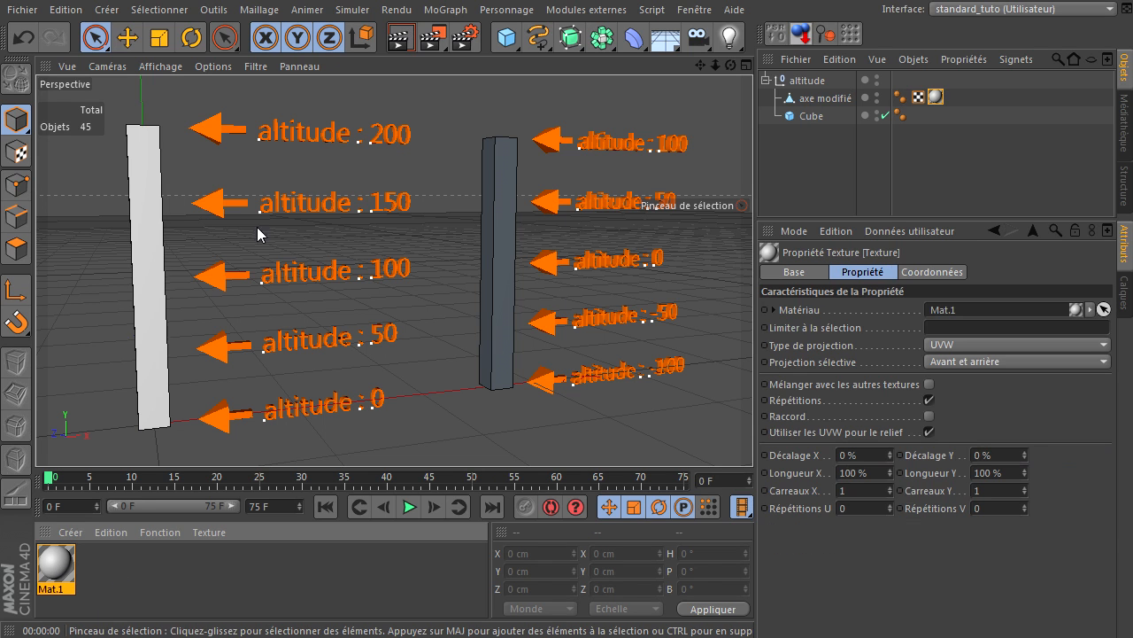
Open Mat.1 in the material editor and set its preview size to Très grande taille
double_click(51, 558)
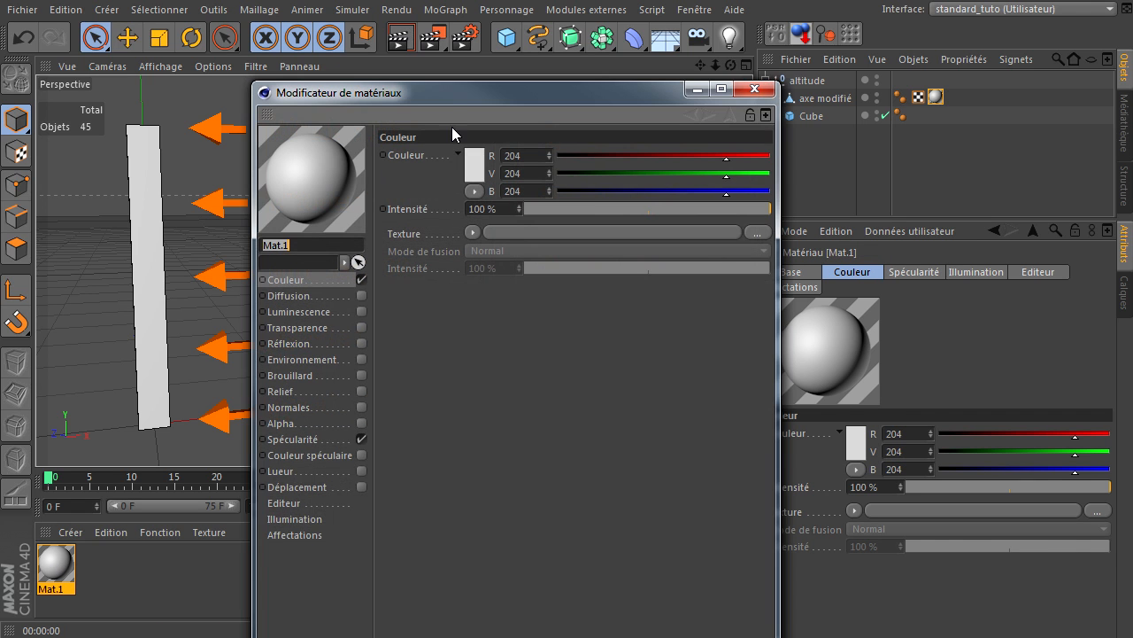
left_click_drag(456, 95, 787, 40)
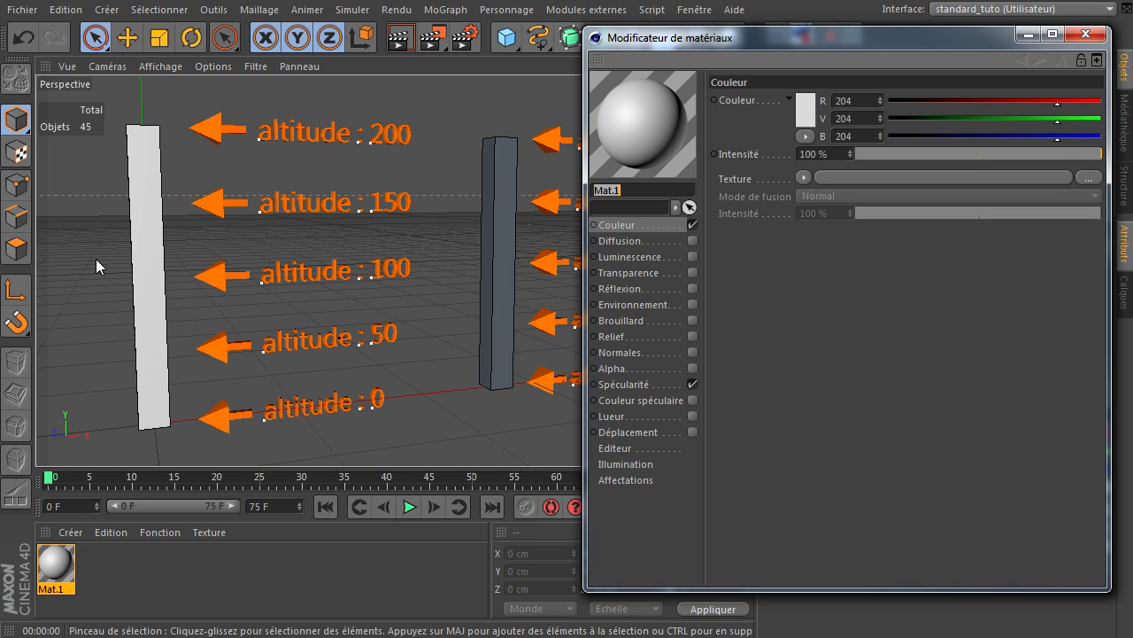
right_click(639, 100)
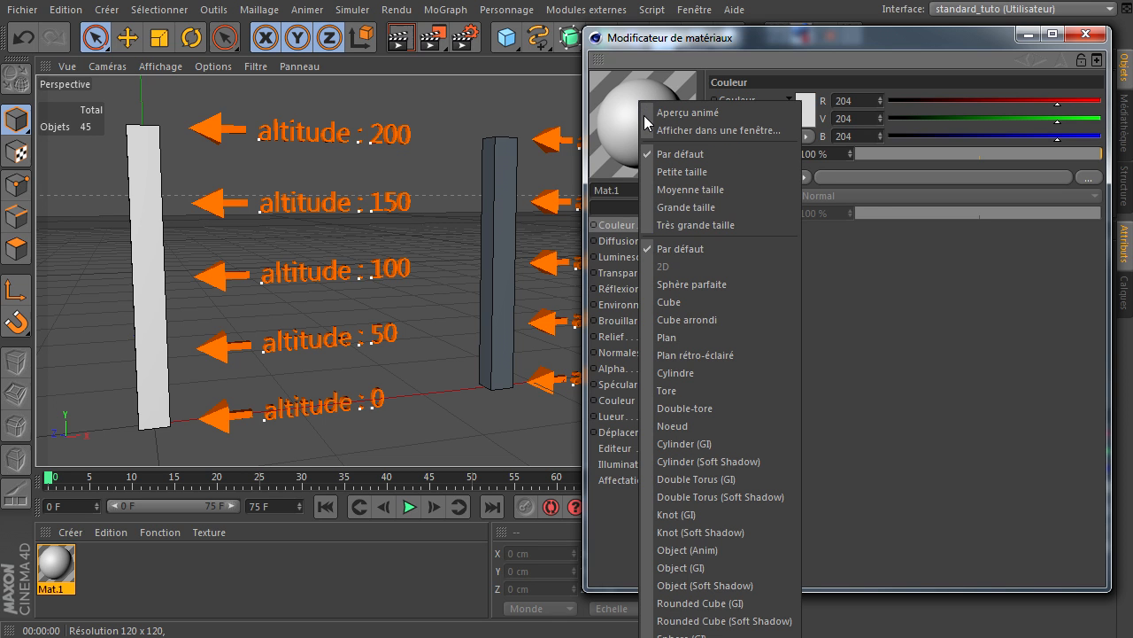
left_click(712, 228)
left_click(712, 228)
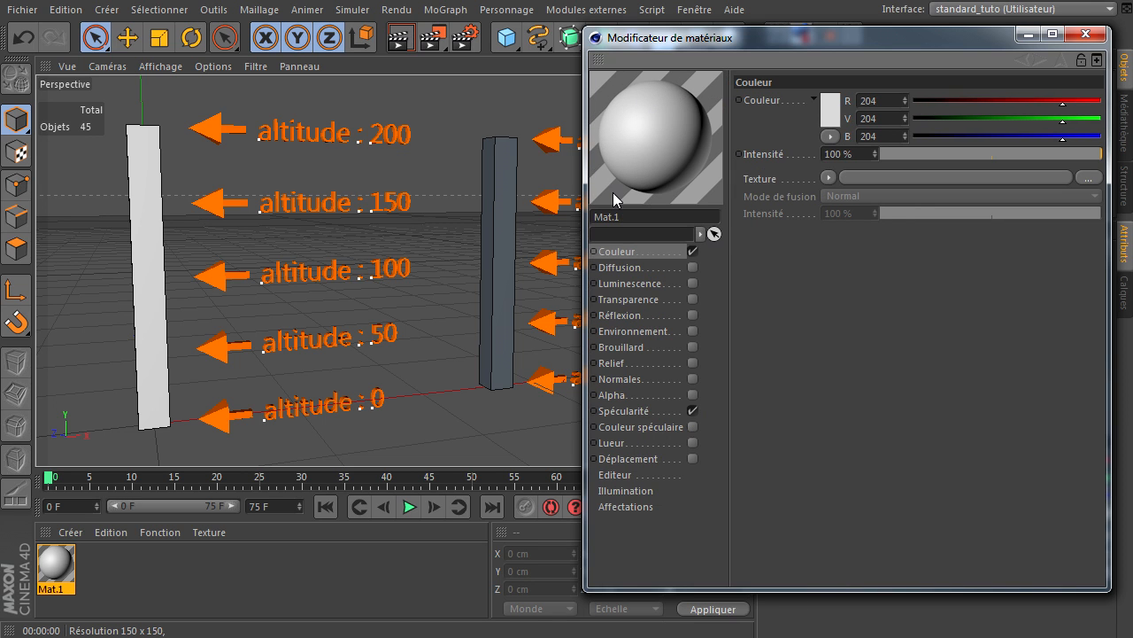
Change the material preview shape to Cube arrondi and rotate the previewed cube
right_click(659, 132)
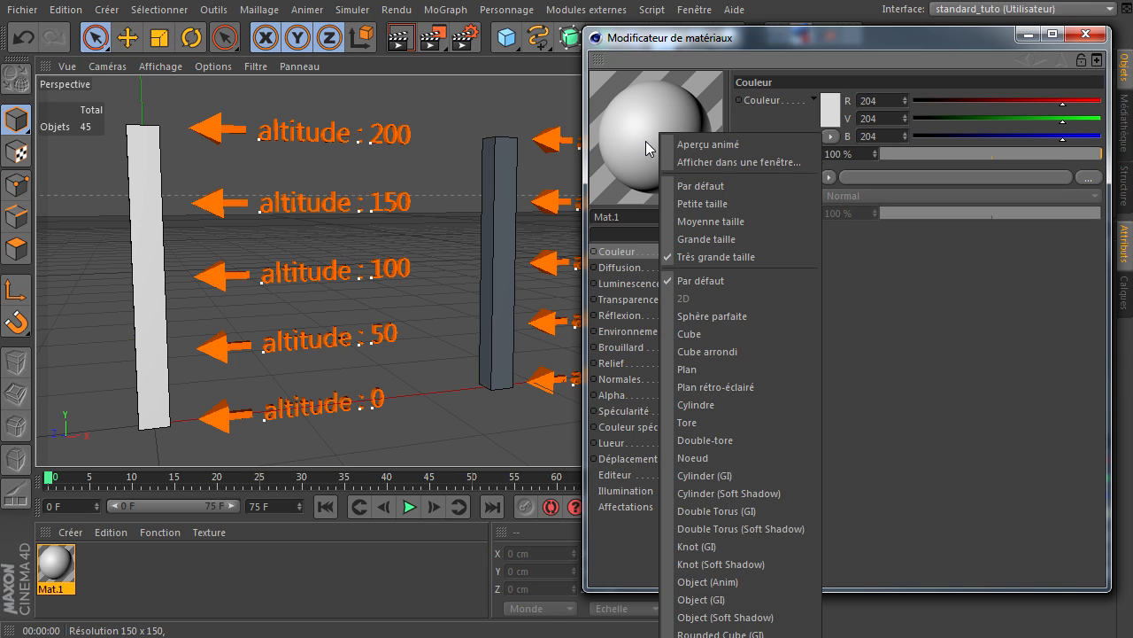
left_click(715, 353)
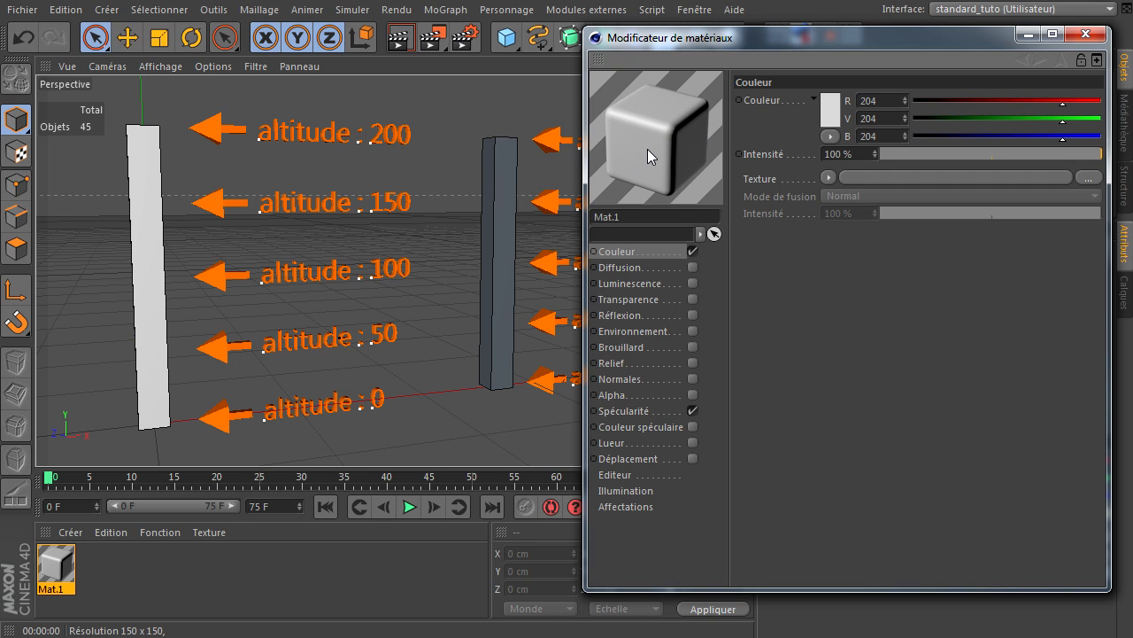
middle_click_drag(666, 127, 723, 204)
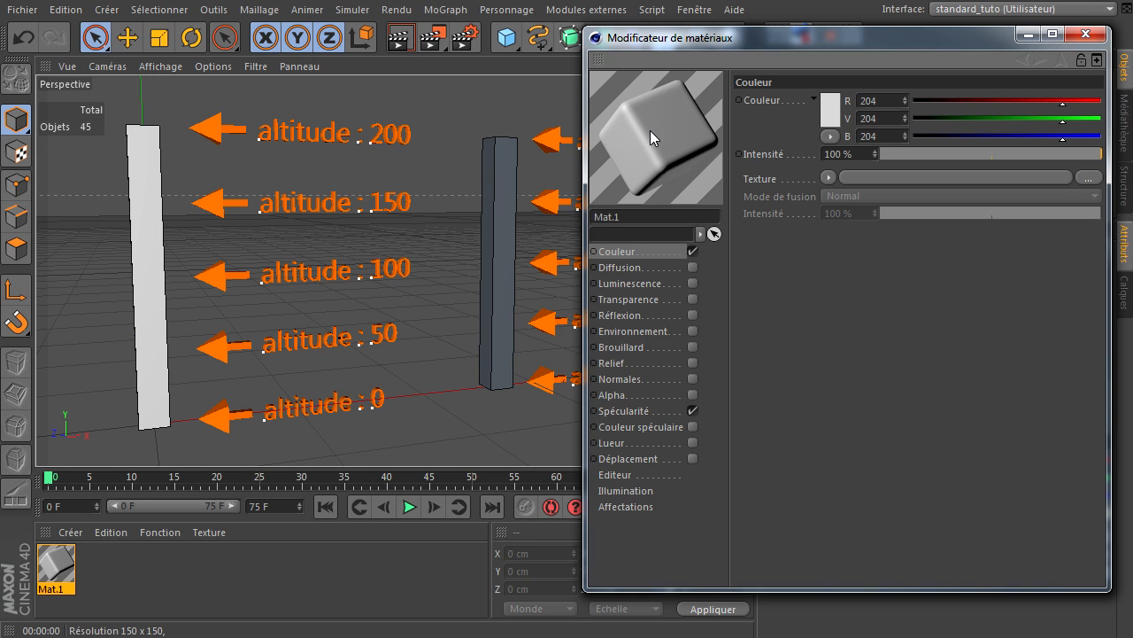
Change the material preview shape to Double-tore and rotate the previewed rings
right_click(650, 130)
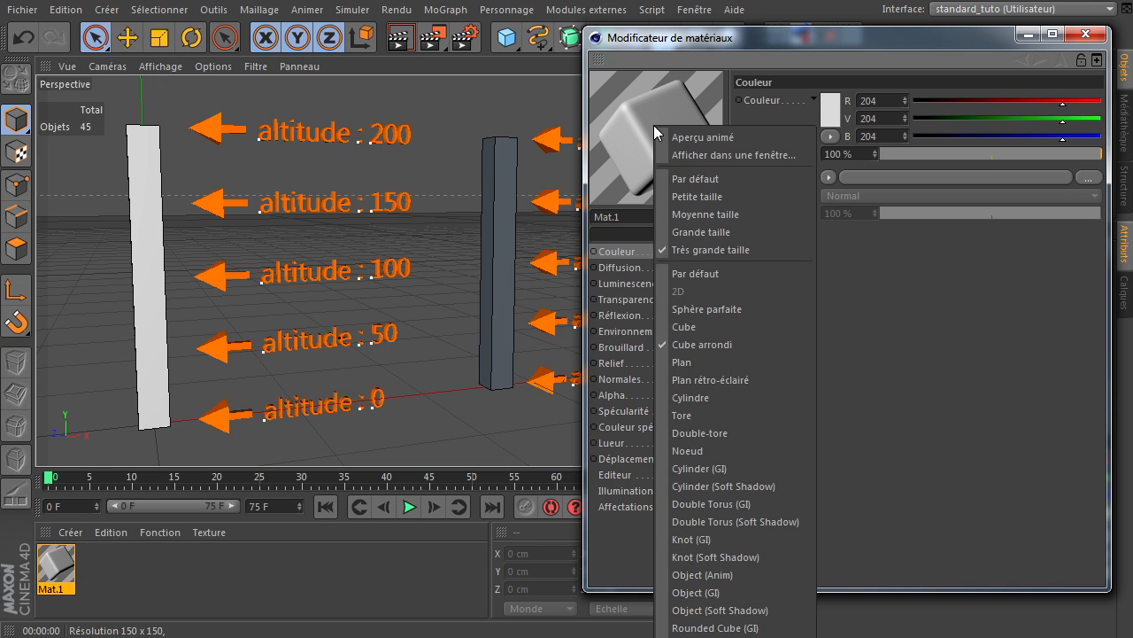
left_click(712, 430)
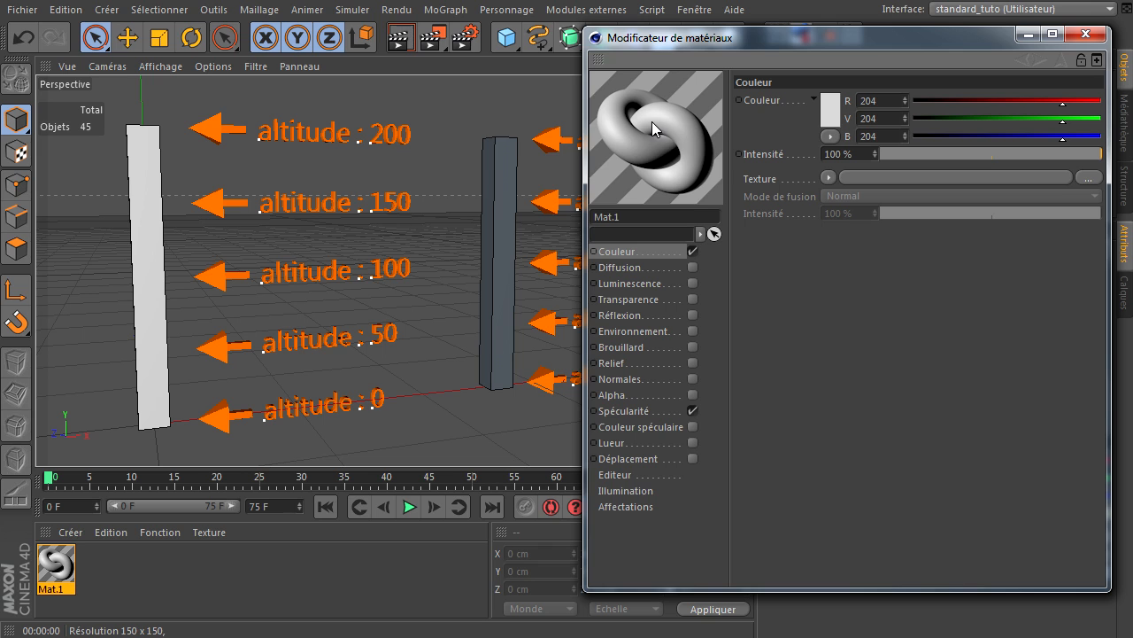
left_click_drag(652, 122, 722, 204)
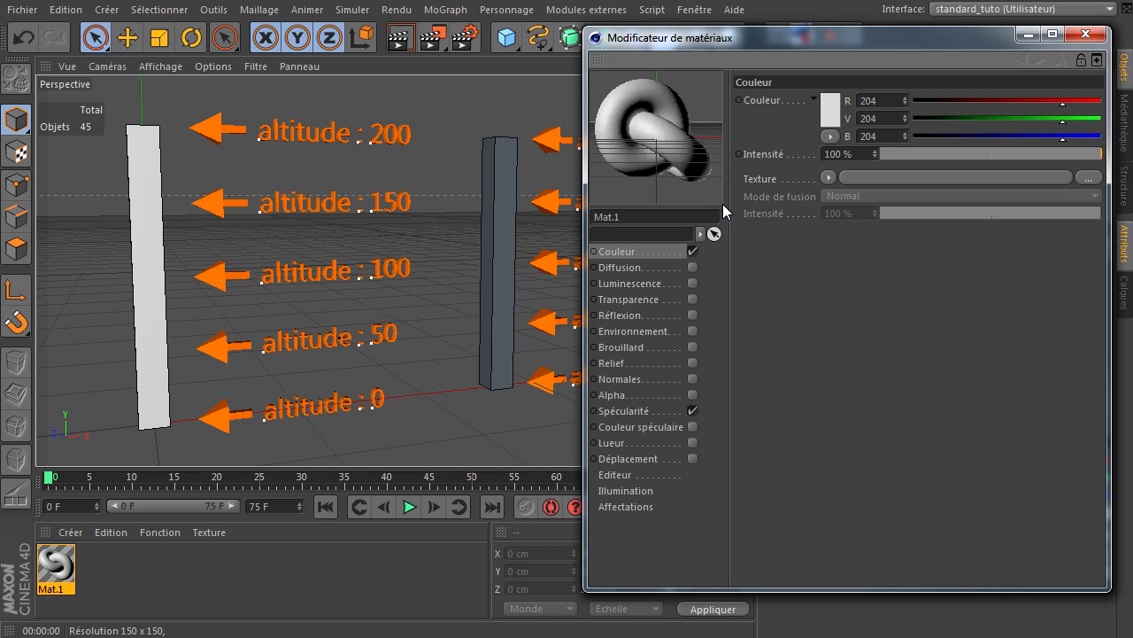
Switch the material preview to Object (GI) and display it in a separate, enlarged window
right_click(635, 91)
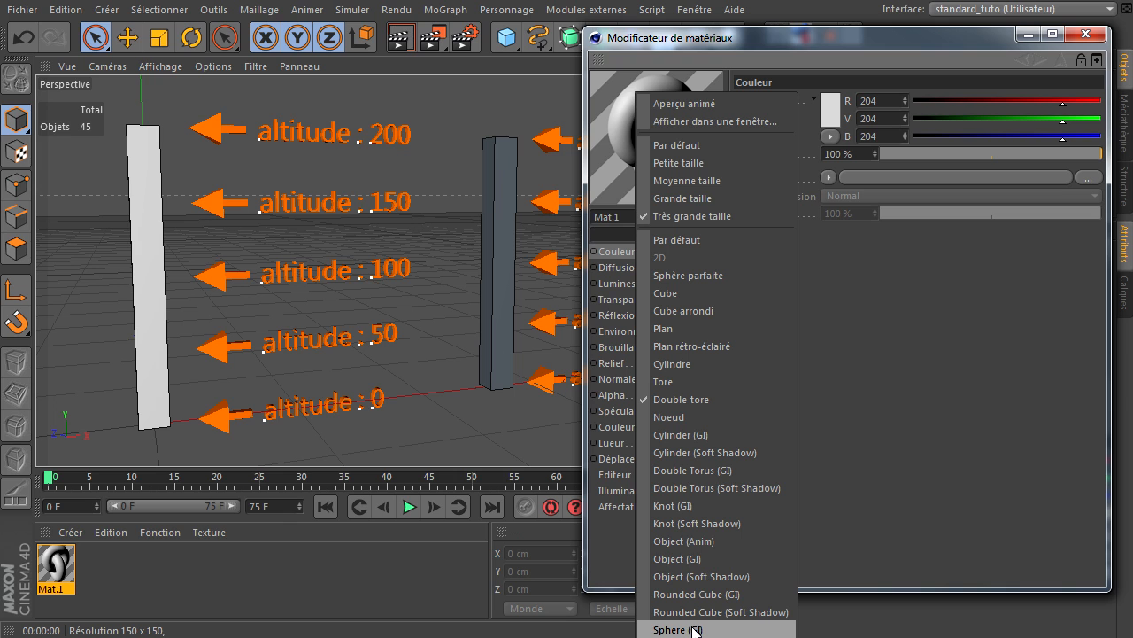
left_click(699, 541)
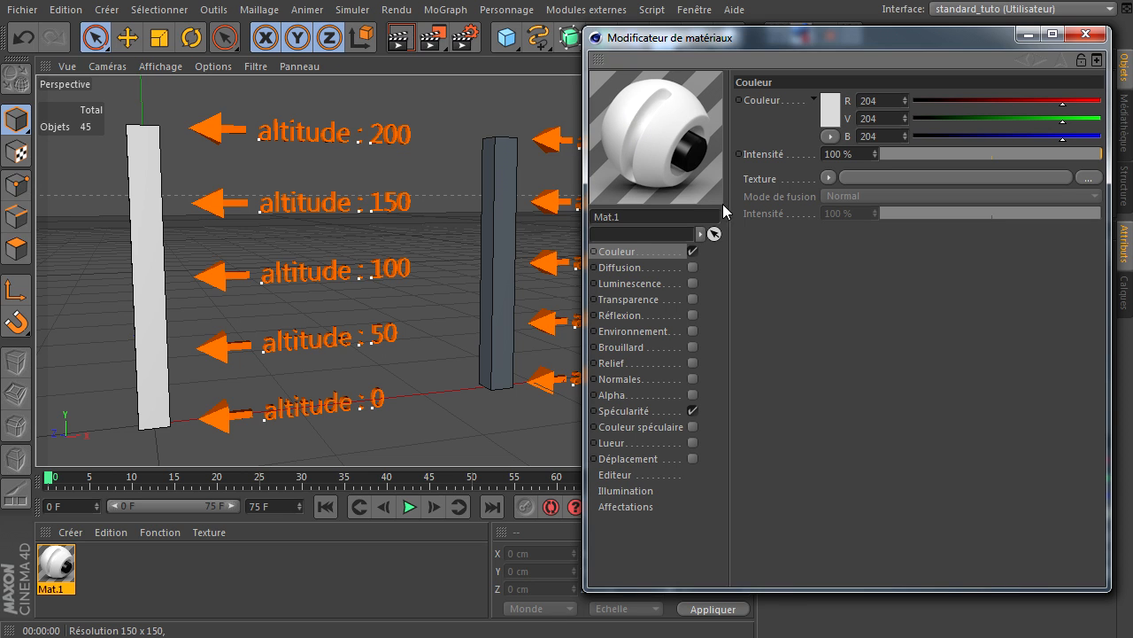
right_click(630, 105)
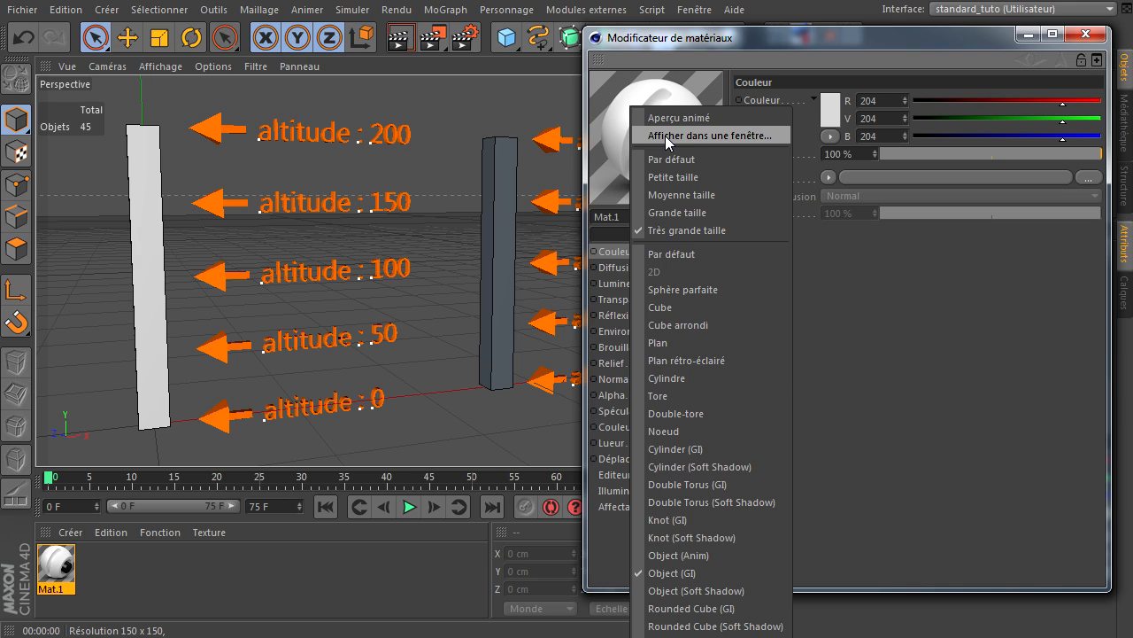
left_click(665, 136)
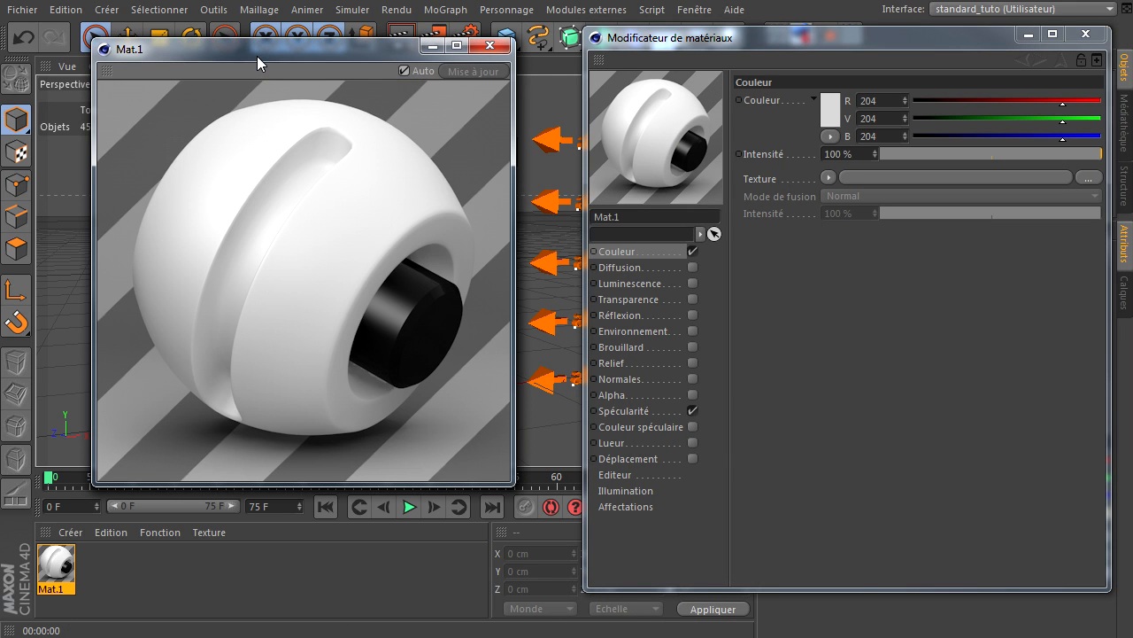
left_click_drag(256, 55, 245, 47)
left_click_drag(500, 477, 574, 539)
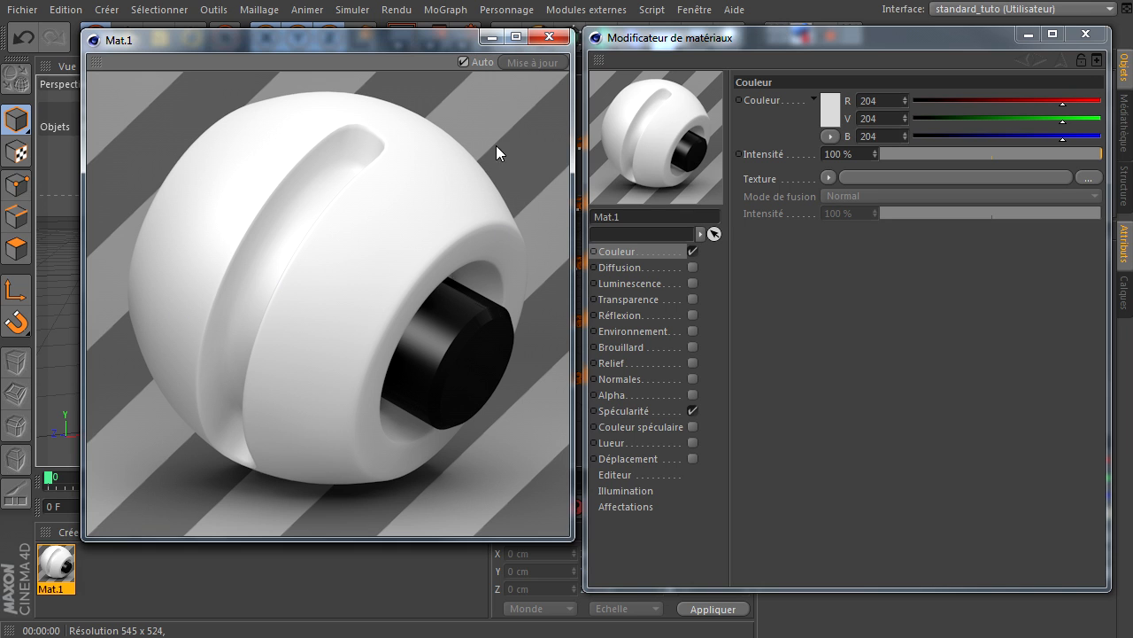
Close the separate preview window and reset the material preview shape to Par défaut
right_click(656, 122)
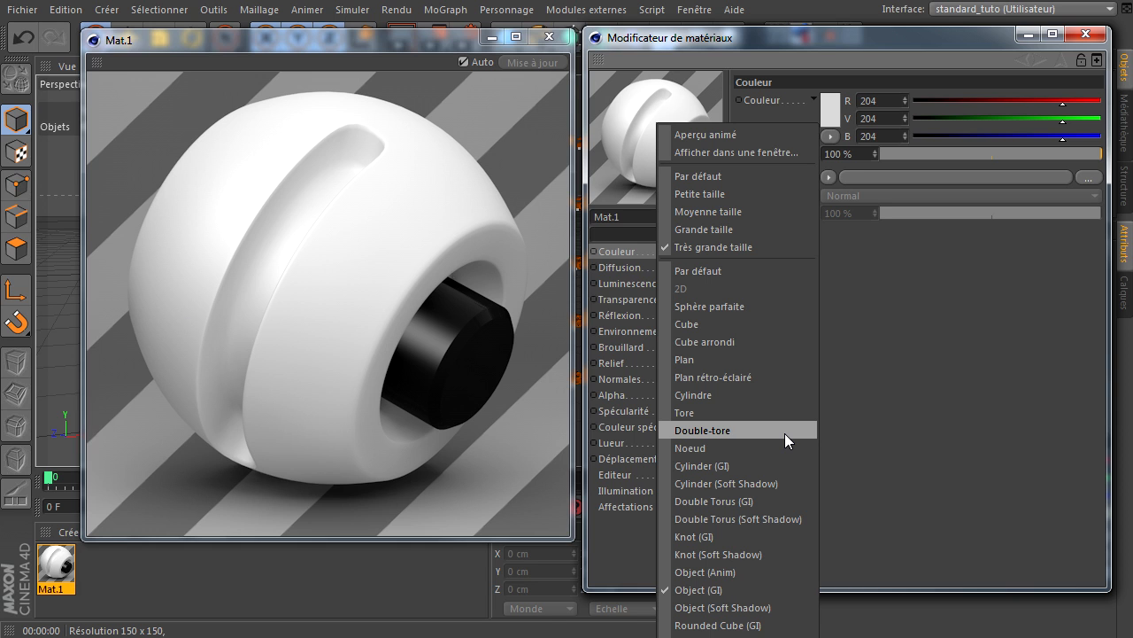
left_click(900, 408)
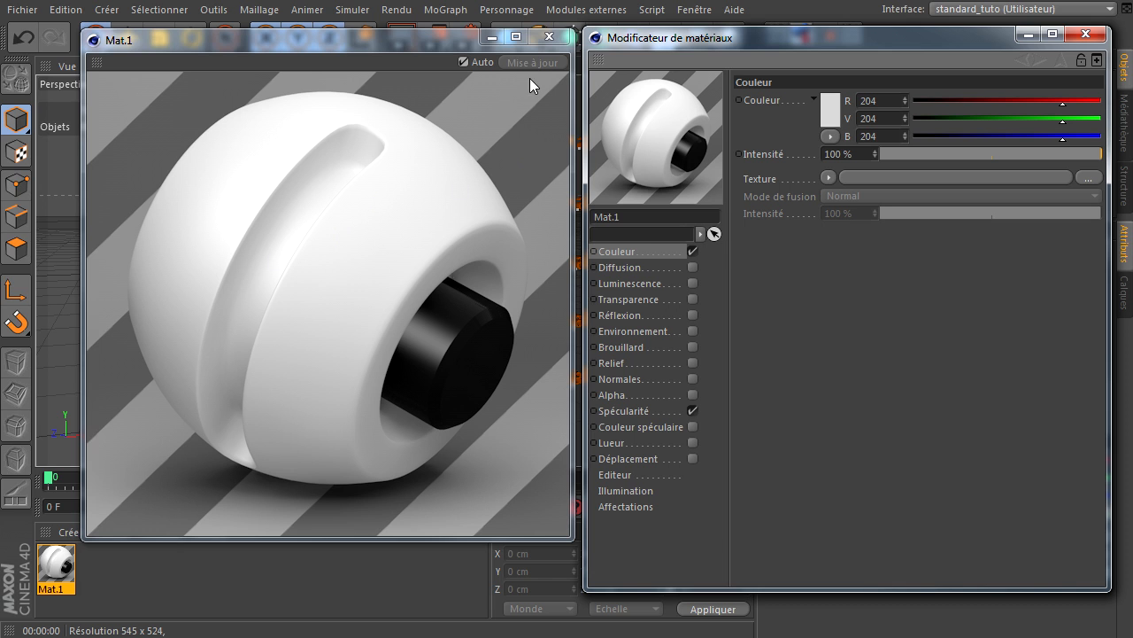
left_click(550, 37)
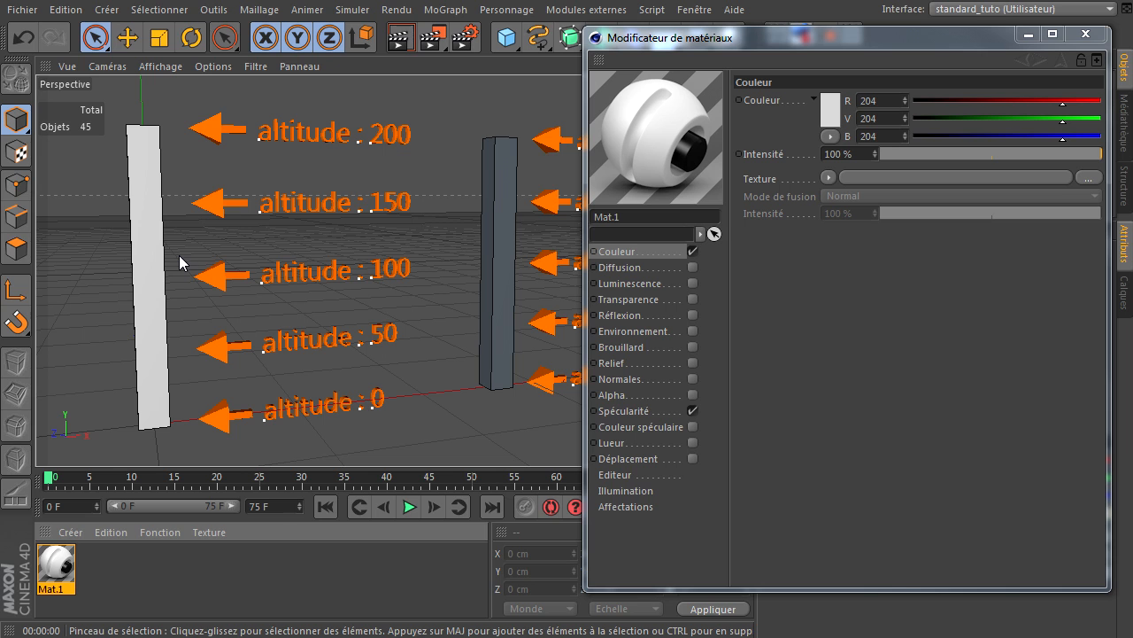
left_click(634, 136)
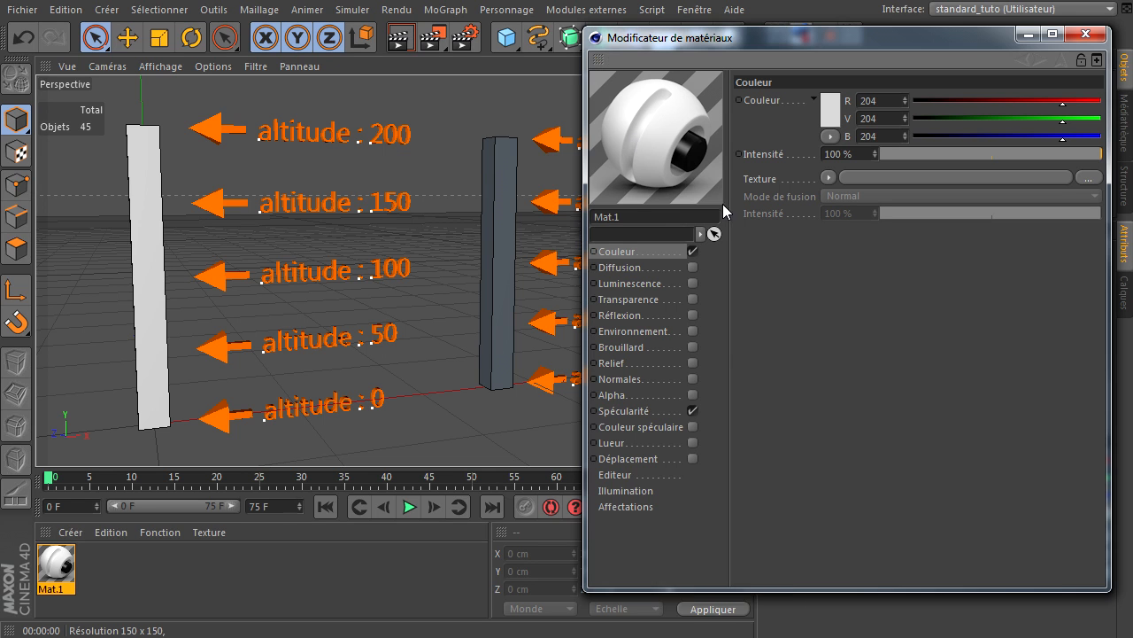
right_click(635, 137)
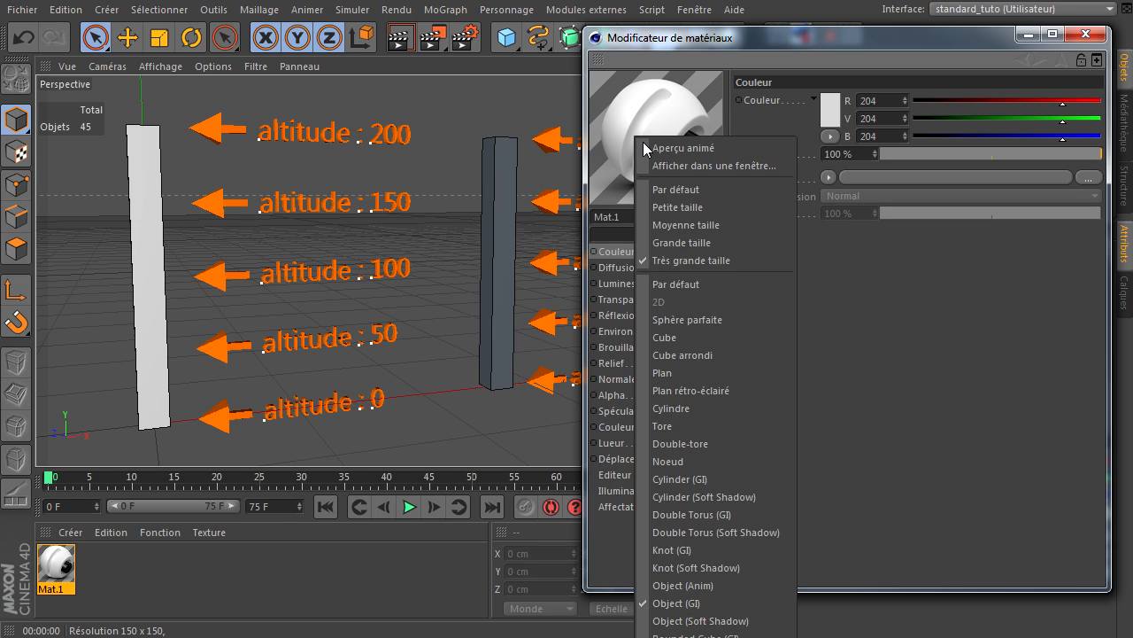
left_click(675, 285)
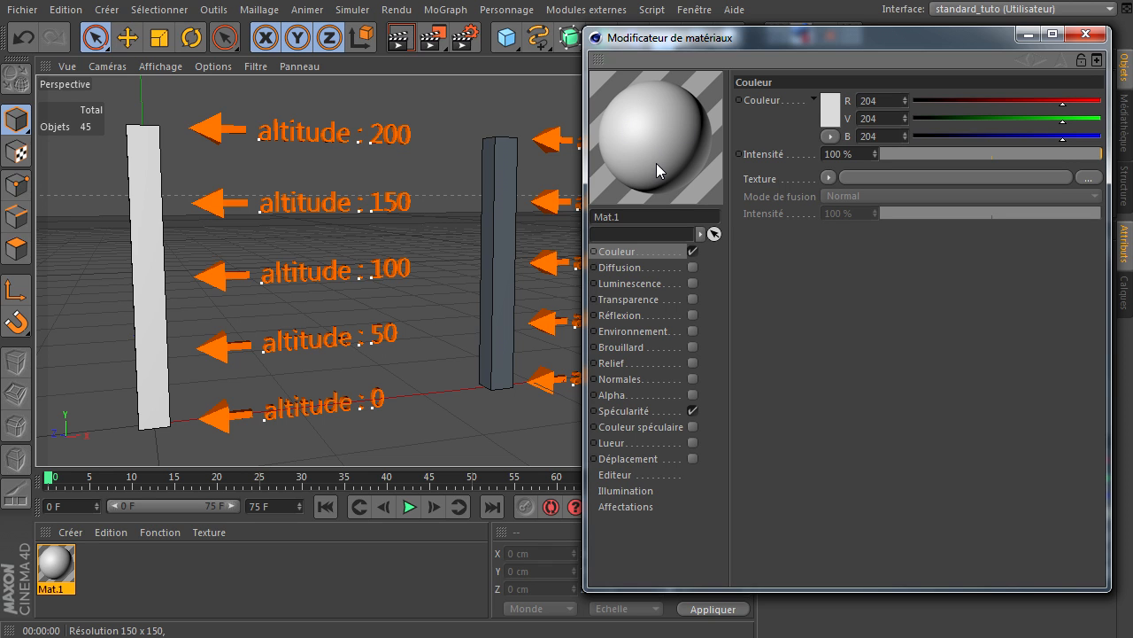
Set the green component of Mat.1's color to 70 and test-render the perspective view
left_click(965, 119)
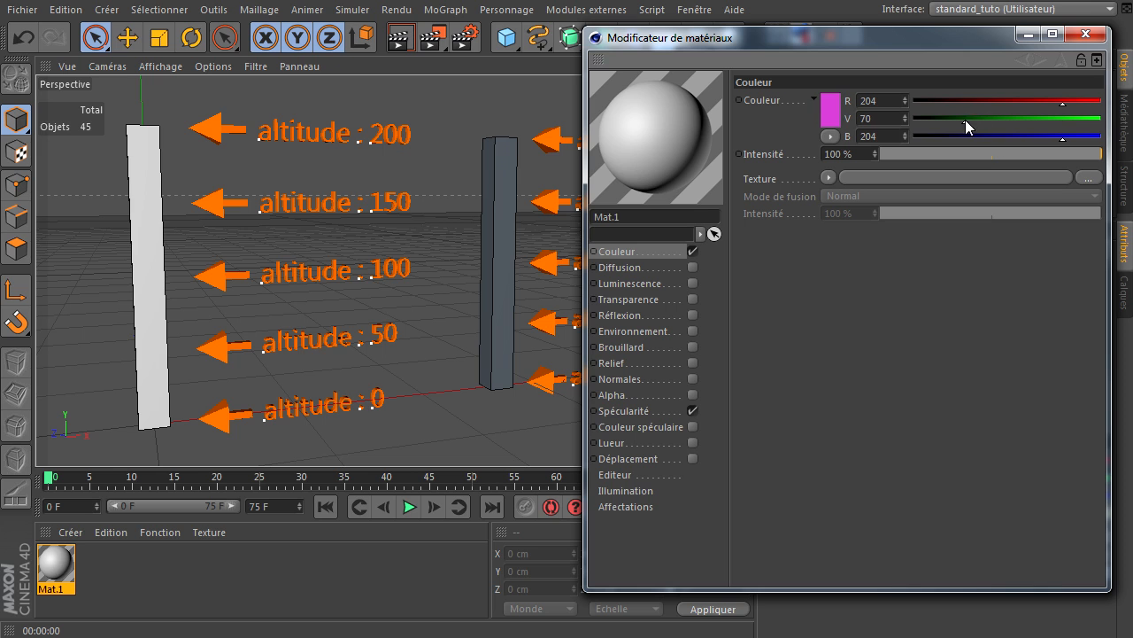
left_click(400, 37)
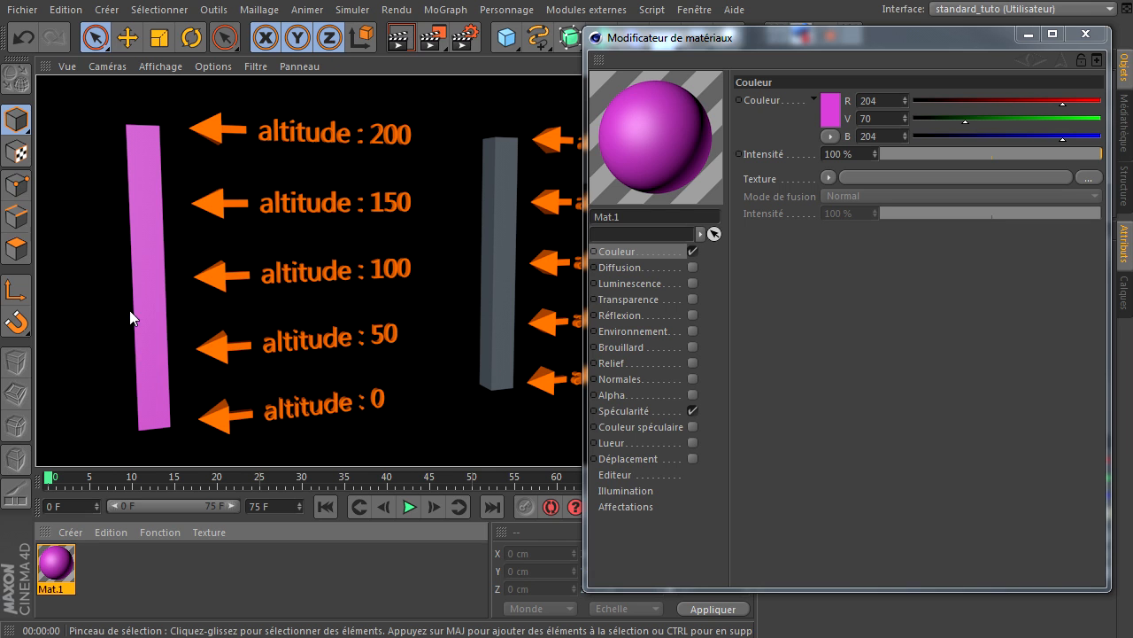
left_click(434, 105)
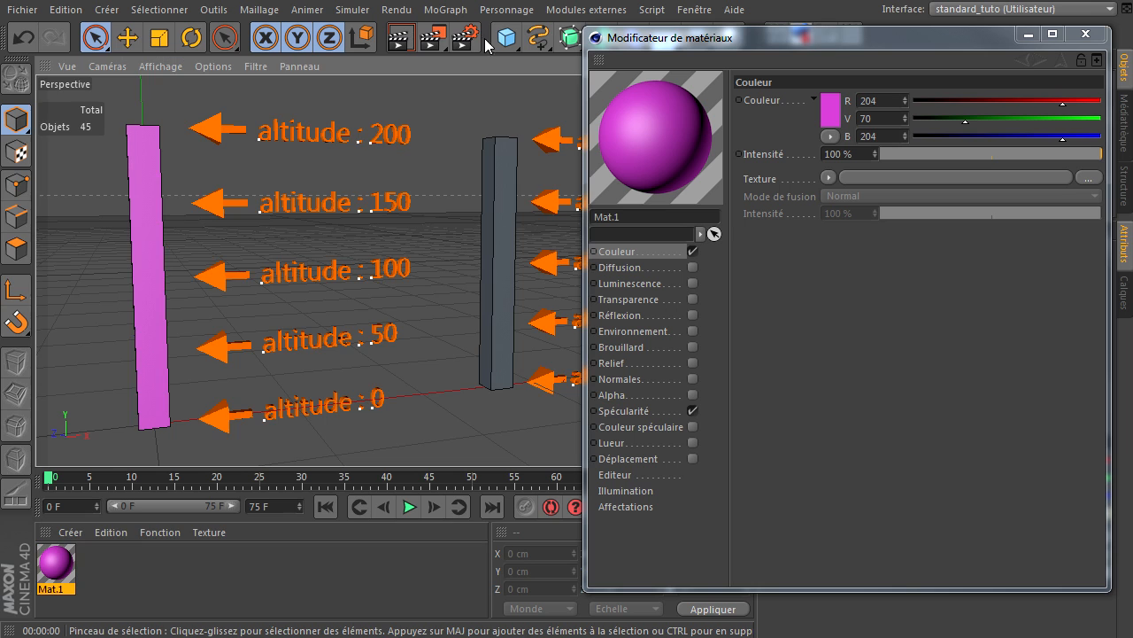
Enable the interactive render region and fit it around the column that carries Mat.1
left_click(433, 42)
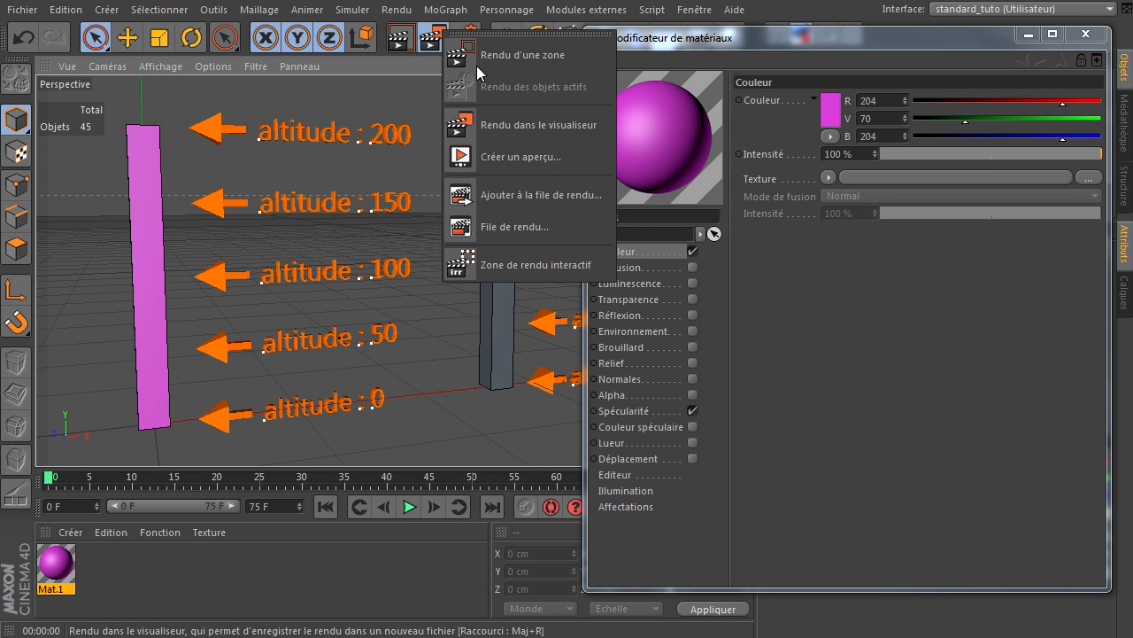
left_click(544, 269)
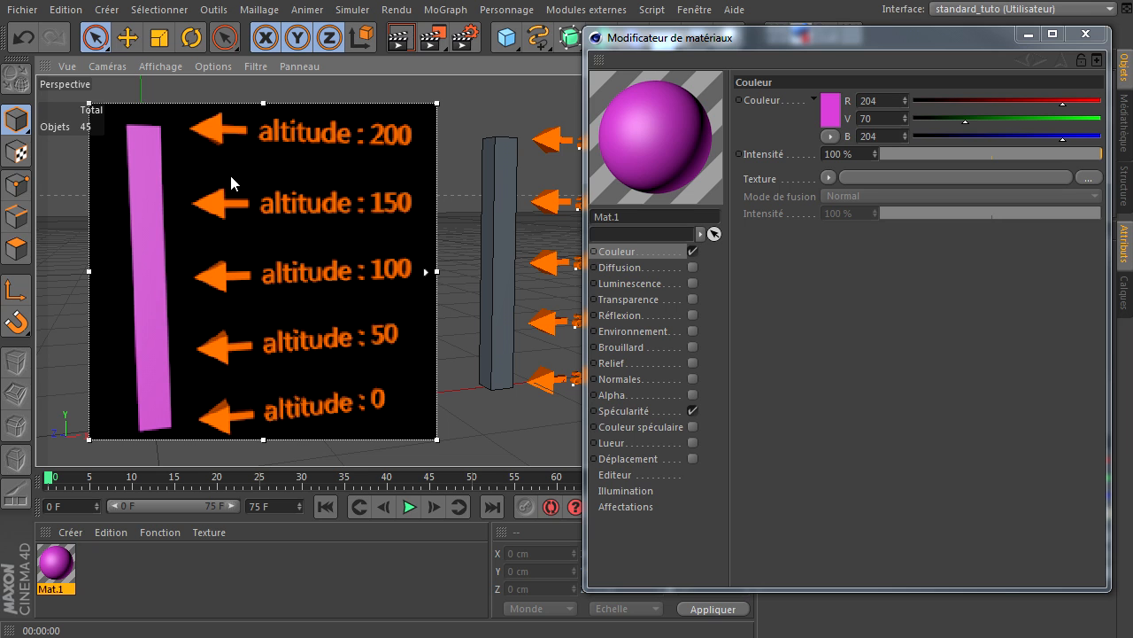
left_click_drag(159, 105, 275, 100)
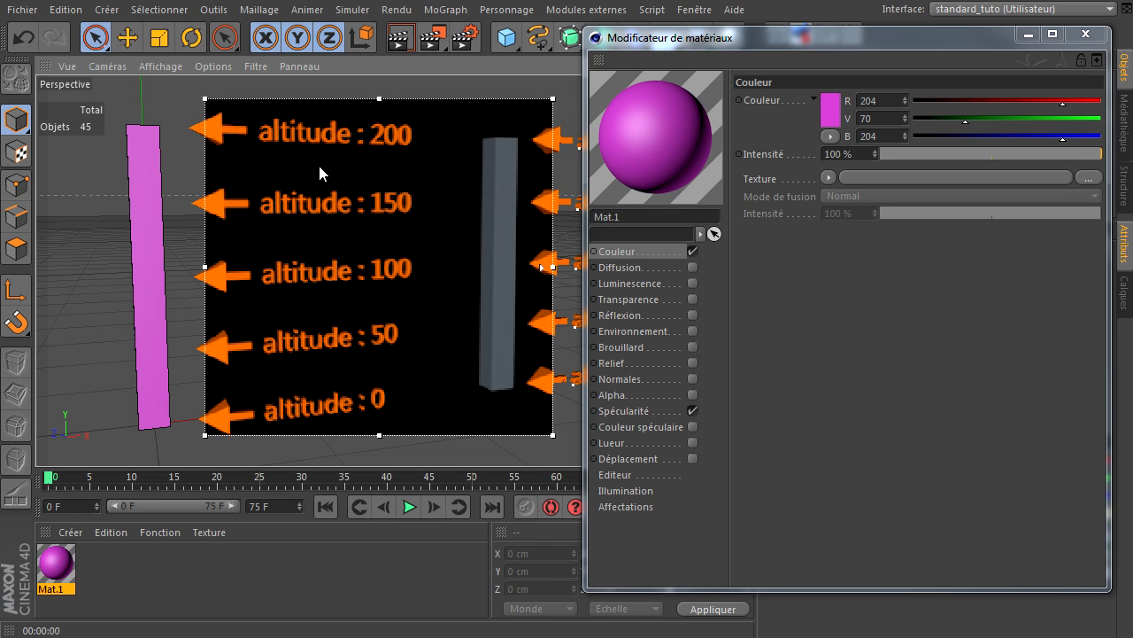
left_click_drag(206, 102, 297, 221)
left_click_drag(452, 215, 262, 102)
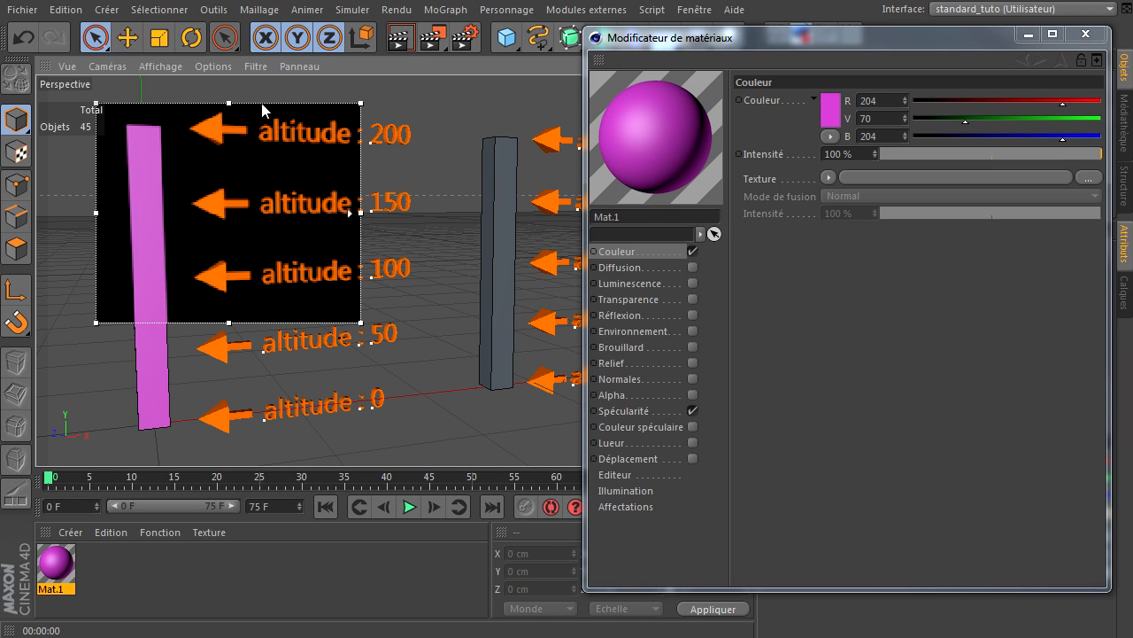
left_click_drag(360, 322, 224, 456)
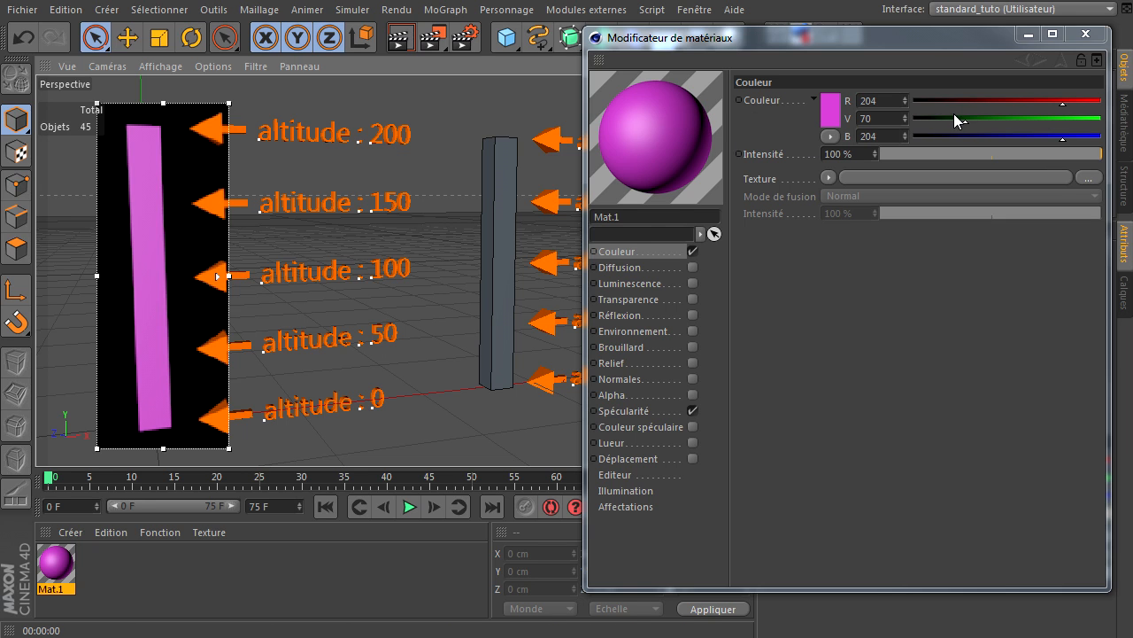
Set the green component of Mat.1's color to 243
left_click_drag(977, 122, 1094, 123)
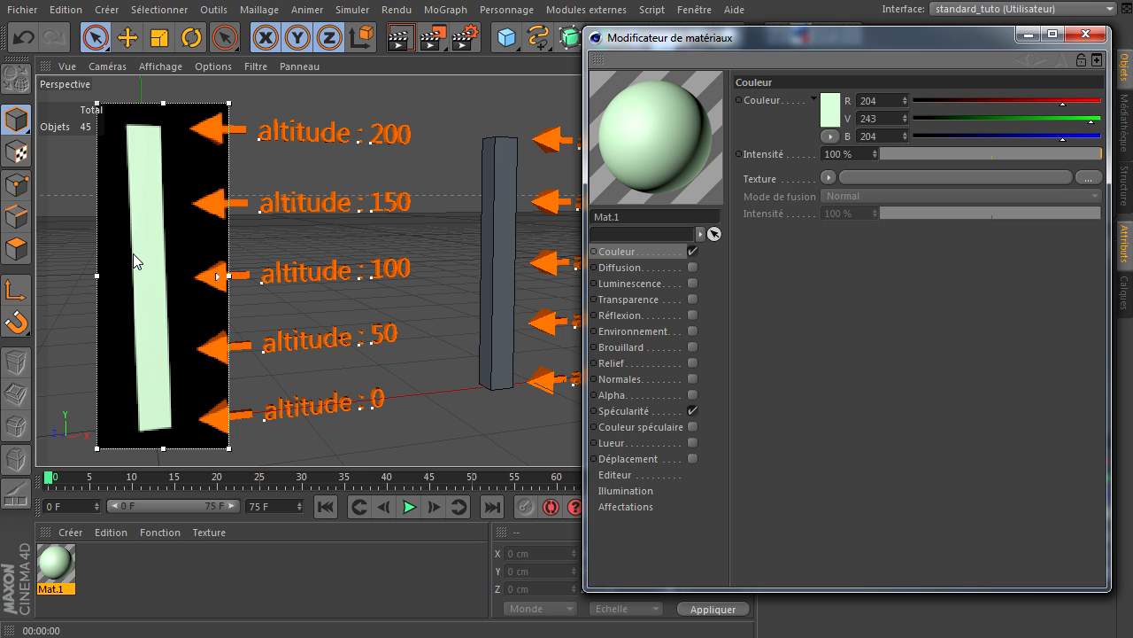
Widen the interactive render region over the altitude labels, then try its render quality at low and set it near maximum
left_click_drag(234, 277, 429, 276)
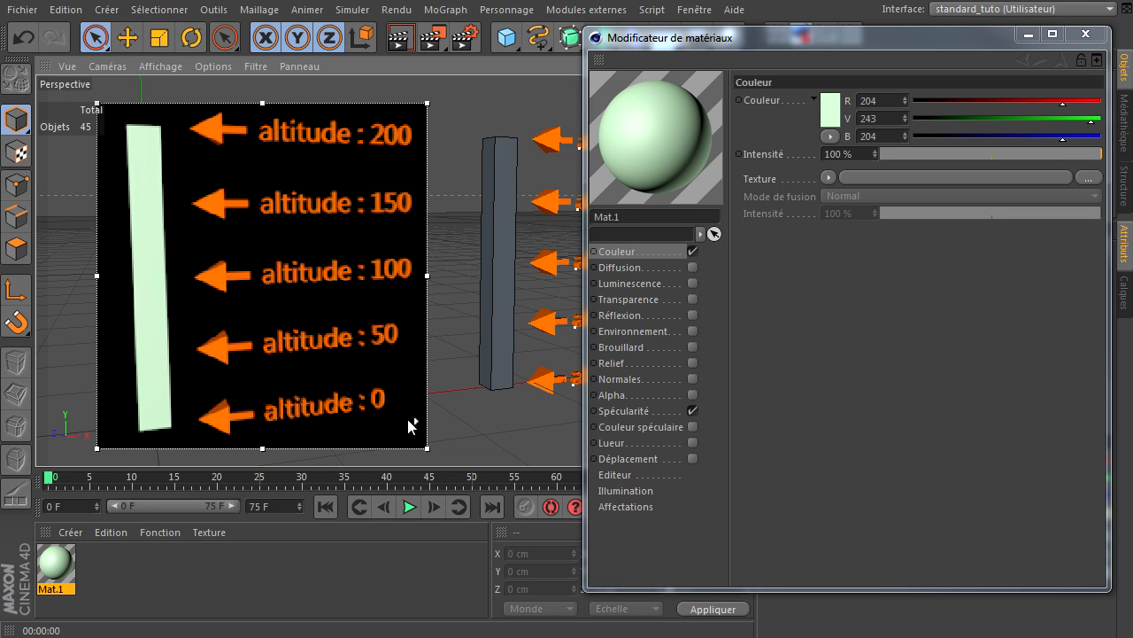
left_click_drag(407, 419, 407, 421)
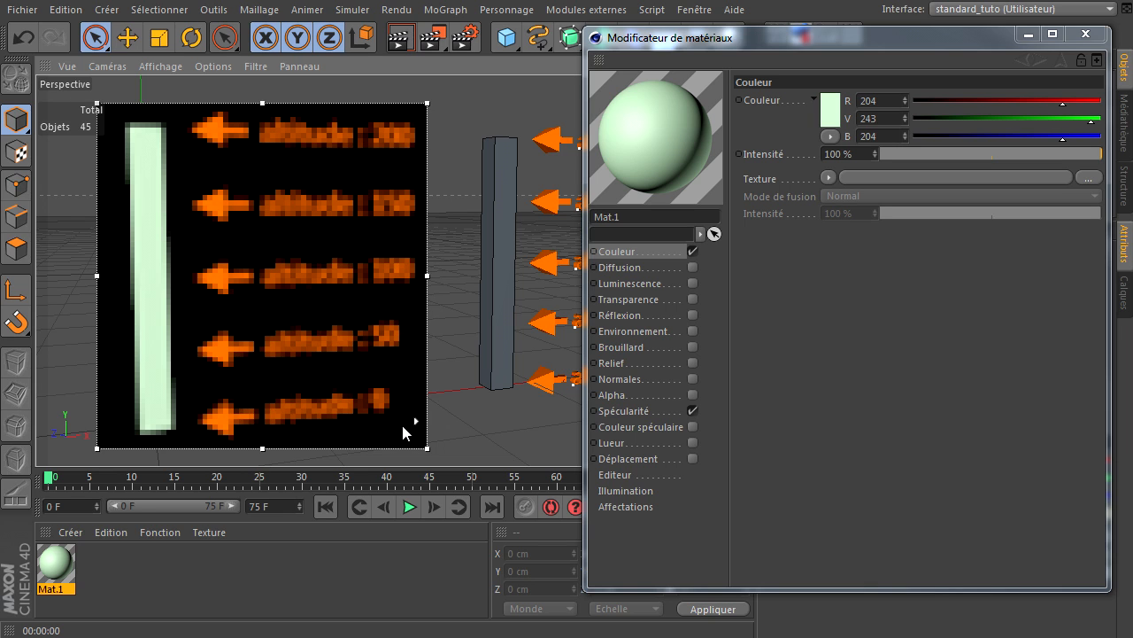
left_click_drag(416, 423, 417, 124)
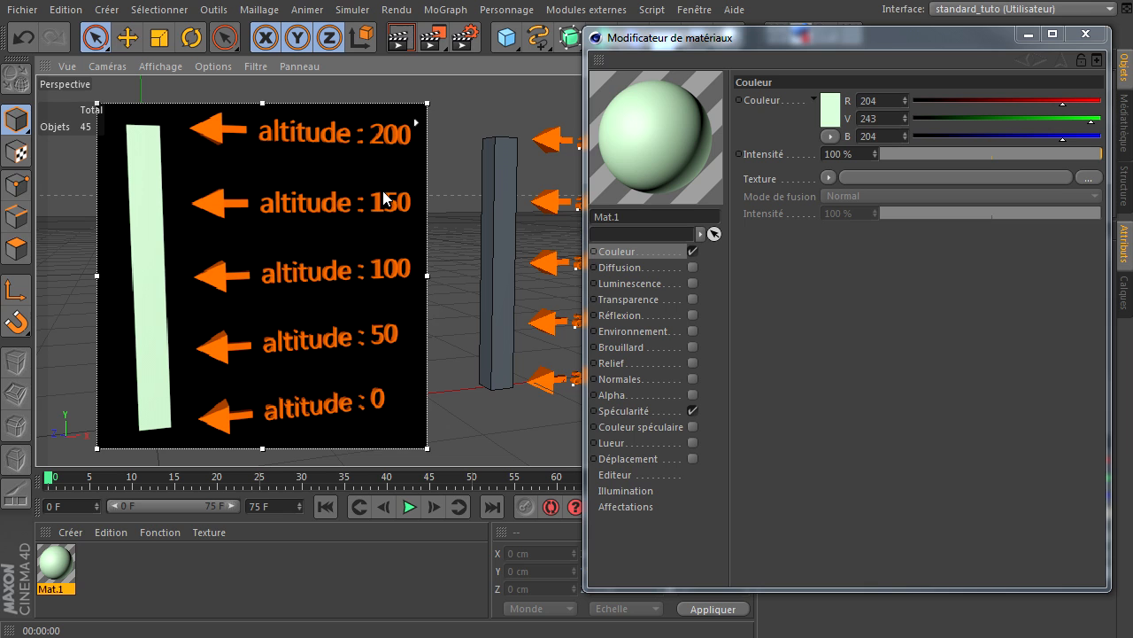
Try the interactive render region at medium quality, turn the region off, and render the perspective view
left_click_drag(416, 122, 414, 277)
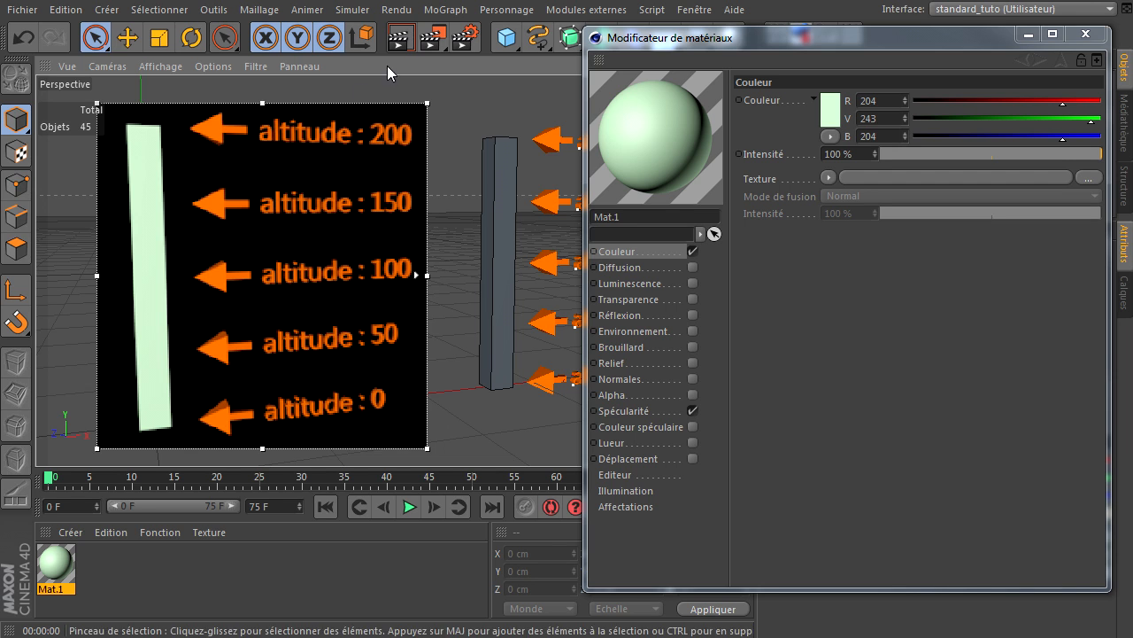
left_click(432, 37)
left_click(492, 267)
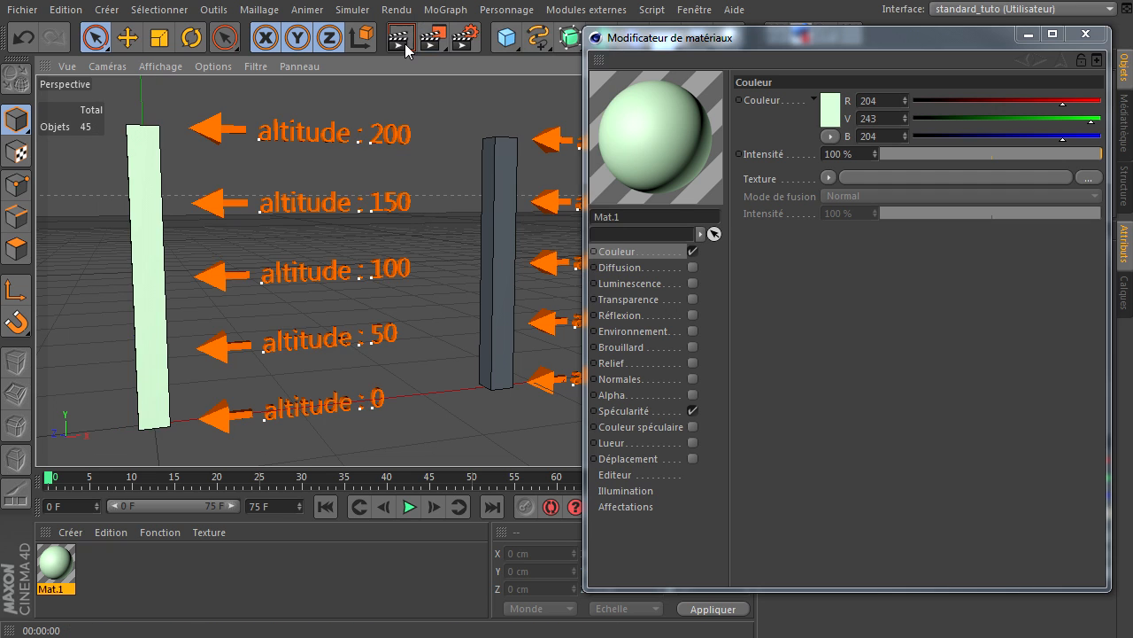
left_click(400, 38)
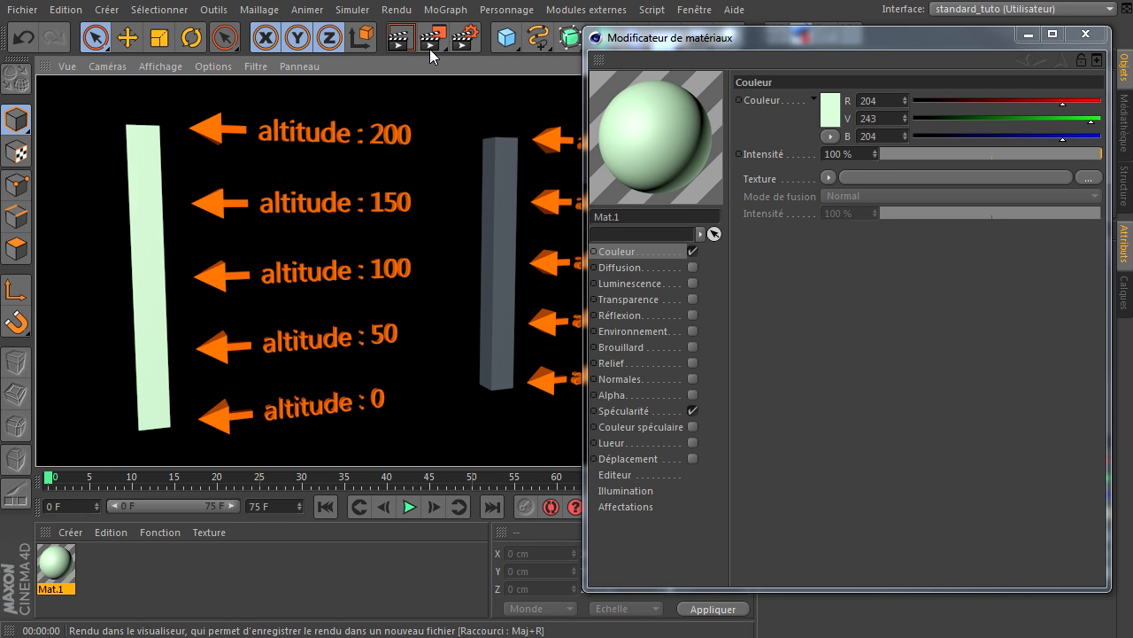
Remove the Mat.1 texture tag from axe modifié and delete the Mat.1 material
left_click(1085, 34)
left_click(933, 98)
key("Delete")
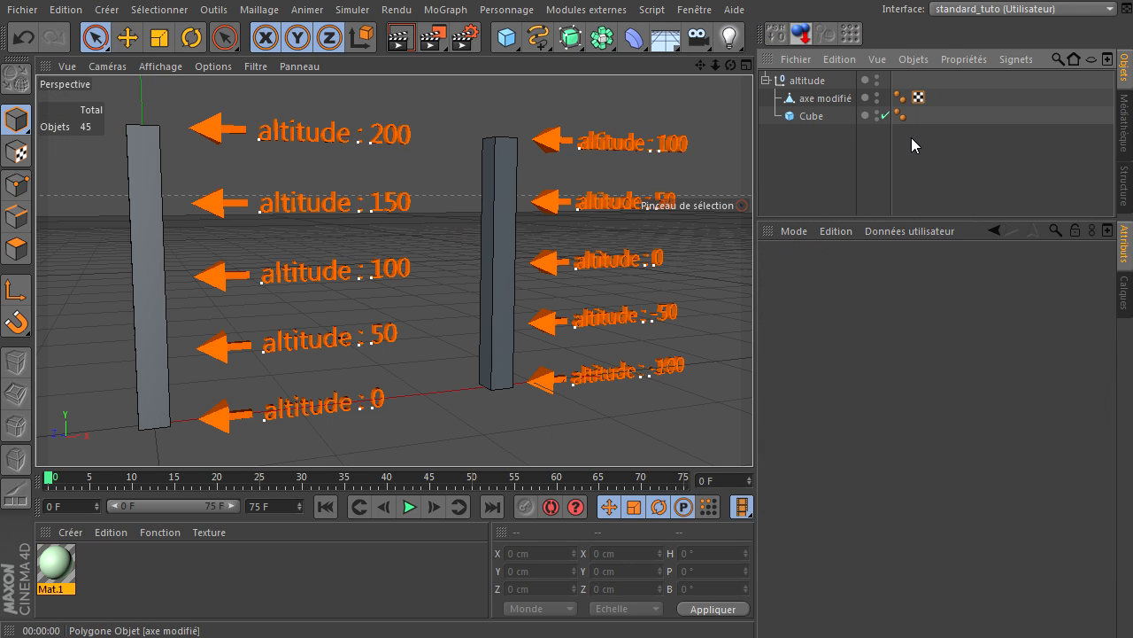
key("Delete")
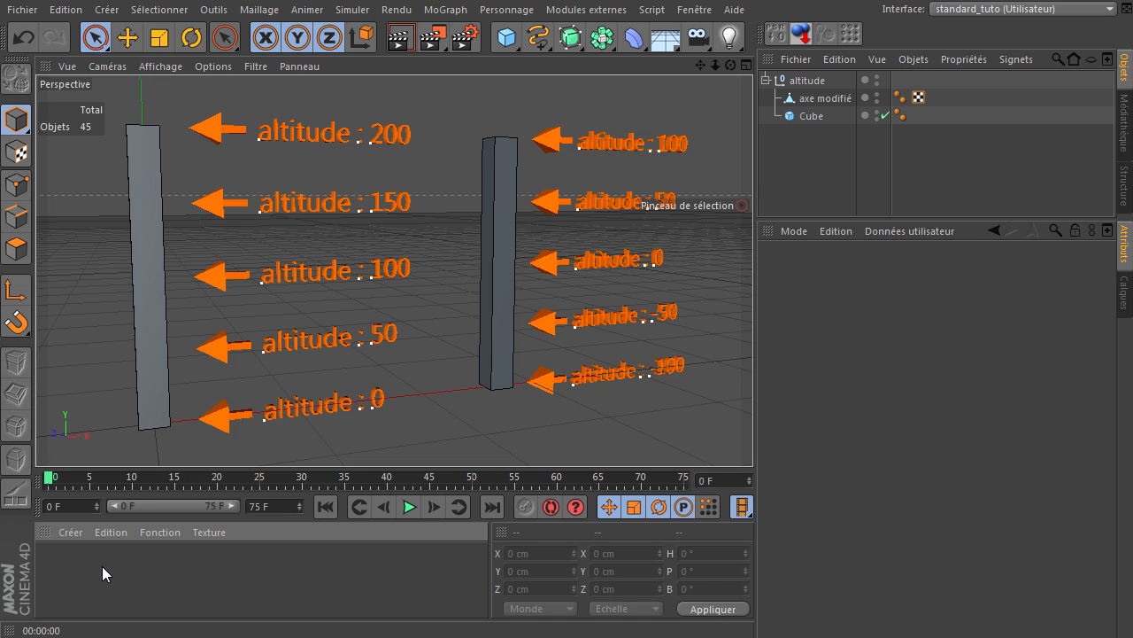
Create a new material and apply it to both axe modifié and Cube
double_click(97, 576)
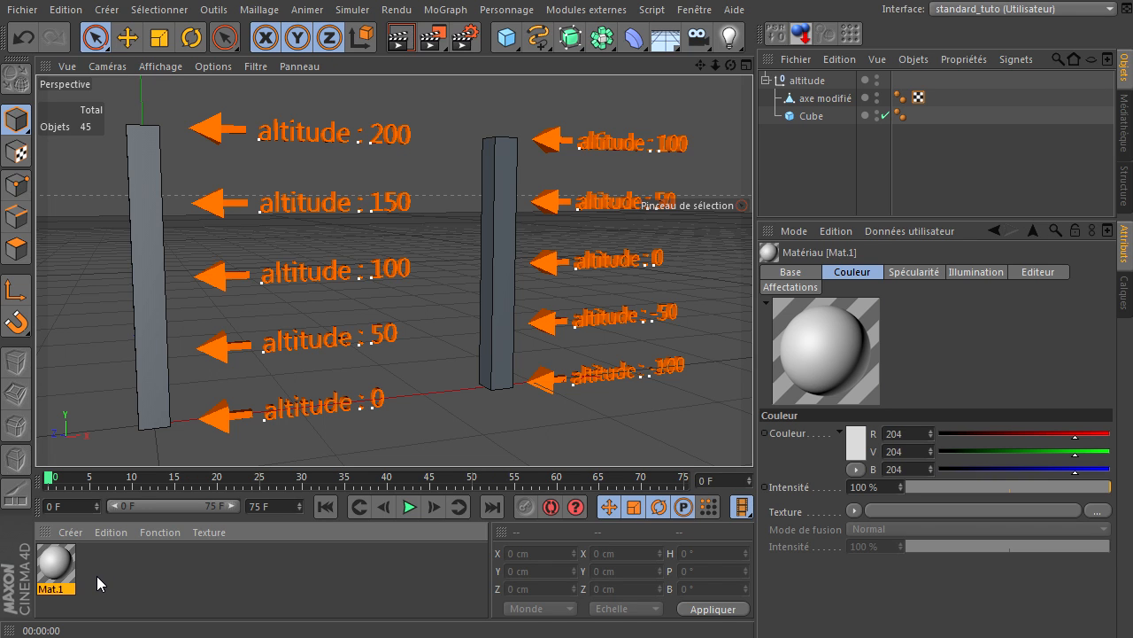
left_click_drag(785, 154, 824, 115)
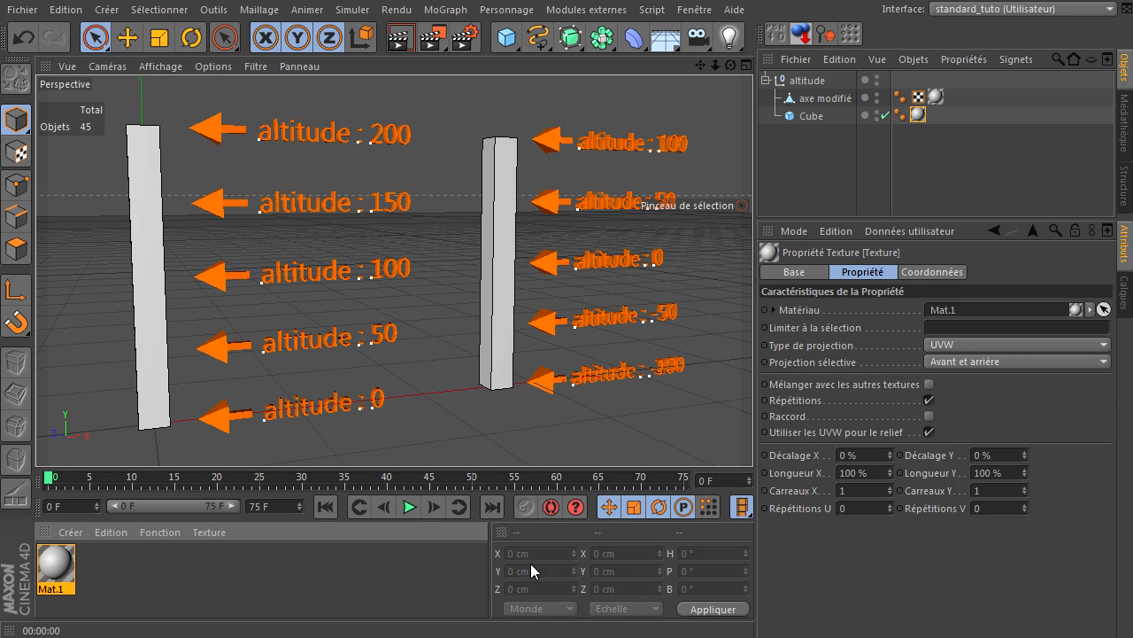
Open the new material in the material editor and examine its Couleur, Diffusion, Luminescence, Transparence and Réflexion channels
double_click(50, 562)
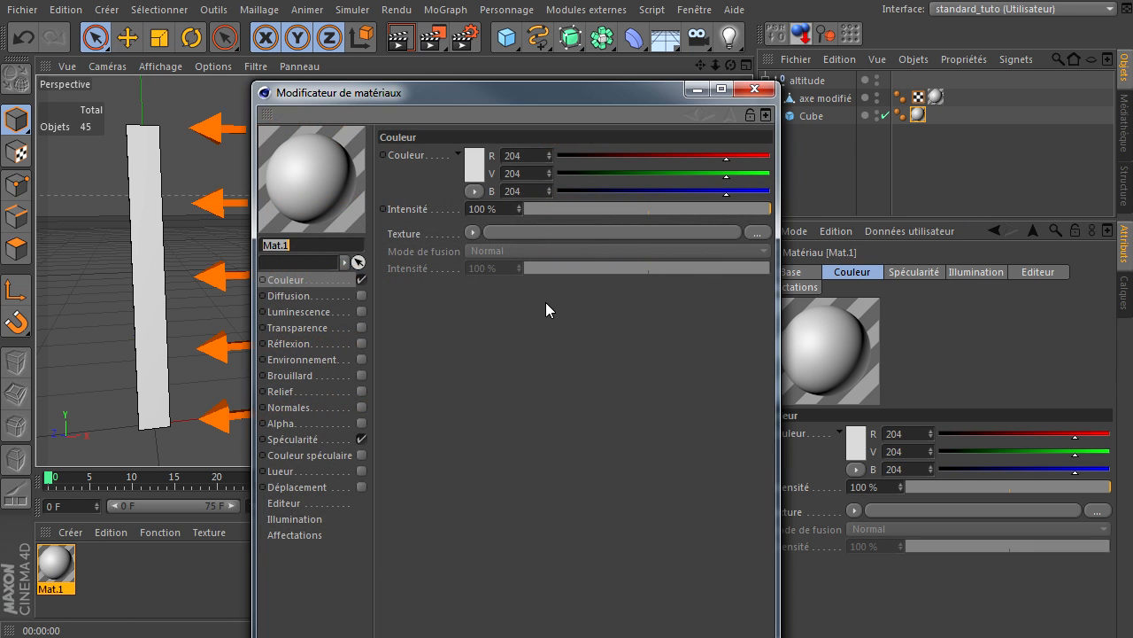
left_click_drag(503, 96, 839, 41)
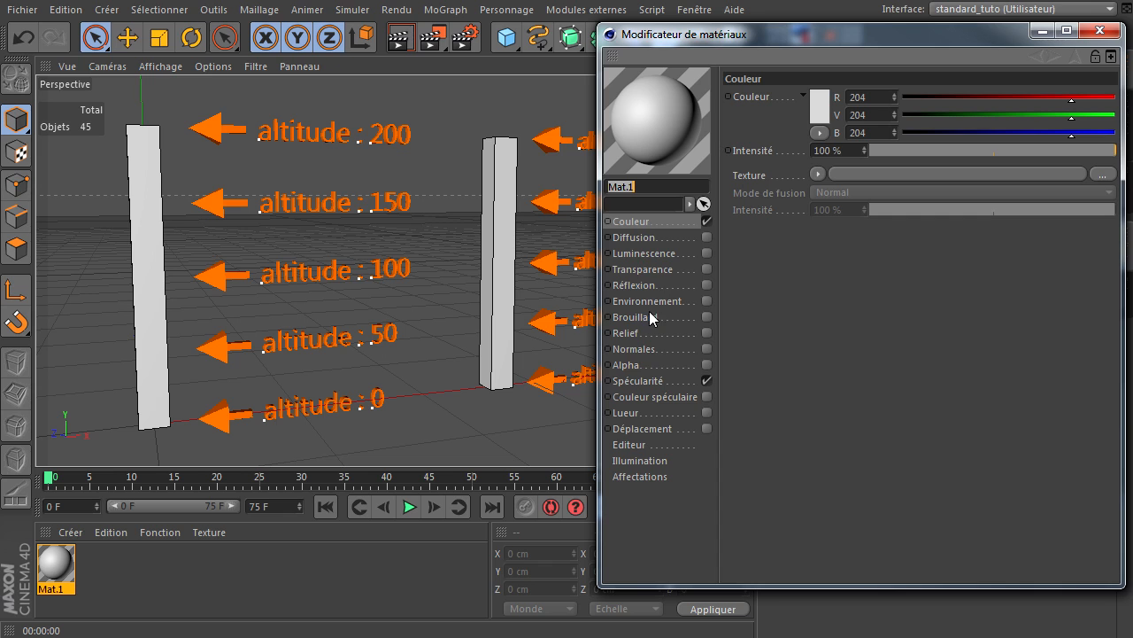
left_click(643, 229)
left_click(659, 239)
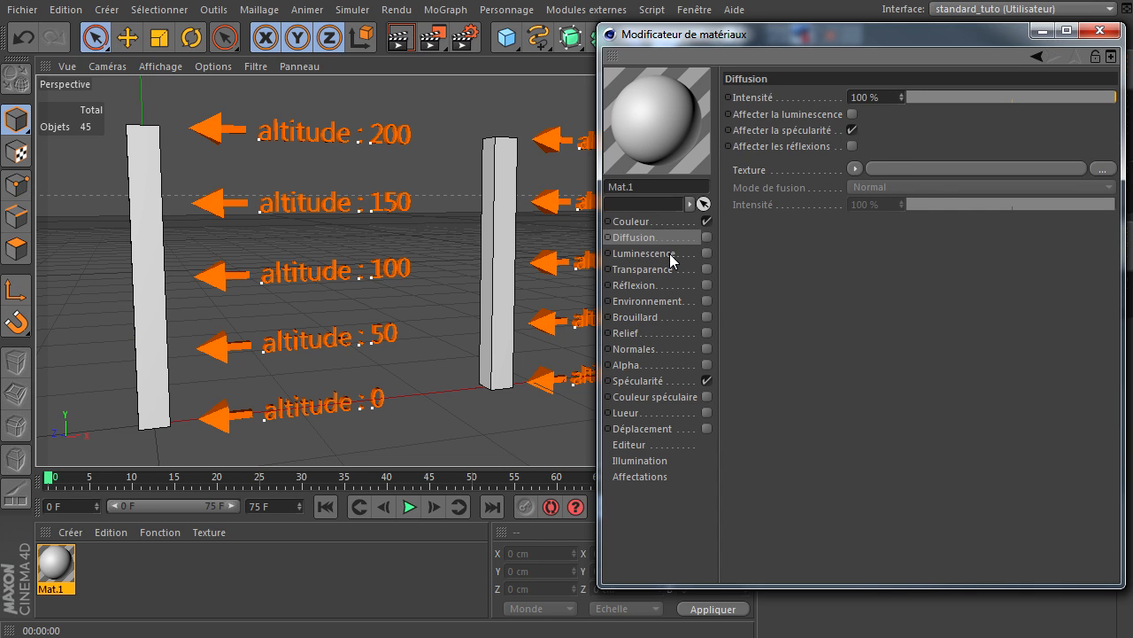
left_click(671, 254)
left_click(662, 275)
left_click(663, 286)
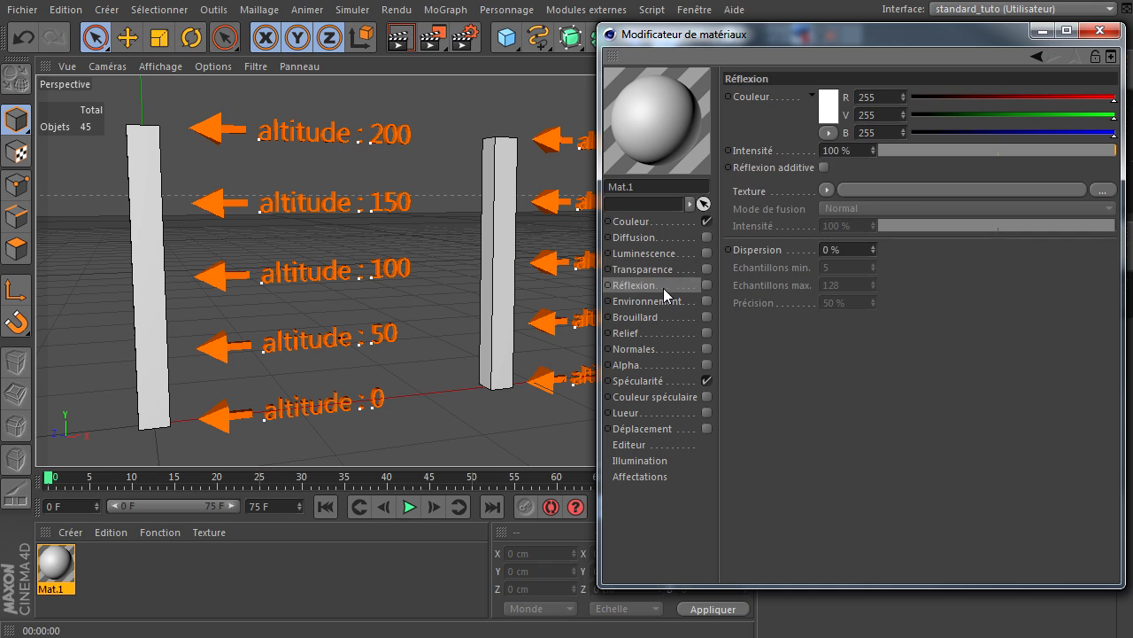
left_click(667, 220)
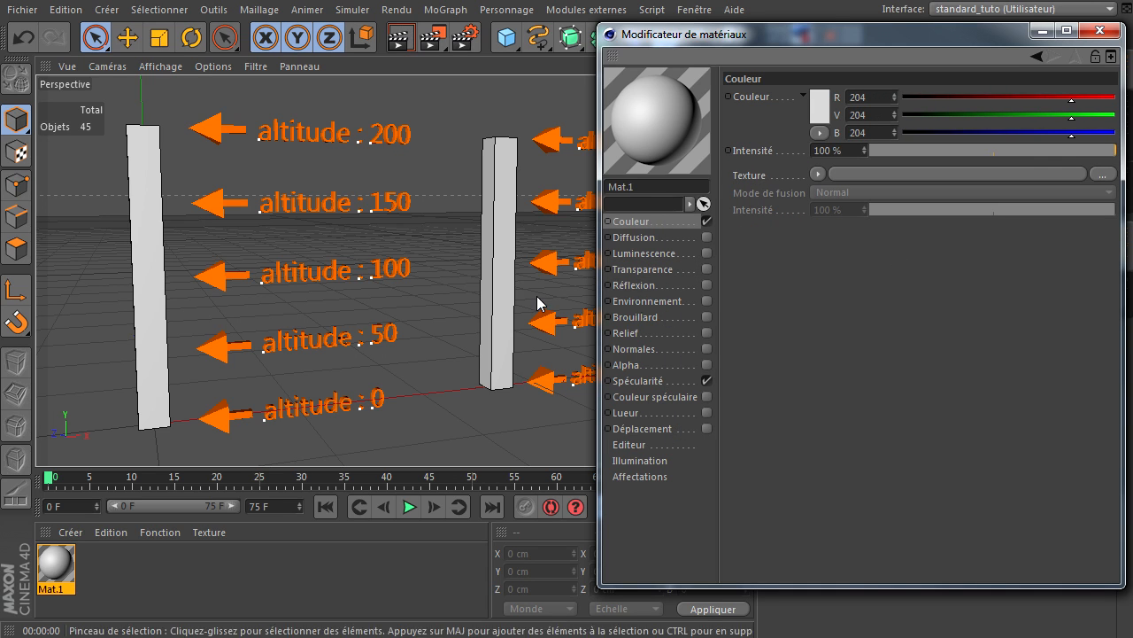
left_click(747, 177)
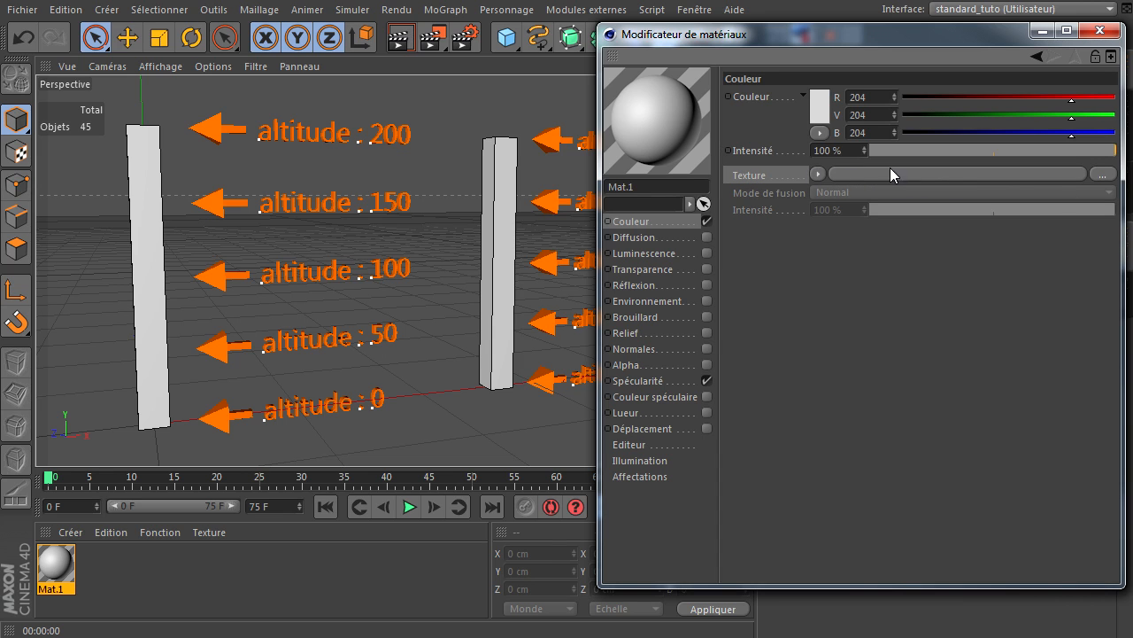
Disable Spécularité on Mat.1 and set its color to orange with RGB 255, 136, 0
left_click(706, 380)
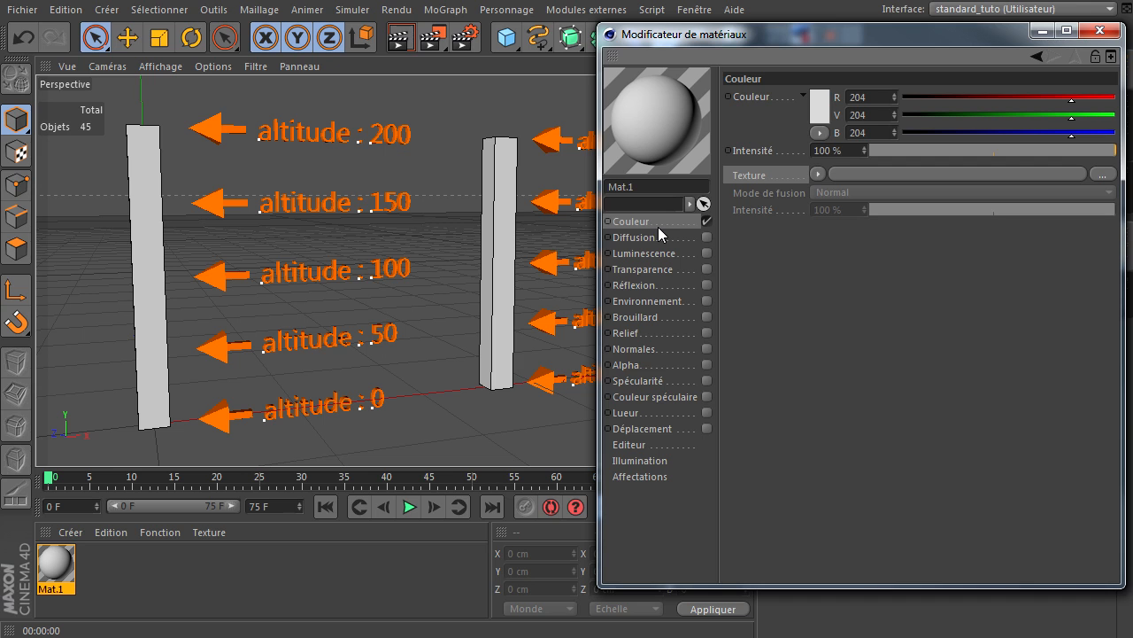
left_click(822, 101)
left_click_drag(804, 85, 822, 63)
mouse_move(819, 15)
left_mouse_down()
mouse_move(829, 90)
mouse_move(802, 110)
mouse_move(856, 110)
mouse_move(799, 112)
left_mouse_up()
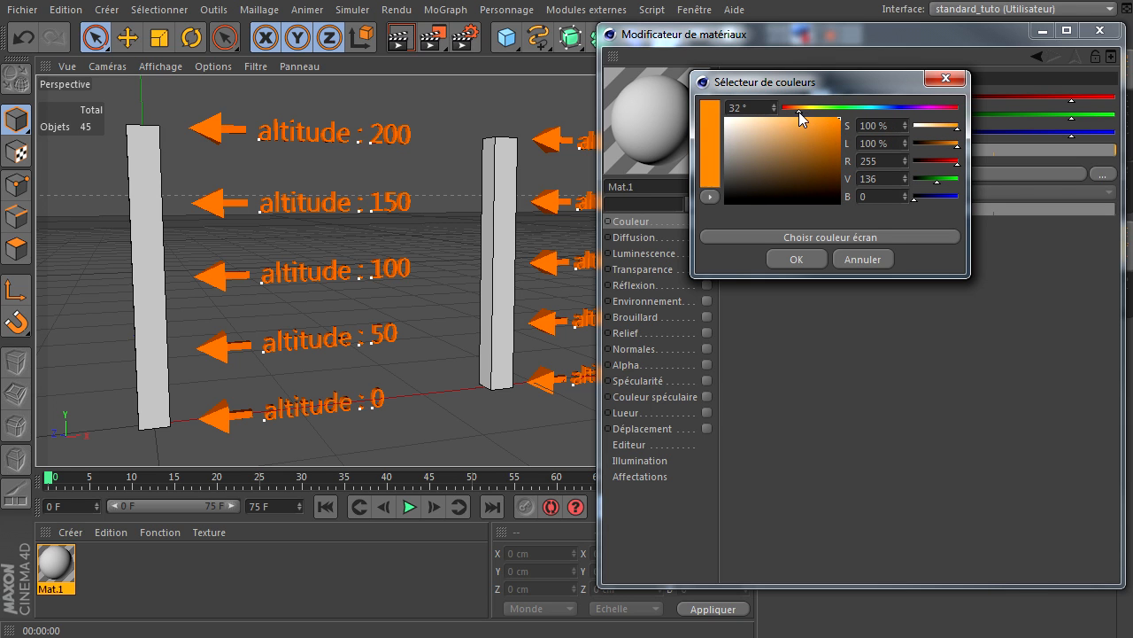
left_click(795, 260)
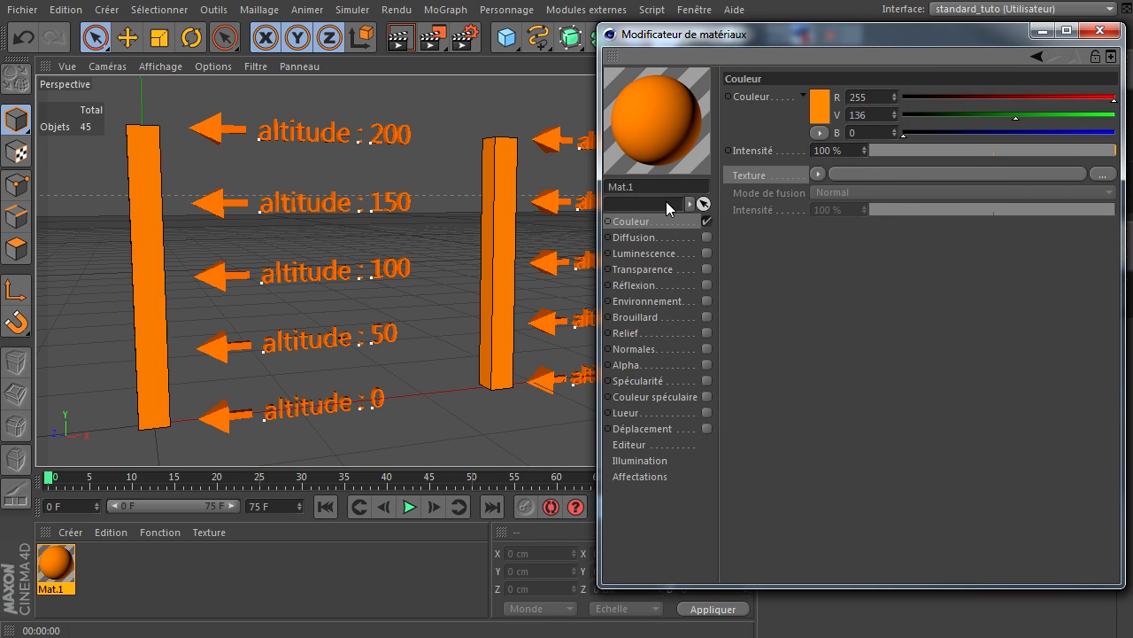
Set Mat.1's color to blue with RGB 51, 129, 174
left_click(820, 106)
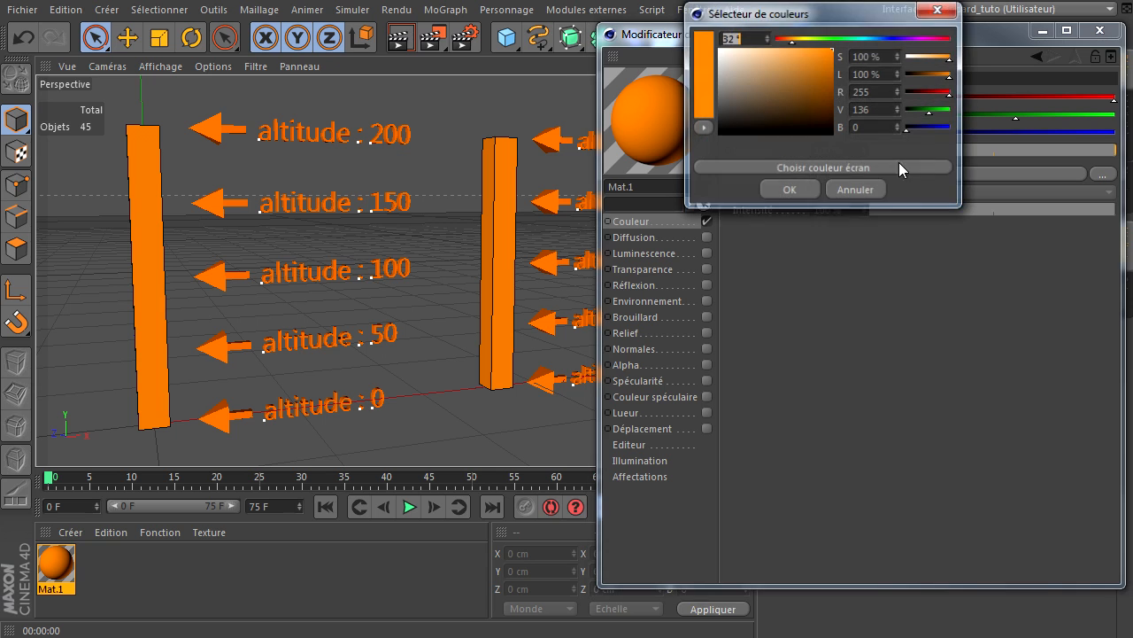
left_click(873, 40)
left_click(800, 76)
left_click(784, 190)
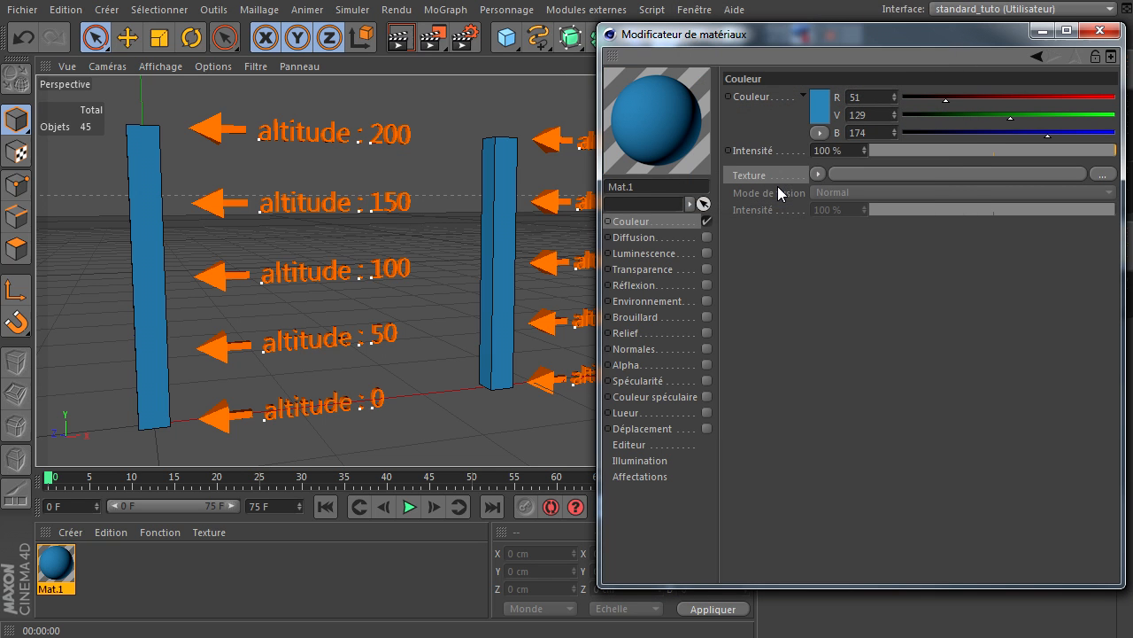
Set Mat.1's color to pure white with RGB 255, 255, 255
left_click(818, 117)
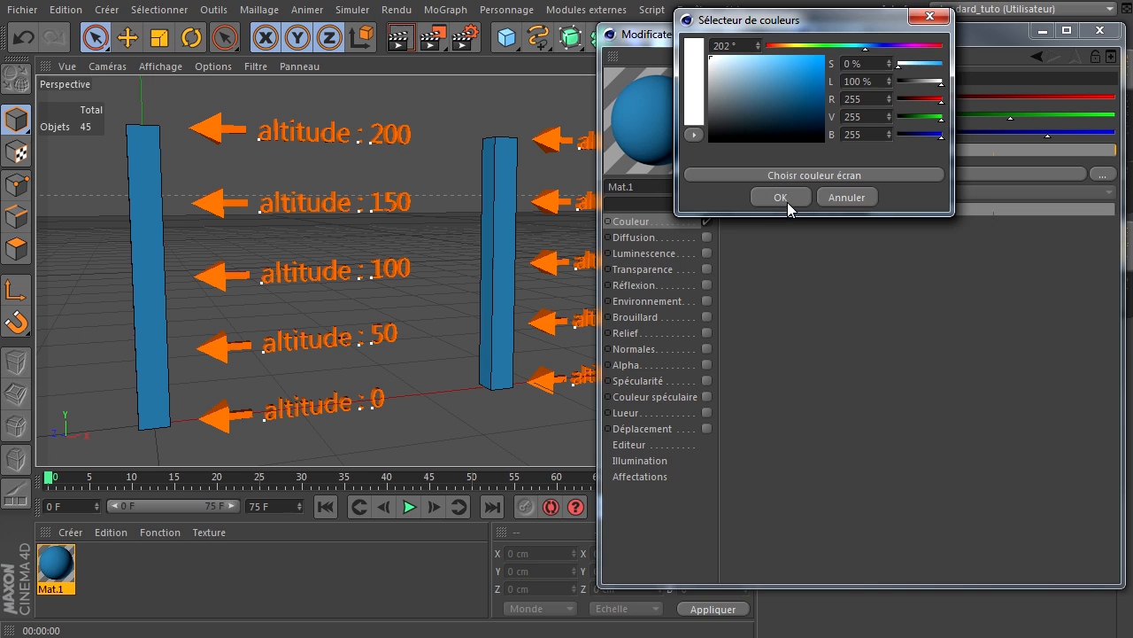
left_click(785, 199)
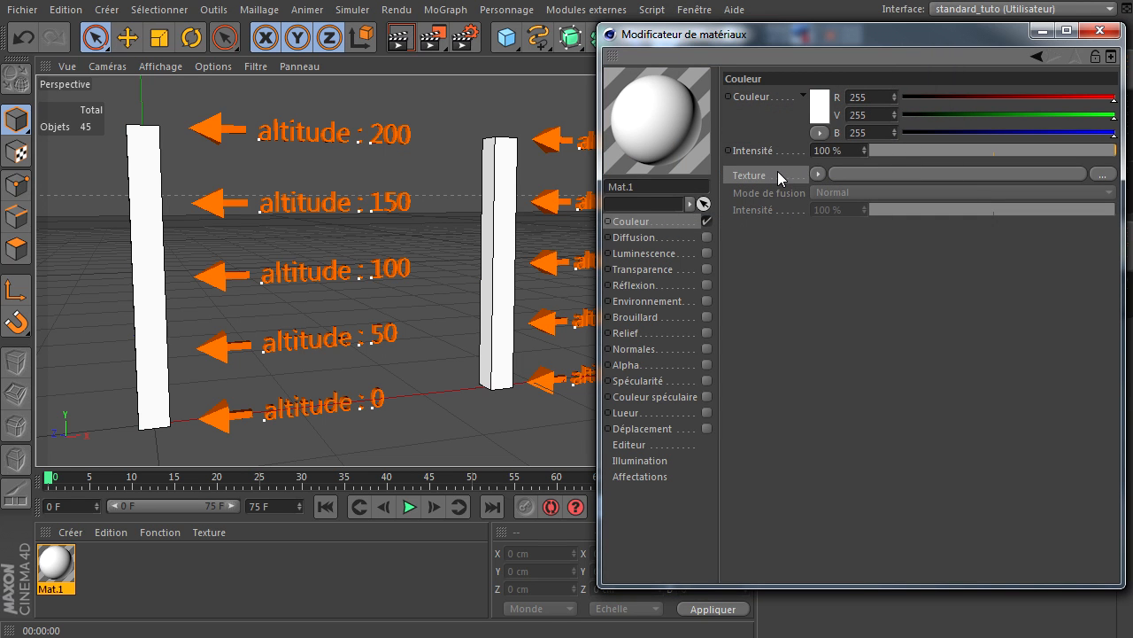
left_click(1106, 179)
left_click_drag(964, 57, 442, 40)
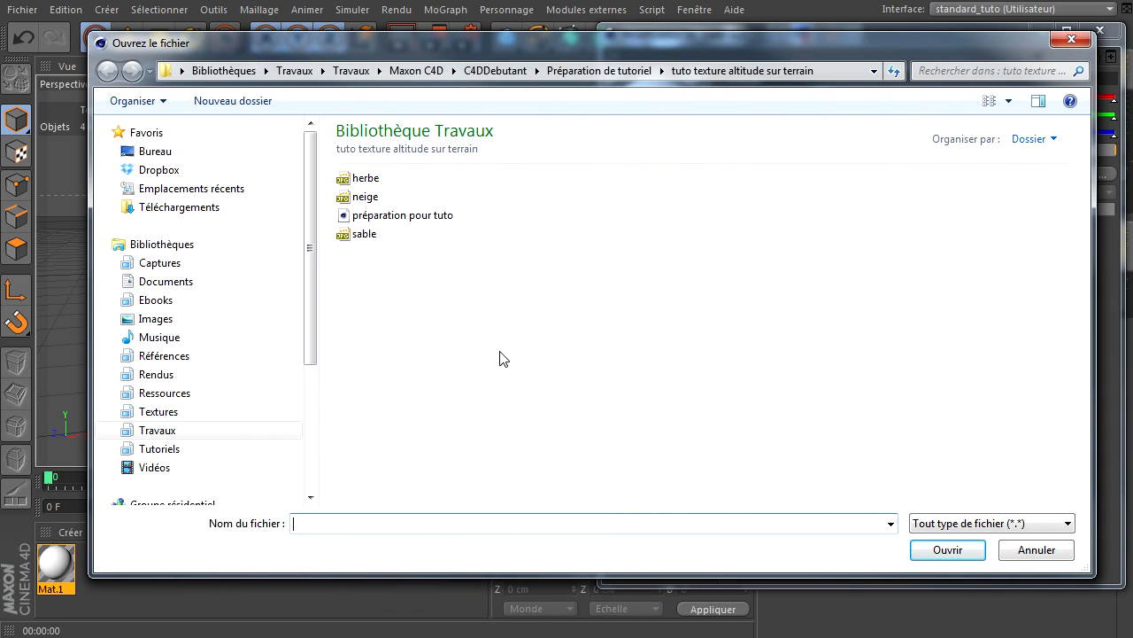
left_click(1027, 551)
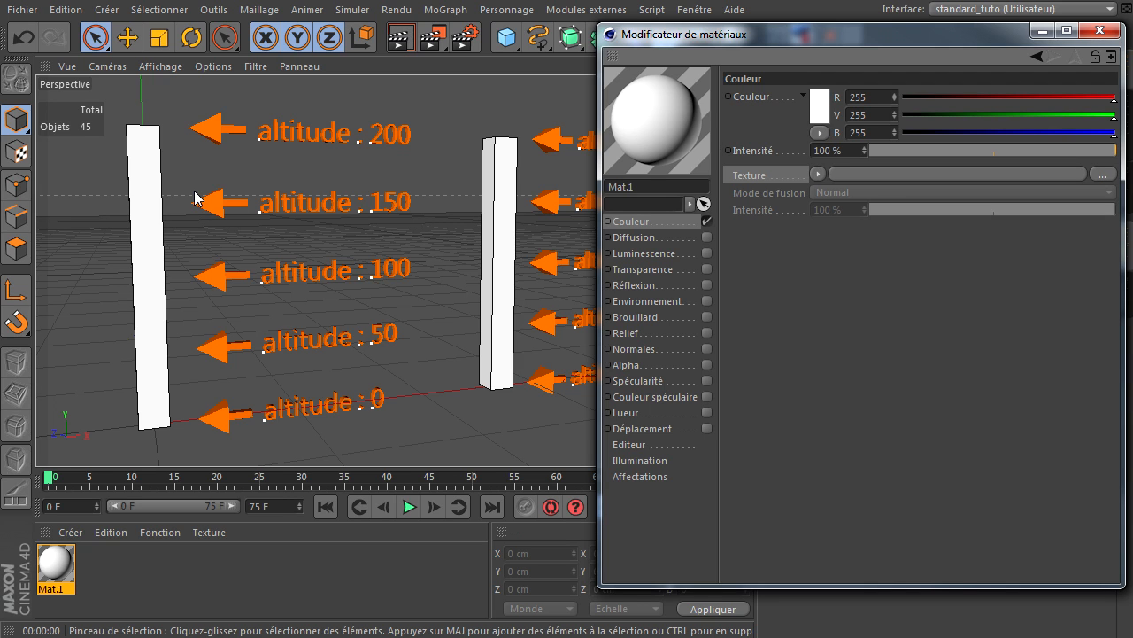
Try a Bruit shader as Mat.1's color texture, look over its parameters, and clear it
left_click(817, 174)
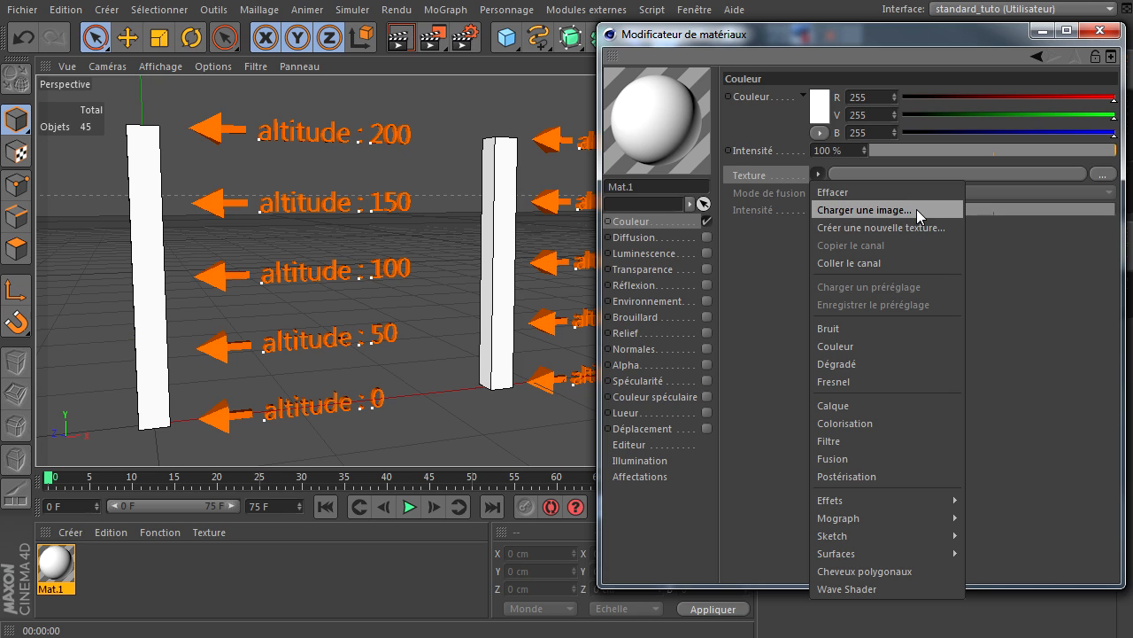
left_click(897, 329)
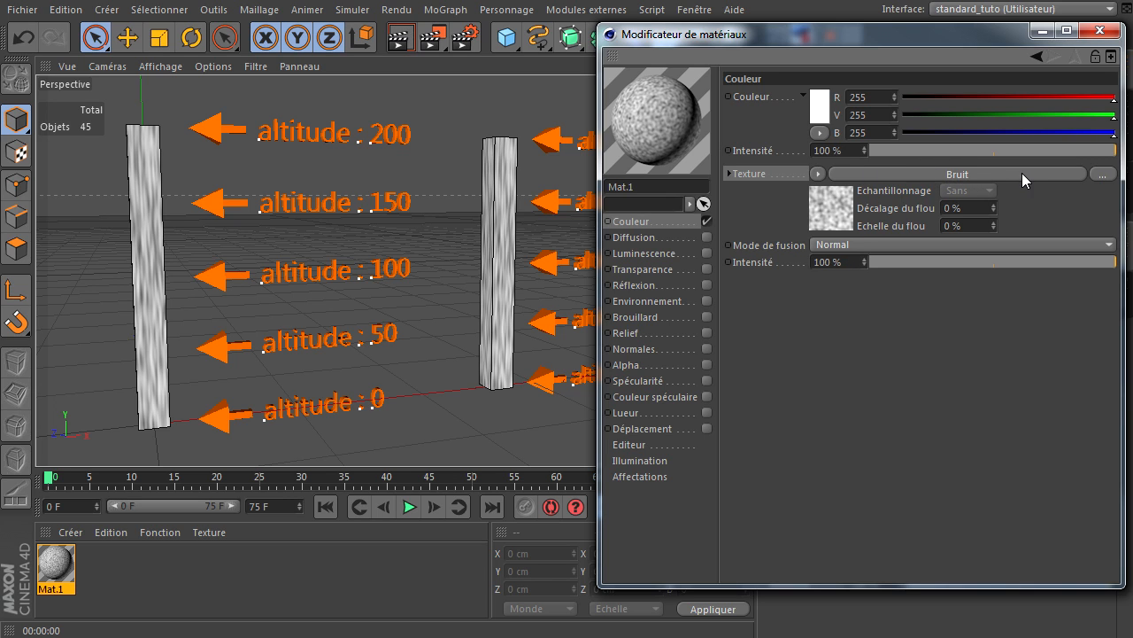
left_click(948, 174)
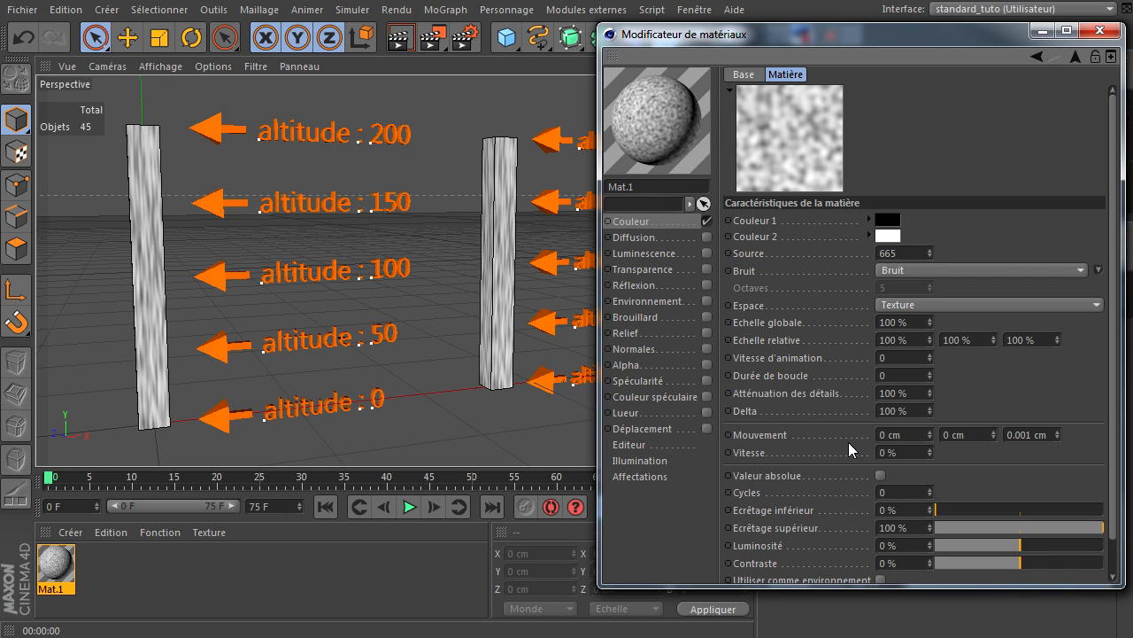
left_click(1075, 60)
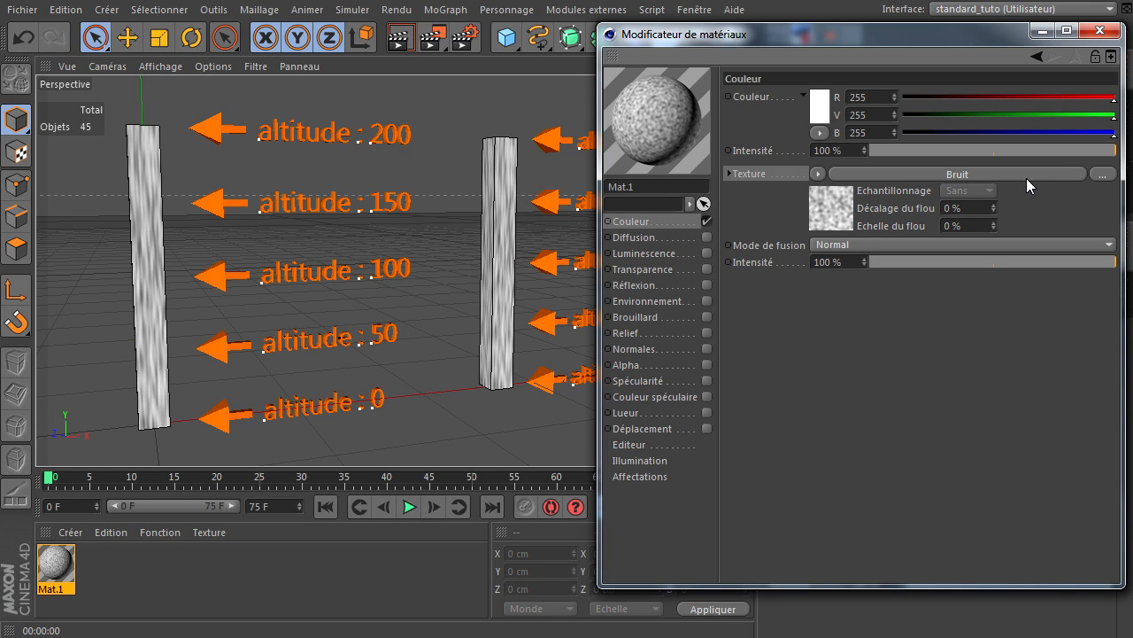
left_click(819, 174)
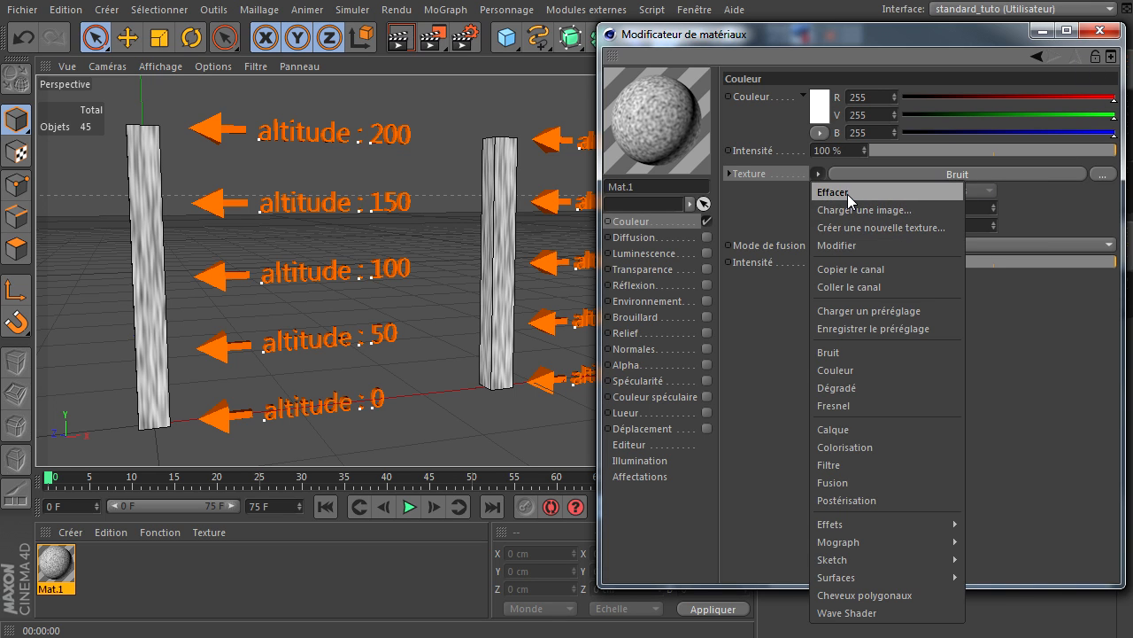
left_click(846, 193)
Load a Couleur shader as Mat.1's color texture and set it to dark red with RGB 145, 35, 35
left_click(819, 174)
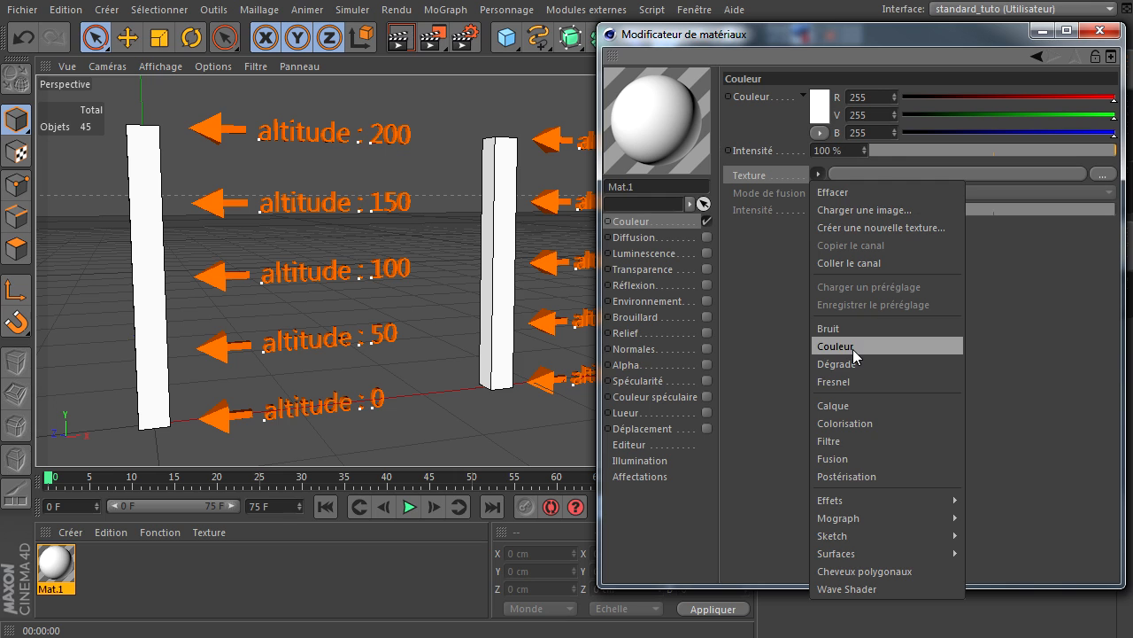
left_click(852, 349)
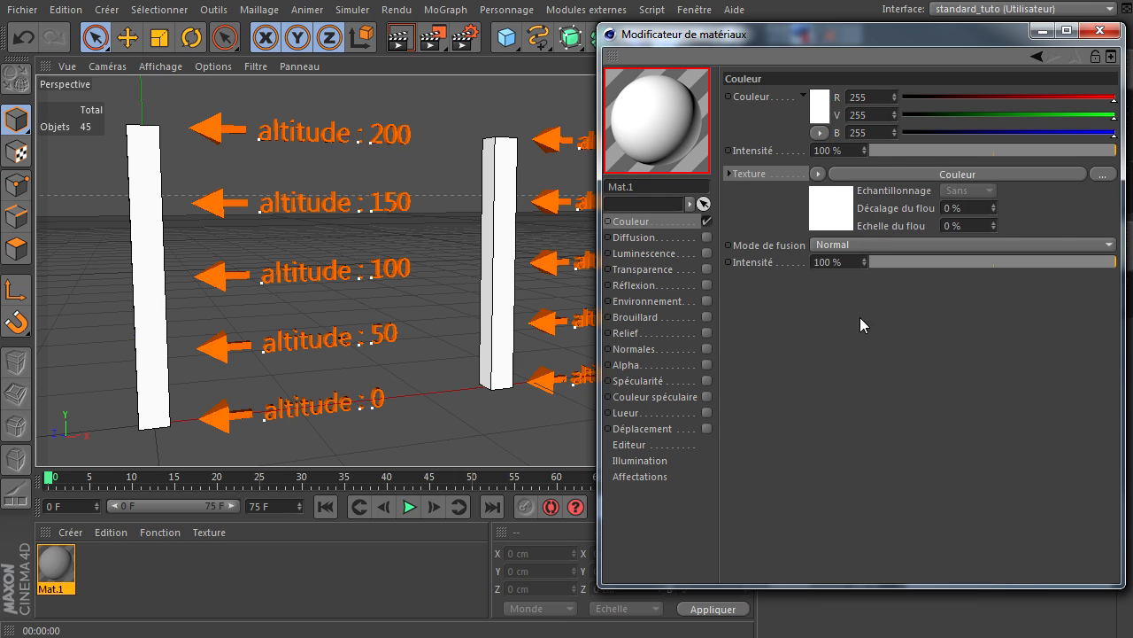
left_click(832, 210)
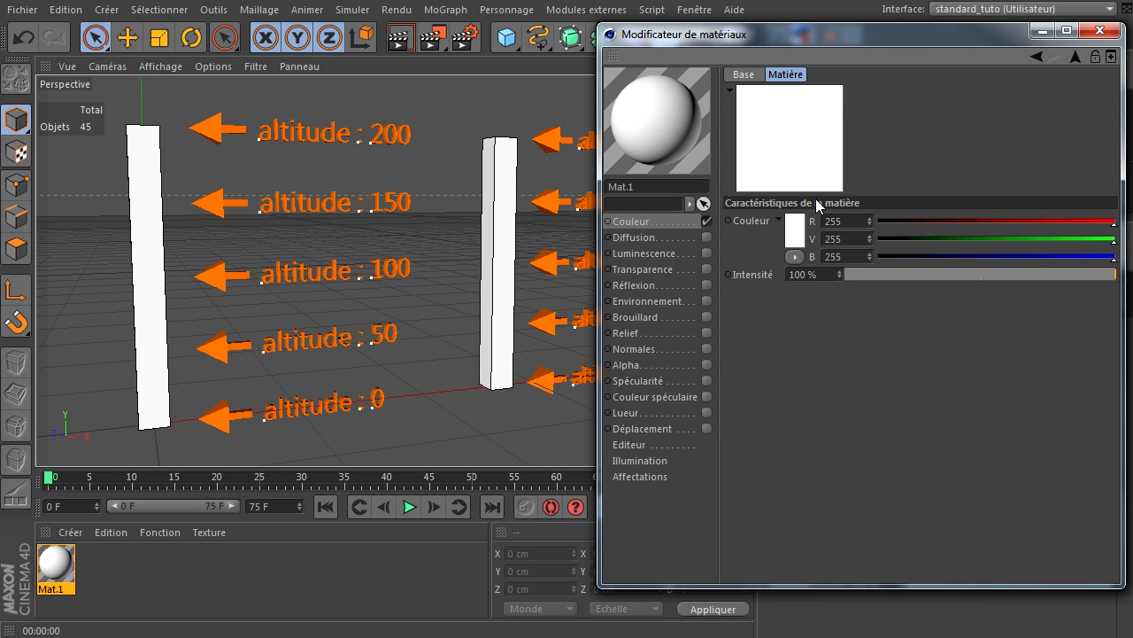
left_click(800, 223)
left_click(775, 203)
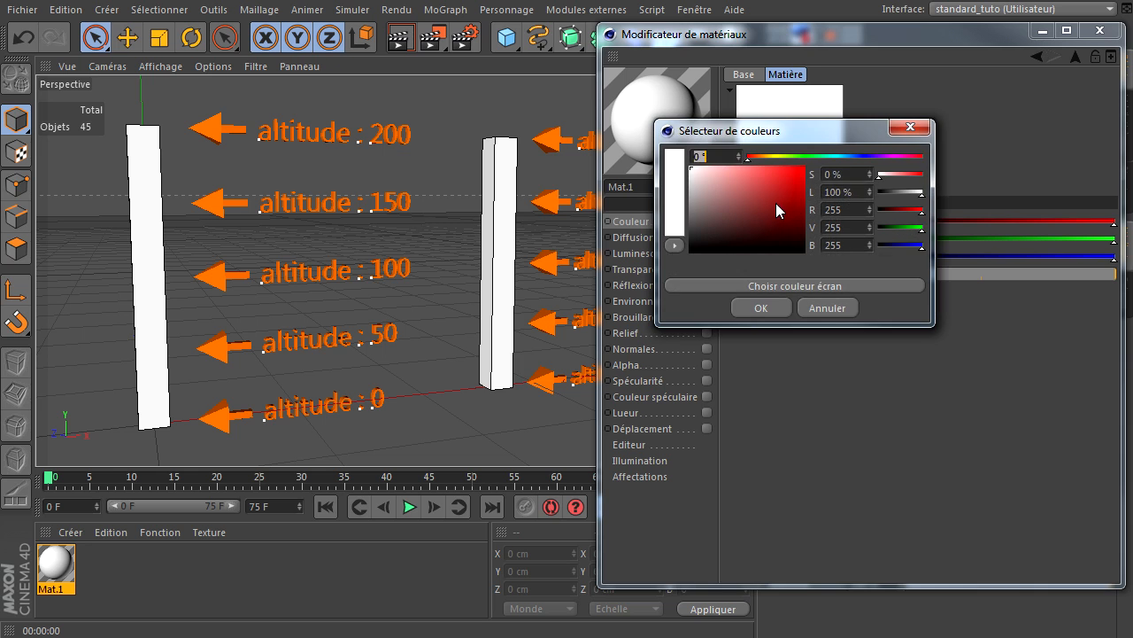
left_click(753, 306)
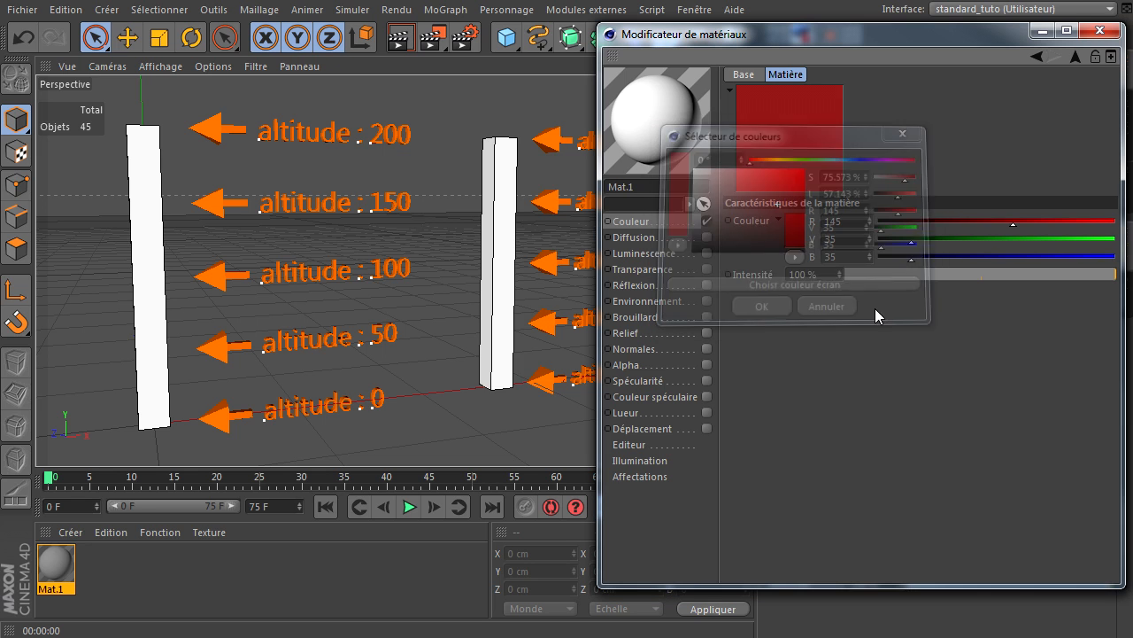
left_click(1073, 58)
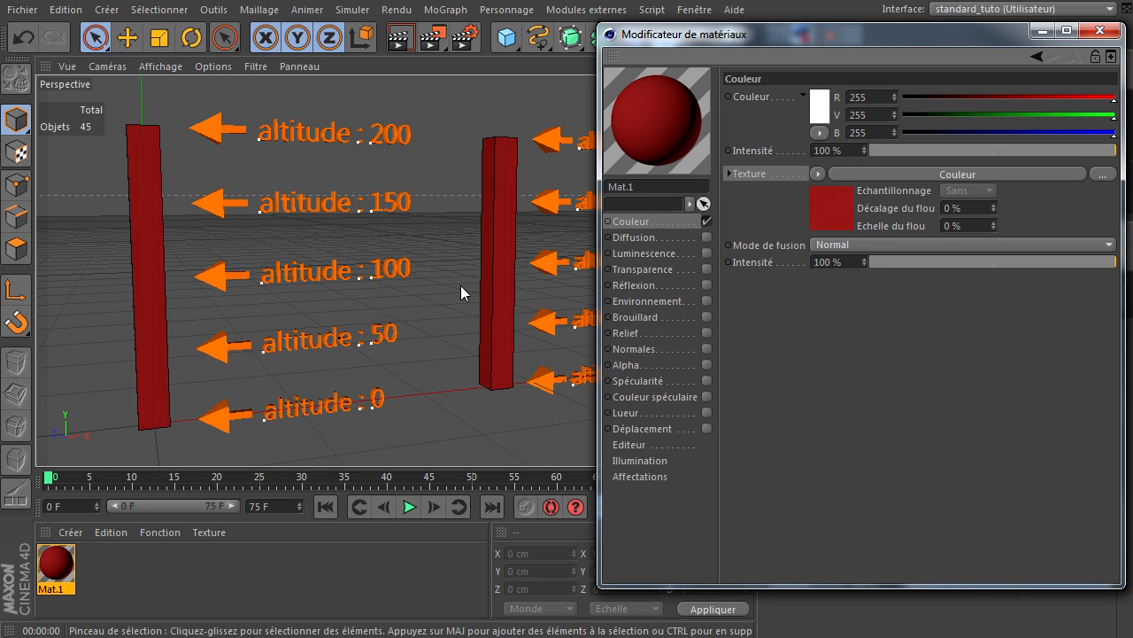
Replace the color texture of Mat.1 with the Masque de terrain shader
left_click(820, 174)
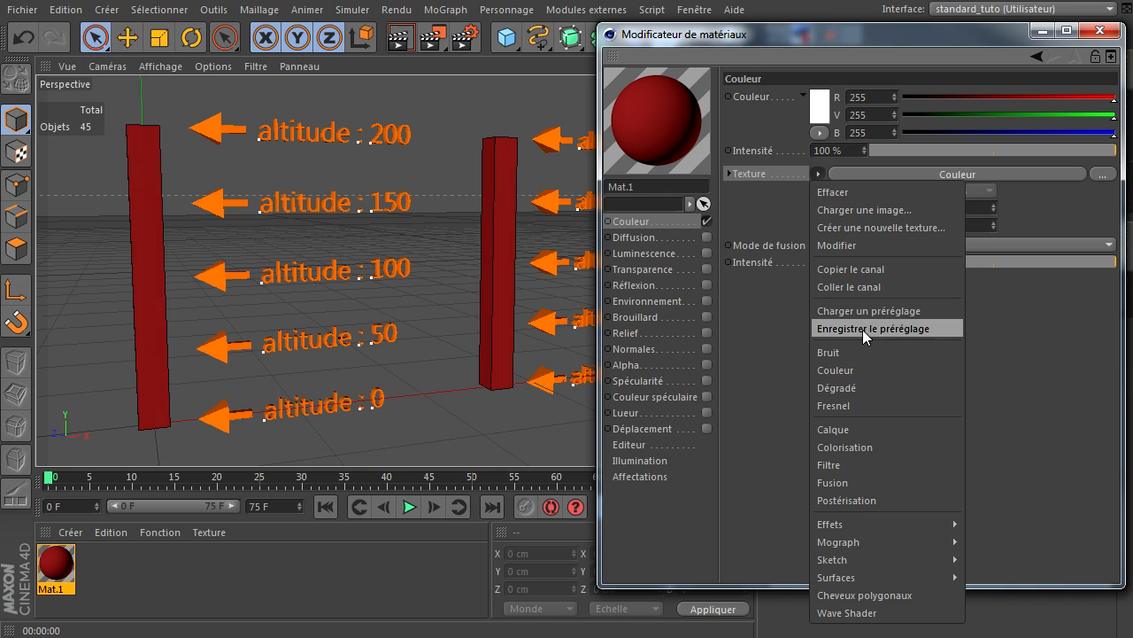
left_click(863, 385)
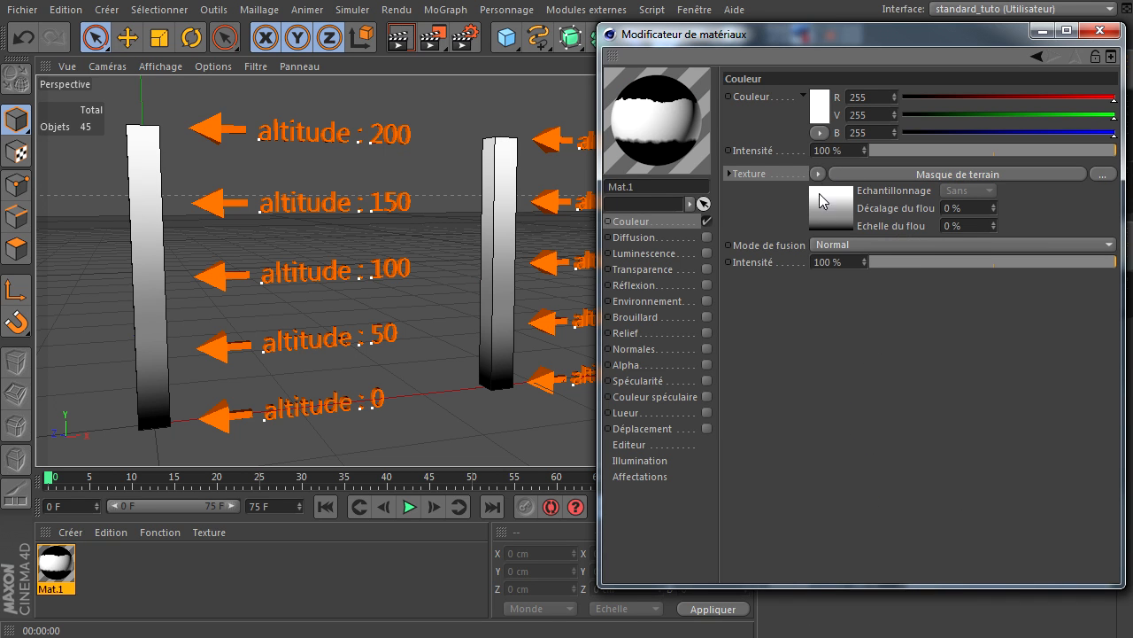
Try a Fresnel shader as Mat.1's color texture and clear it
left_click(820, 174)
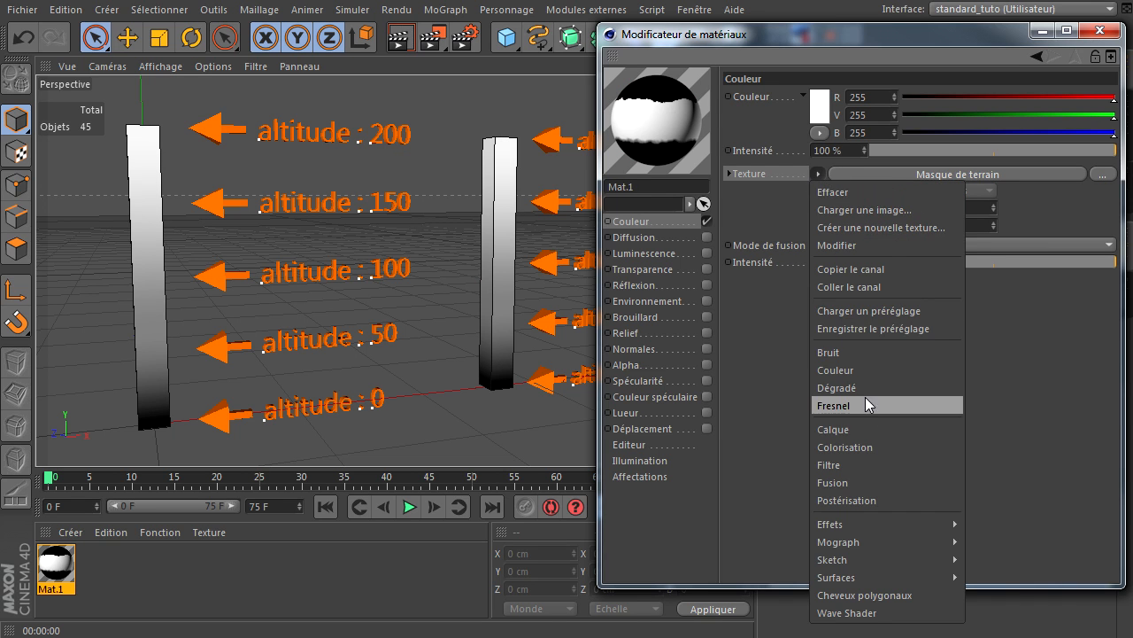
left_click(867, 407)
left_click(819, 173)
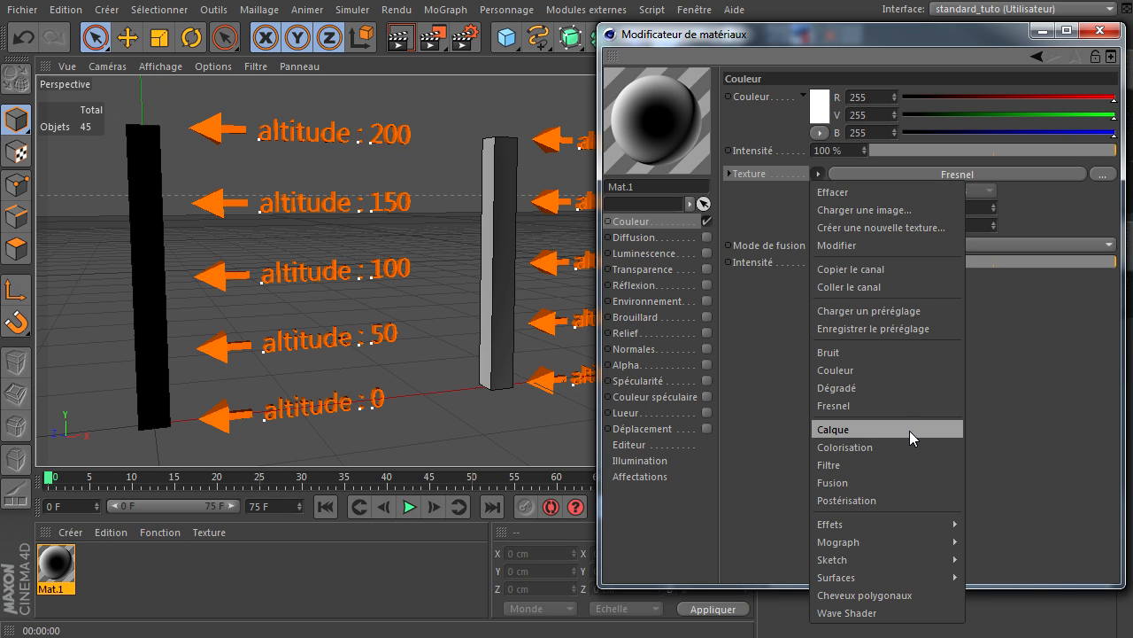
left_click(904, 193)
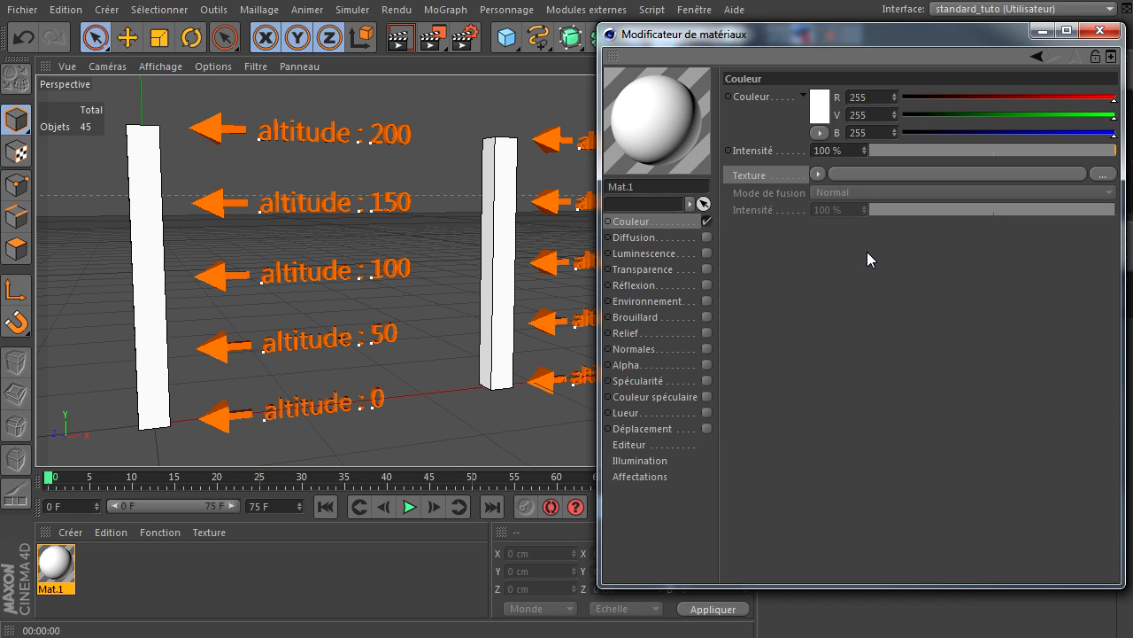
Try the Bruit shader once more in Mat.1's color texture and clear it
left_click(816, 177)
left_click(855, 324)
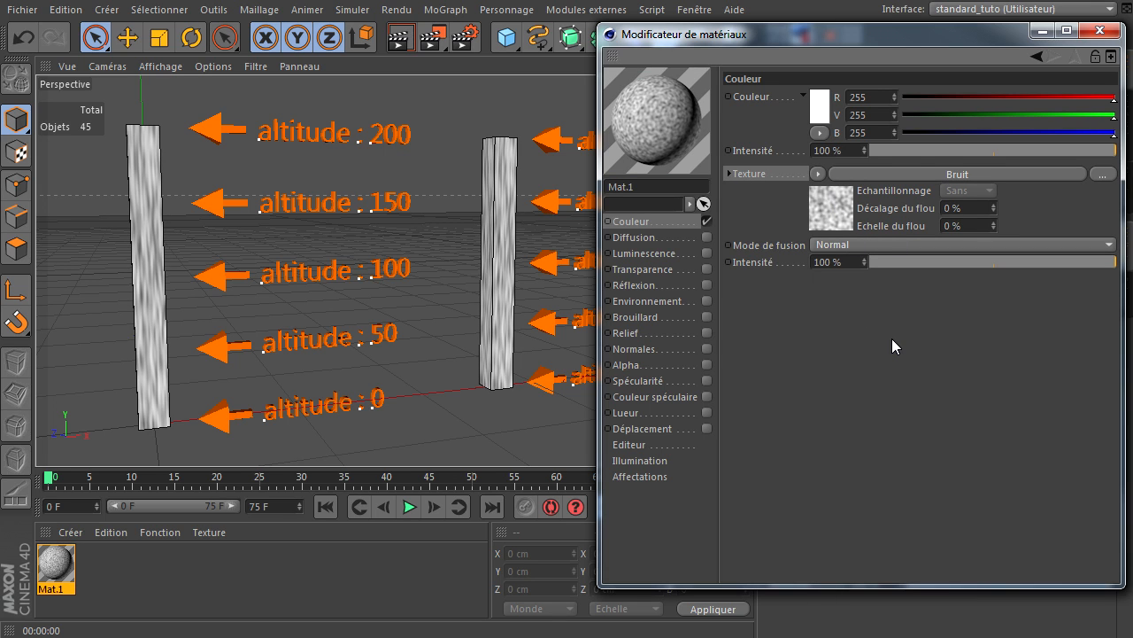
left_click(819, 174)
left_click(832, 191)
Load a Calque shader as Mat.1's color texture and open its layer settings
left_click(820, 175)
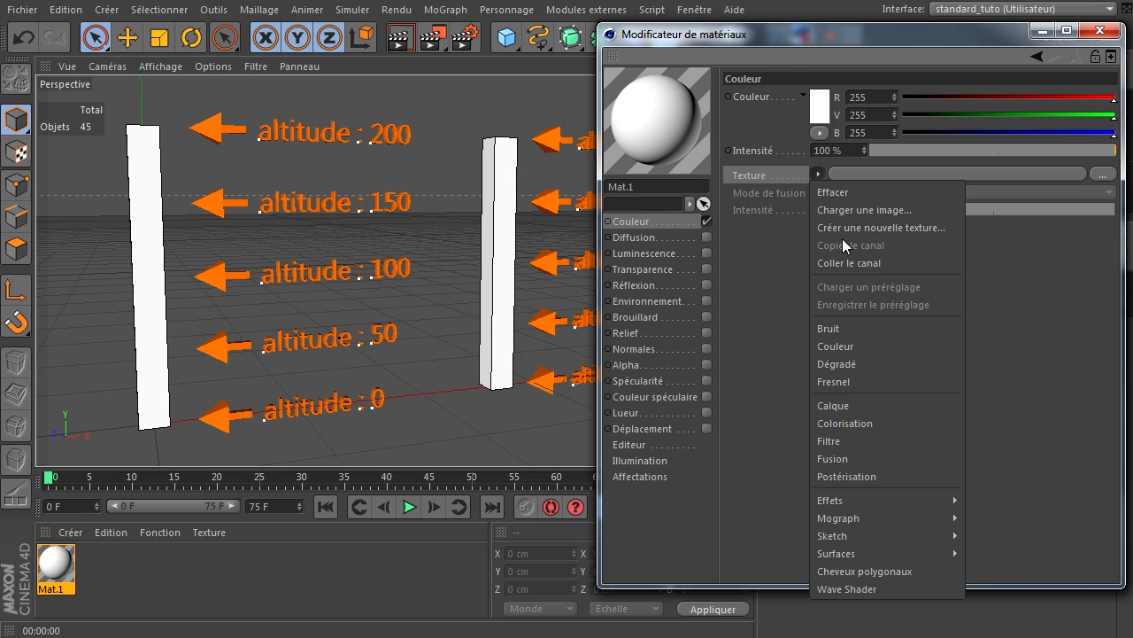
left_click(871, 405)
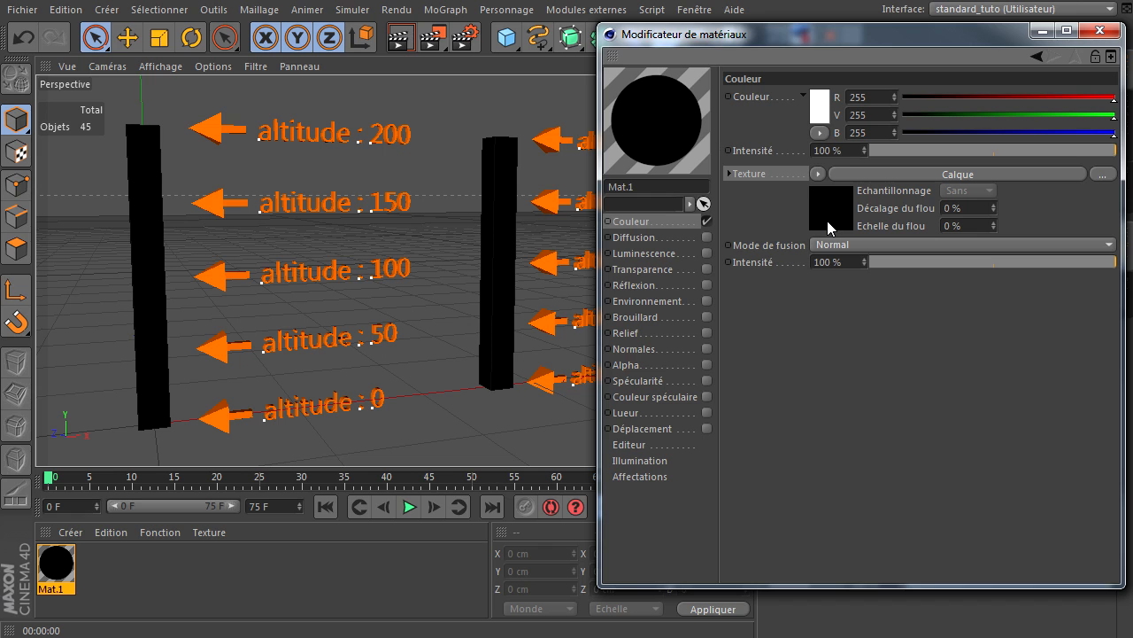
left_click(881, 175)
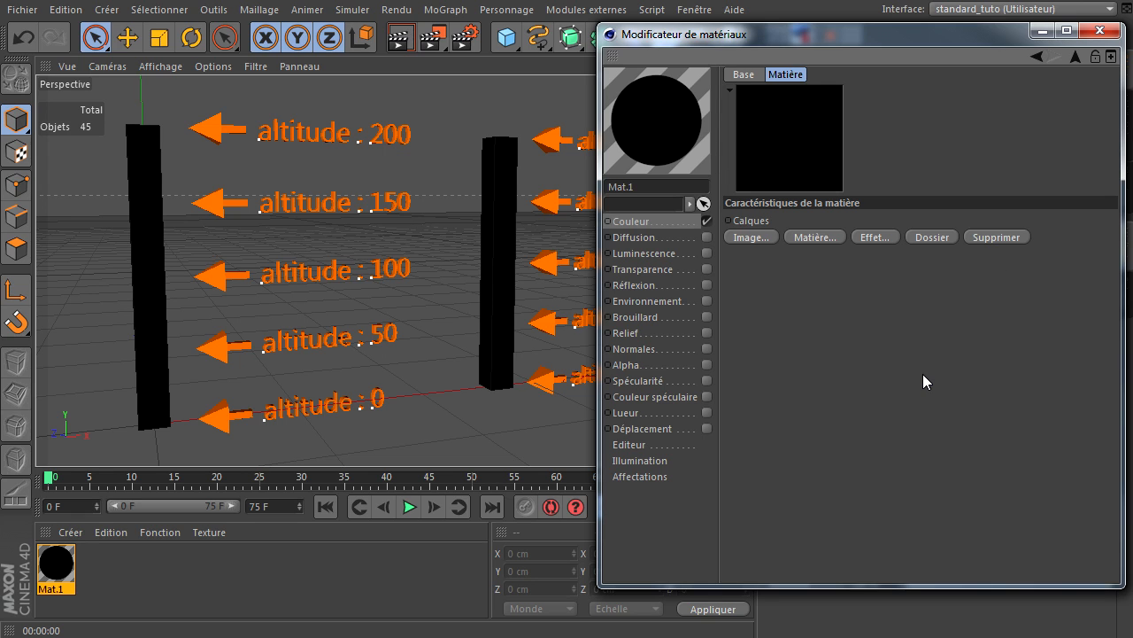
Look over the image, shader and effect layers available in the Calque shader without adding any
left_click(750, 238)
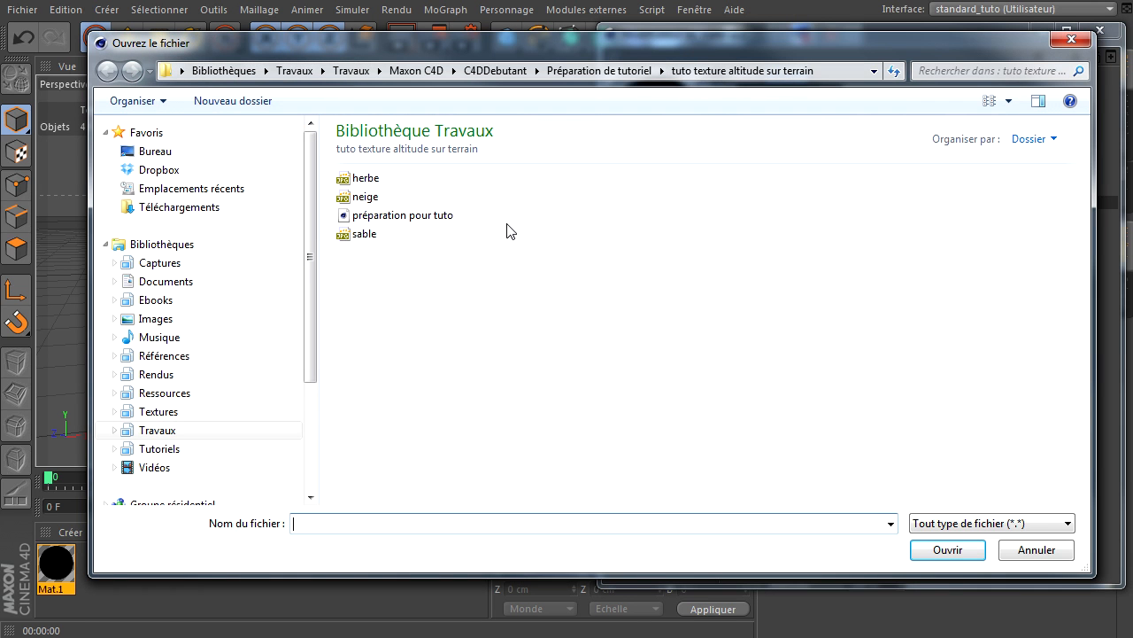
left_click(1027, 552)
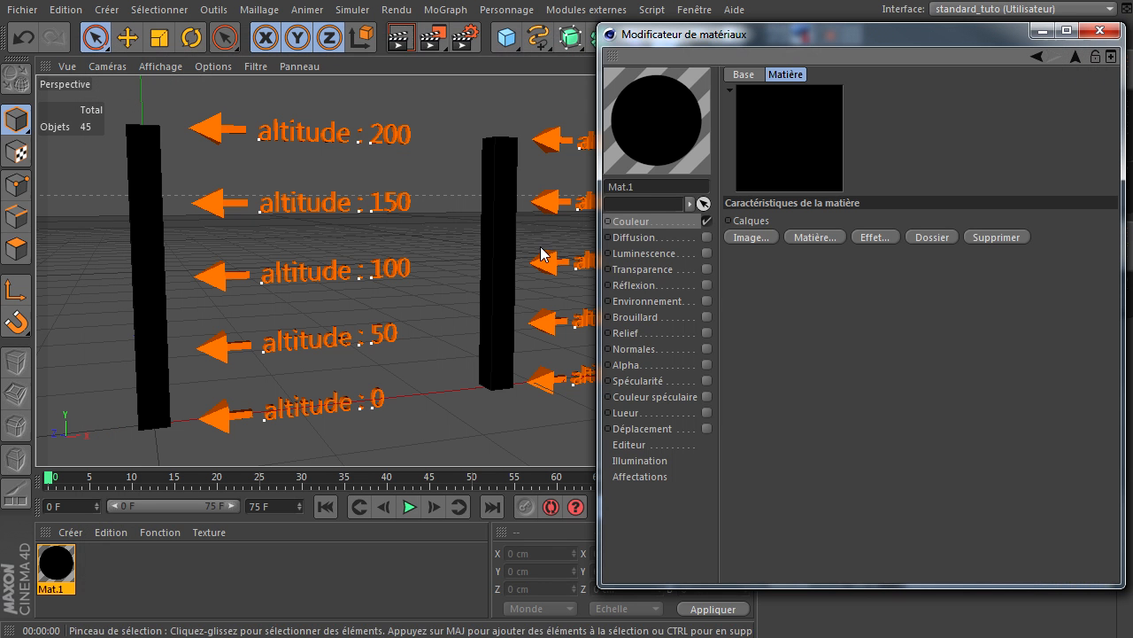
left_click(805, 236)
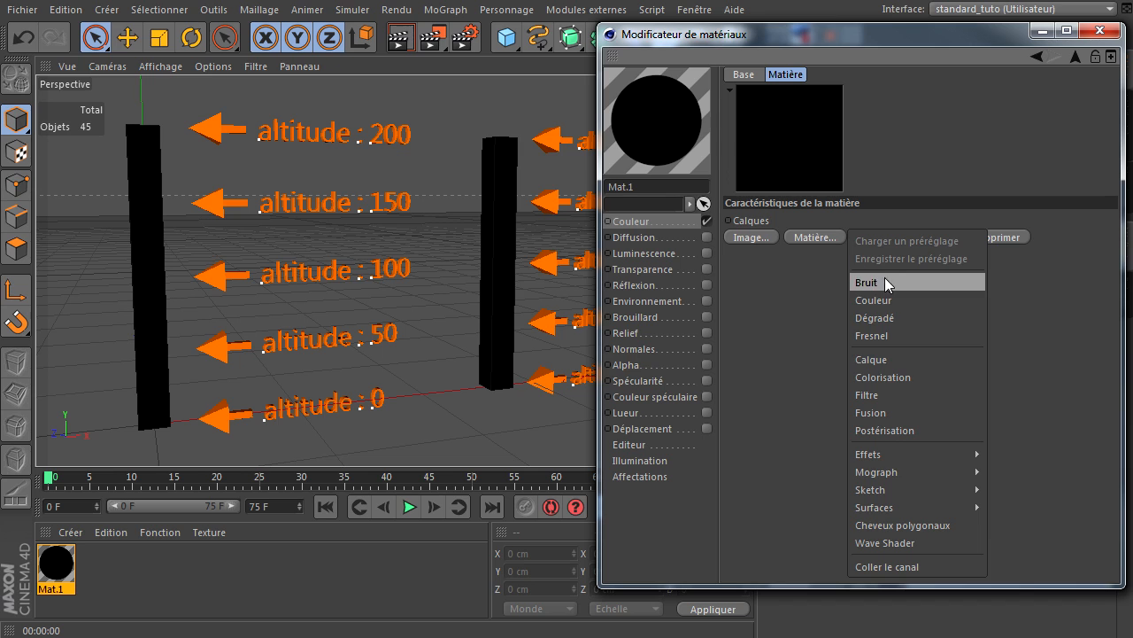
left_click(782, 441)
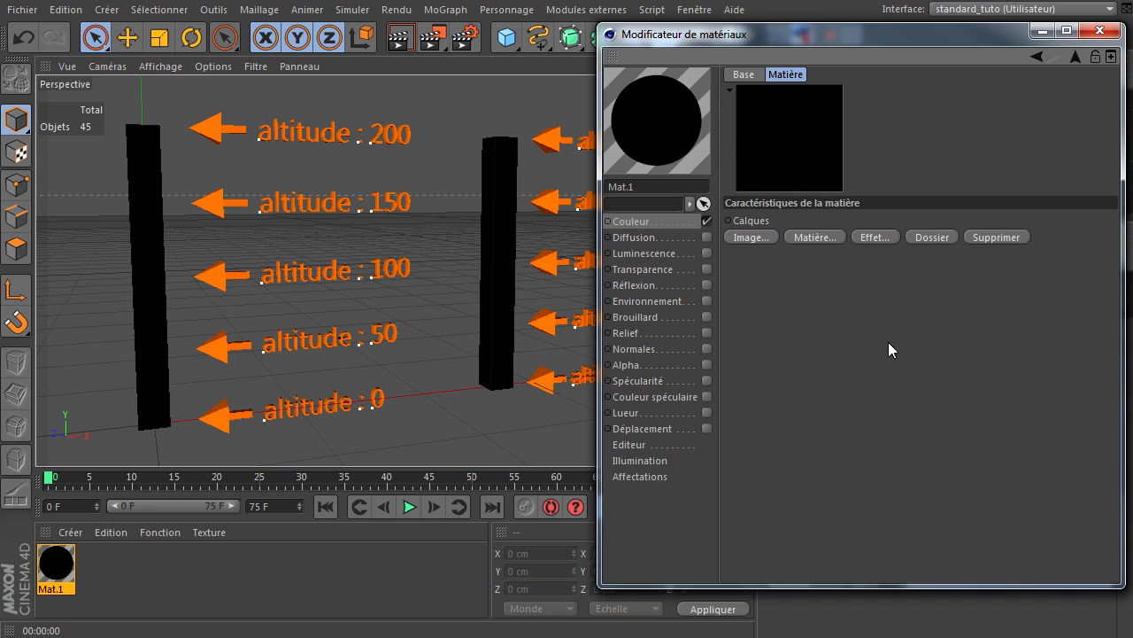
left_click(876, 237)
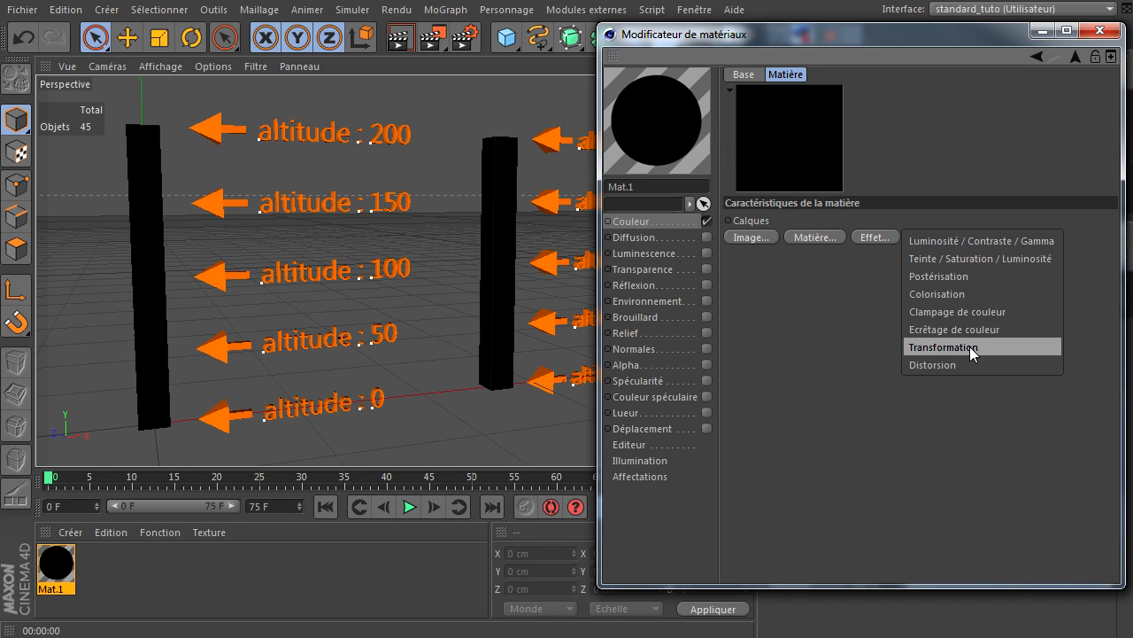
left_click(939, 416)
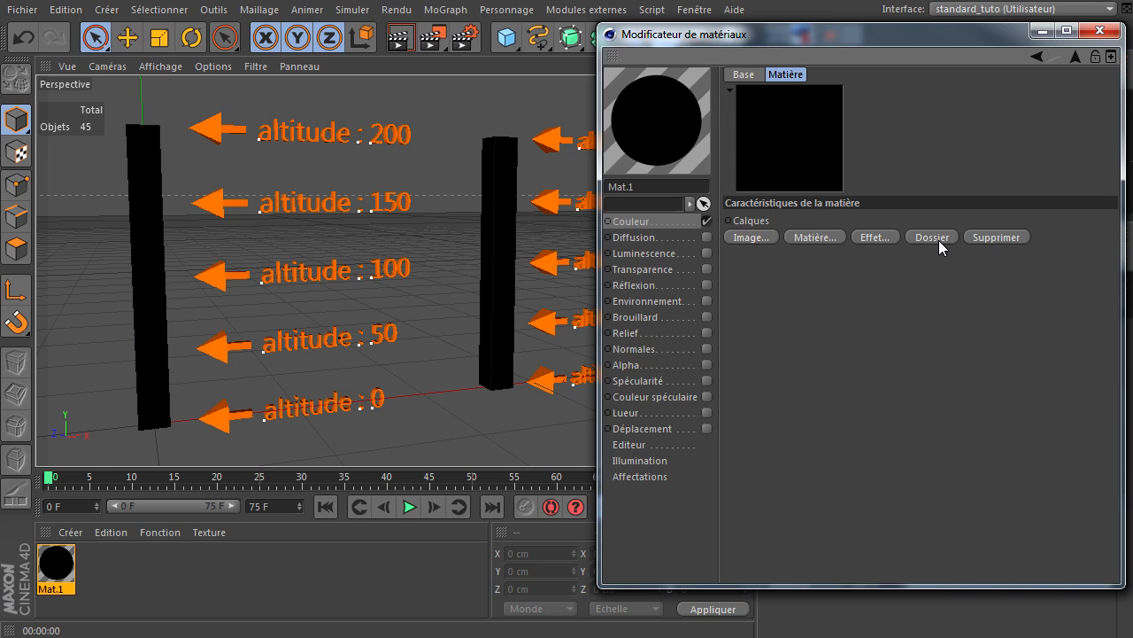
Add a Bruit layer to the Calque shader and a Couleur layer above it
left_click(799, 239)
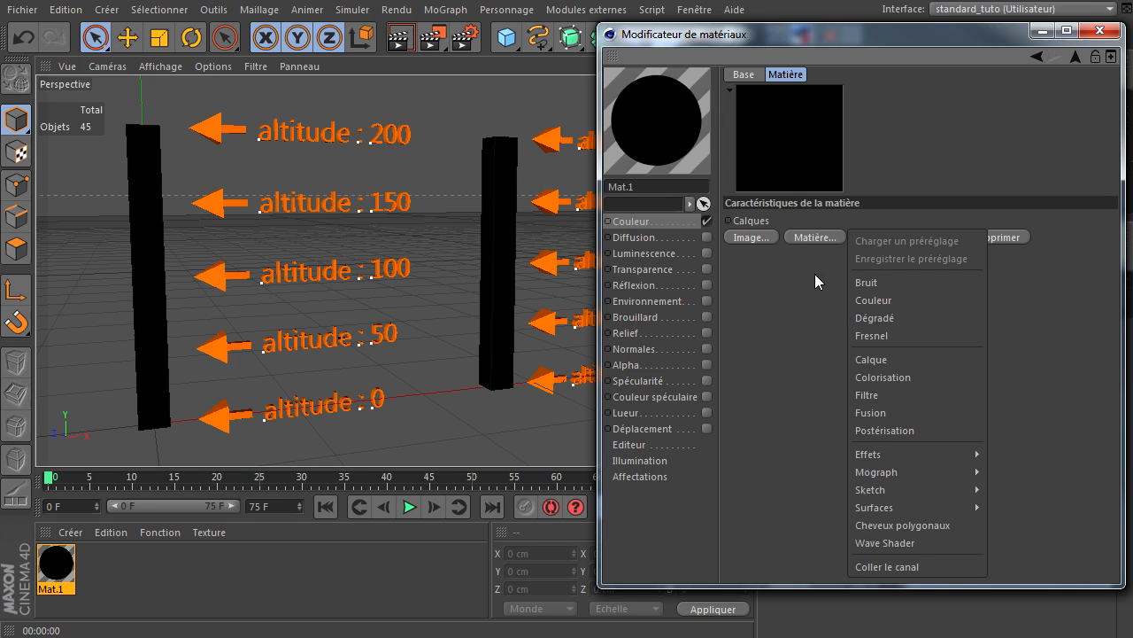
left_click(875, 285)
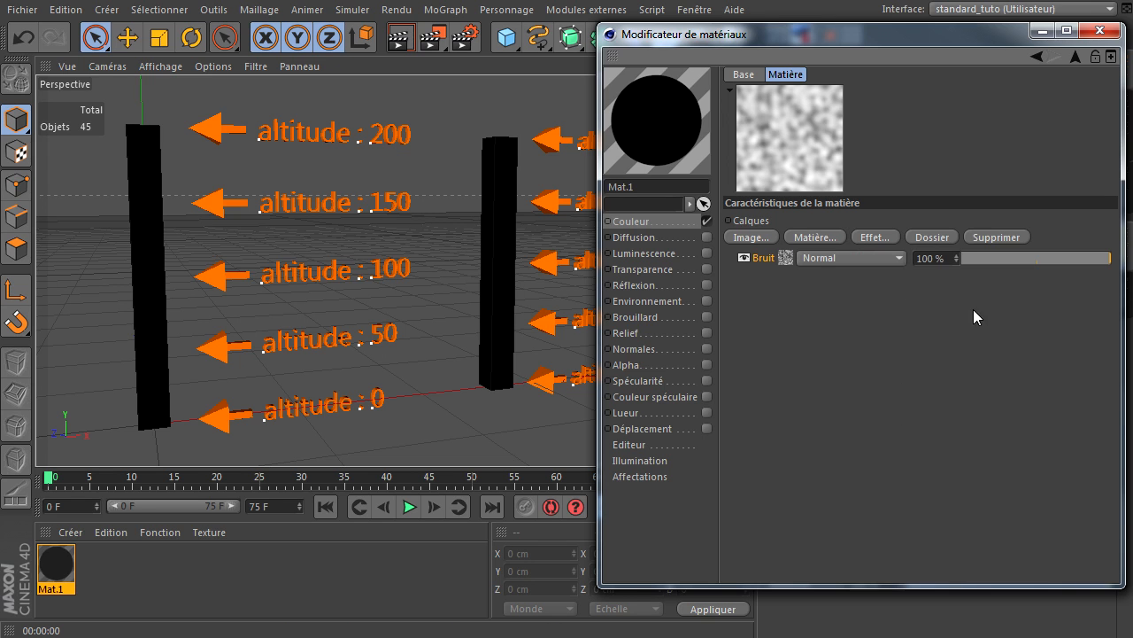
left_click(819, 235)
left_click(854, 299)
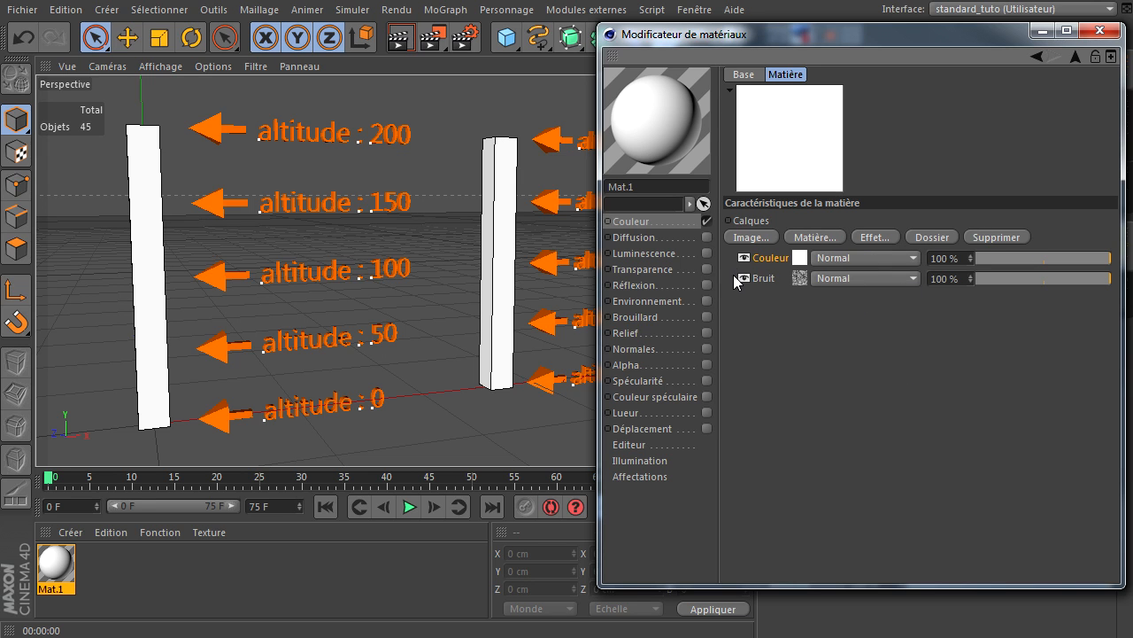
Vary the Couleur layer's opacity, return it to 100 %, and set its blend mode to Produit
left_click_drag(767, 259, 772, 289)
mouse_move(1098, 257)
left_mouse_down()
mouse_move(1017, 256)
mouse_move(1115, 256)
mouse_move(1013, 257)
mouse_move(1114, 257)
left_mouse_up()
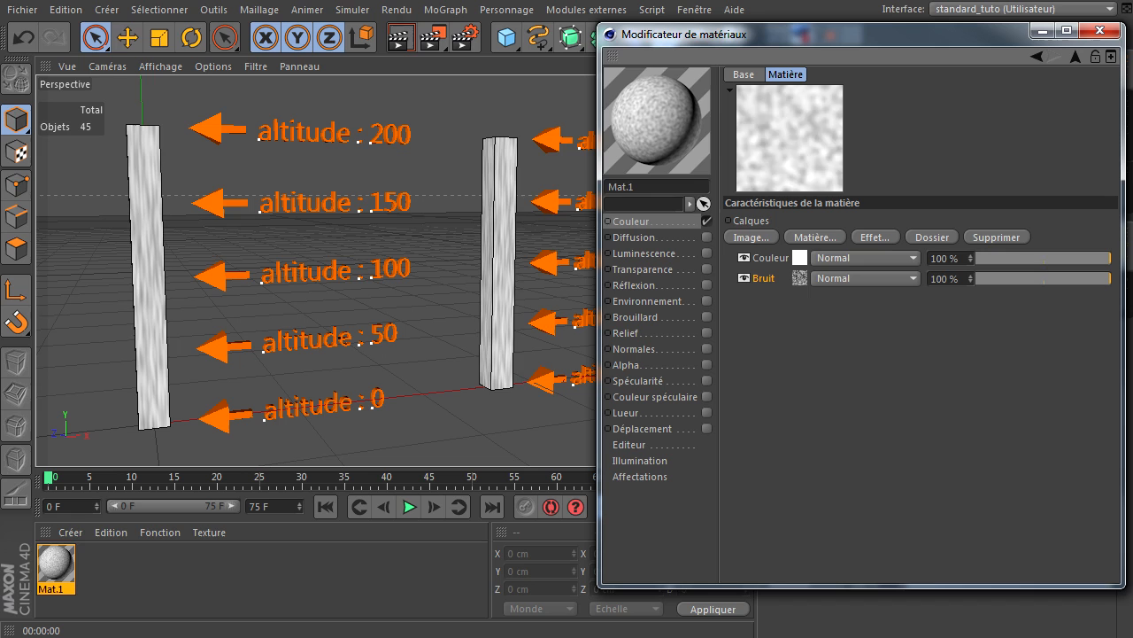
left_click(850, 258)
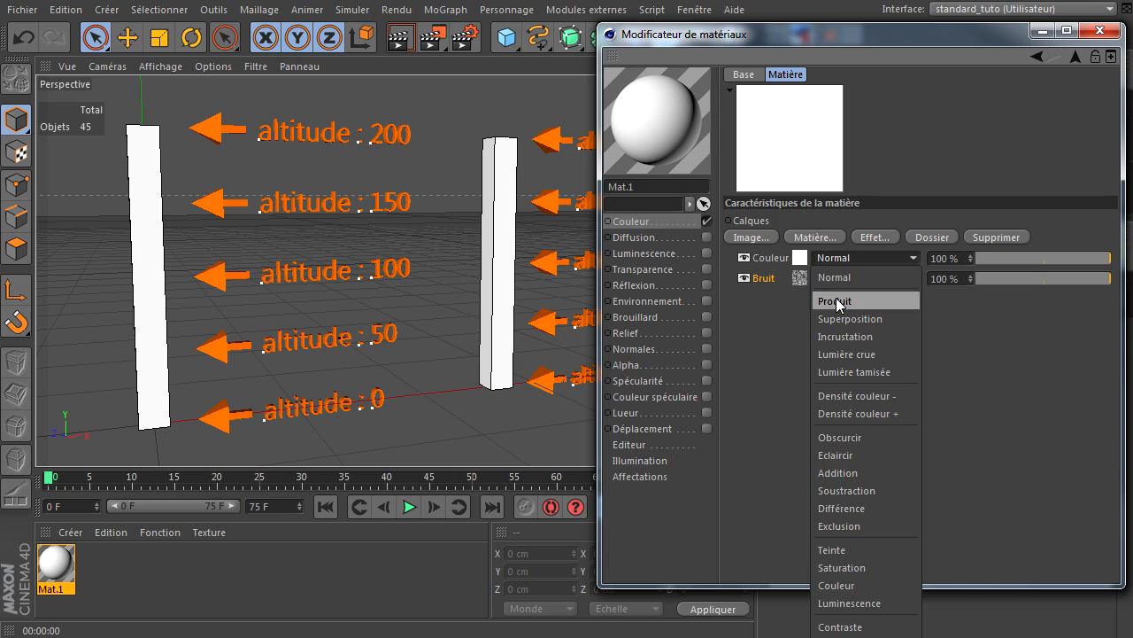
left_click(835, 298)
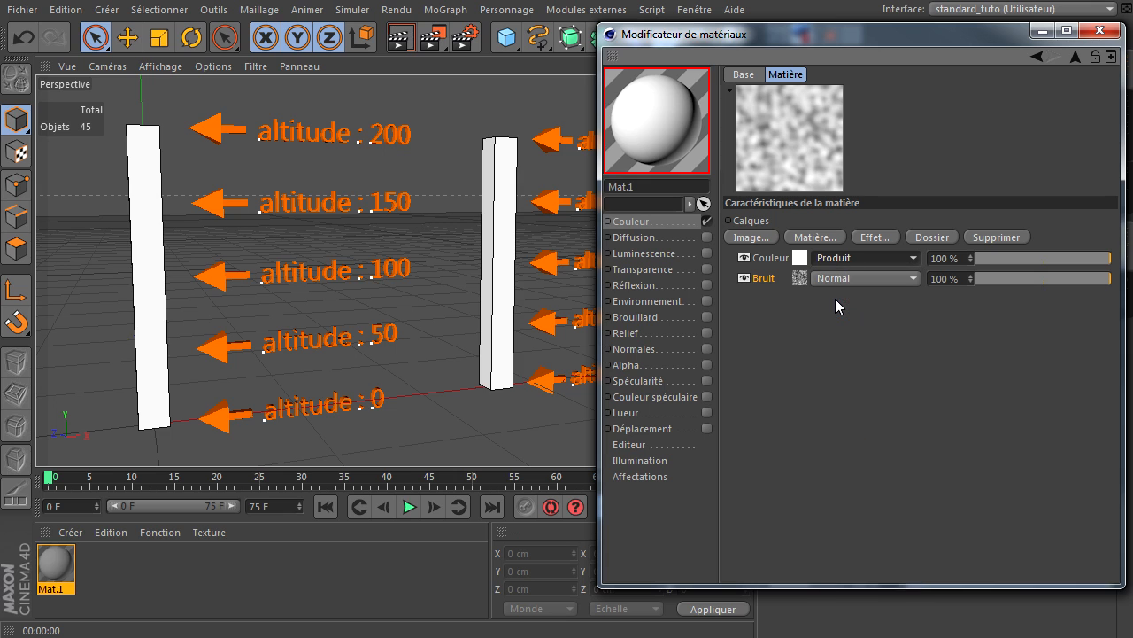
Examine the shader parameters of the Couleur layer and the Bruit layer
left_click(800, 258)
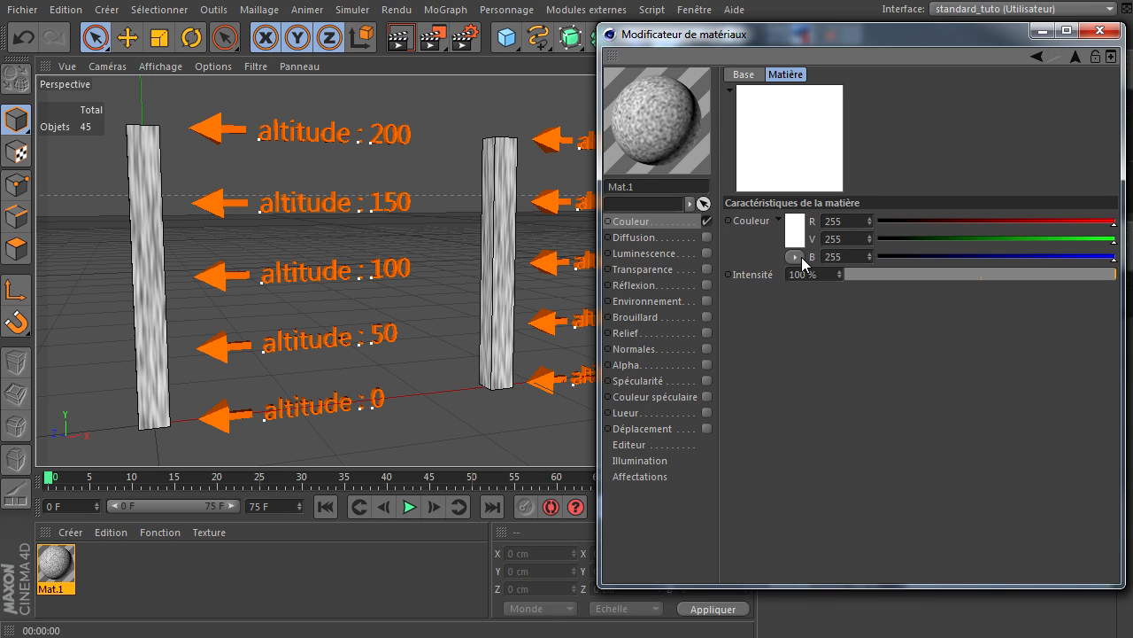
left_click(1072, 58)
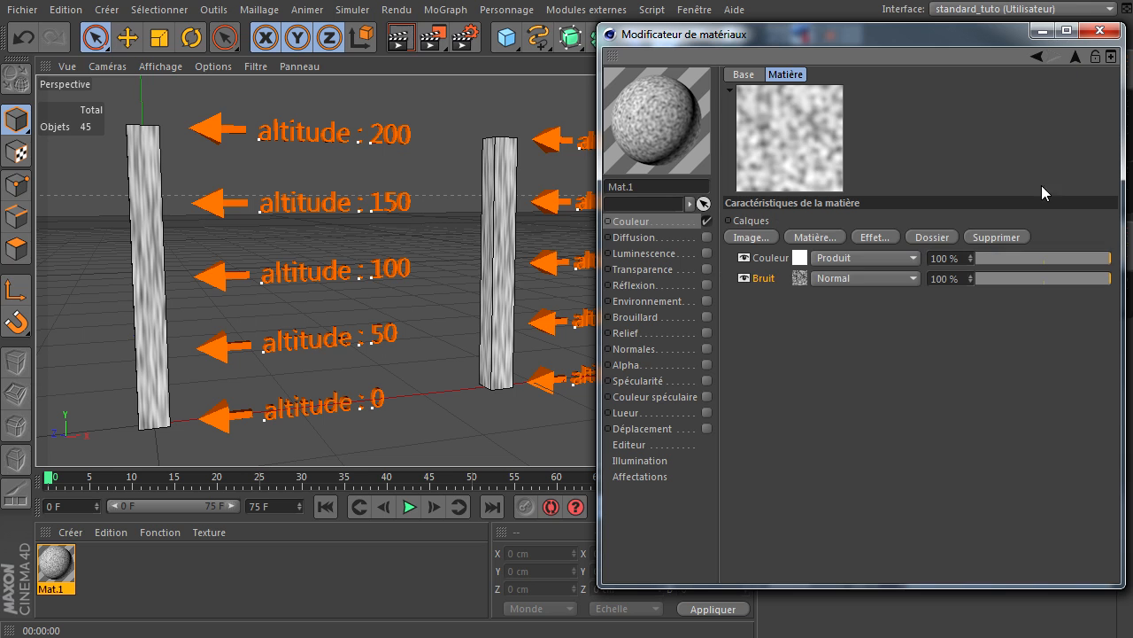
left_click(799, 280)
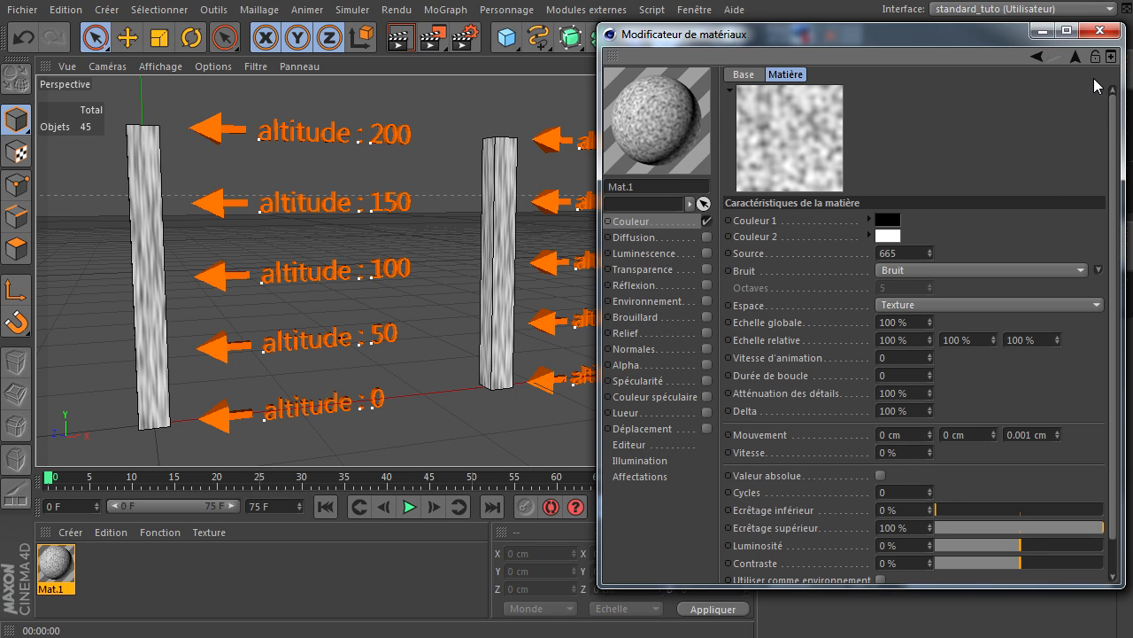
left_click(1075, 56)
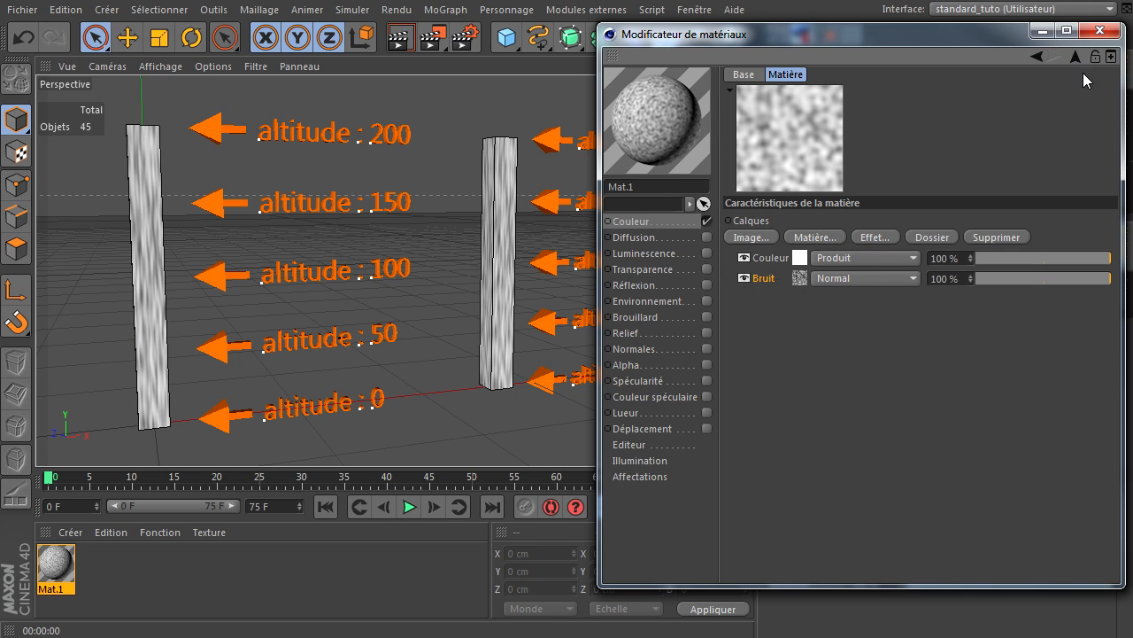
Change the Couleur layer to a medium blue with hue 207° and lower its opacity to 70 %
left_click(801, 259)
left_click(800, 242)
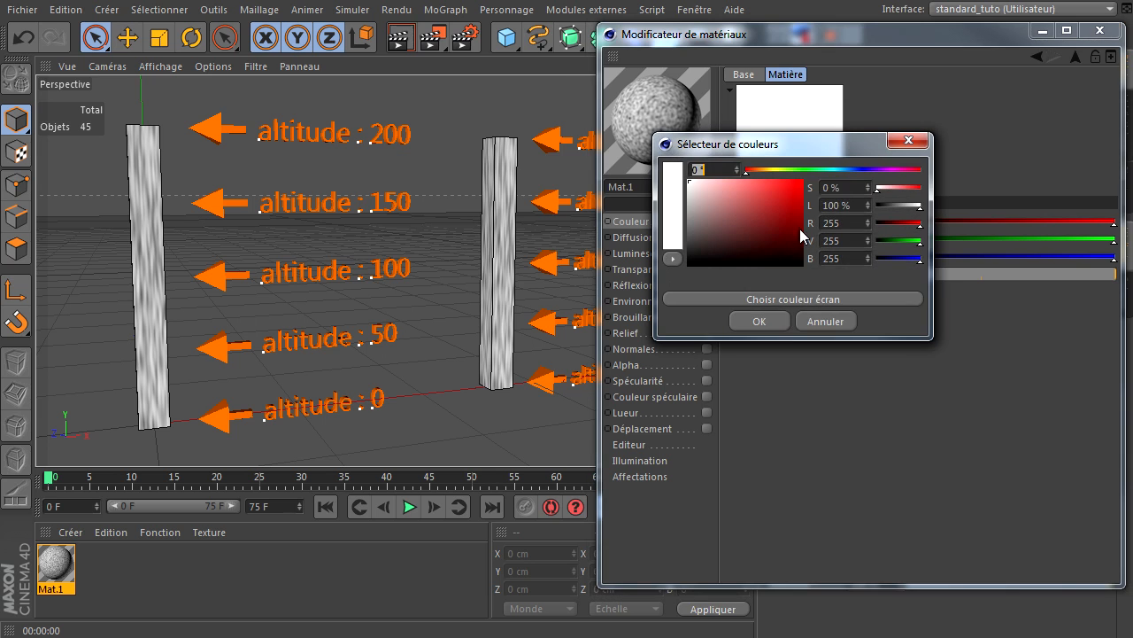
left_click(776, 195)
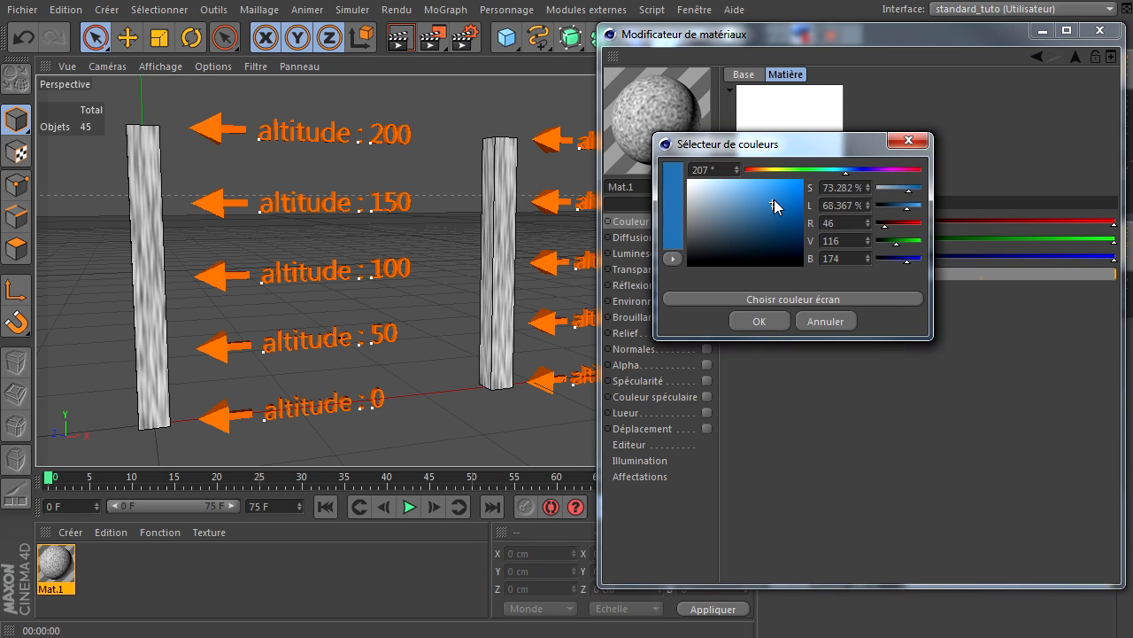
left_click(764, 323)
left_click(1075, 56)
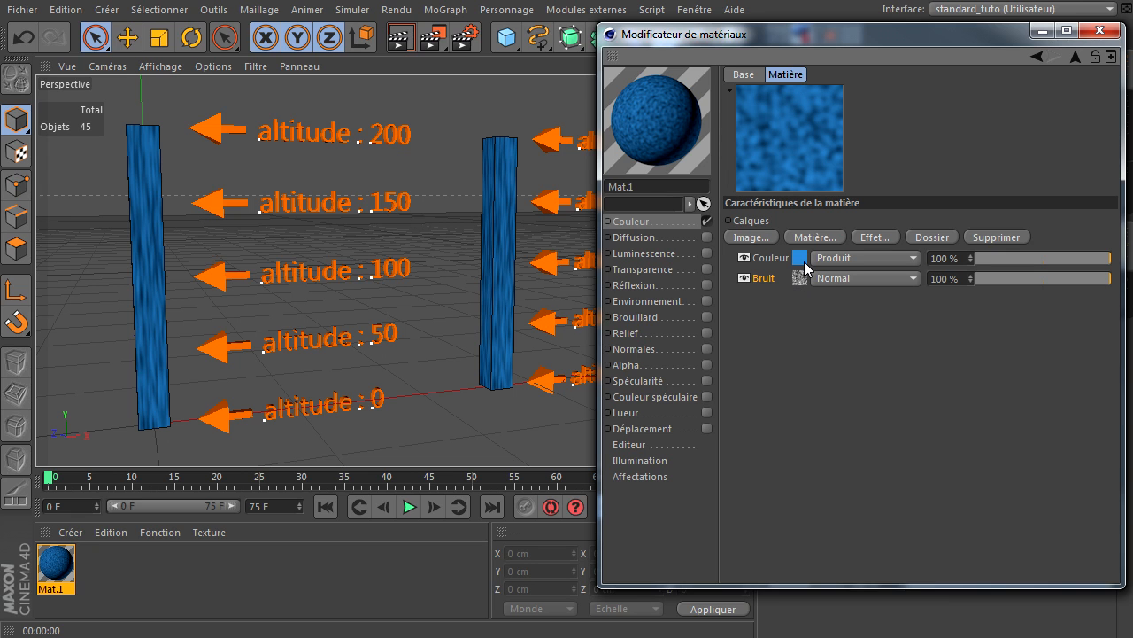
left_click_drag(1107, 258, 1071, 258)
Add a Dégradé layer on top of the Couleur and Bruit layers and set its blend mode to Produit
left_click(828, 238)
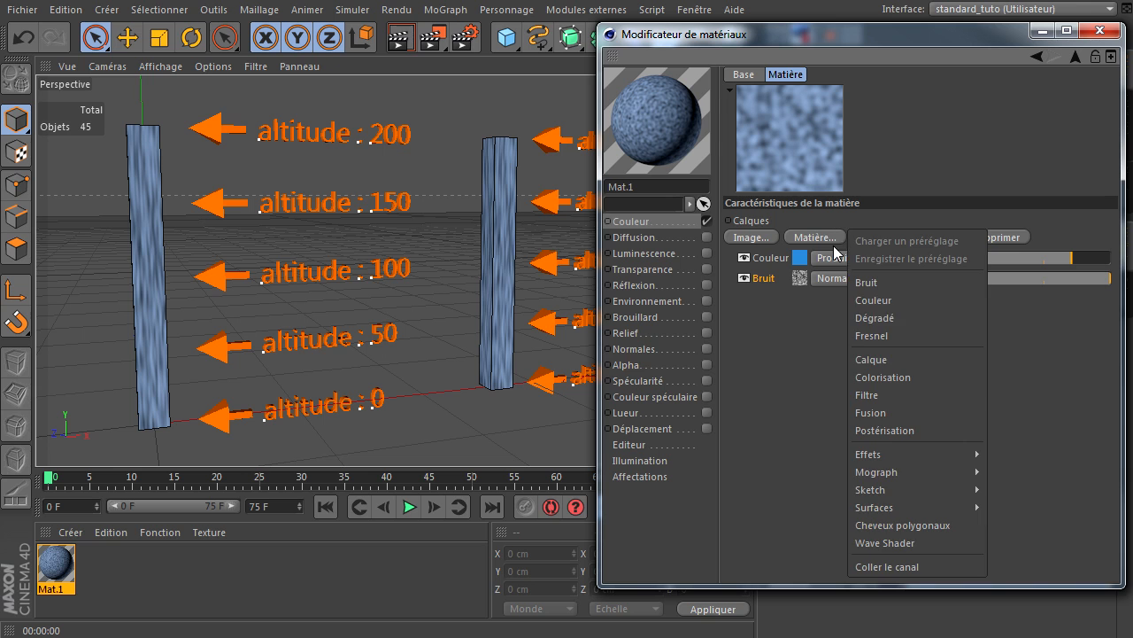
left_click(883, 316)
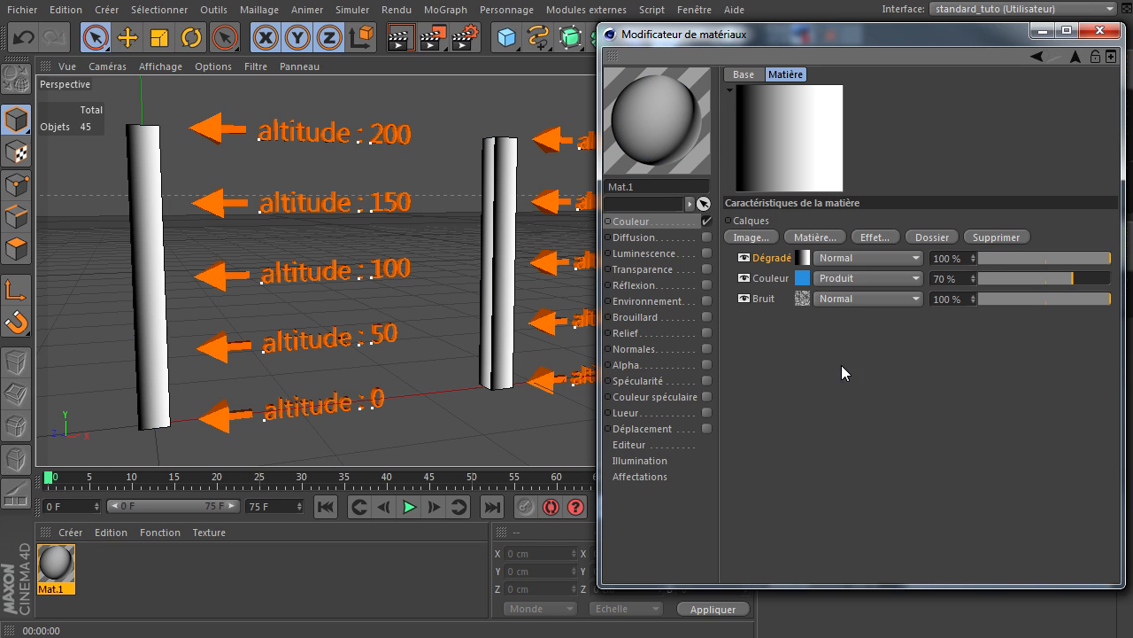
left_click(860, 257)
left_click(857, 299)
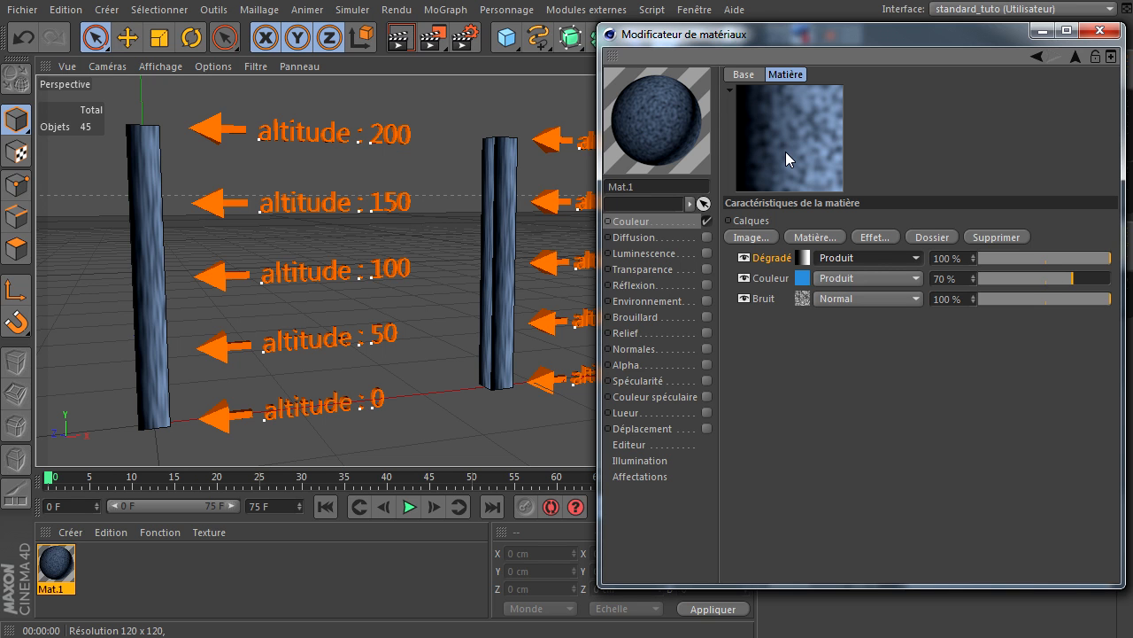
Close the material editor and delete Mat.1 together with its texture tags on Cube and axe modifié
left_click(1099, 30)
left_click(919, 116)
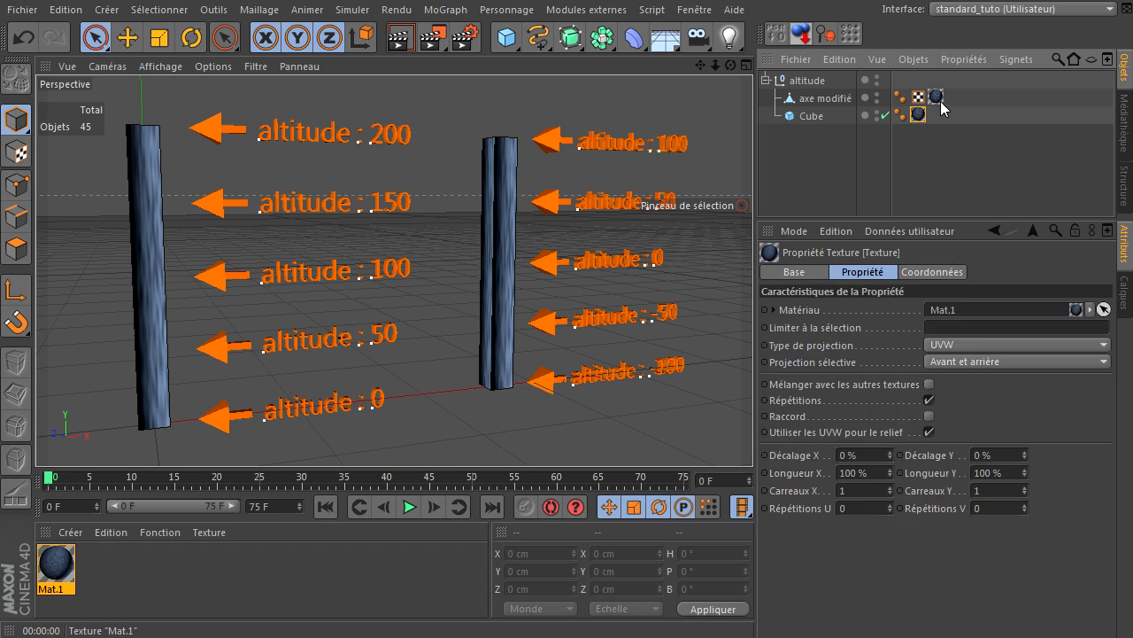
key("Delete")
key("Delete")
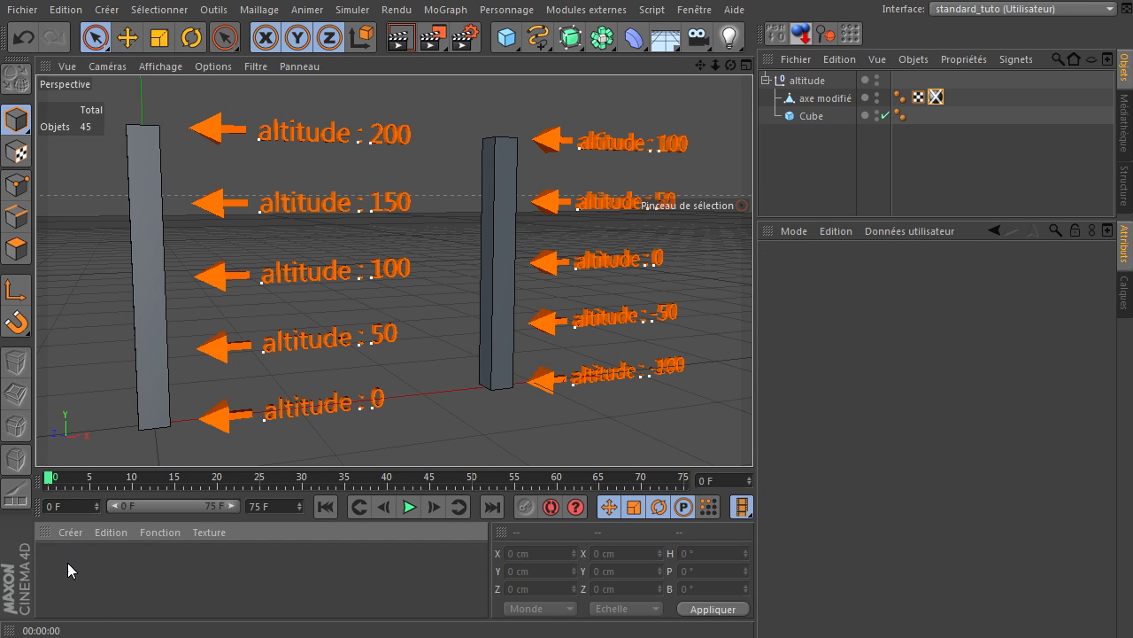
left_click(936, 98)
key("Delete")
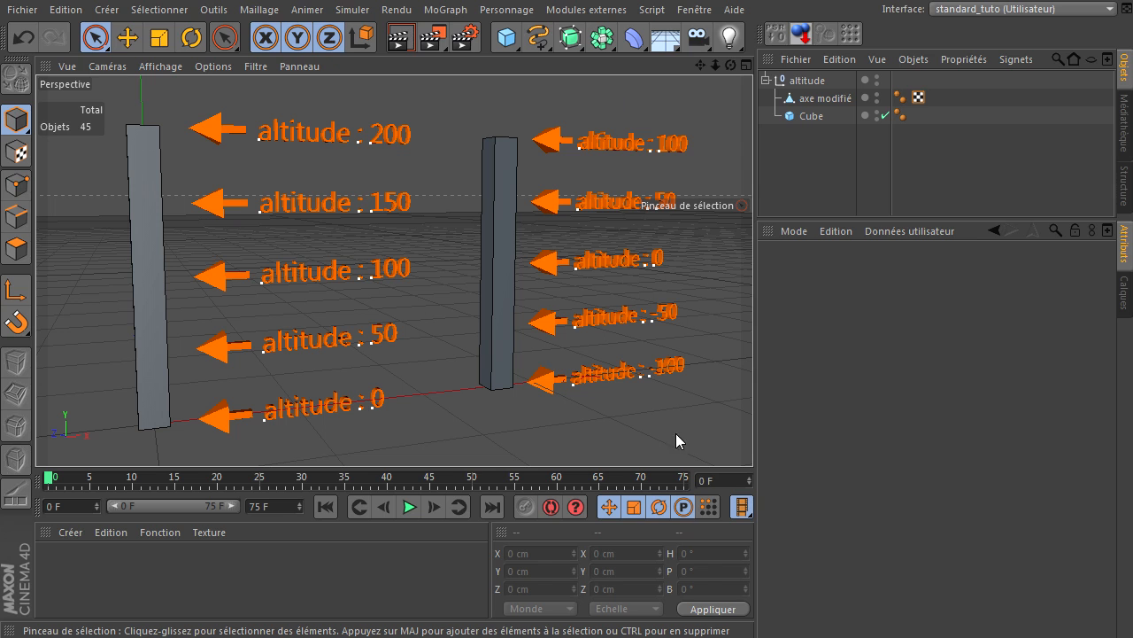
Select the Cube and axe modifié columns in turn to compare where their axes sit
left_click(492, 259)
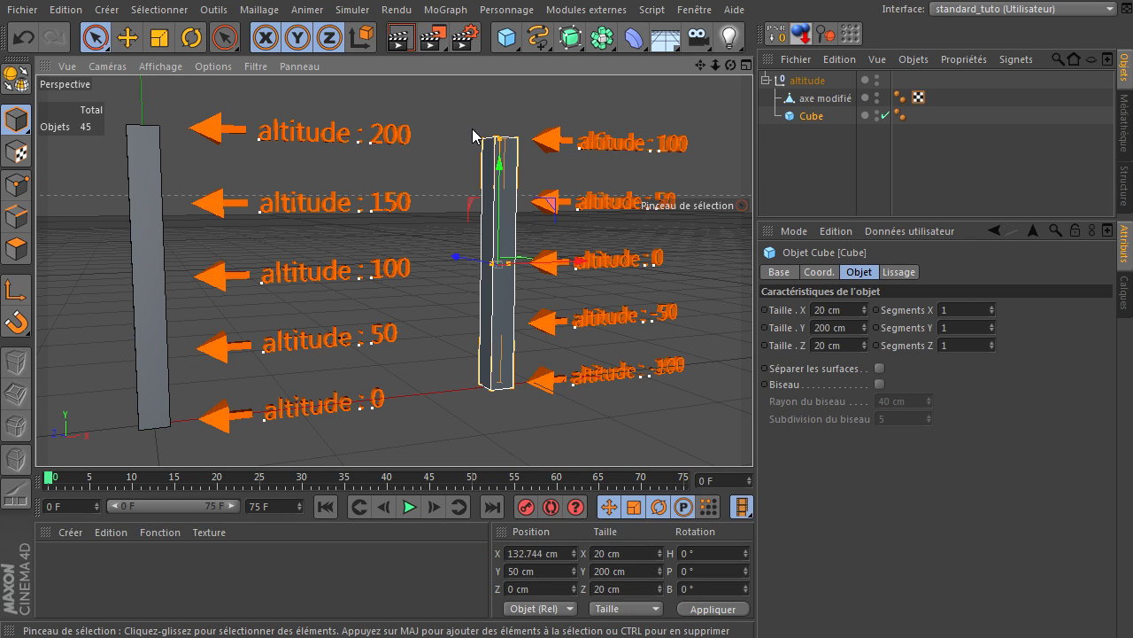
left_click(804, 115)
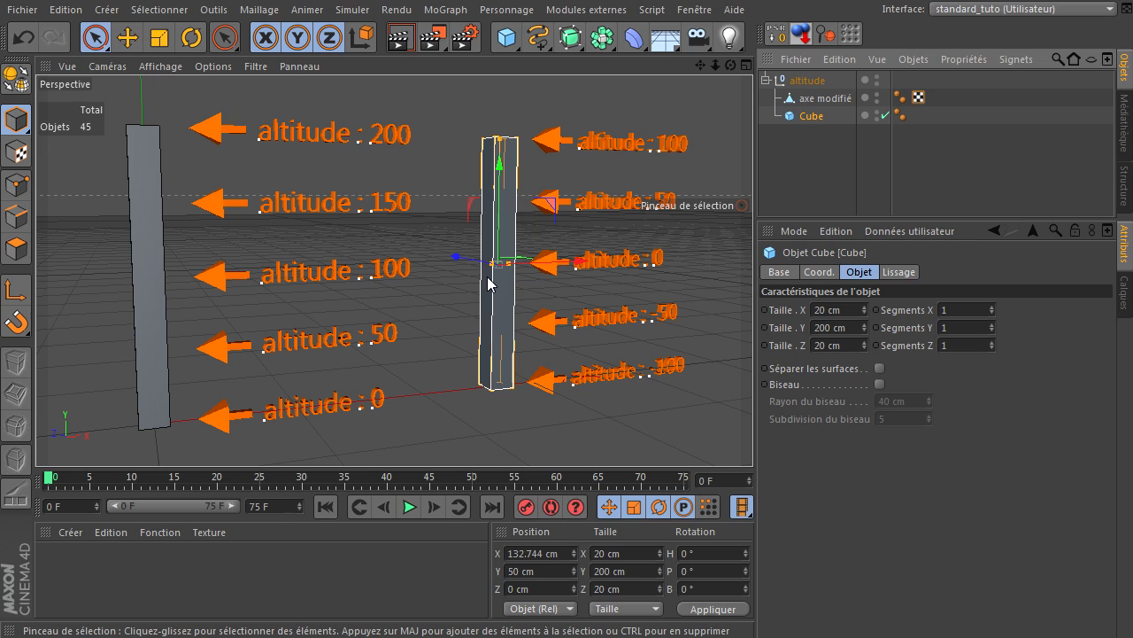
left_click(139, 282)
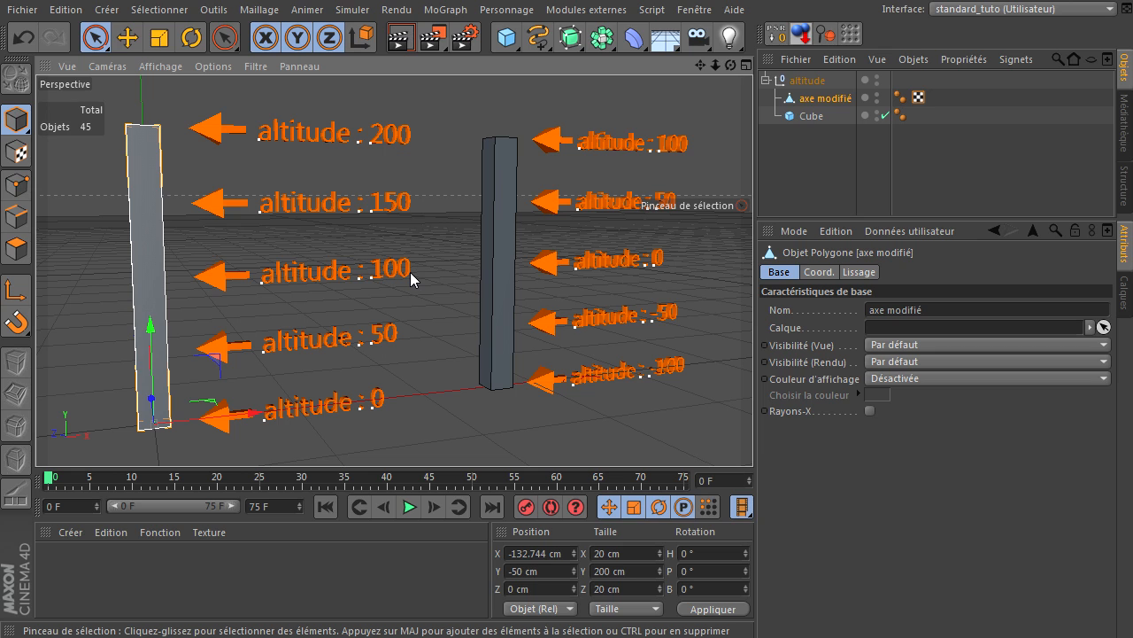
Select the Cube column to compare its axis with the altitude labels on both columns, and clear the selection
left_click(13, 294)
left_click_drag(727, 68, 752, 433)
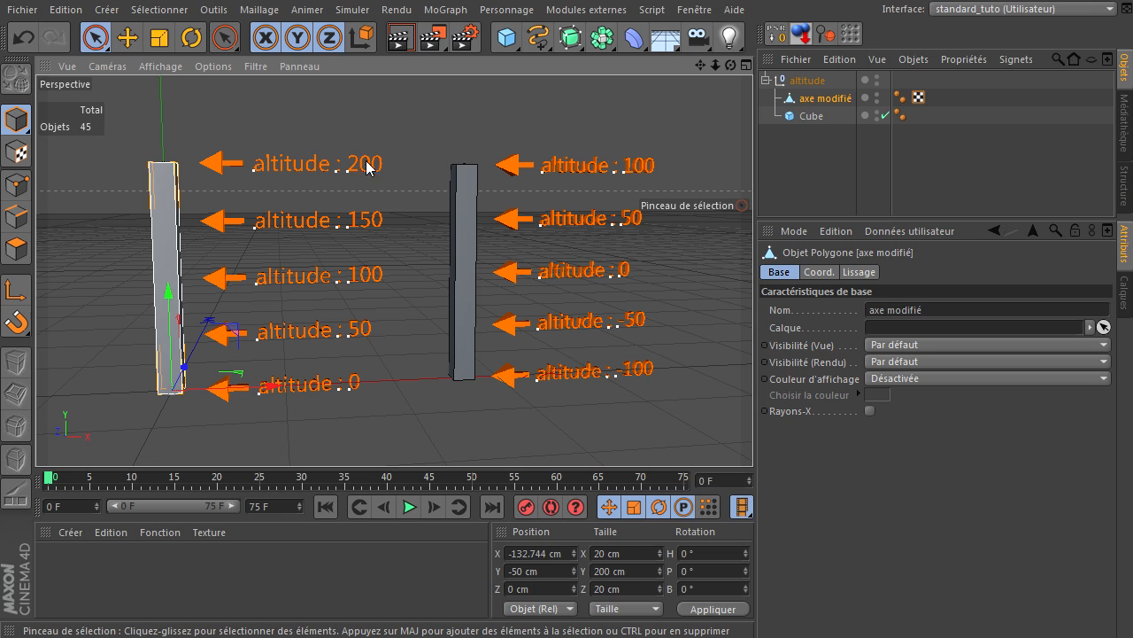
left_click(456, 282)
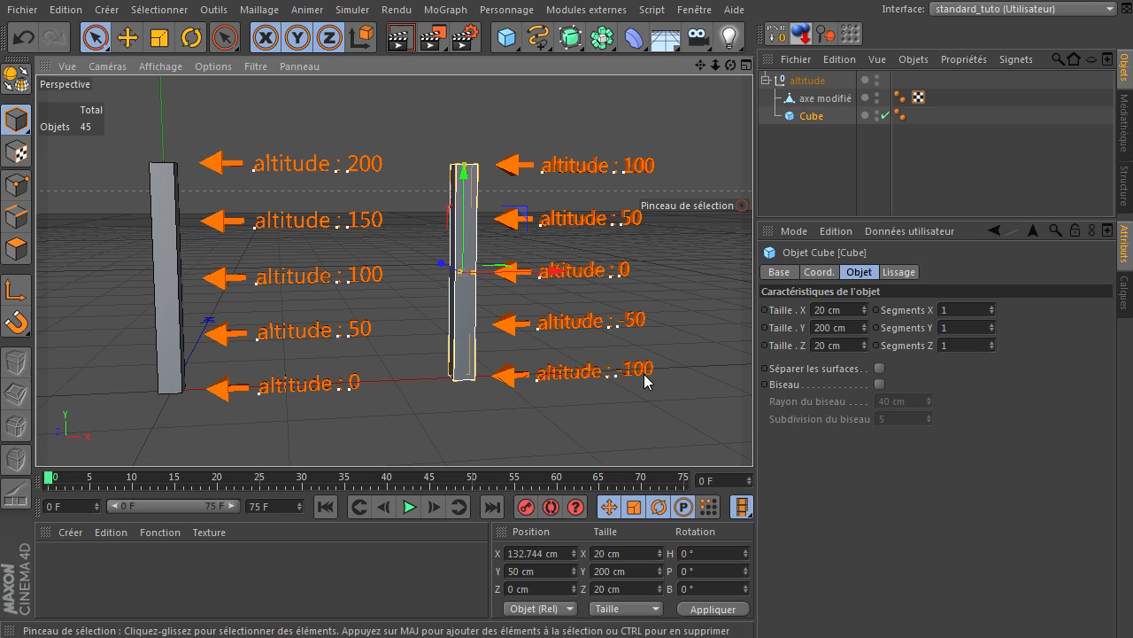
left_click(555, 426)
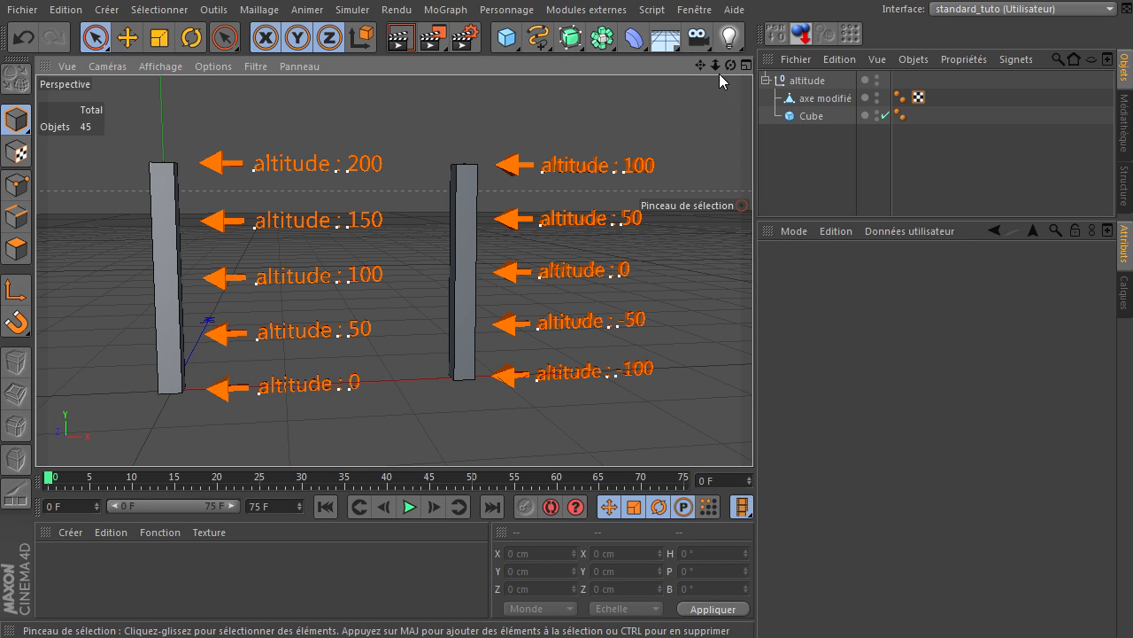
left_click_drag(700, 67, 754, 434)
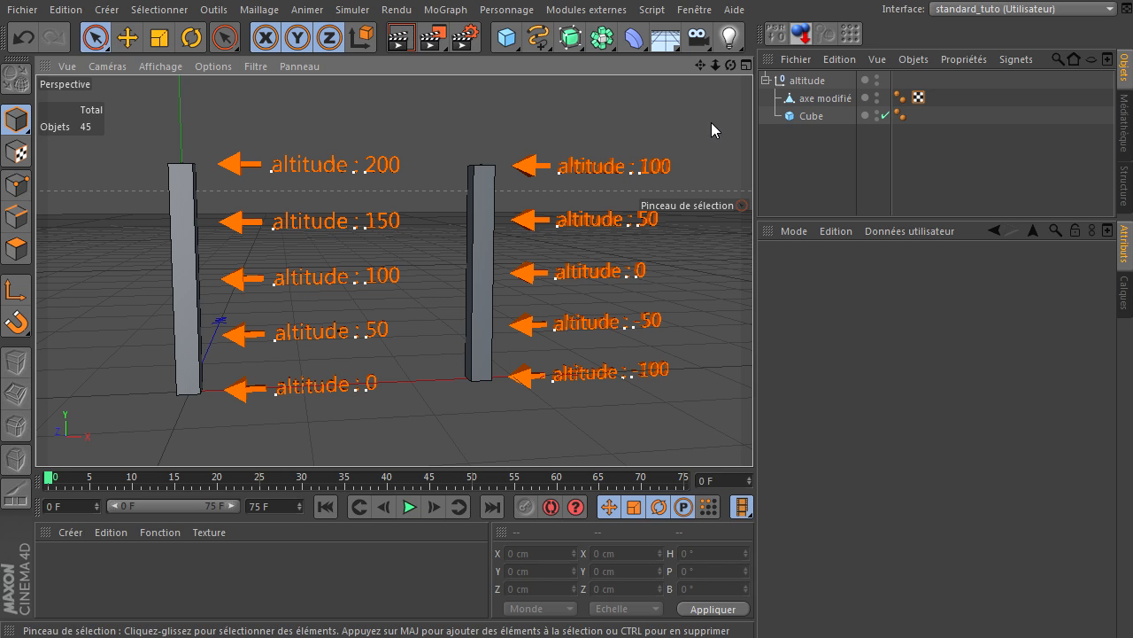
left_click_drag(716, 66, 753, 433)
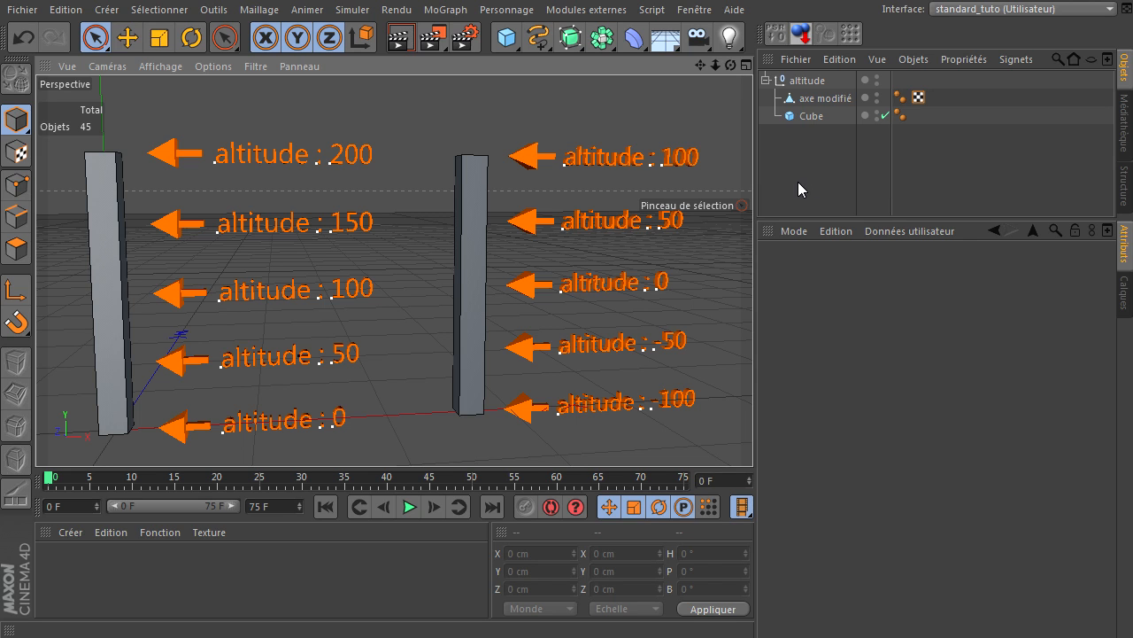
Create a new material with Spécularité turned off and apply it to axe modifié
double_click(78, 573)
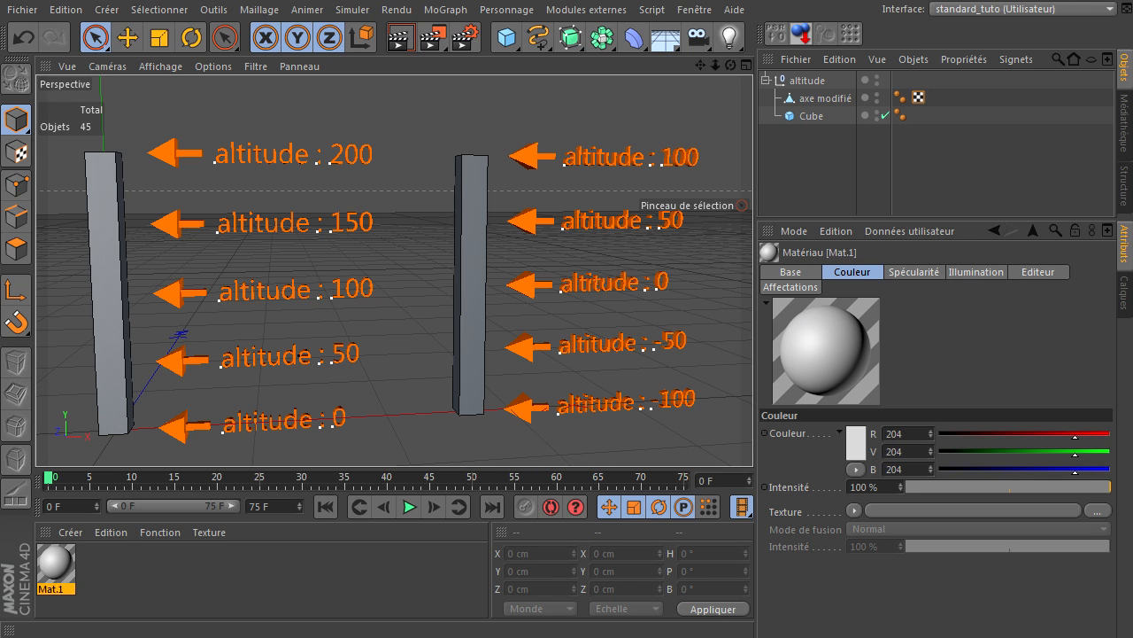
double_click(51, 563)
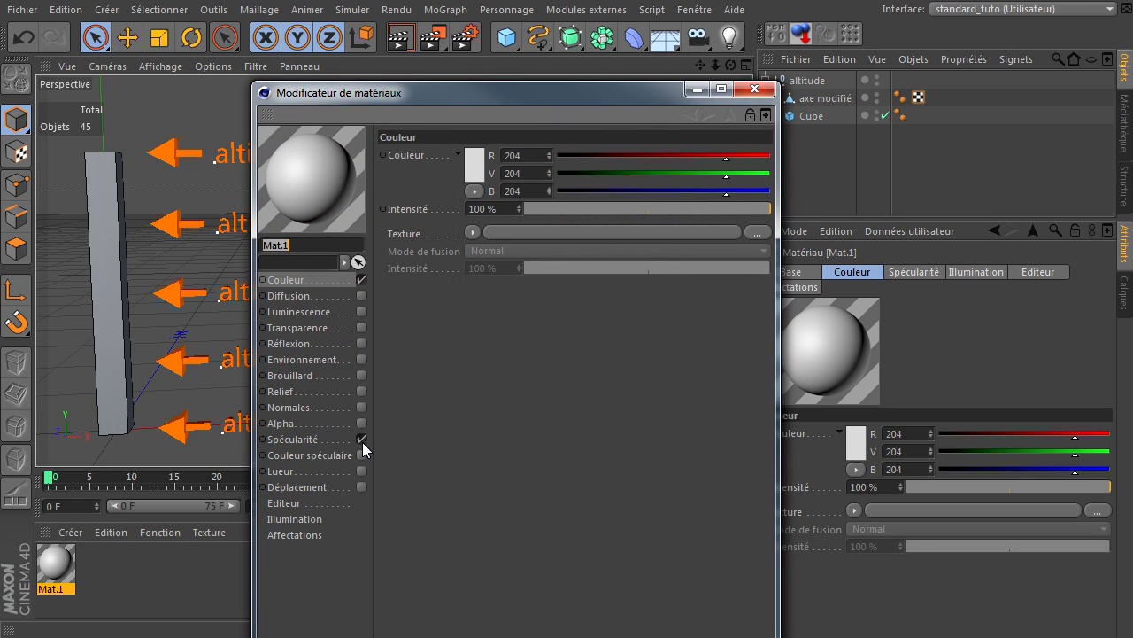
left_click(361, 439)
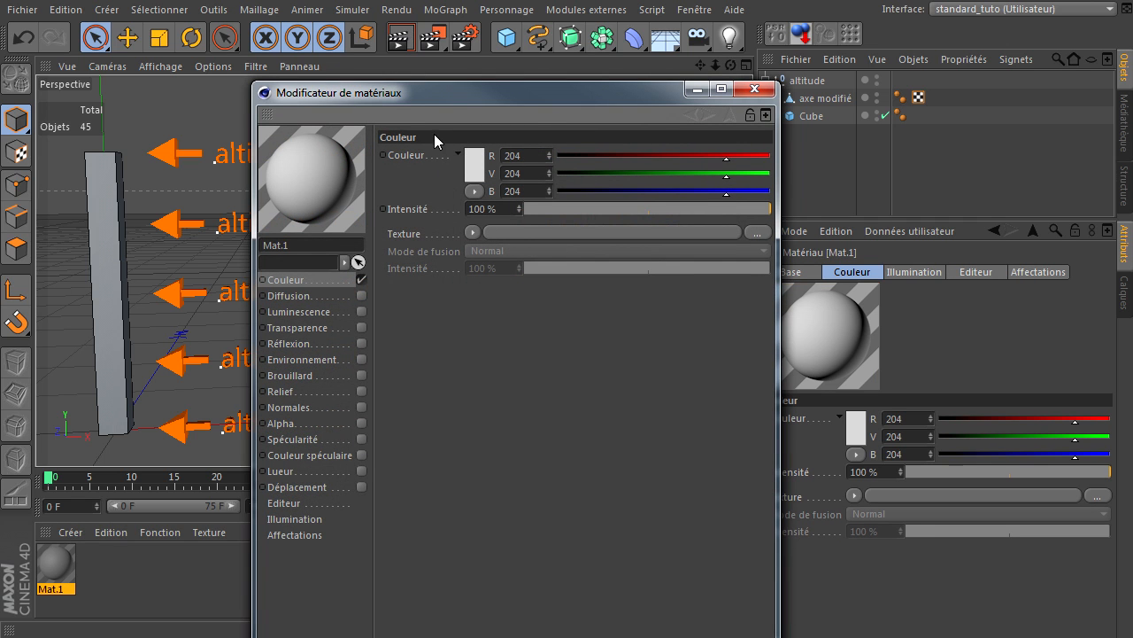
left_click_drag(437, 95, 809, 224)
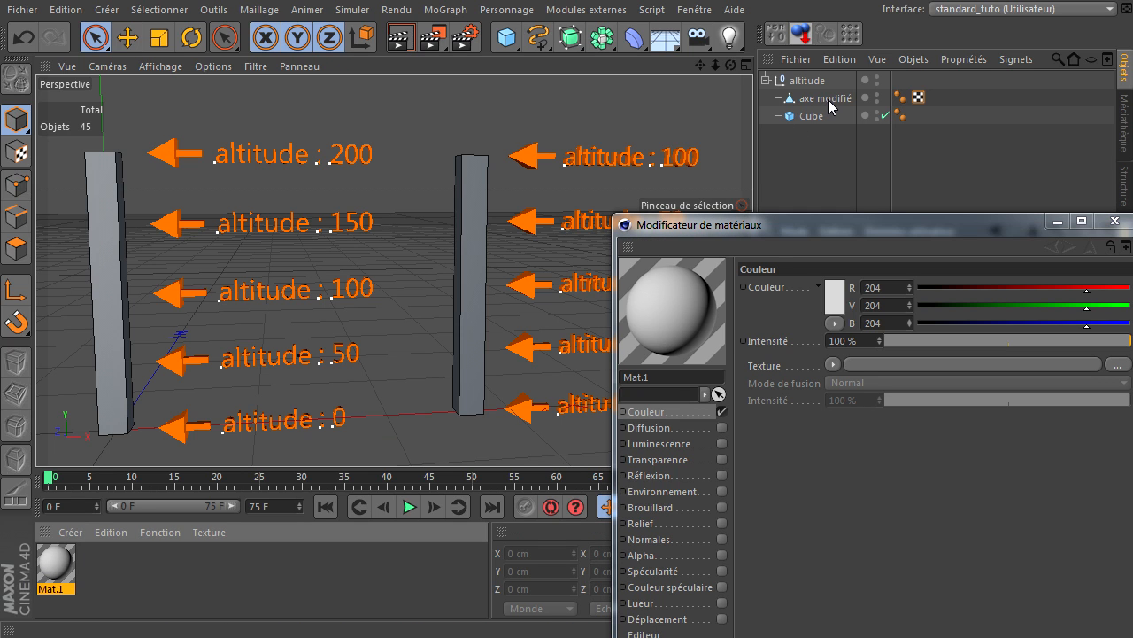
left_click_drag(831, 106, 825, 103)
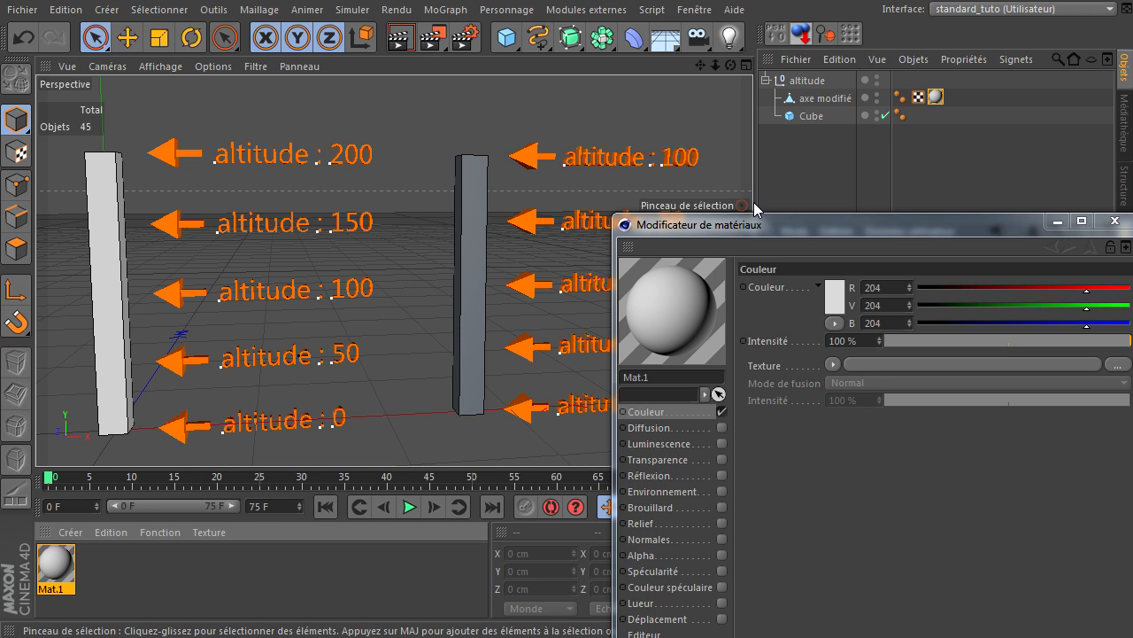
Load the Calque shader as the texture of Mat.1's Couleur channel and open its layer settings
left_click_drag(745, 229, 730, 31)
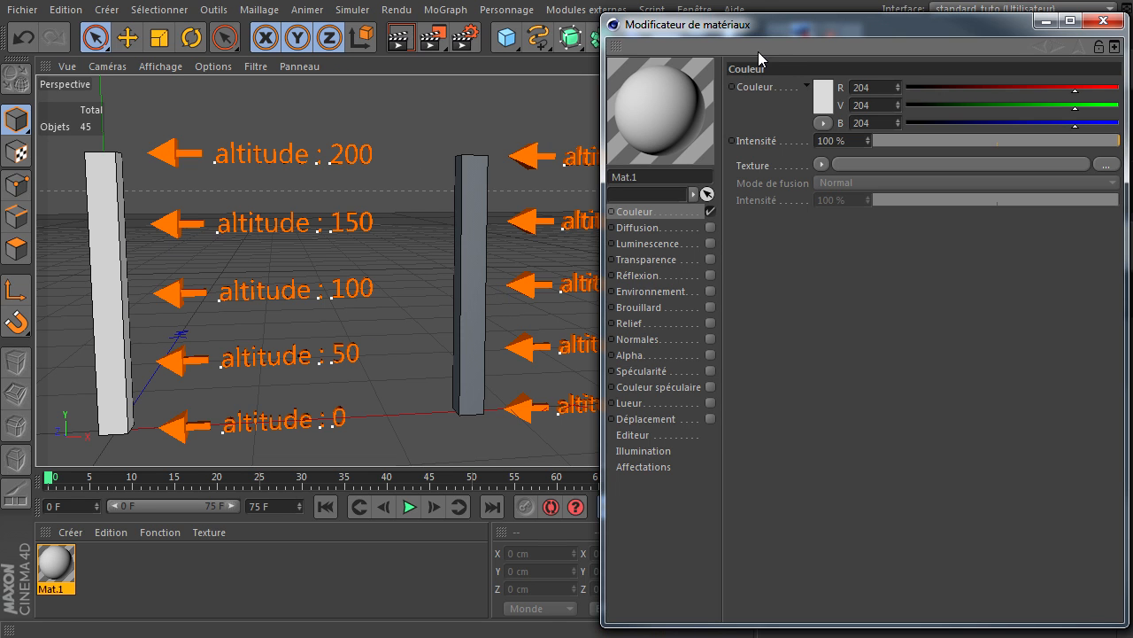
left_click_drag(772, 22, 776, 92)
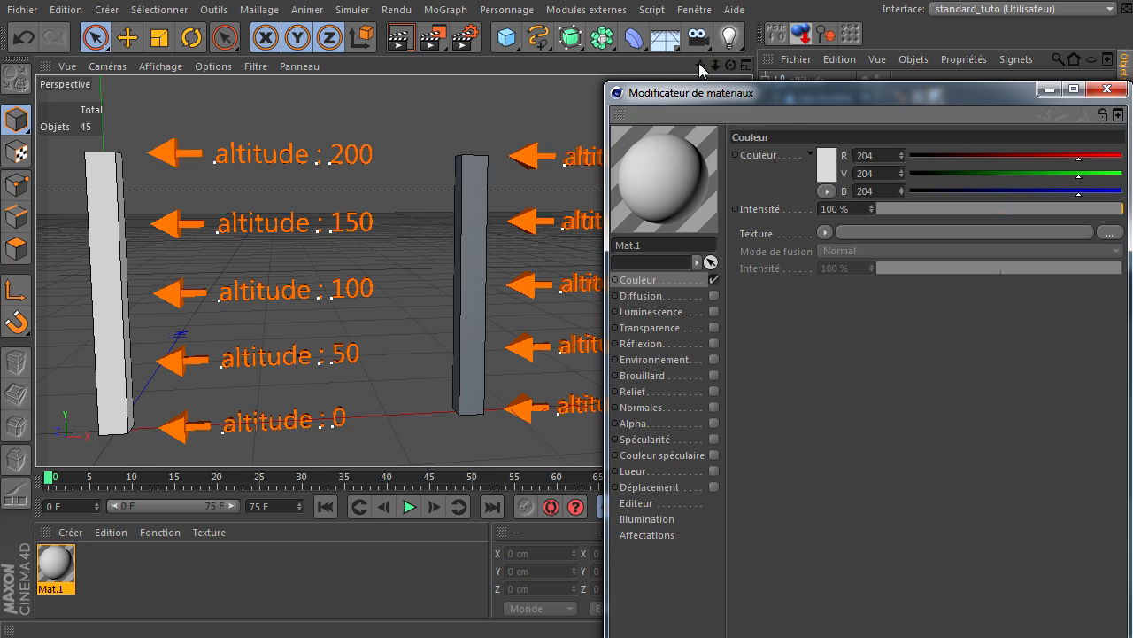
left_click_drag(746, 93, 739, 24)
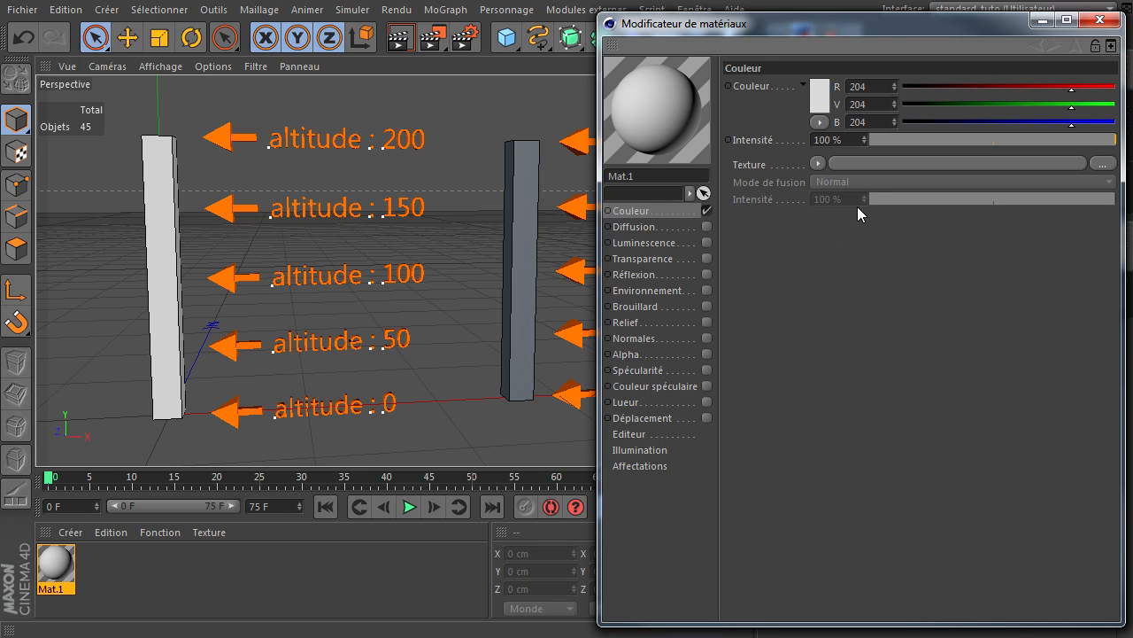
left_click(818, 164)
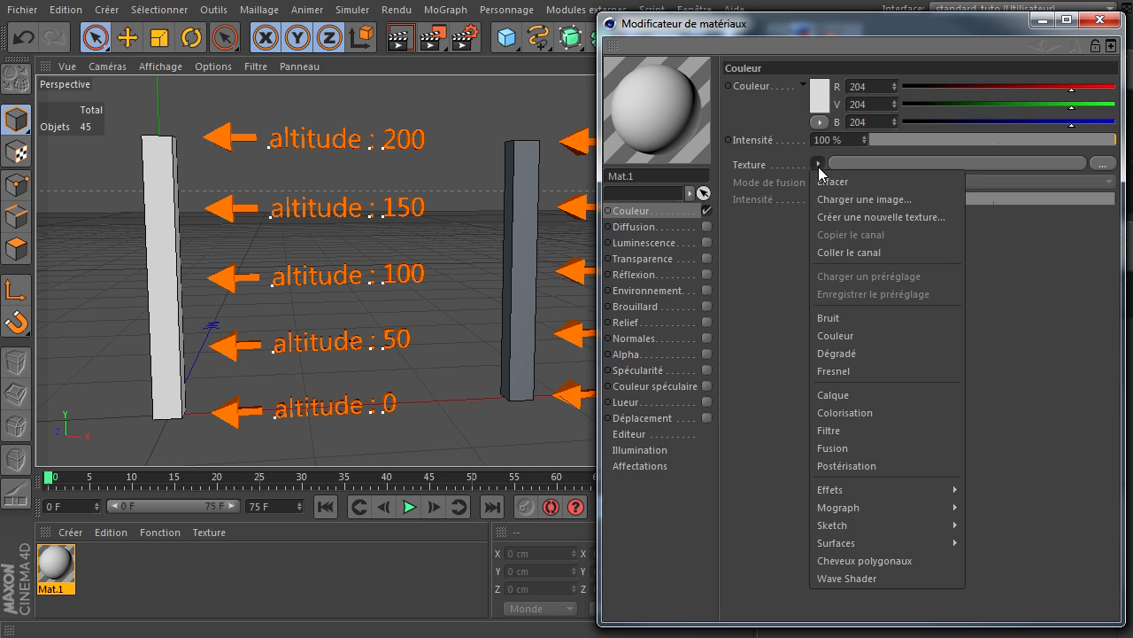
left_click(863, 392)
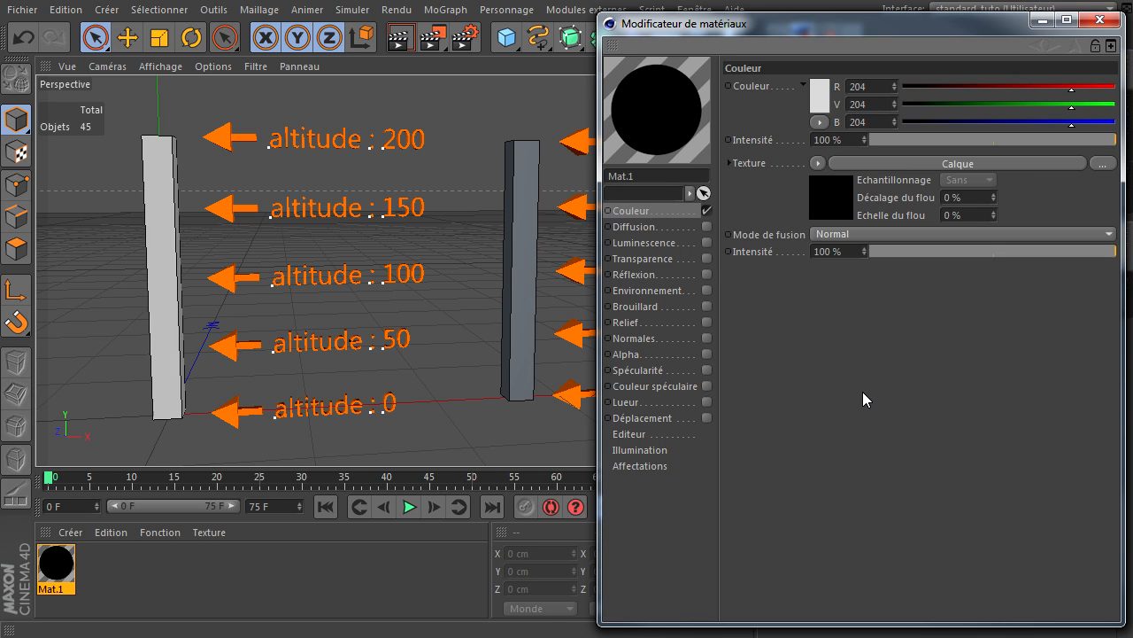
left_click(927, 164)
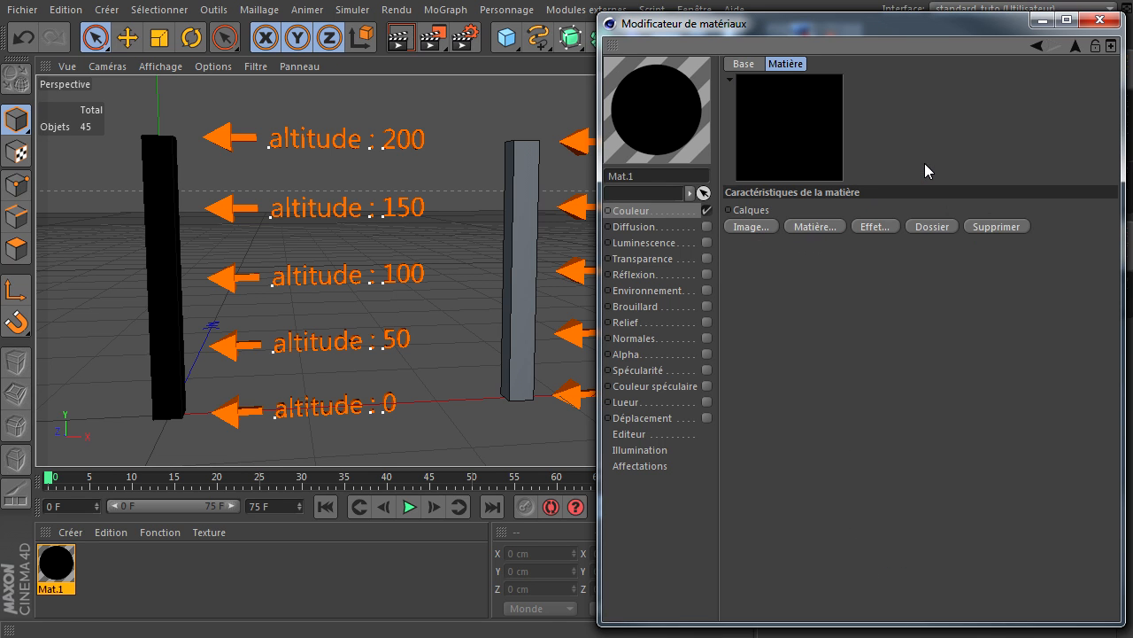
Add two Couleur layers to the Calque shader
left_click(824, 232)
left_click(866, 291)
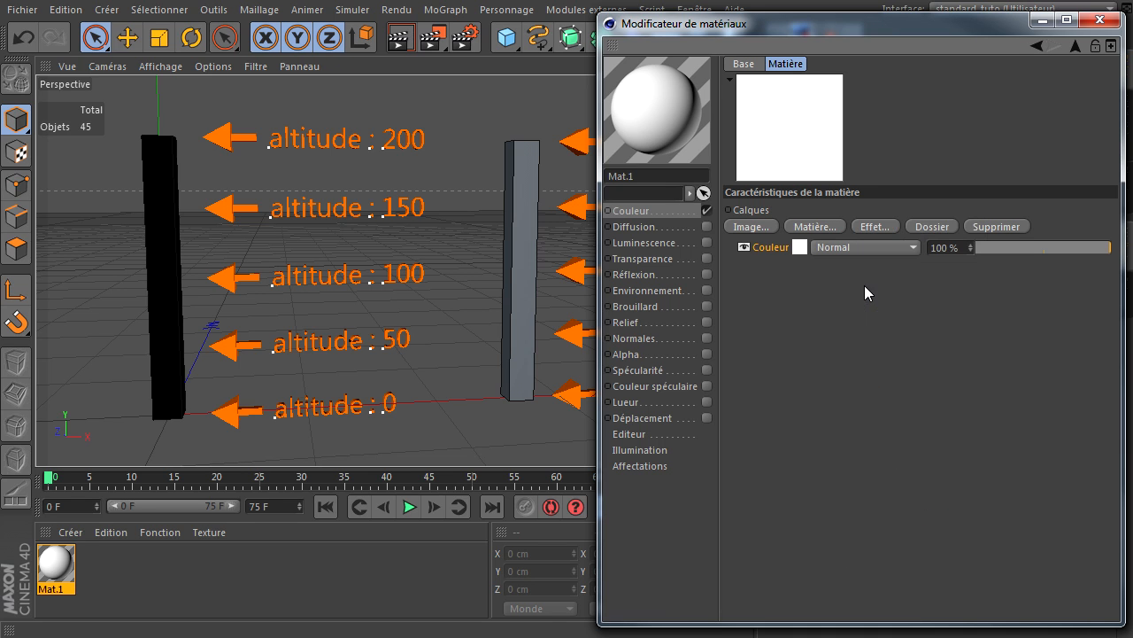
left_click(815, 227)
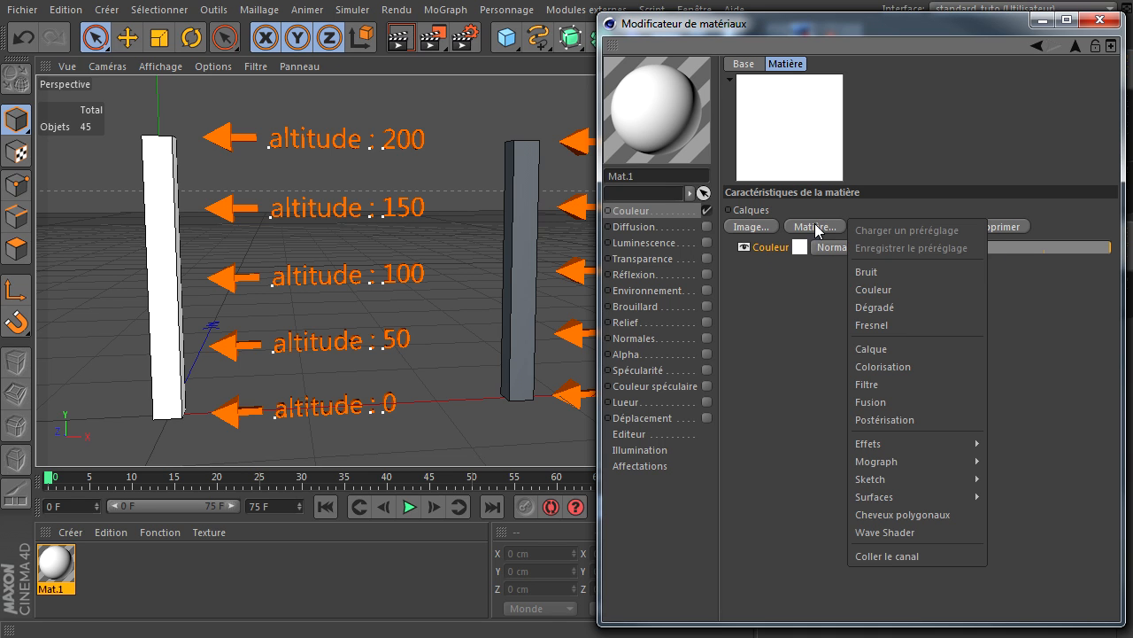
left_click(864, 290)
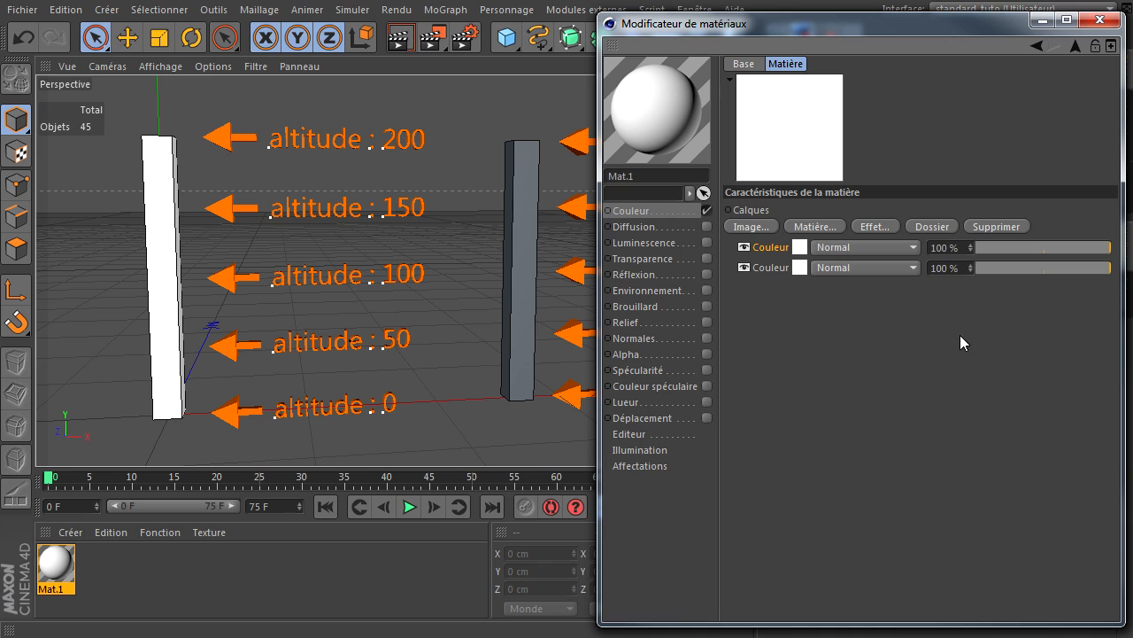
Change the upper Couleur layer to a saturated orange with hue 30° (RGB 255, 127, 0) and return to the layer list
left_click(801, 252)
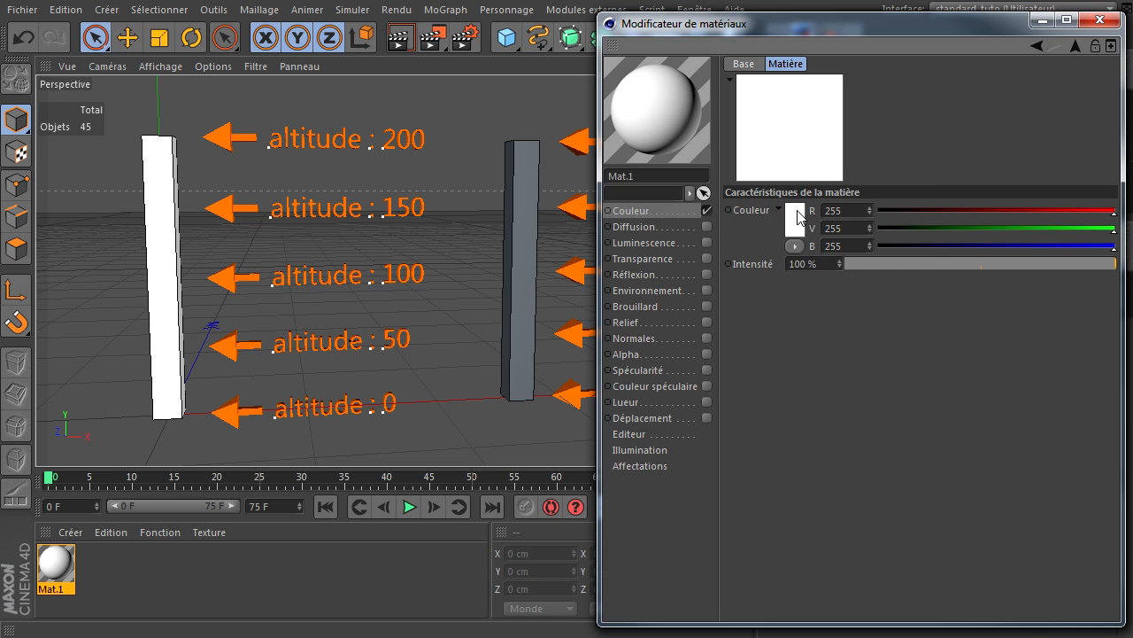
left_click(801, 218)
left_click(766, 145)
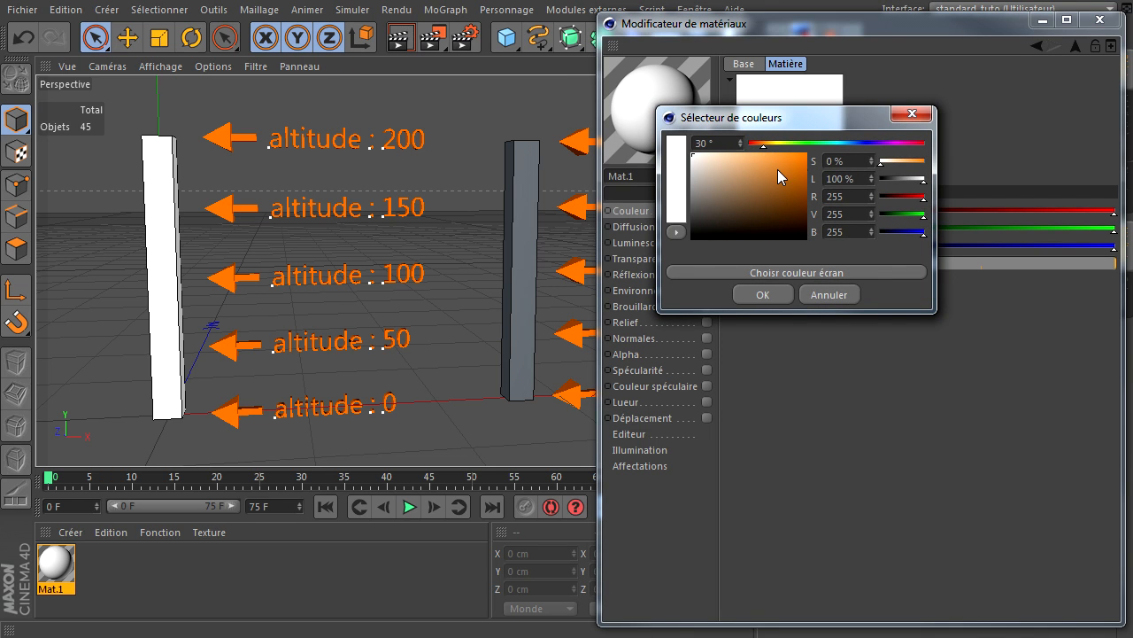
left_click(779, 173)
left_click(783, 293)
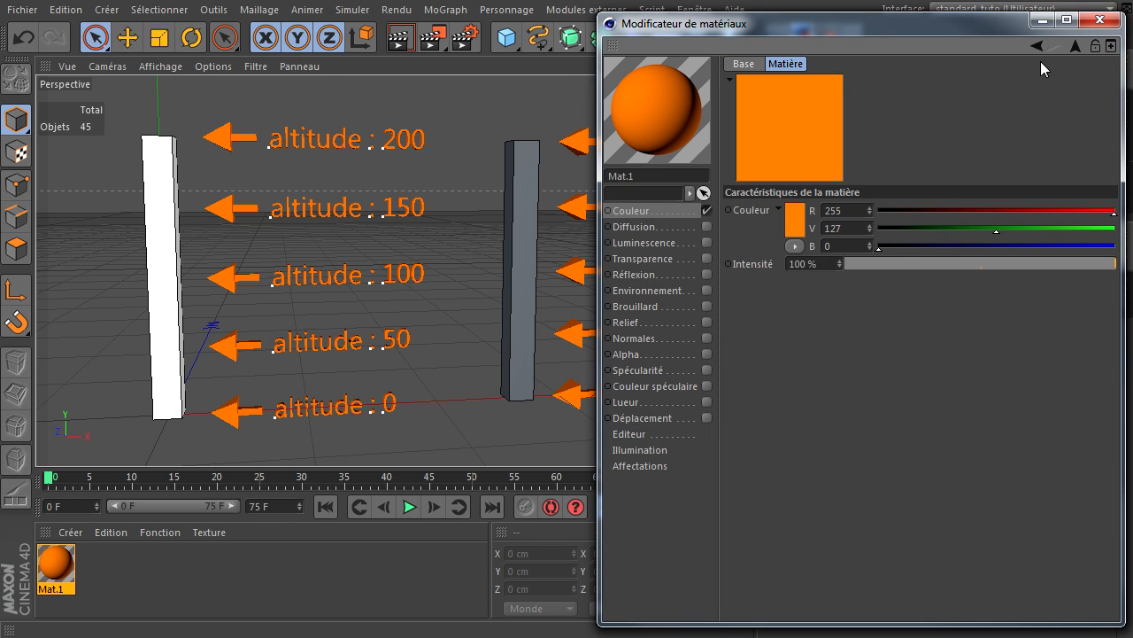
left_click(1075, 47)
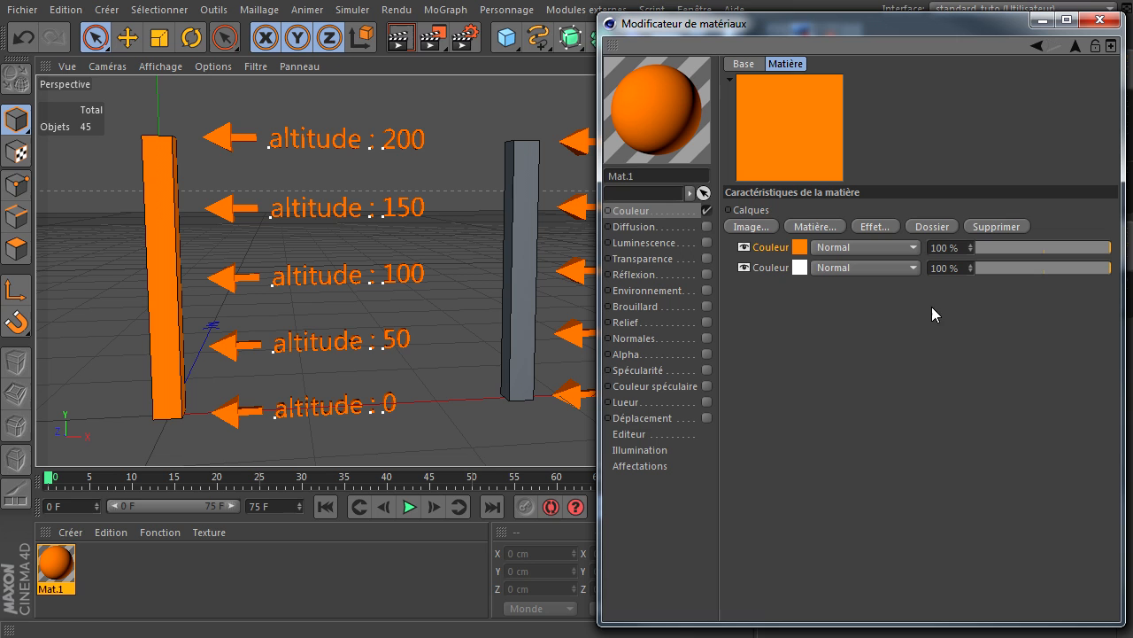
Change the lower Couleur layer to a medium blue with hue 200° (RGB 59, 130, 166) and return to the layer list
left_click(805, 268)
left_click(787, 222)
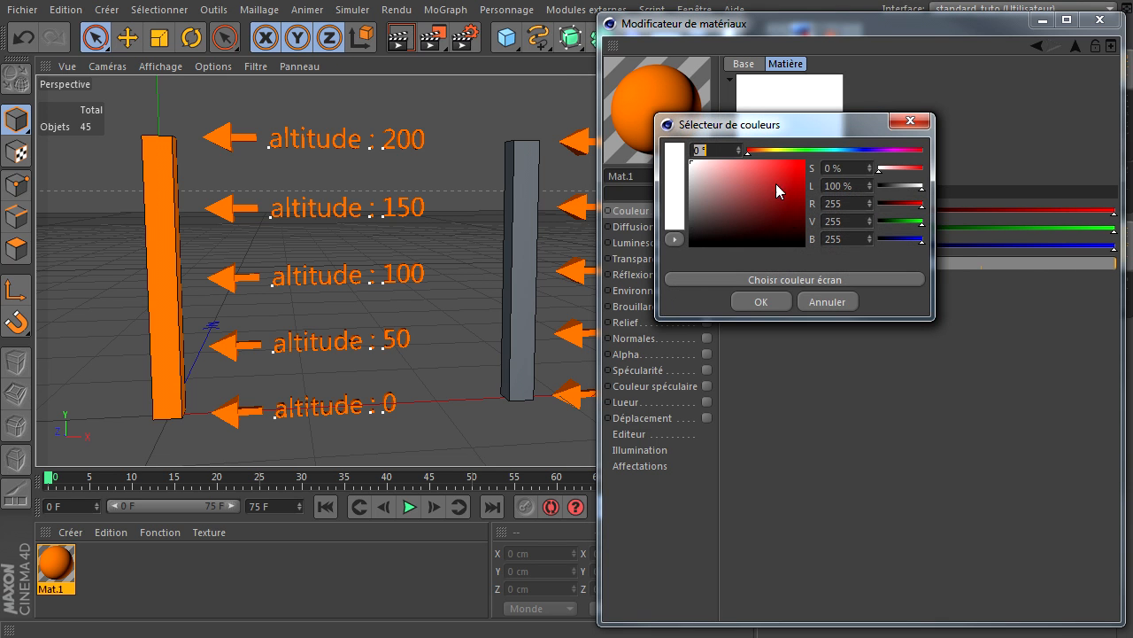
left_click(844, 151)
left_click(763, 189)
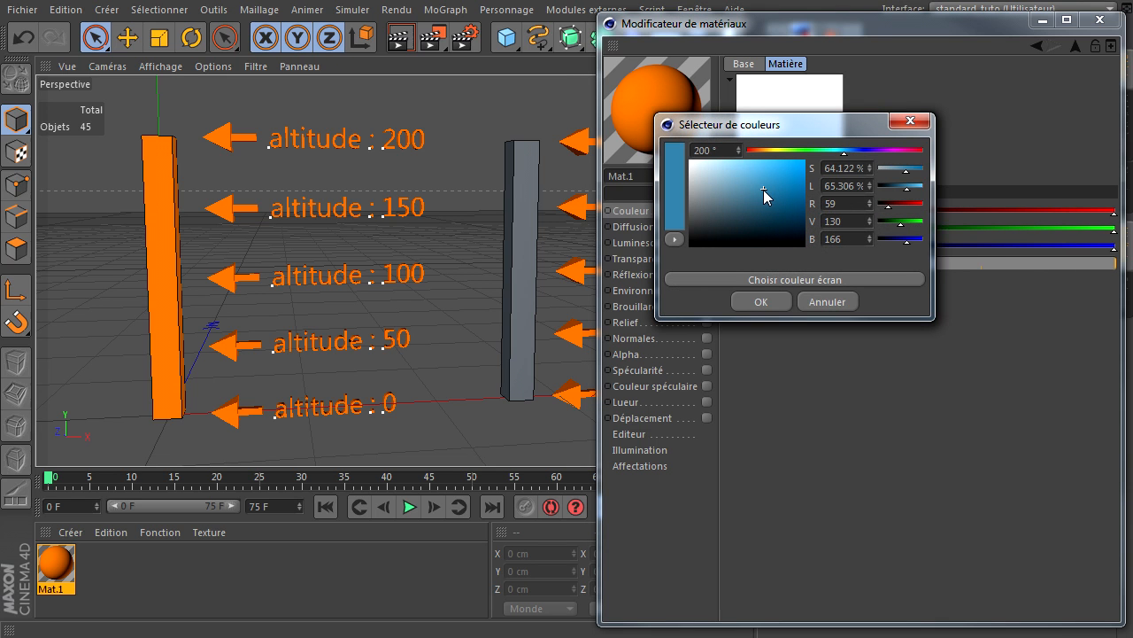
left_click(762, 299)
left_click(1077, 49)
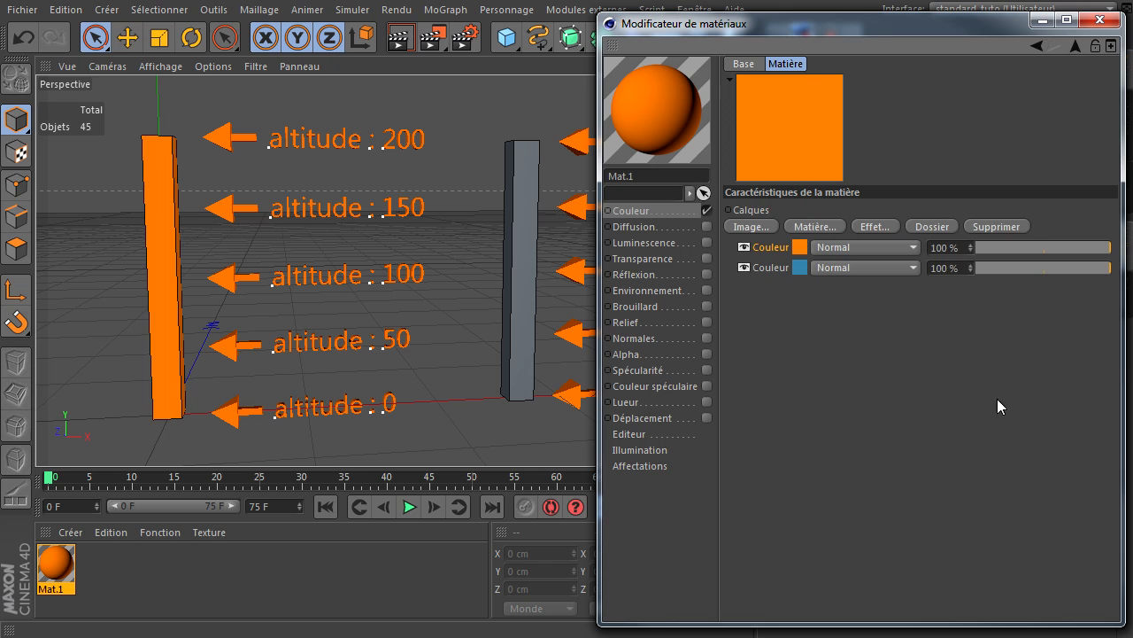
double_click(778, 249)
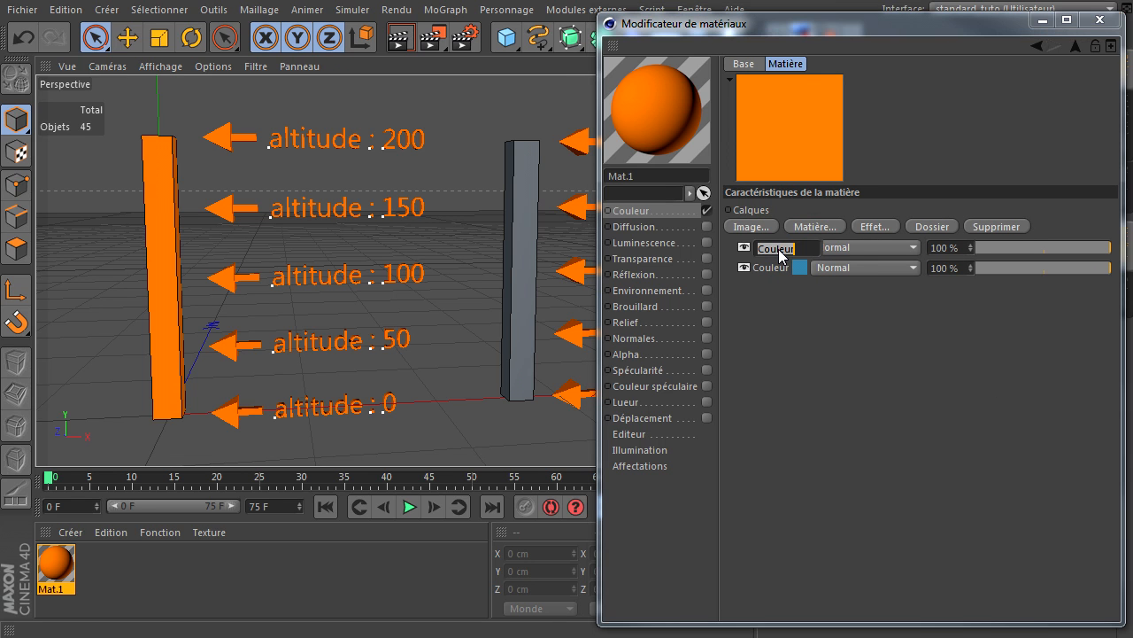
key("Return")
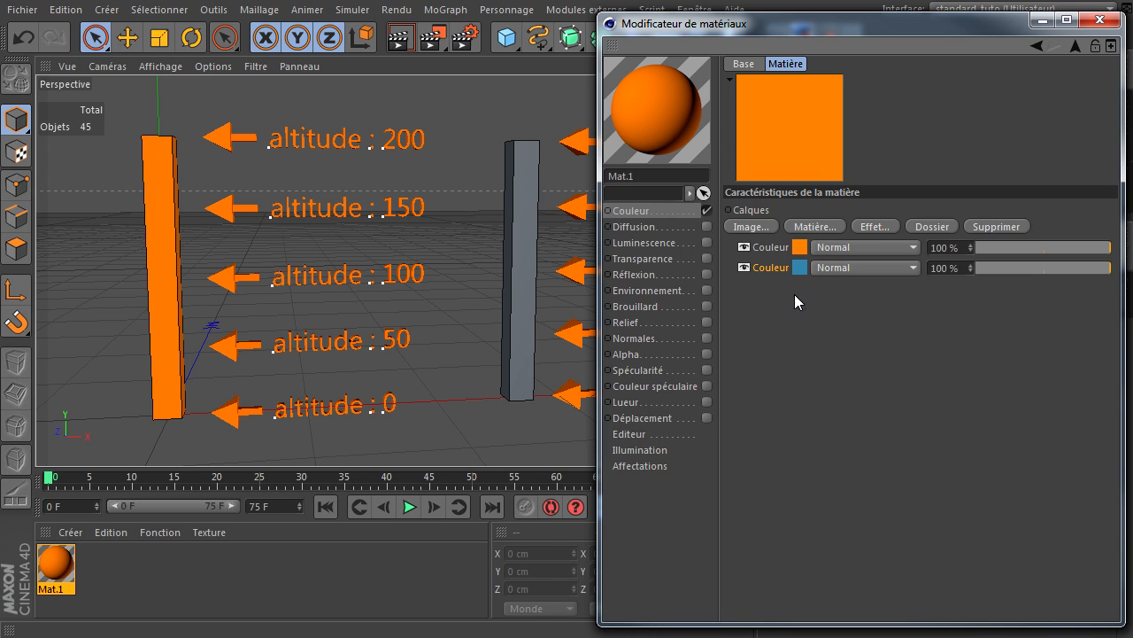
Insert a Dégradé layer between the orange and blue Couleur layers with blend mode Masque de fusion, and render the view
left_click(823, 228)
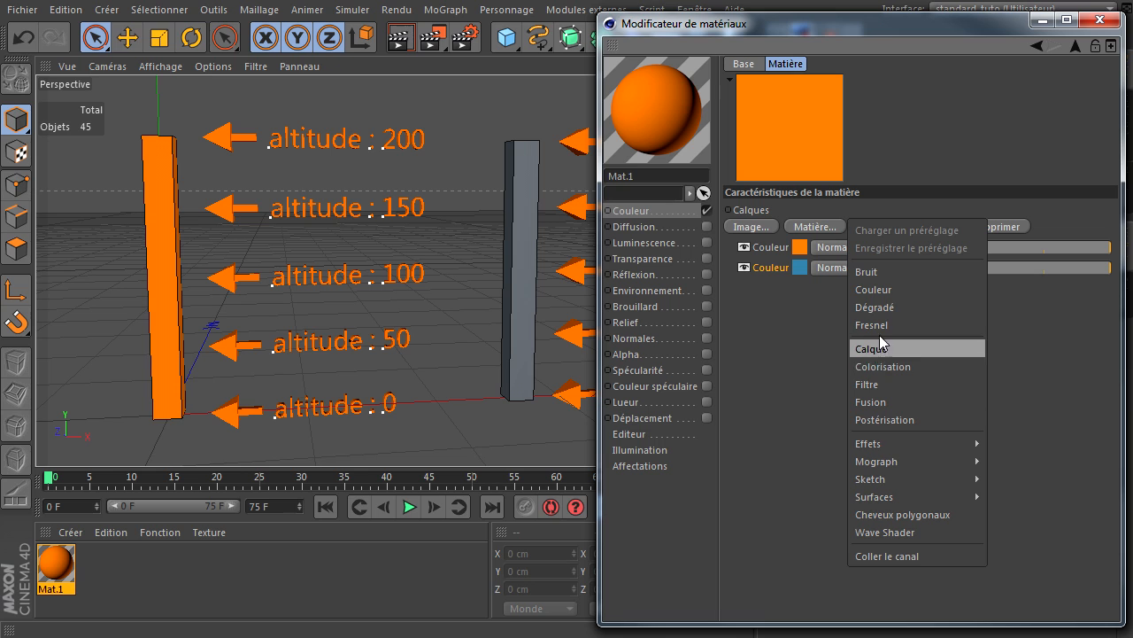
left_click(873, 307)
left_click_drag(782, 253, 785, 278)
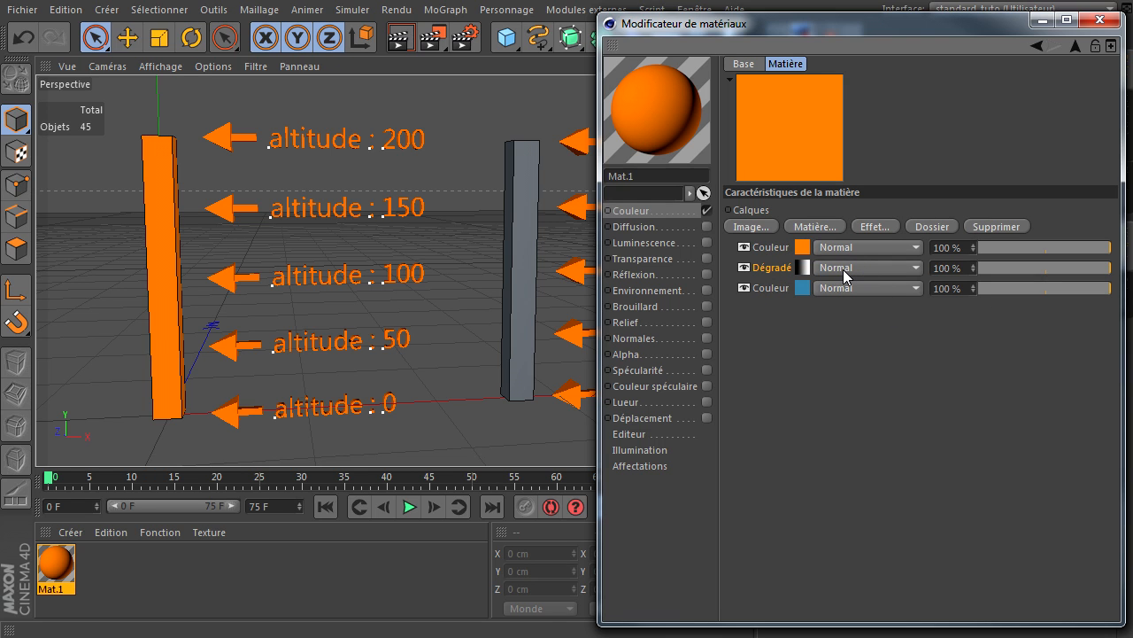
left_click_drag(920, 32, 915, 7)
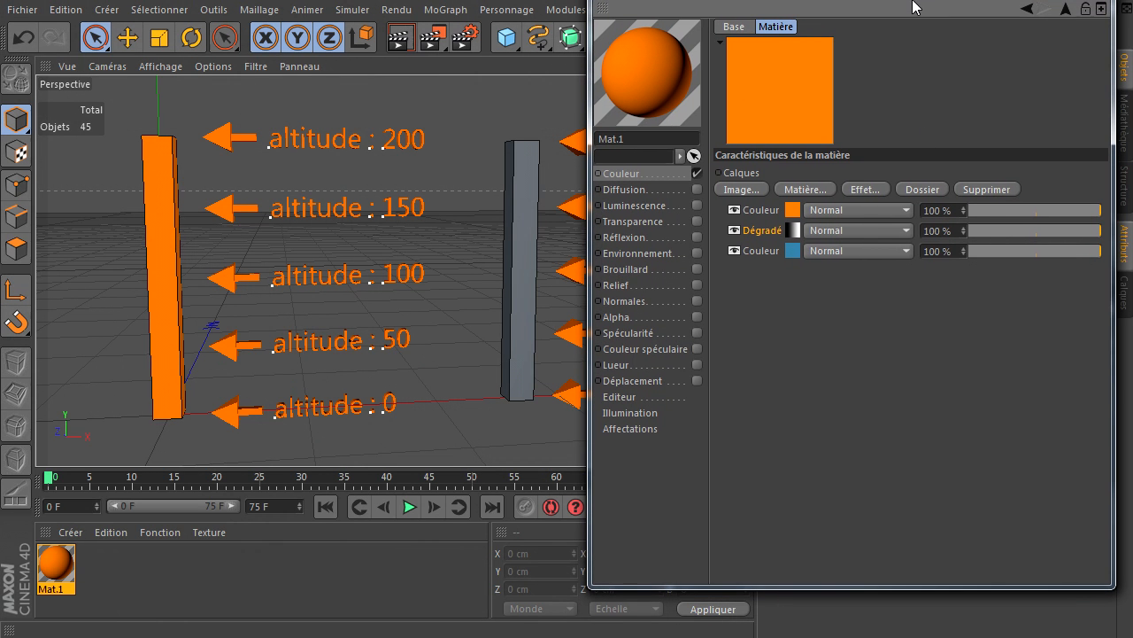
left_click(823, 234)
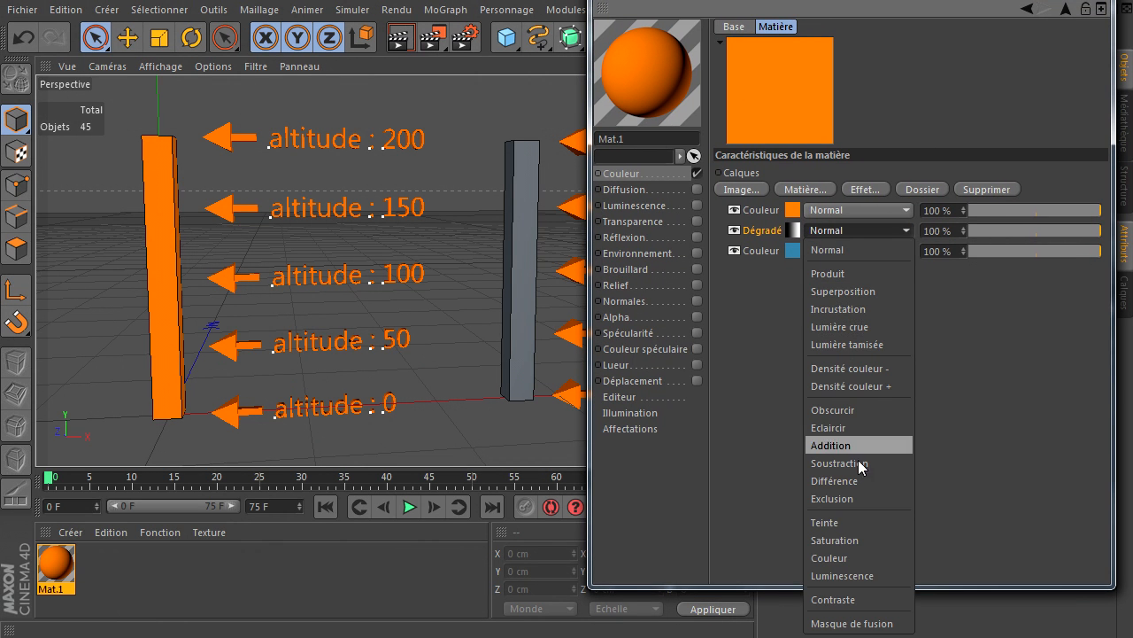
left_click(845, 623)
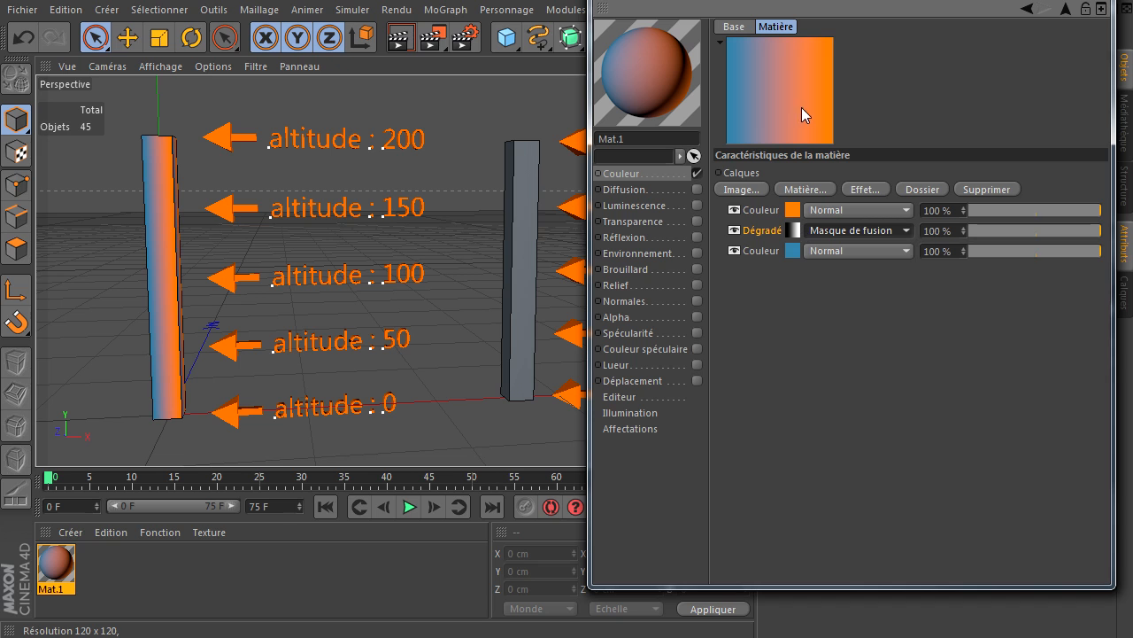
left_click(400, 36)
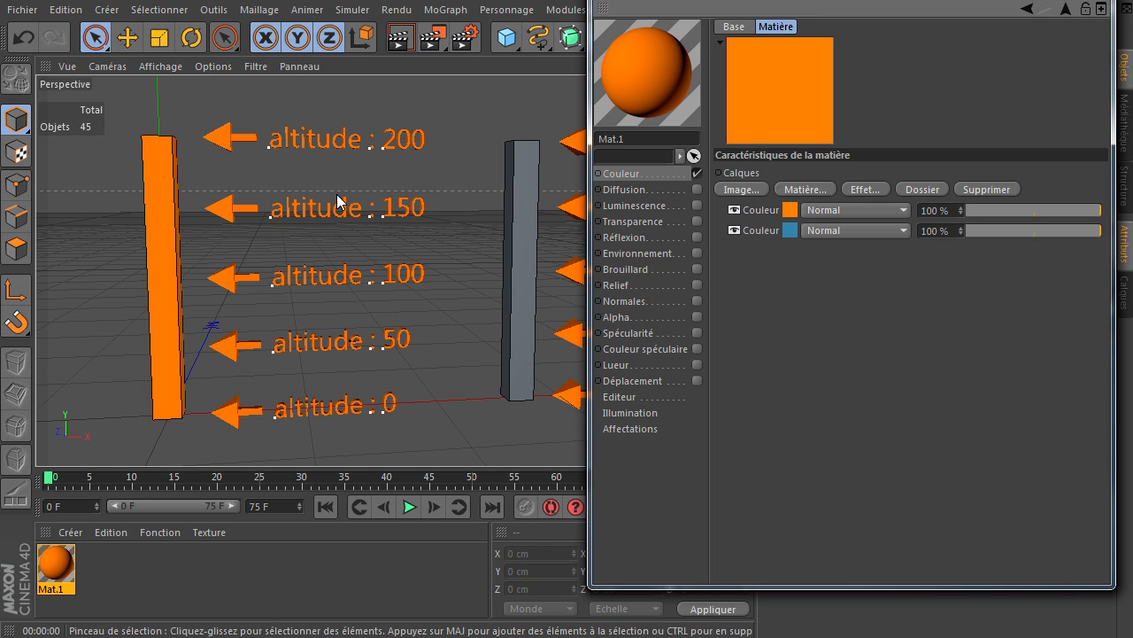
Insert a Masque de terrain layer between the orange and blue Couleur layers with blend mode Masque de fusion
left_click(806, 190)
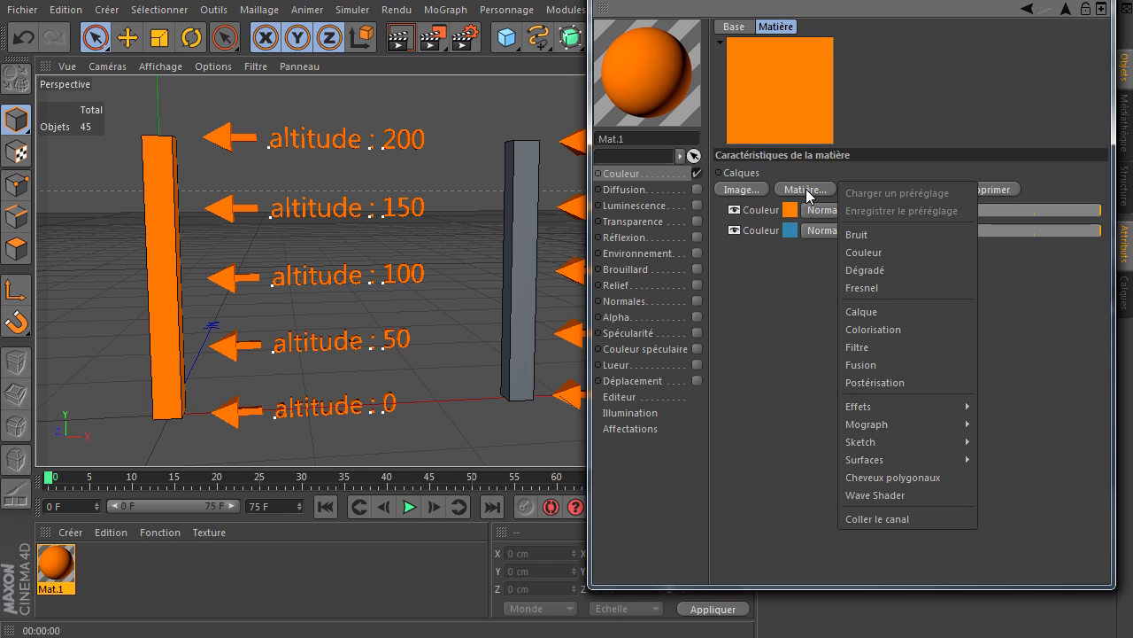
mouse_move(897, 406)
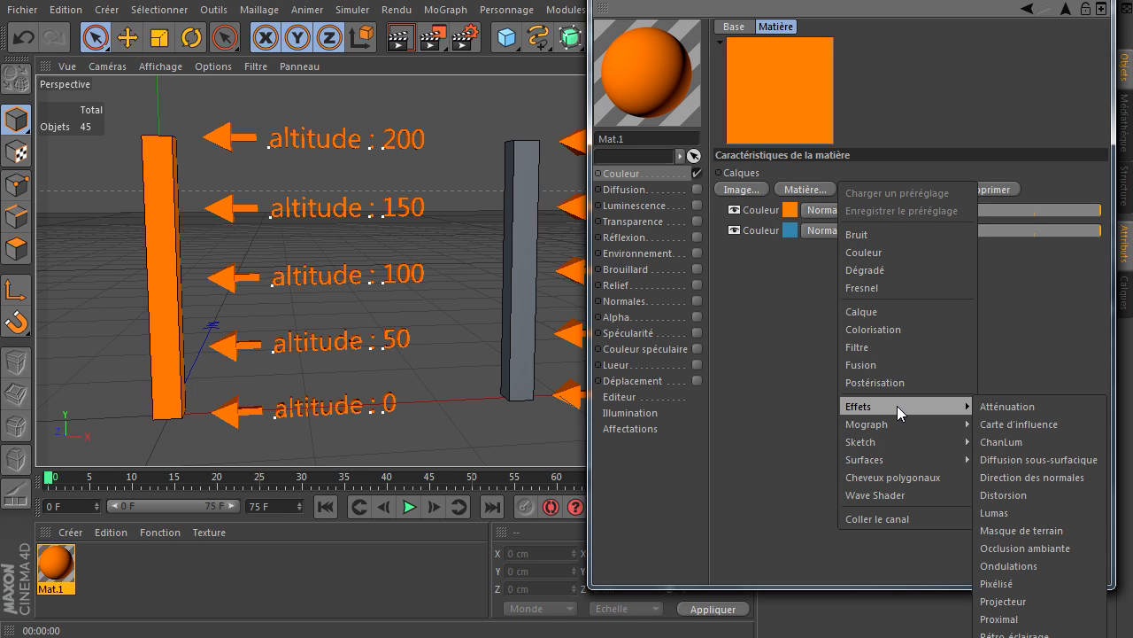
left_click(1033, 530)
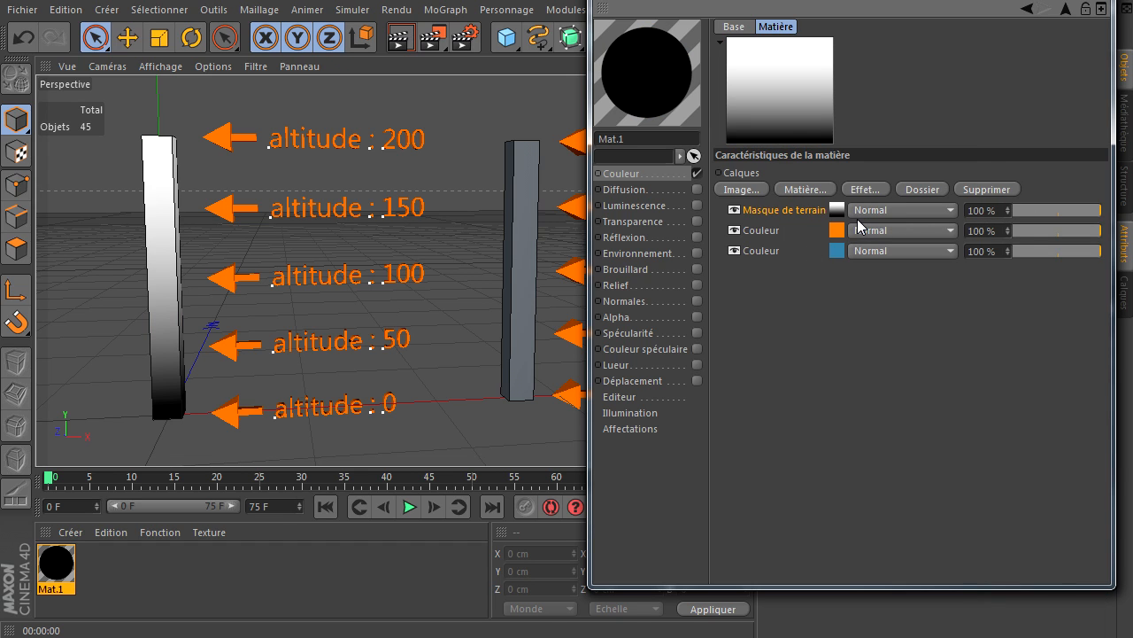
left_click_drag(787, 220, 781, 239)
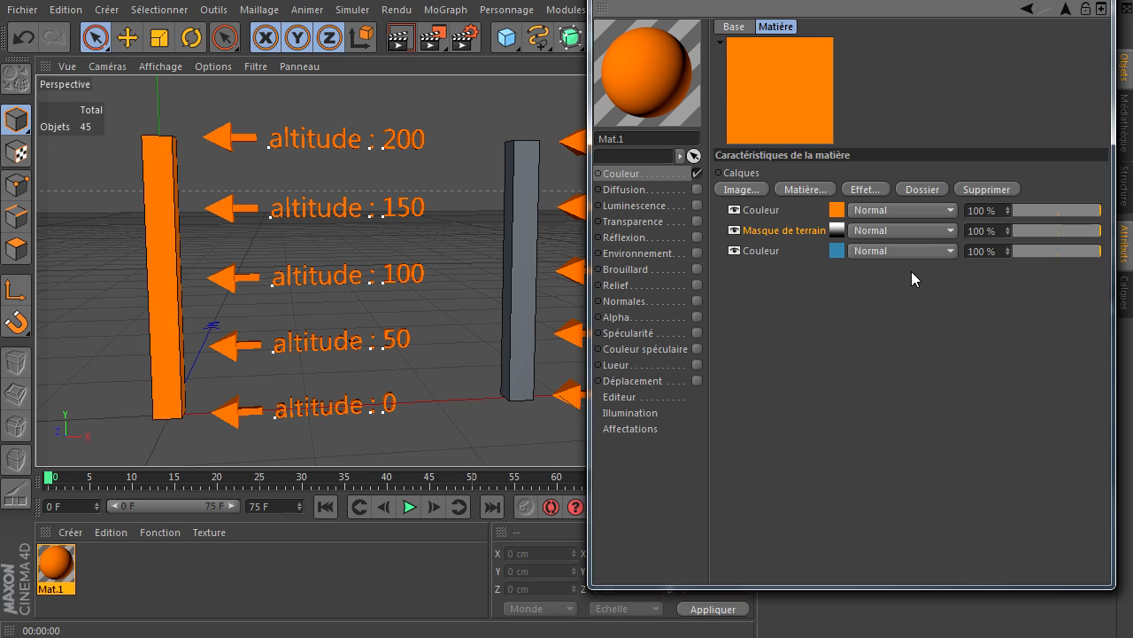
left_click(896, 227)
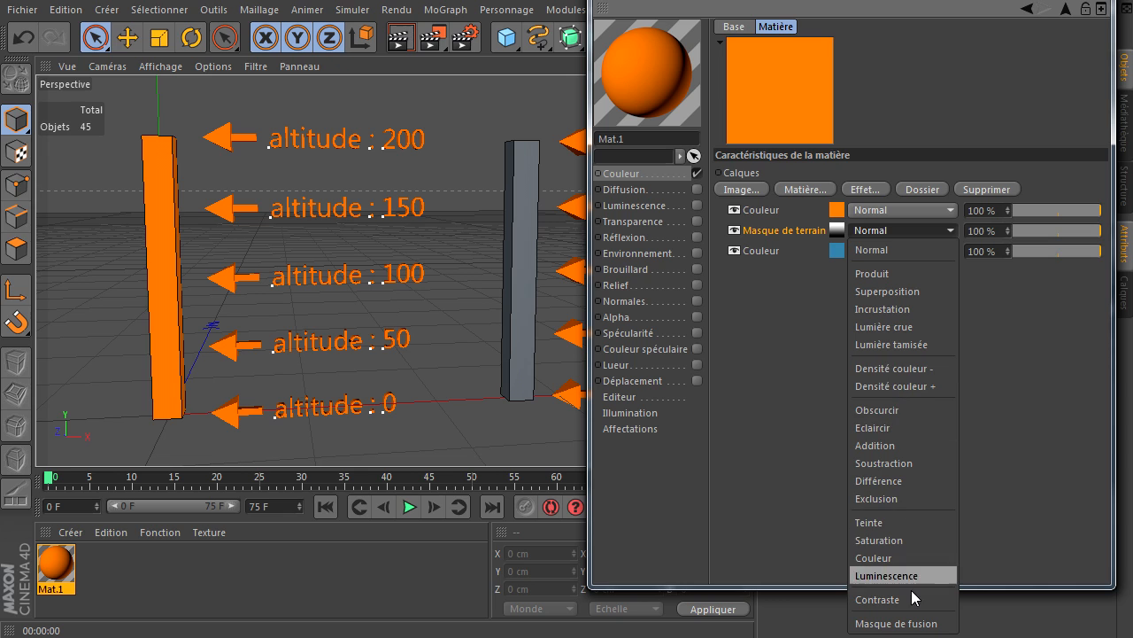
left_click(897, 623)
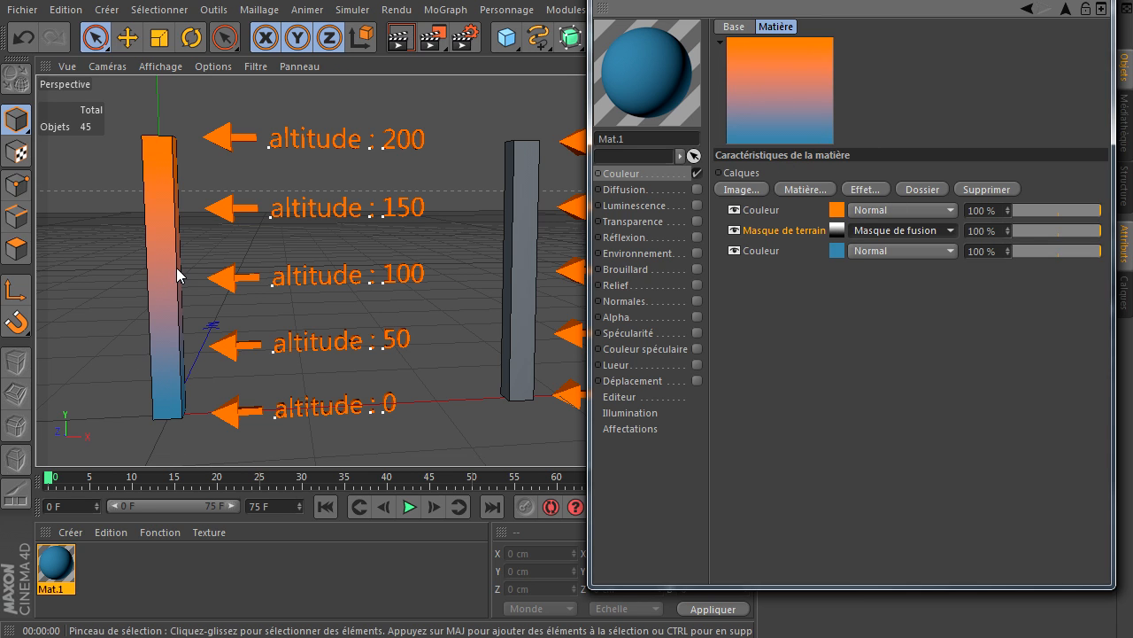
Render the view, and start an interactive render region over the textured column
left_click(397, 39)
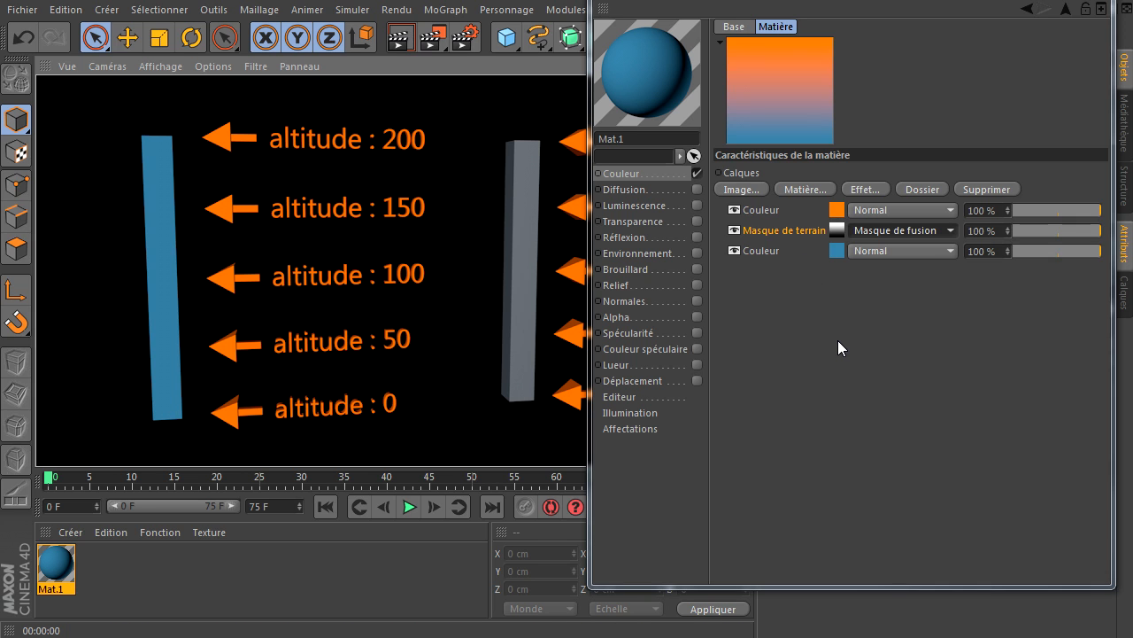
left_click(492, 110)
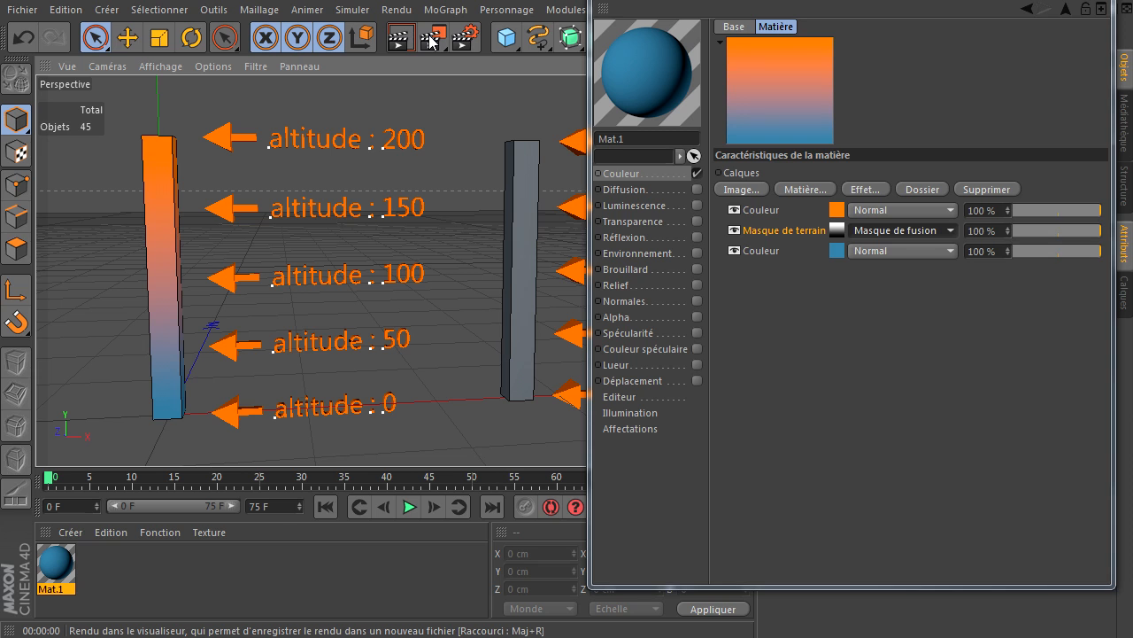
left_click_drag(430, 42, 484, 262)
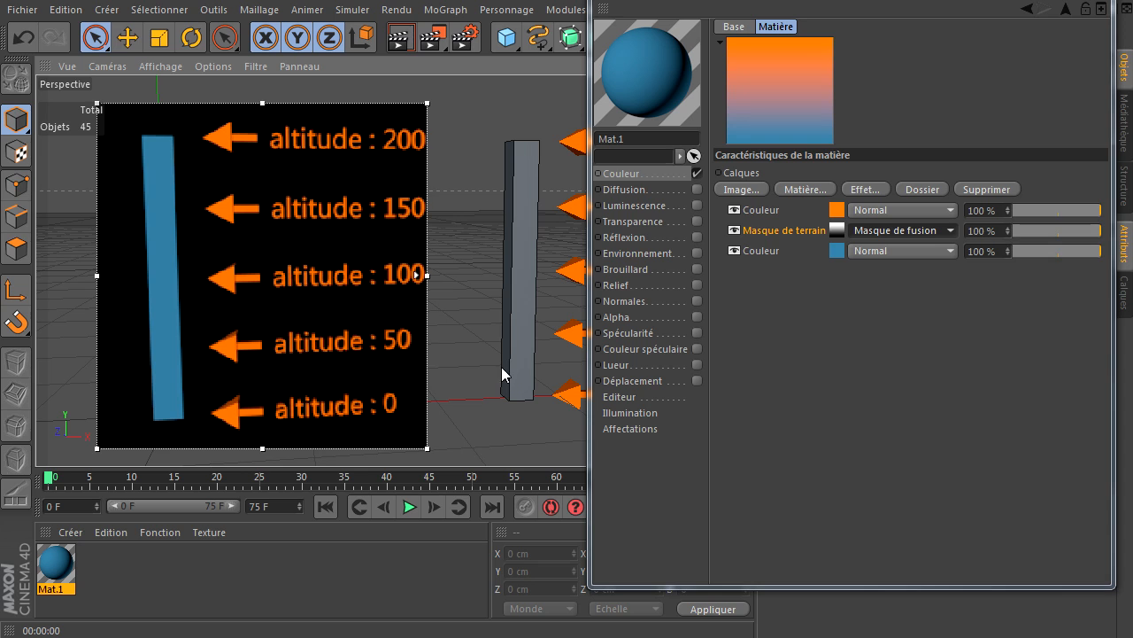
Open the Masque de terrain settings and disable Activer masquage de la pente, keeping only the altitude mask enabled
left_click(838, 232)
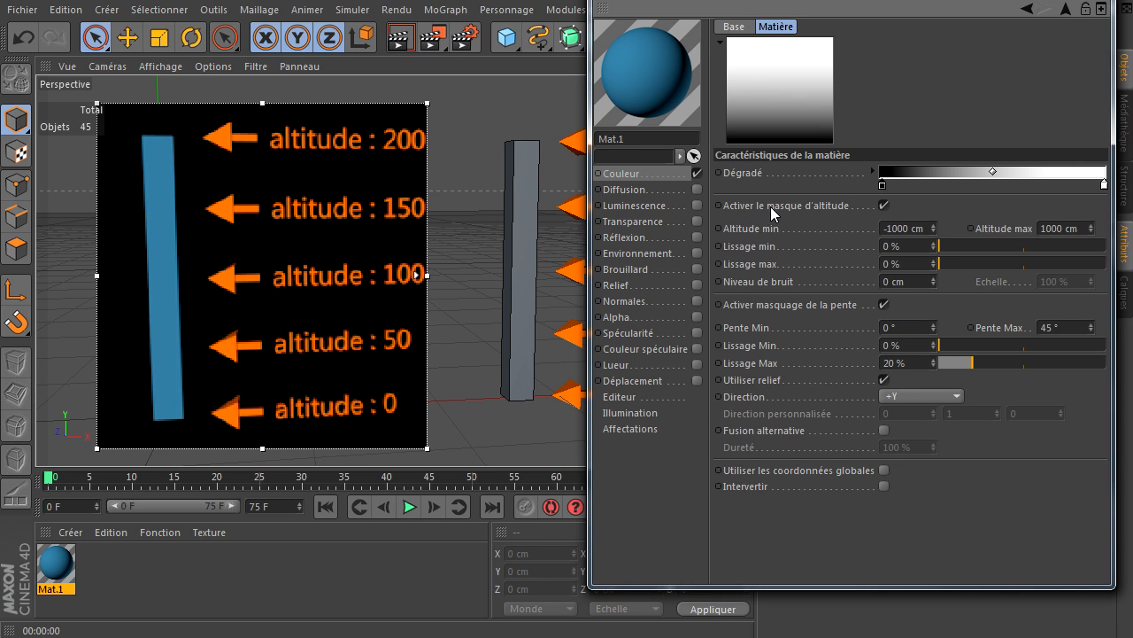
left_click(883, 205)
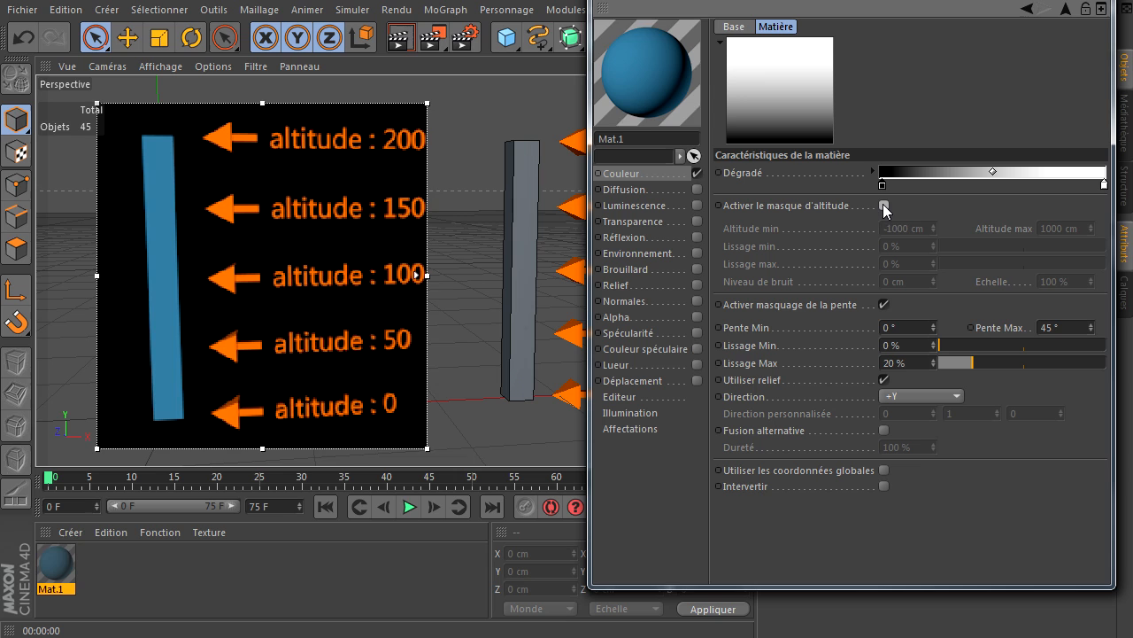
left_click(885, 305)
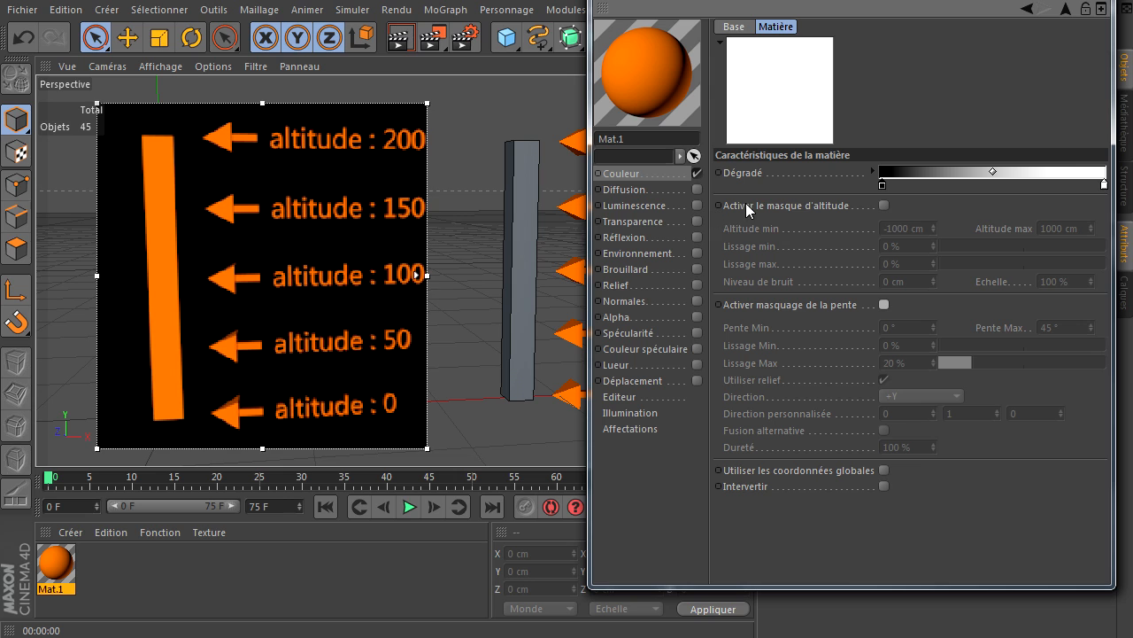
left_click(884, 206)
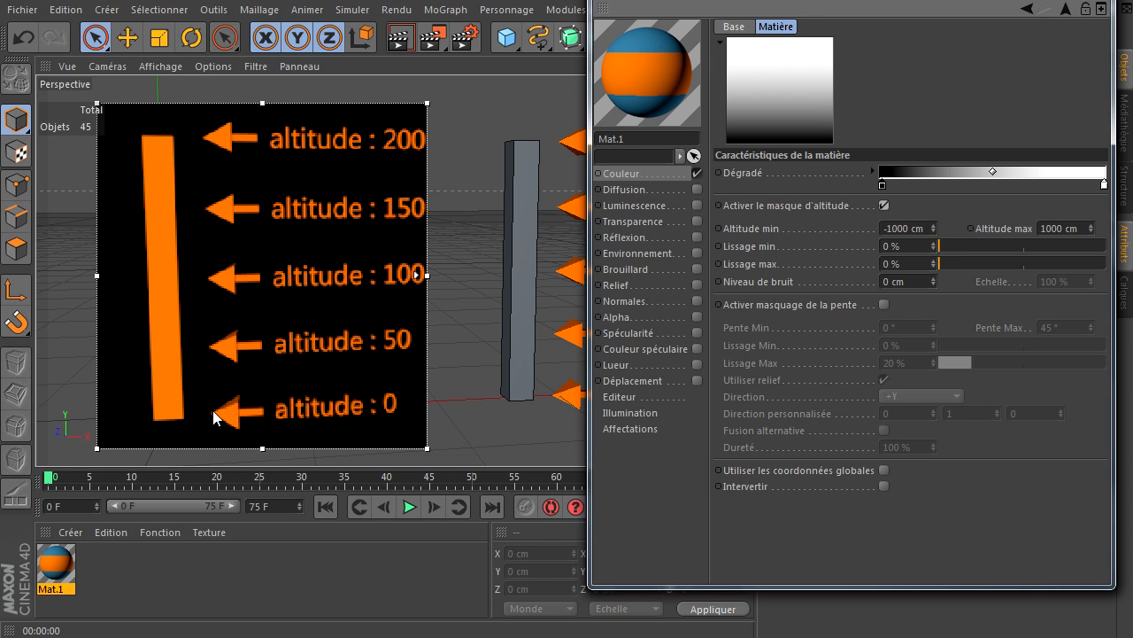
Set the terrain mask's Altitude min to 150 cm and Altitude max to 200 cm
double_click(919, 226)
type("150")
double_click(1065, 228)
type("200")
key("Return")
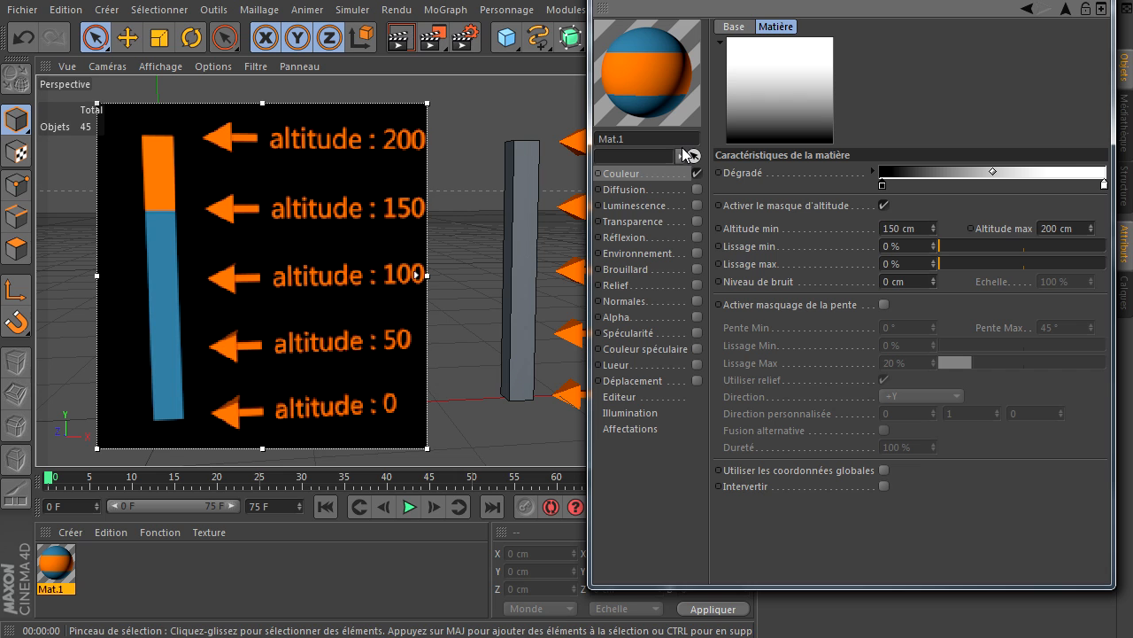
Set the terrain mask's Altitude min to 50 cm and Altitude max to 150 cm
left_click_drag(775, 3, 864, 30)
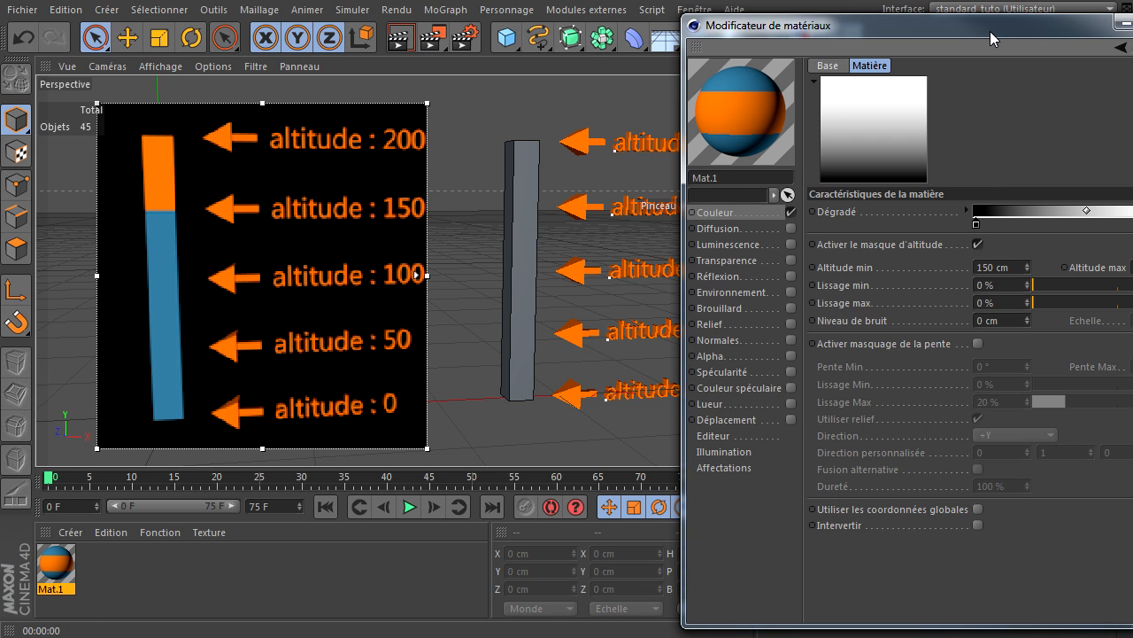
left_click_drag(986, 28, 901, 20)
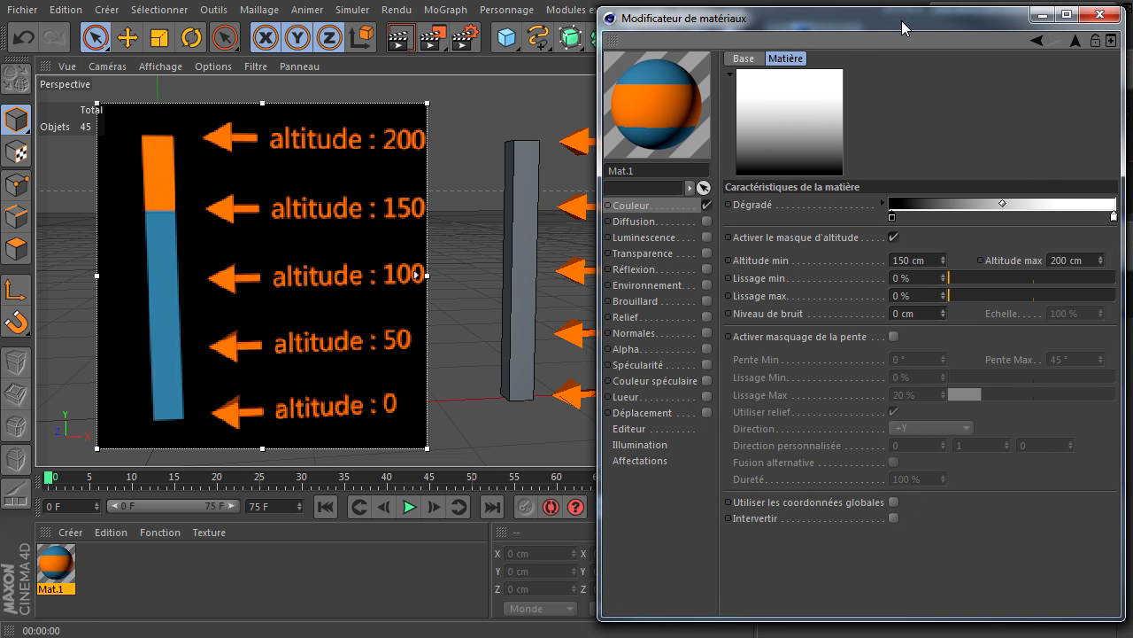
left_click(926, 260)
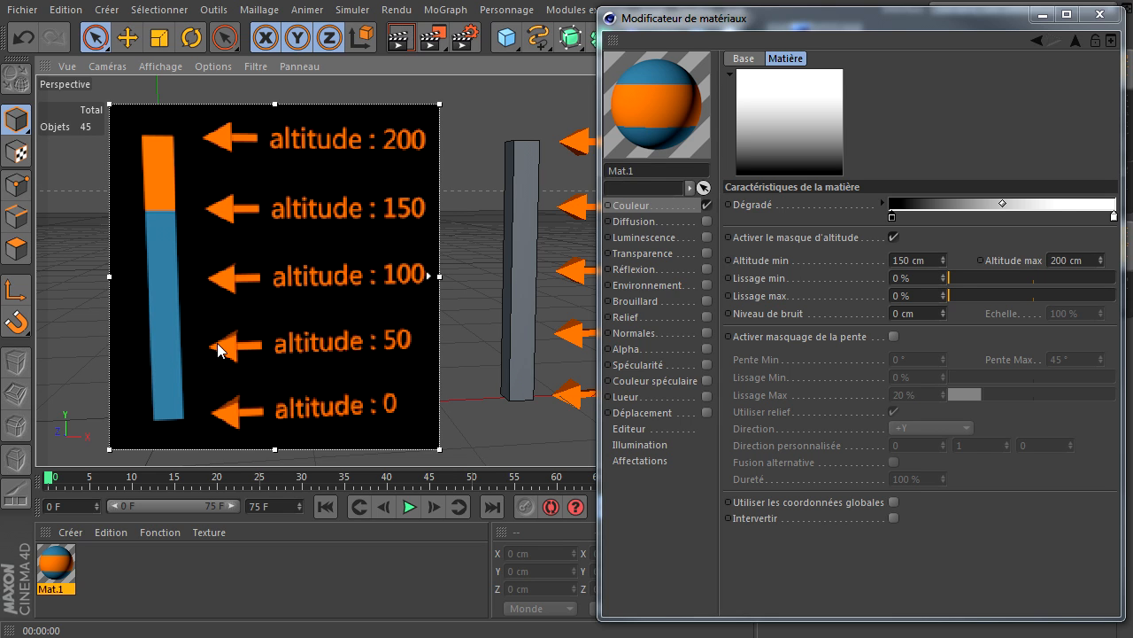
left_click(921, 263)
type("50")
left_click(1081, 262)
type("150")
key("Return")
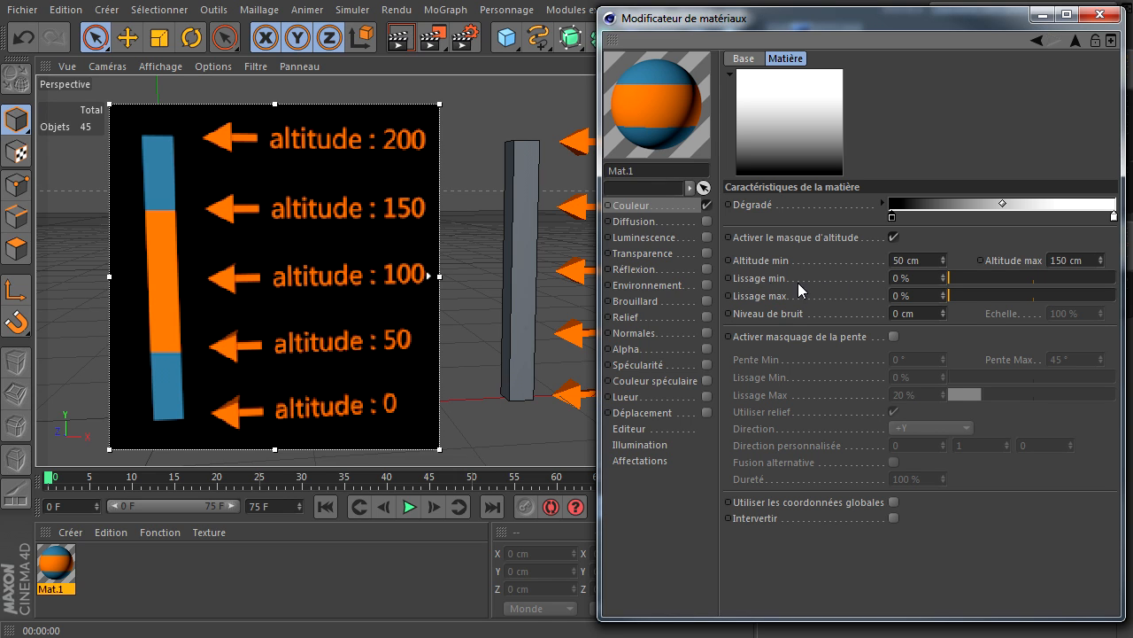
Try Lissage min 58 % and Lissage max 65 % with a shifted black gradient knot, and reset the knot and both values
left_click_drag(952, 280, 1048, 280)
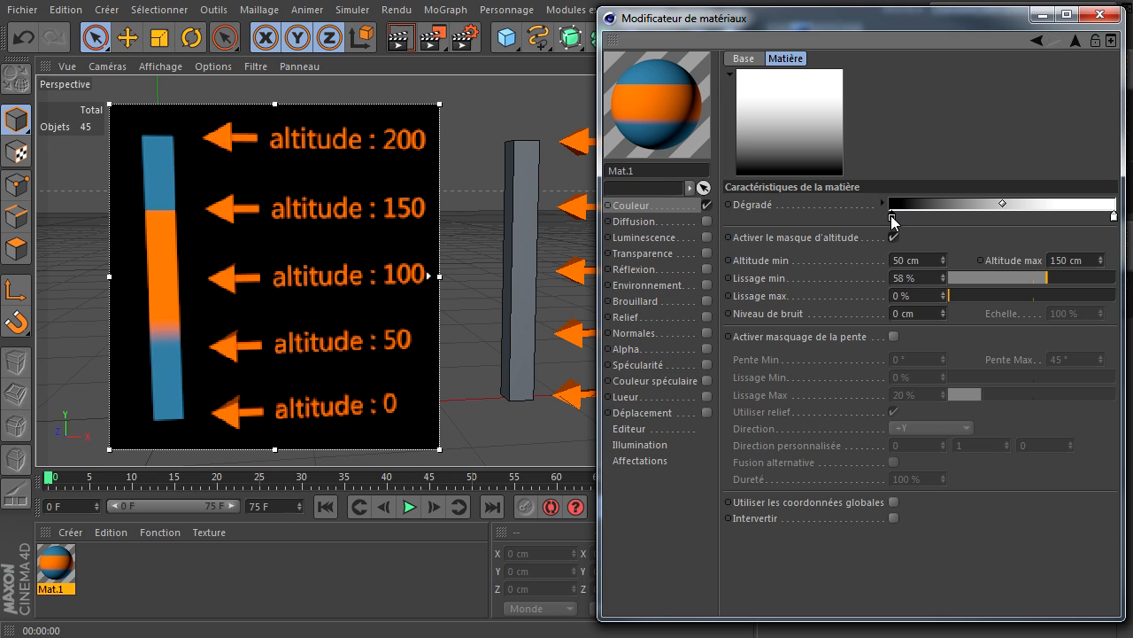
left_click_drag(893, 218, 1083, 221)
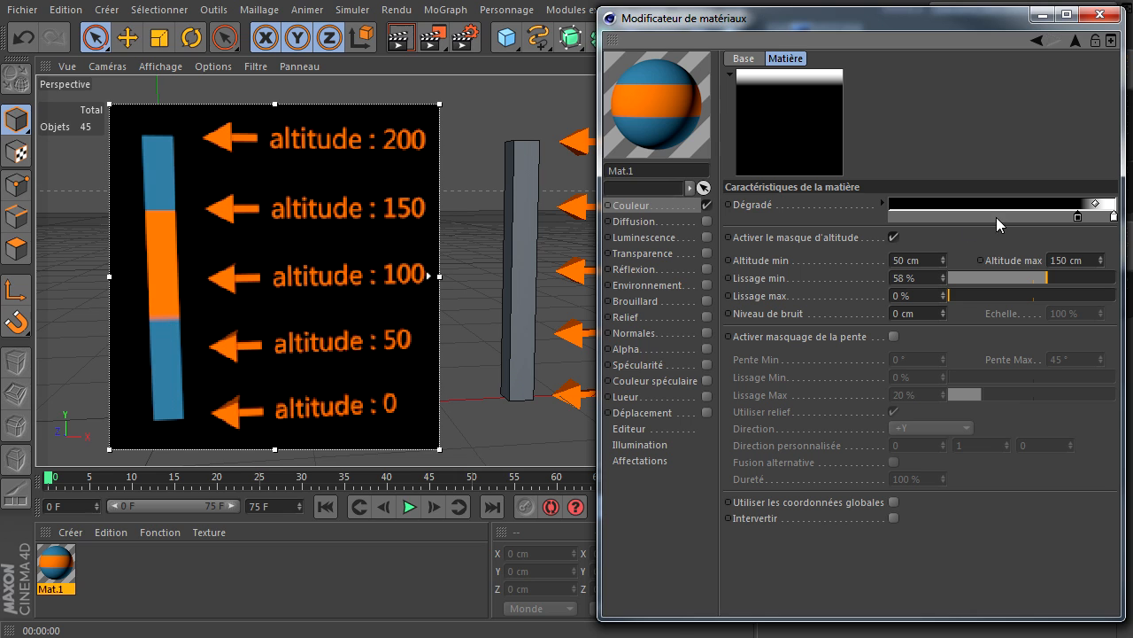
left_click_drag(1078, 221, 893, 220)
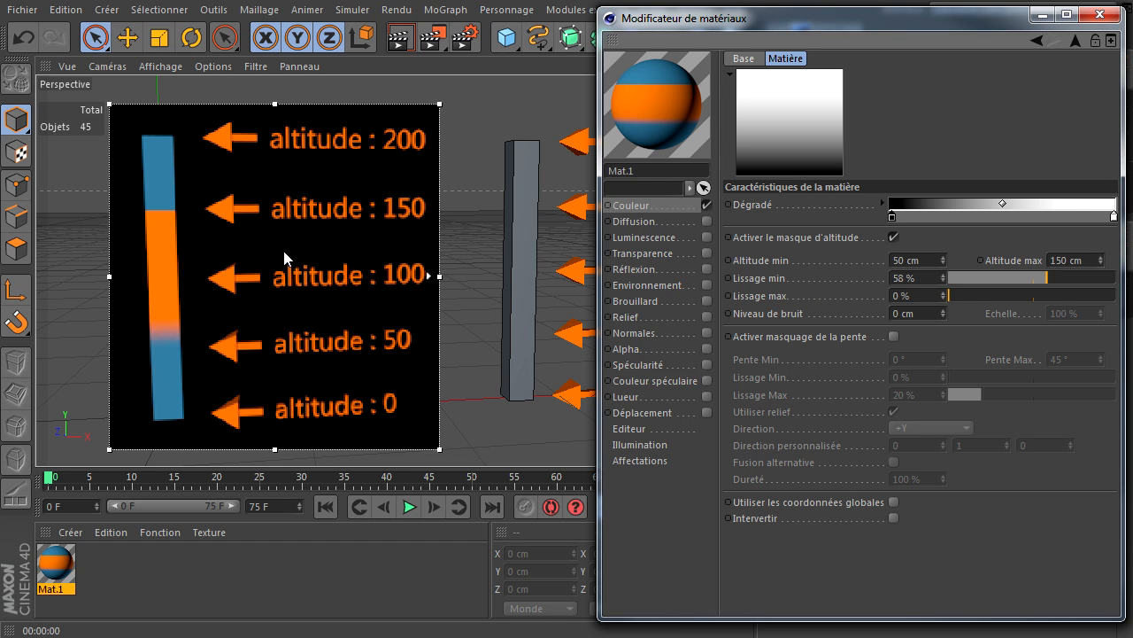
left_click_drag(951, 297, 1054, 297)
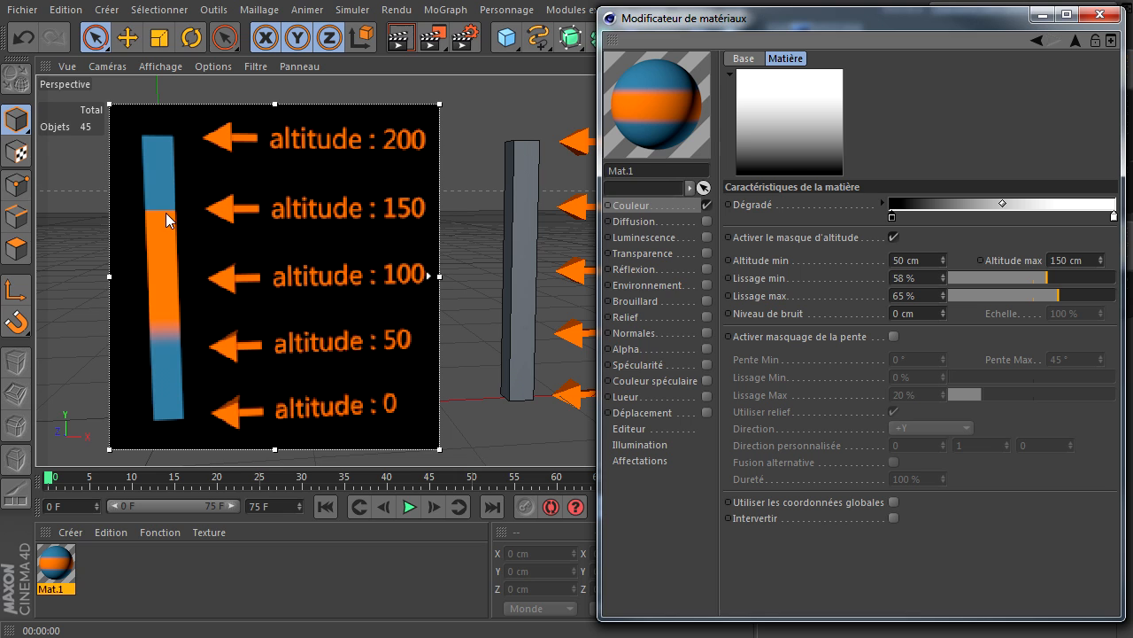
left_click_drag(1057, 296, 918, 315)
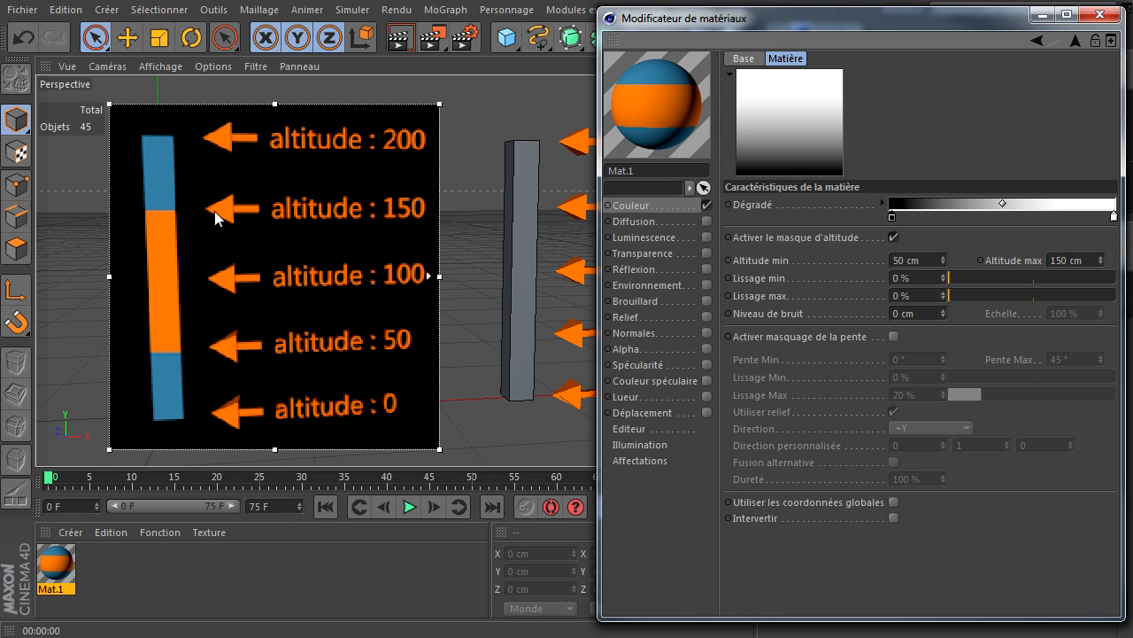
Set the altitude mask's Niveau de bruit to 40 cm and its Echelle to 10 %
double_click(923, 314)
type("40")
key("Return")
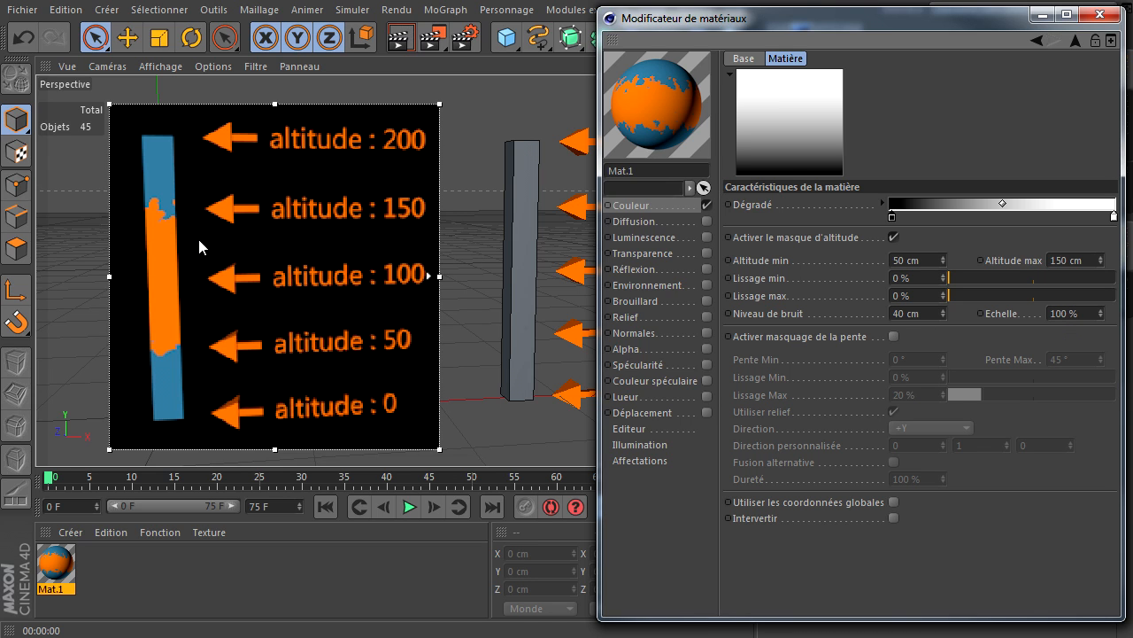
double_click(1084, 315)
type("10")
key("Return")
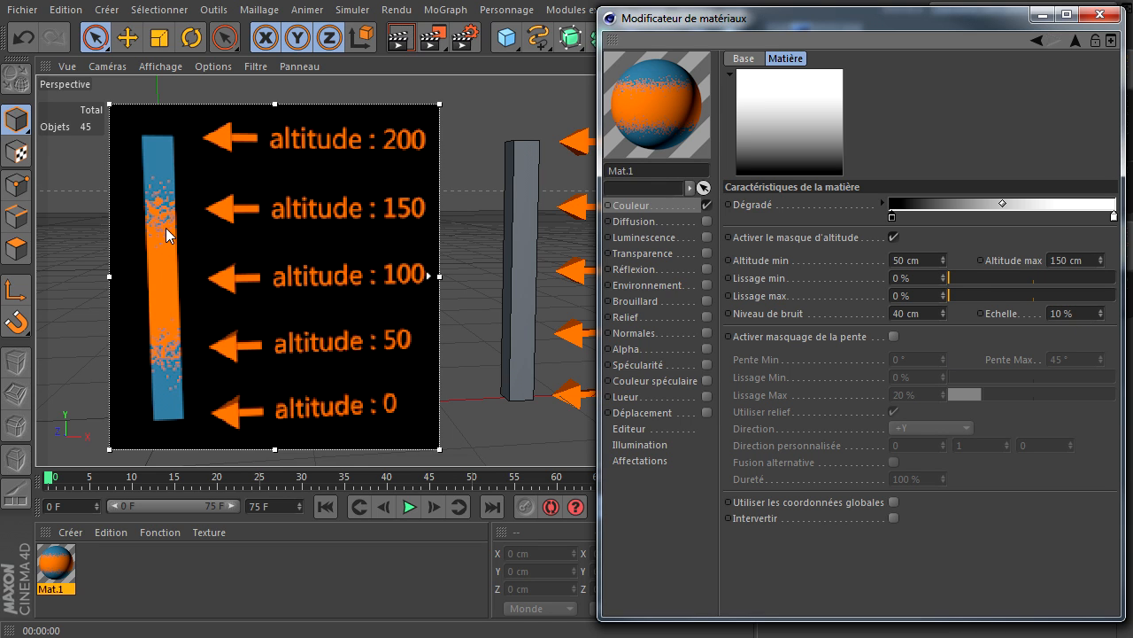
Try a noise Echelle of 200 %, and change it to 20 %
double_click(1088, 315)
type("200")
key("Return")
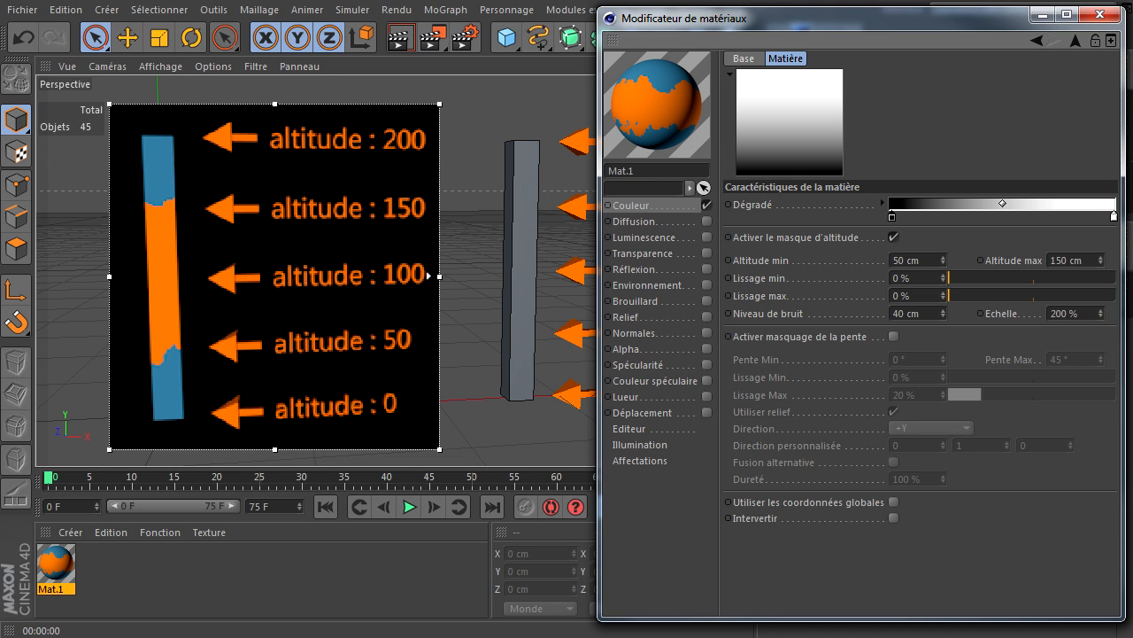
double_click(1073, 315)
type("20")
key("Return")
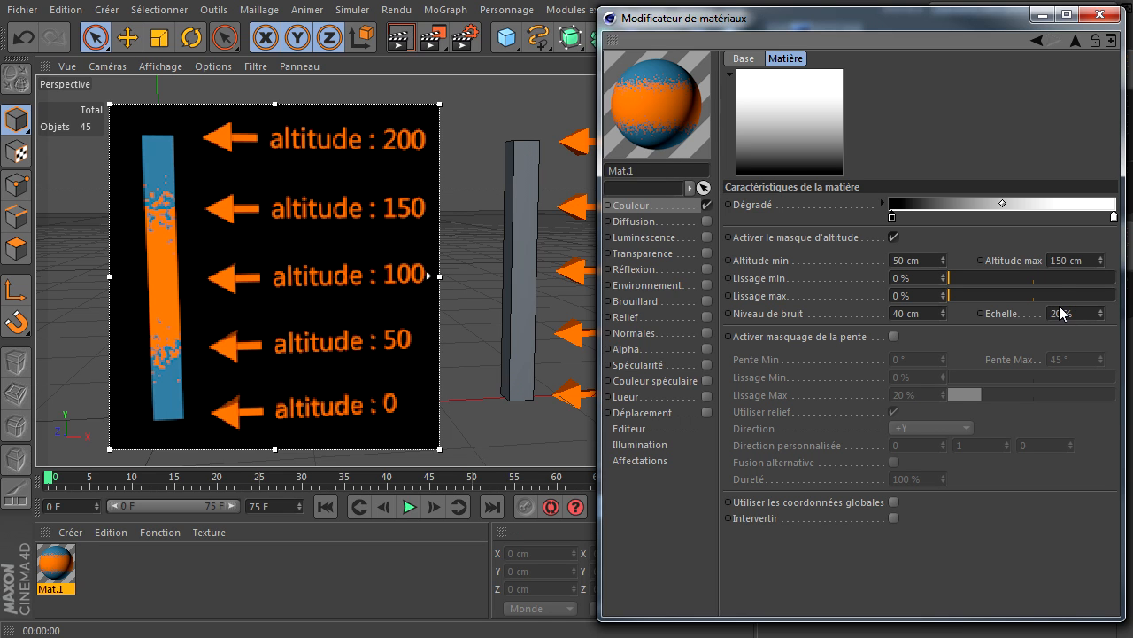
Try Lissage min and Lissage max at 68 % with the noise, and reset both to 0 %
left_click(1062, 278)
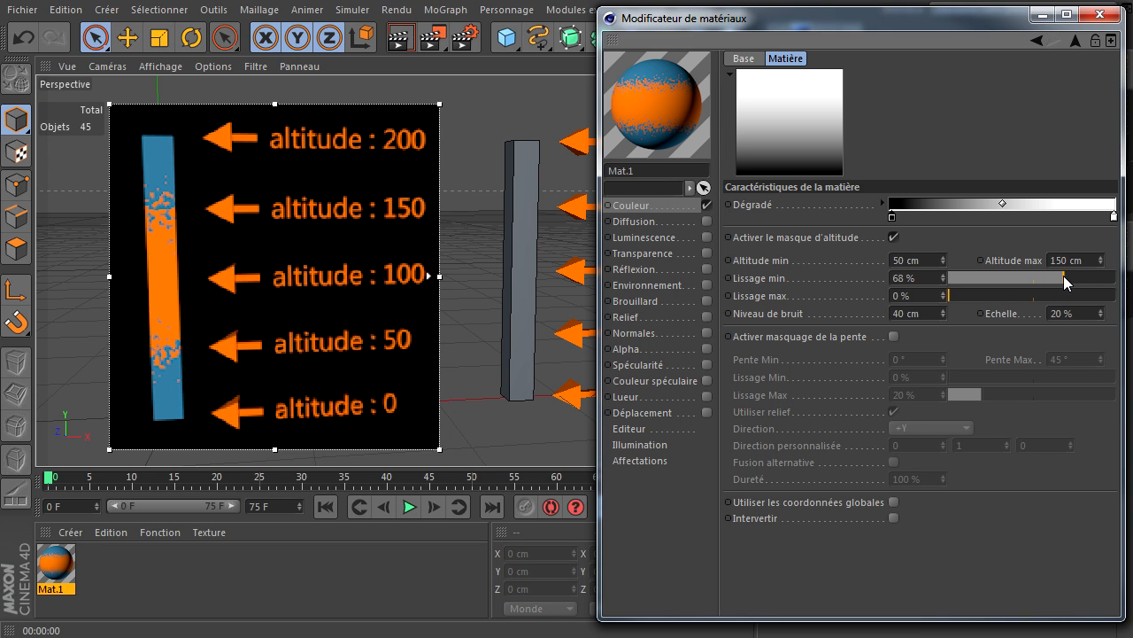
left_click(1065, 296)
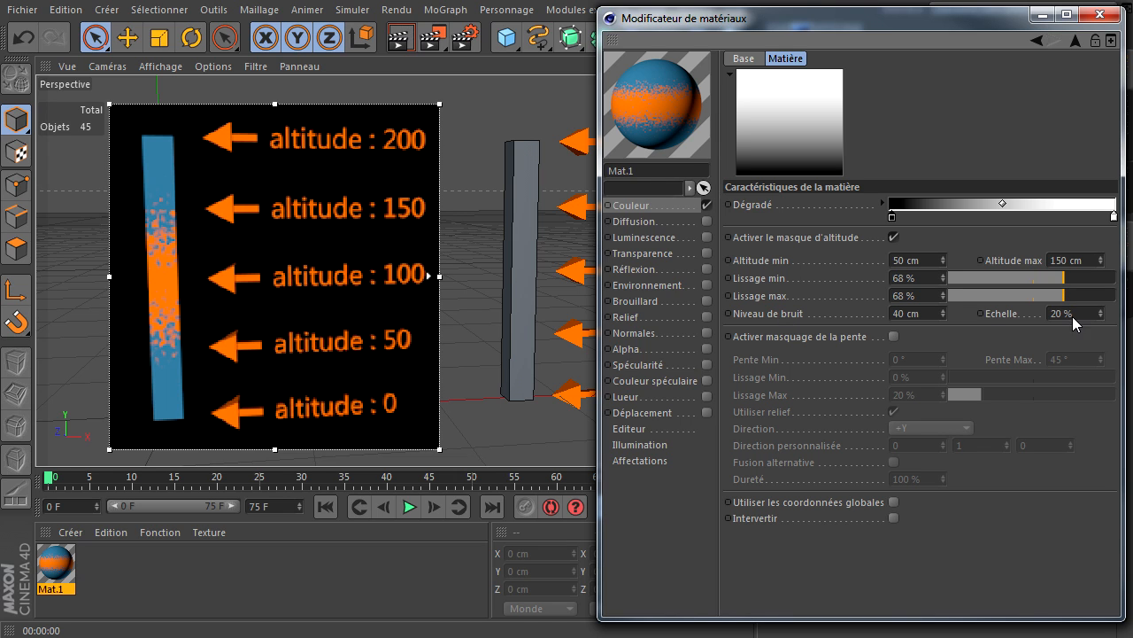
left_click_drag(1058, 281, 895, 299)
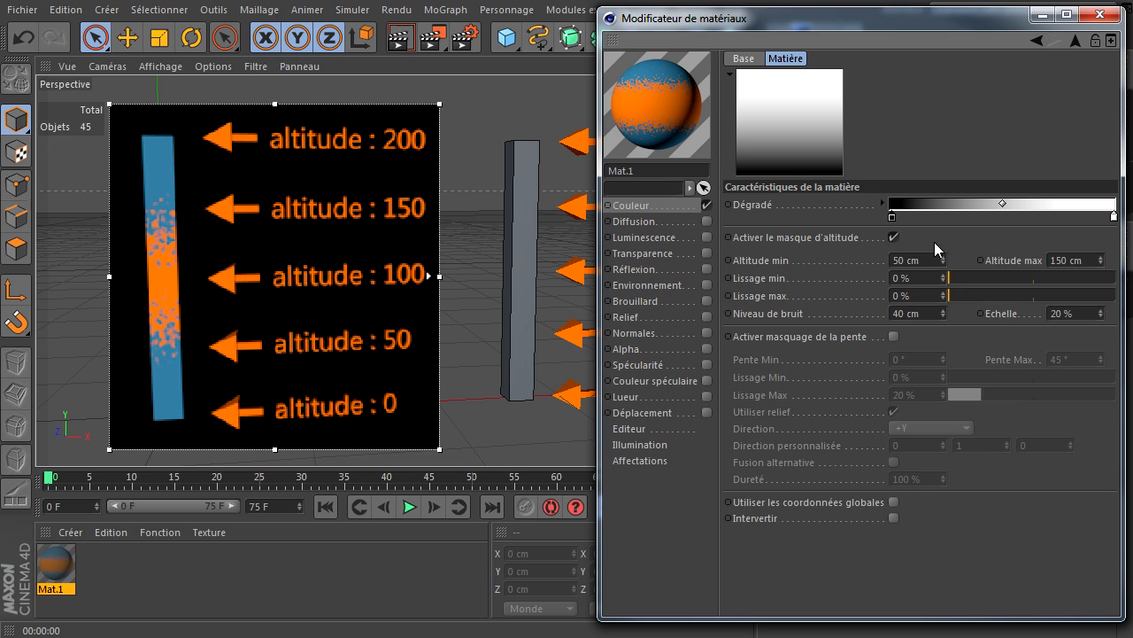
Reset the altitude mask's noise by setting Echelle to 100 % and Niveau de bruit to 0 cm
double_click(1088, 315)
type("100")
key("Return")
double_click(924, 317)
type("0")
key("Return")
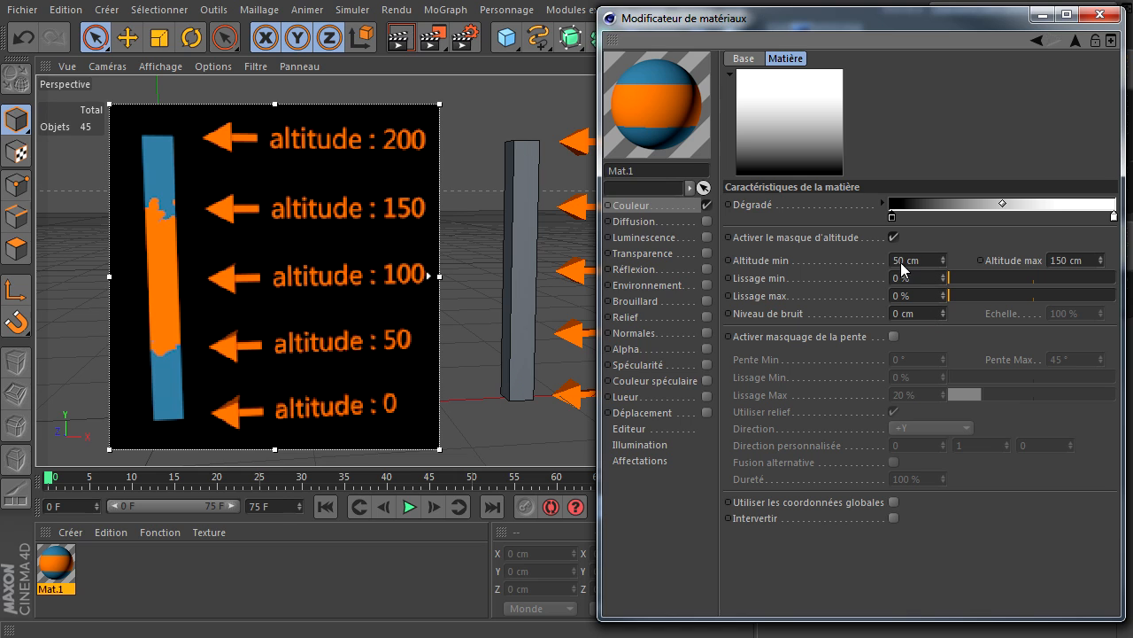
left_click(1061, 260)
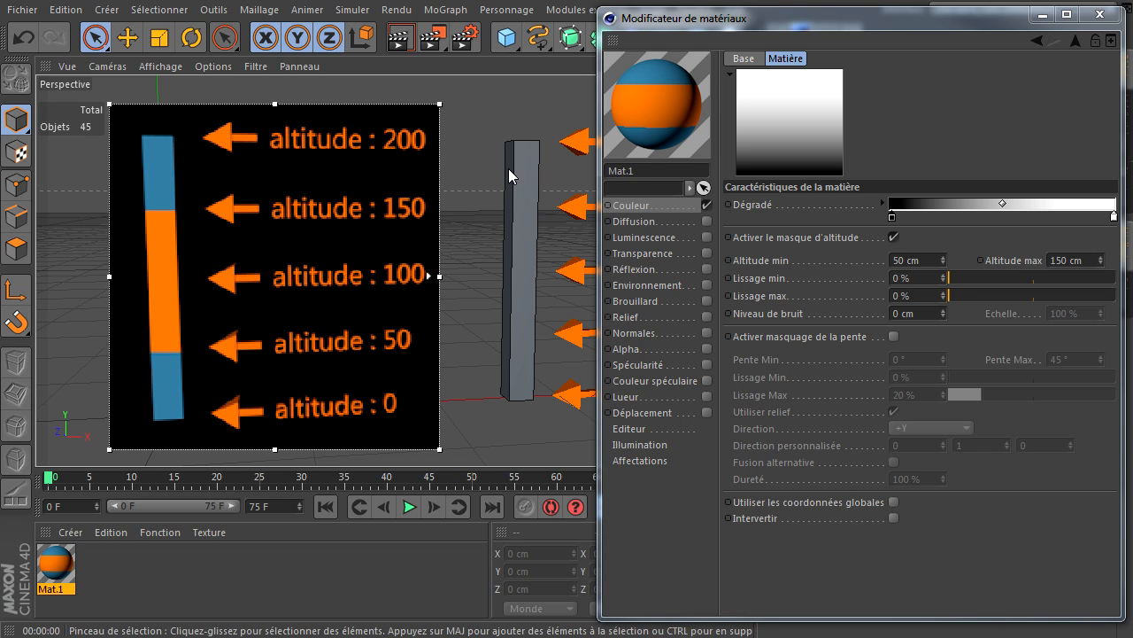
Turn off the interactive render region and create a new project
left_click_drag(431, 45, 485, 277)
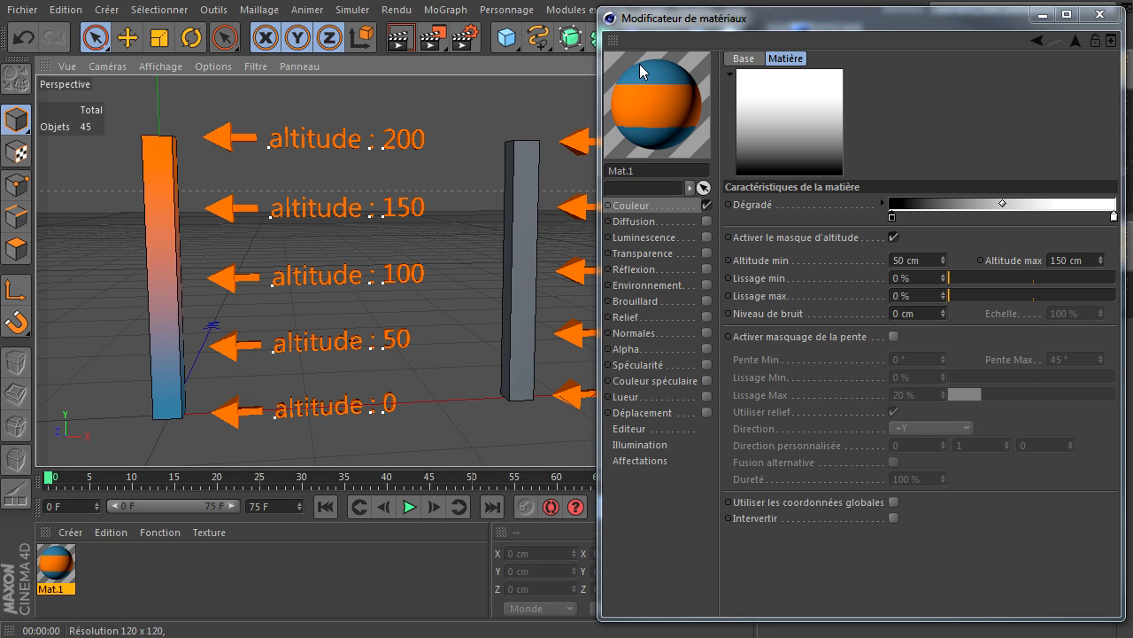
left_click(21, 11)
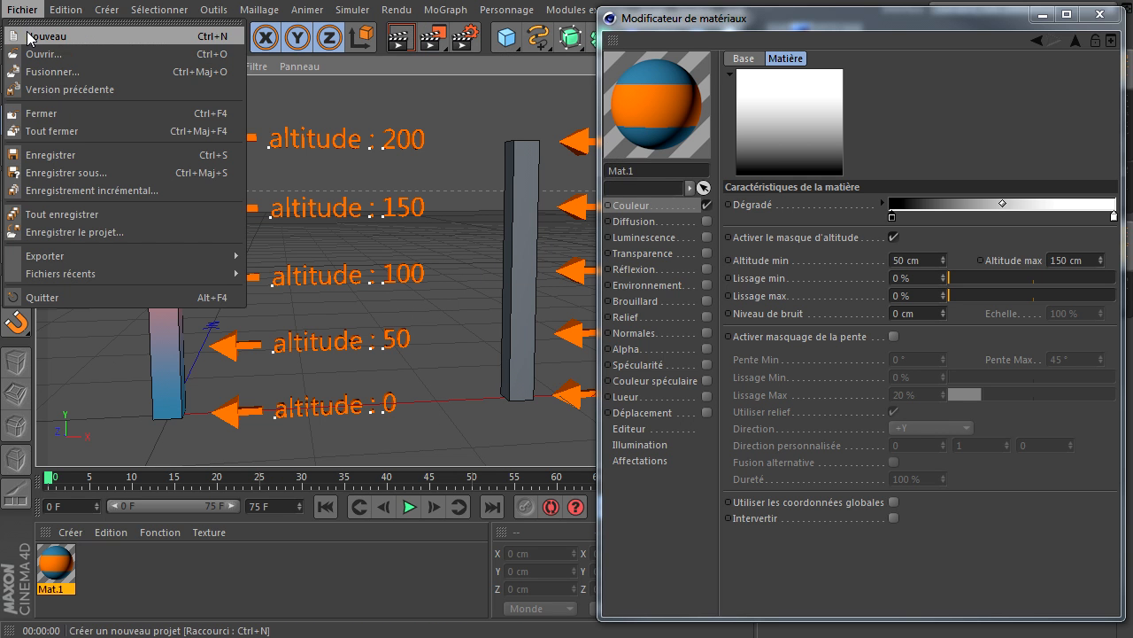
left_click(29, 35)
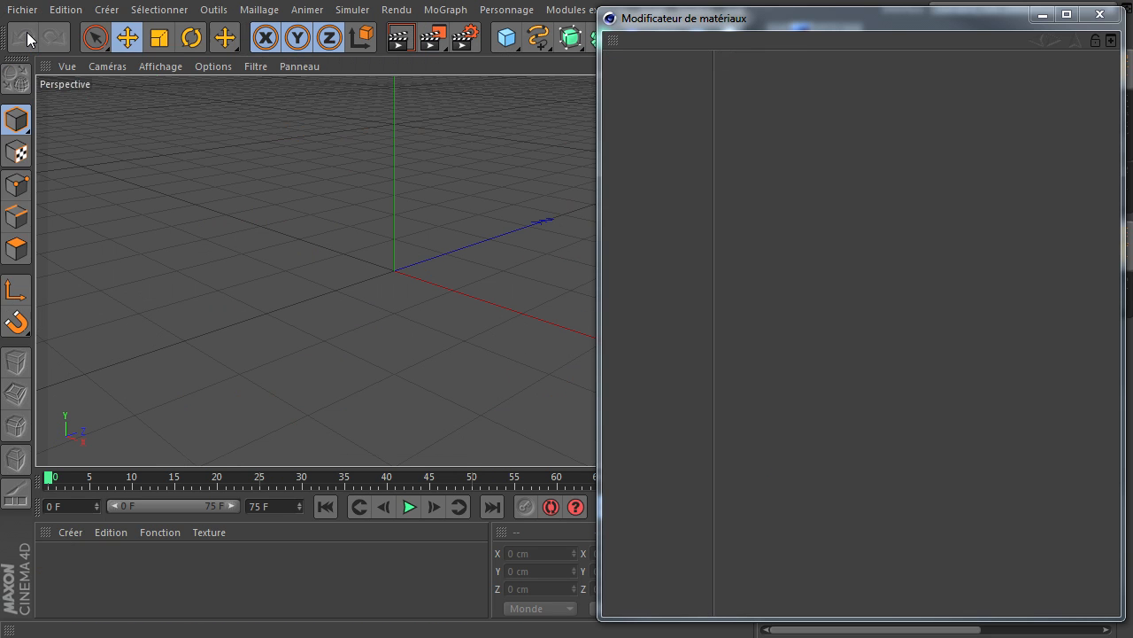
Switch back to the project préparation pour tuto_0001.c4d and hide the altitude group in the viewport and render
left_click(1100, 15)
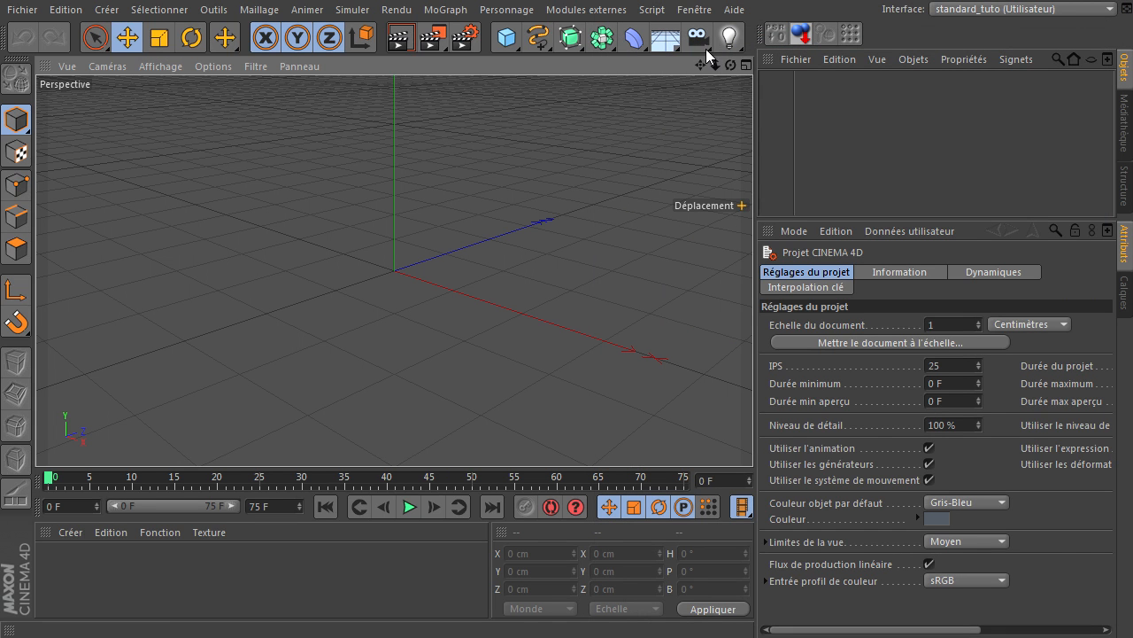
left_click(694, 9)
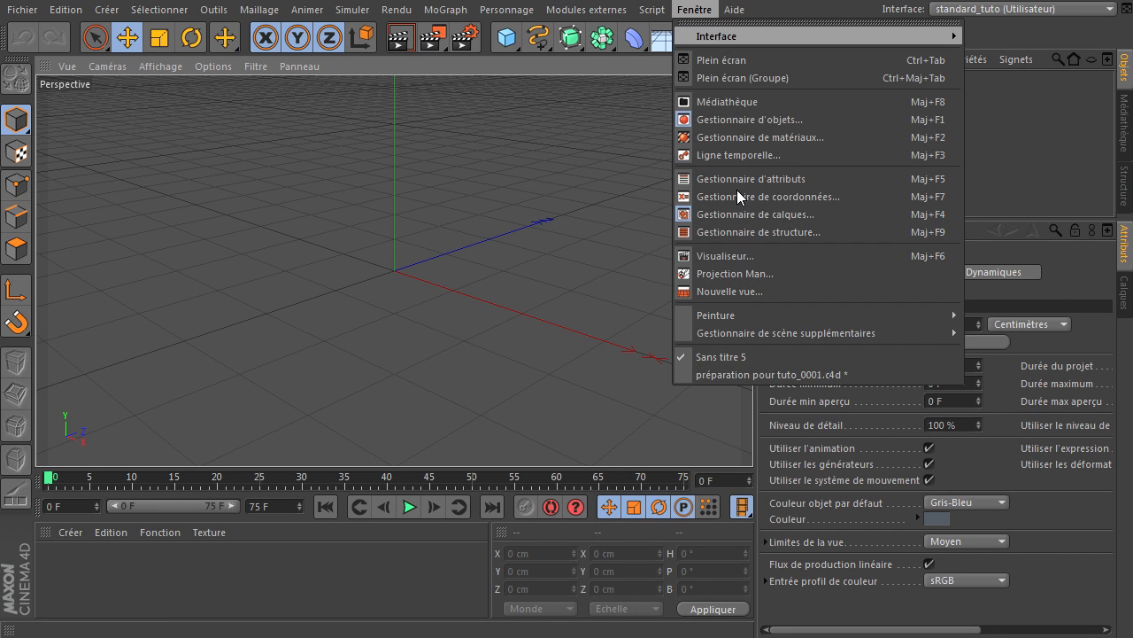
left_click(722, 373)
left_click(876, 78)
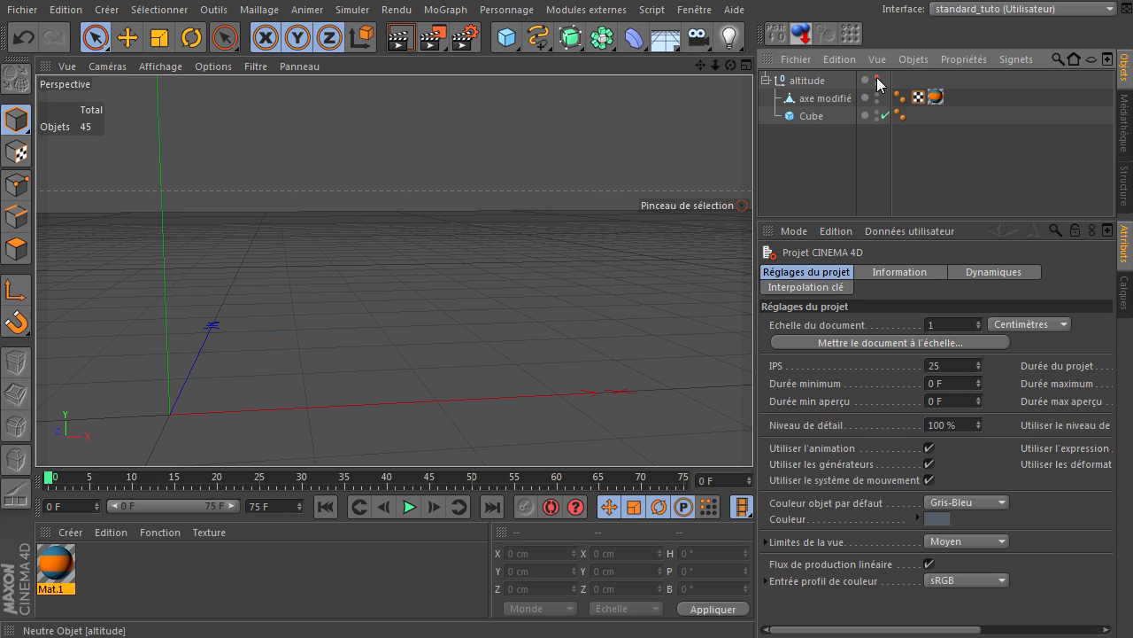
Add a Sphère primitive to the scene and set its type to Hémisphère
left_click(506, 36)
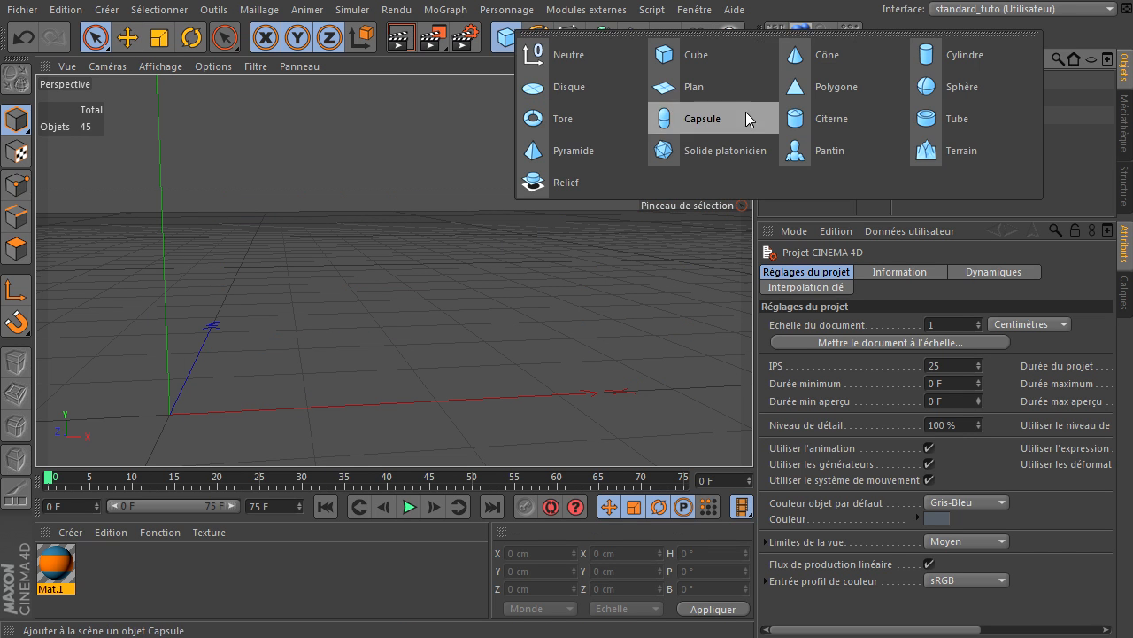
left_click(976, 95)
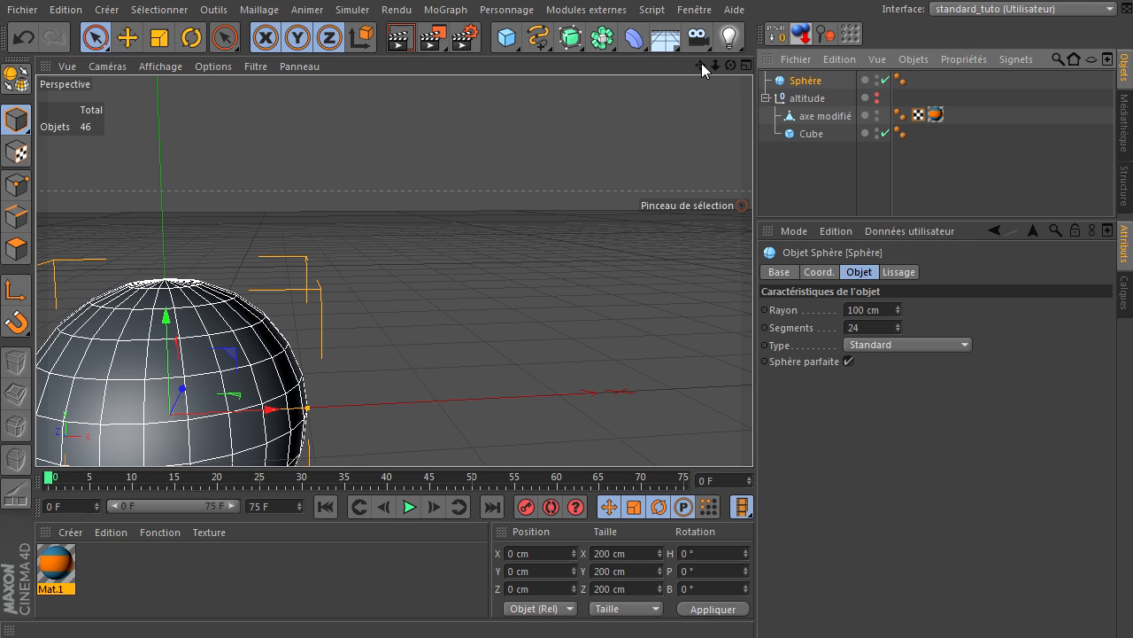
key("o")
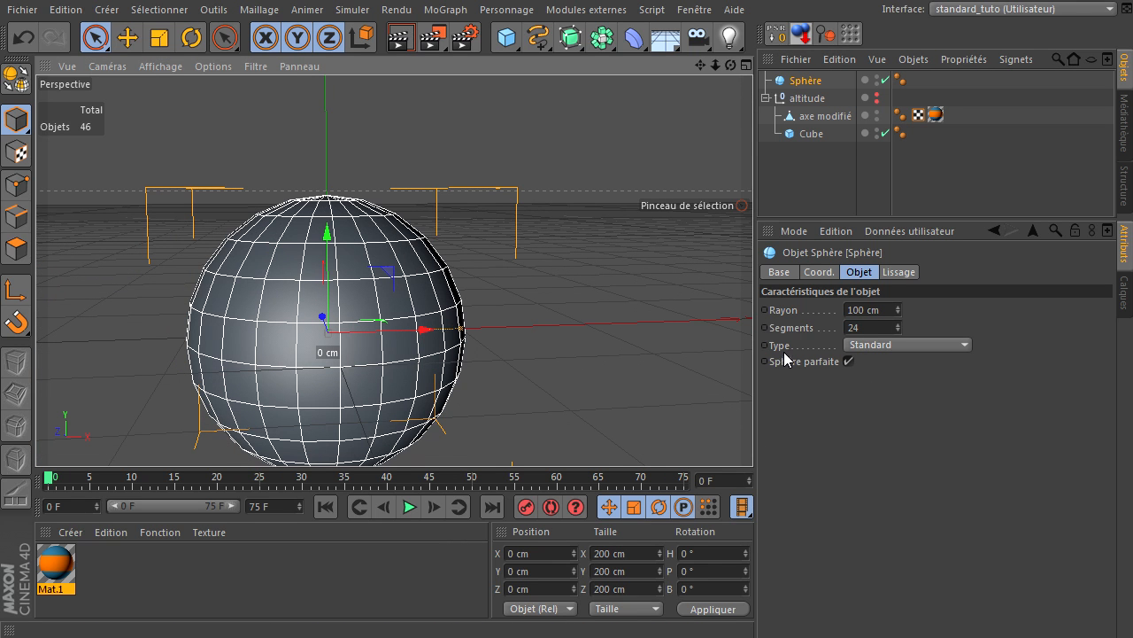
left_click(910, 345)
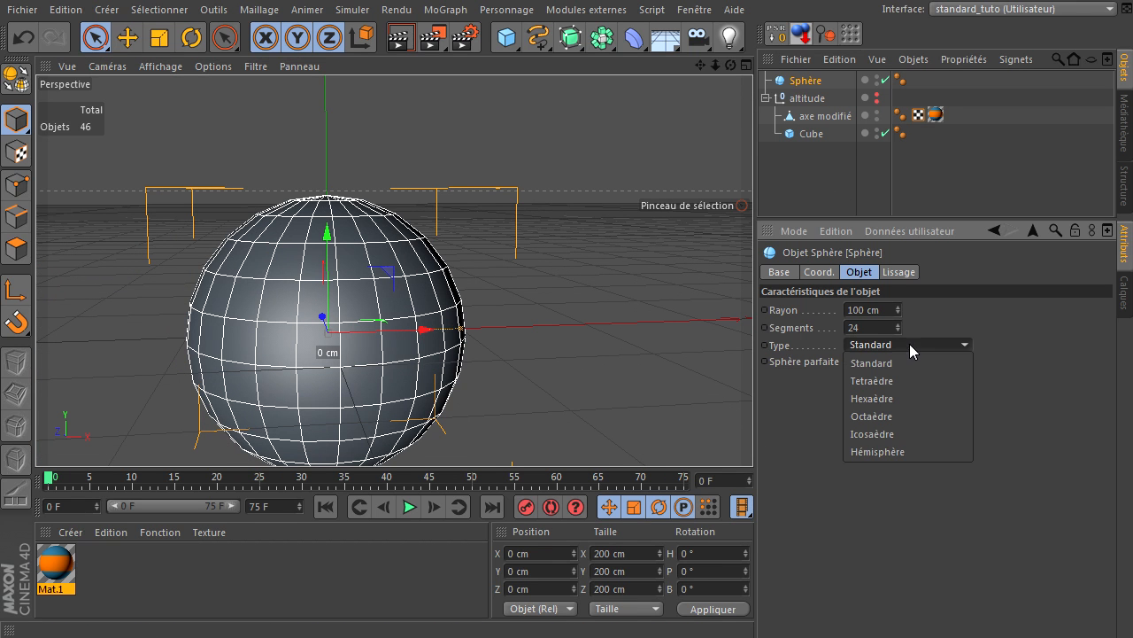
left_click(918, 453)
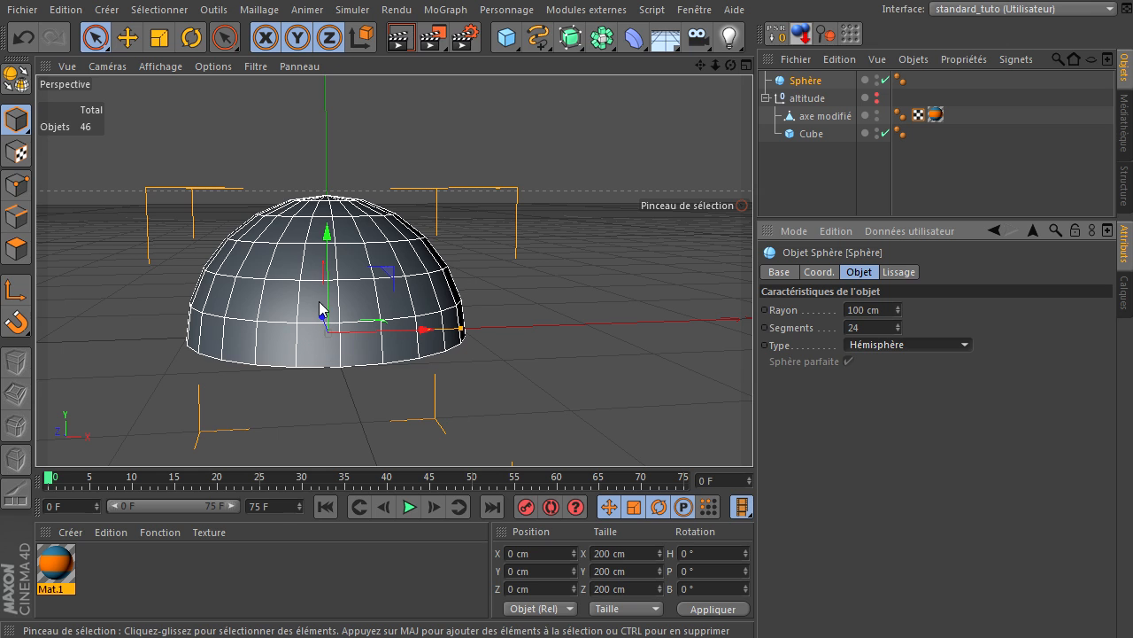
Set the hemisphere's Rayon to 200 cm and frame it in the perspective view
middle_click(606, 200)
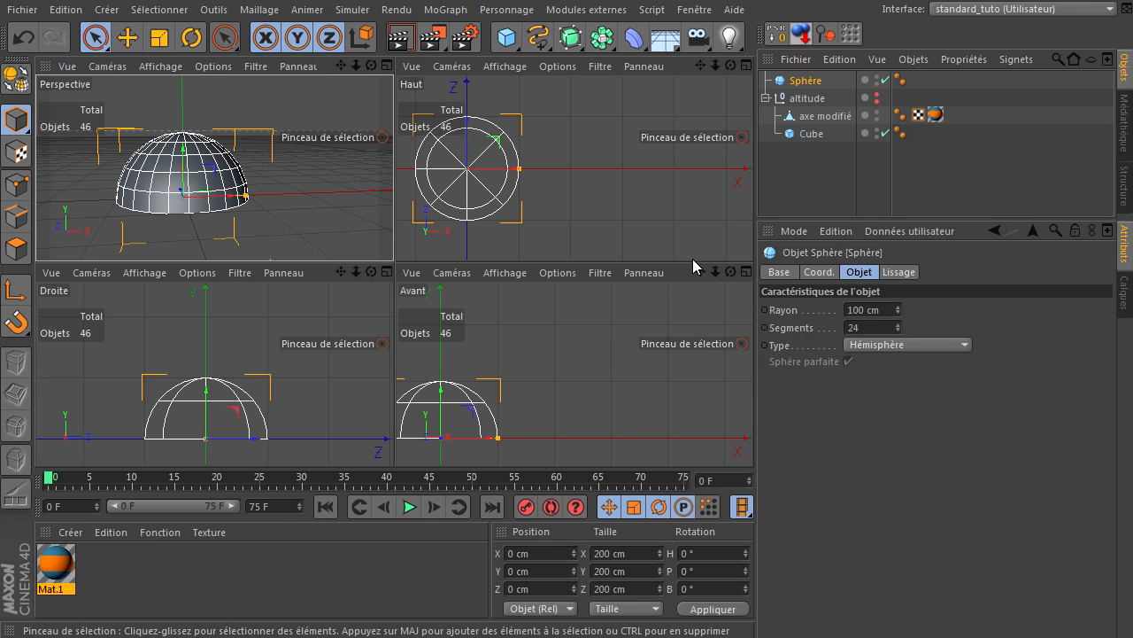
left_click_drag(701, 272, 836, 211)
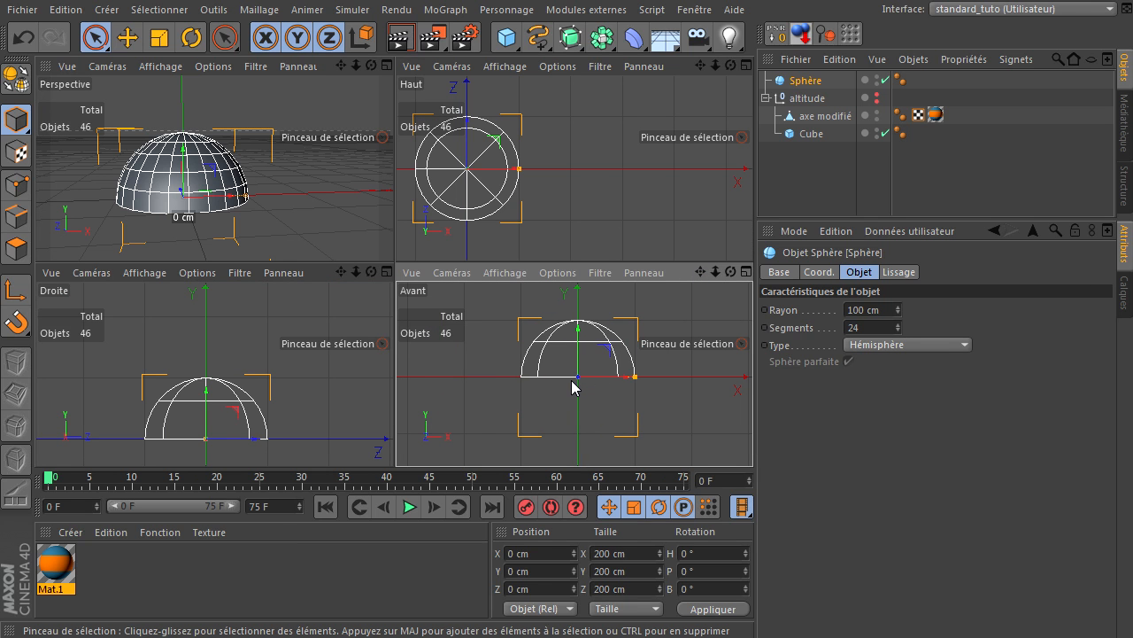
middle_click(336, 218)
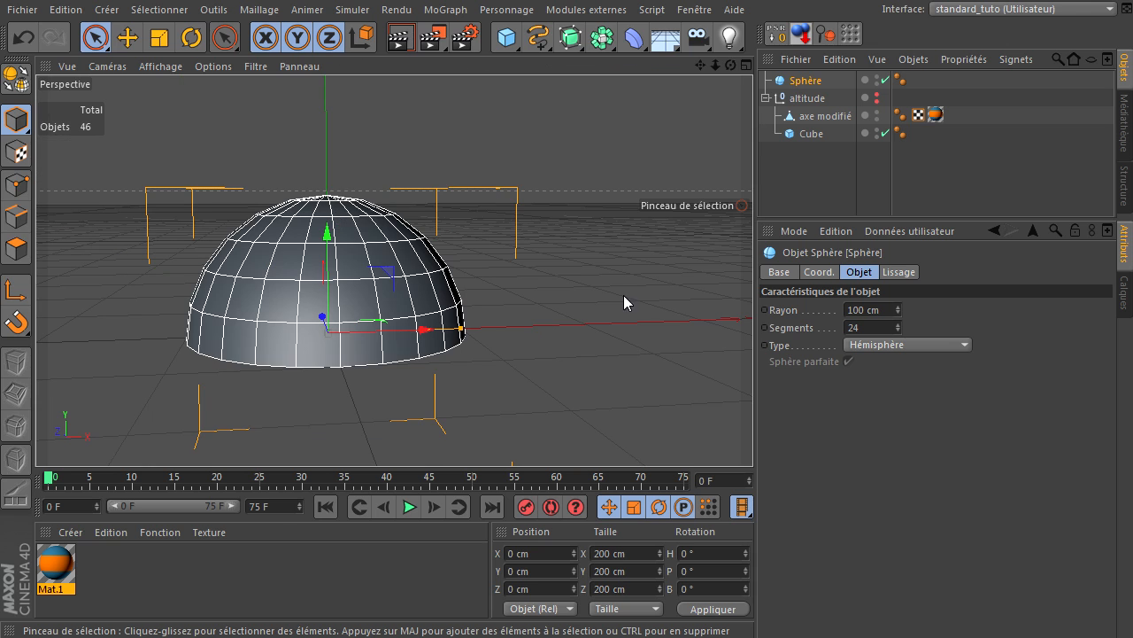
double_click(879, 308)
type("200")
key("Return")
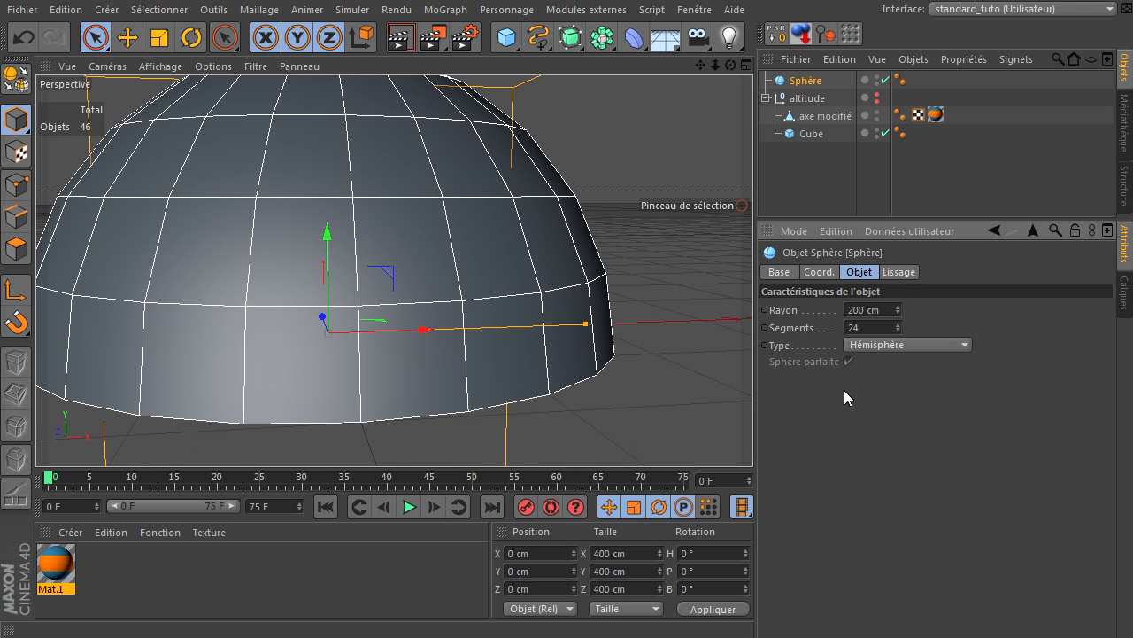
left_click_drag(698, 68, 693, 91)
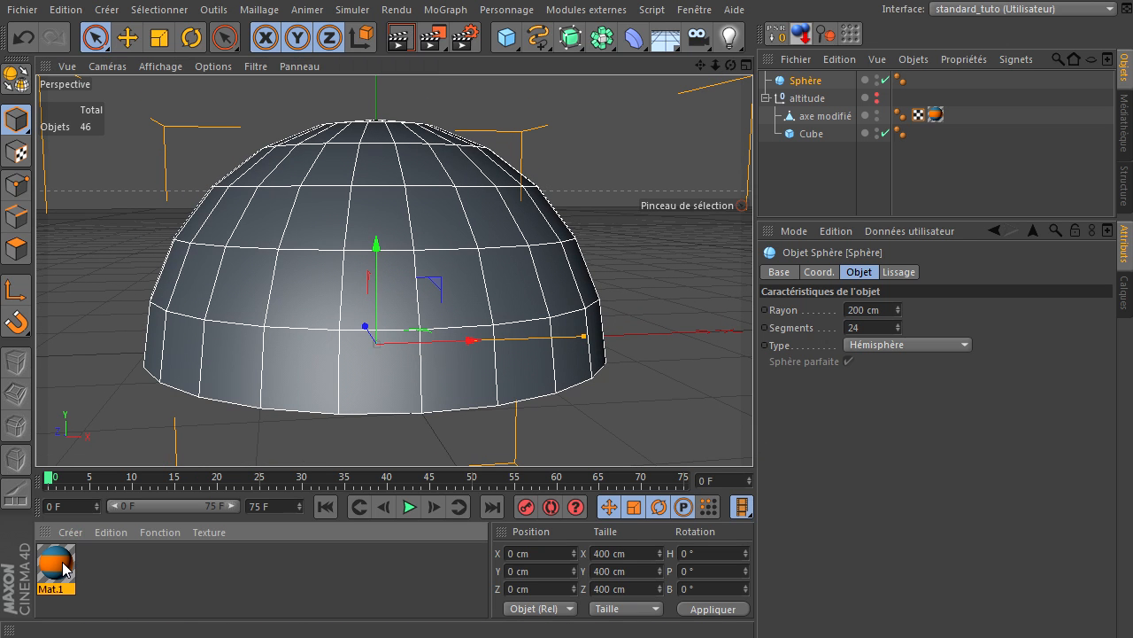
Apply the Mat.1 material to the hemisphere and turn on the interactive render region over it
left_click_drag(56, 564, 800, 81)
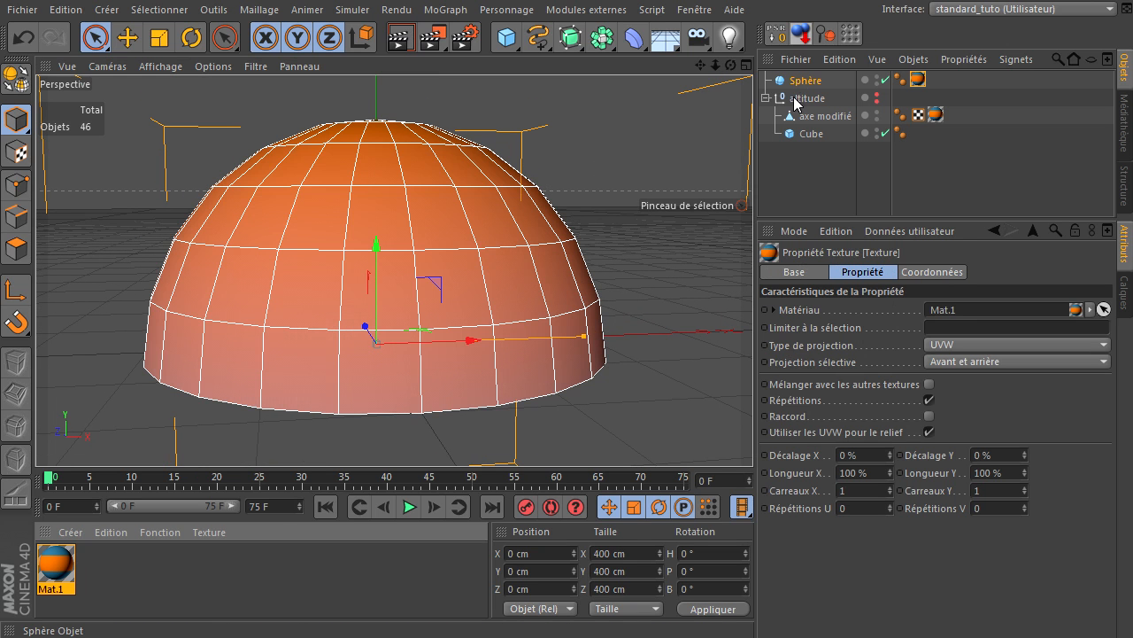
mouse_move(699, 65)
left_mouse_down()
mouse_move(752, 434)
mouse_move(693, 63)
left_mouse_up()
left_click_drag(431, 39, 514, 277)
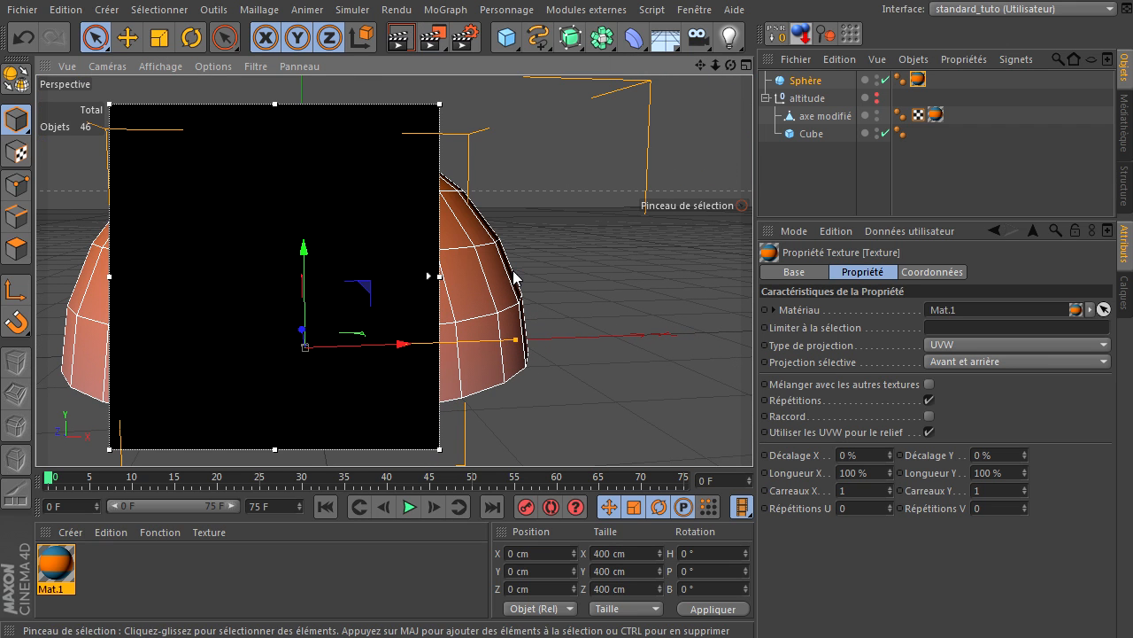
Open the settings of the Masque de terrain layer inside Mat.1's Calque colour texture
double_click(55, 571)
left_click_drag(549, 93, 897, 28)
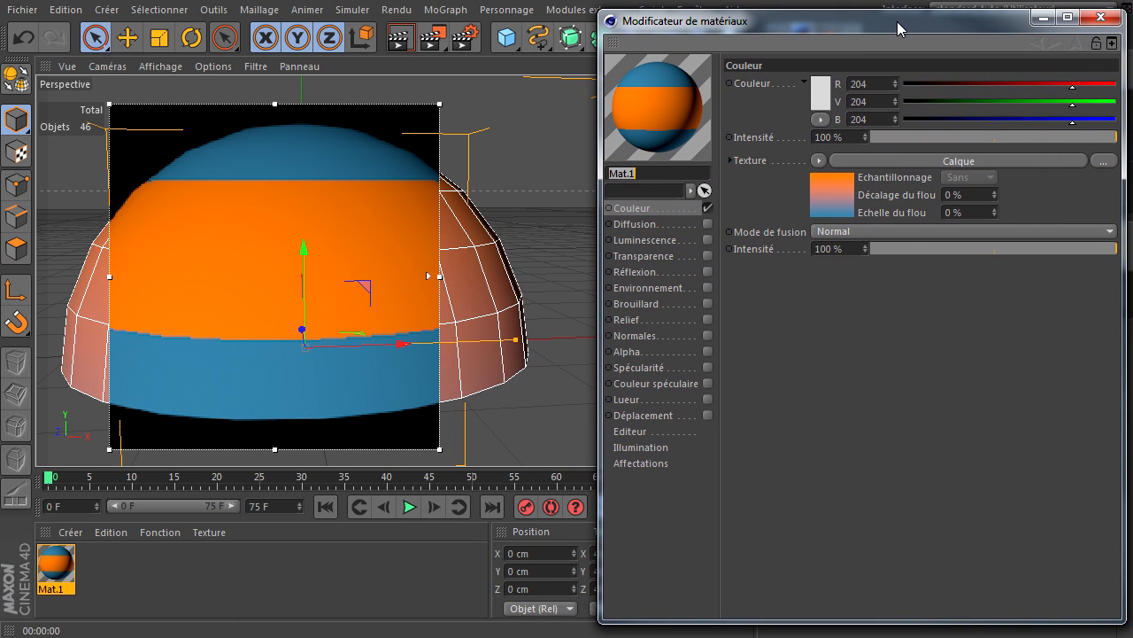
left_click(911, 163)
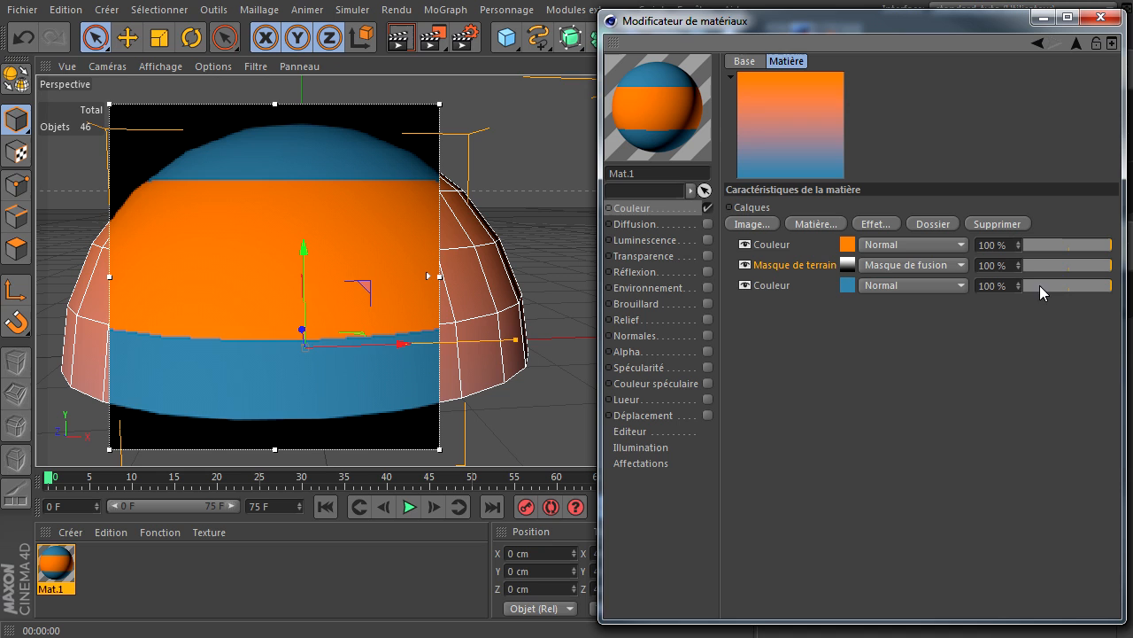
left_click(850, 266)
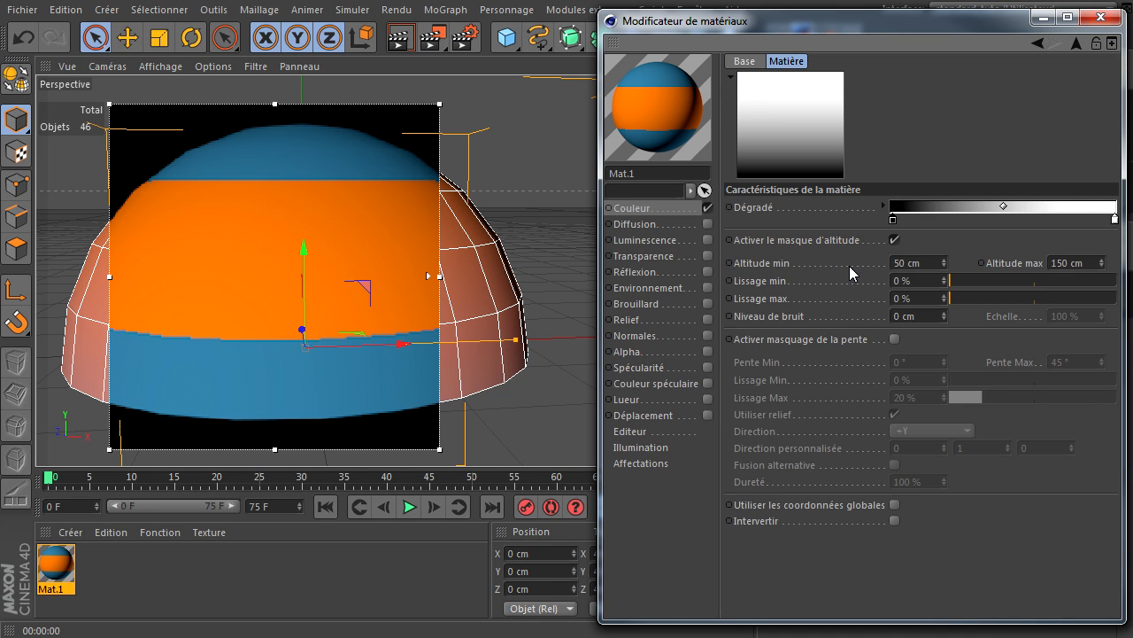
Disable the altitude mask, enable slope masking instead, and widen the interactive render region to cover the whole hemisphere
left_click(892, 240)
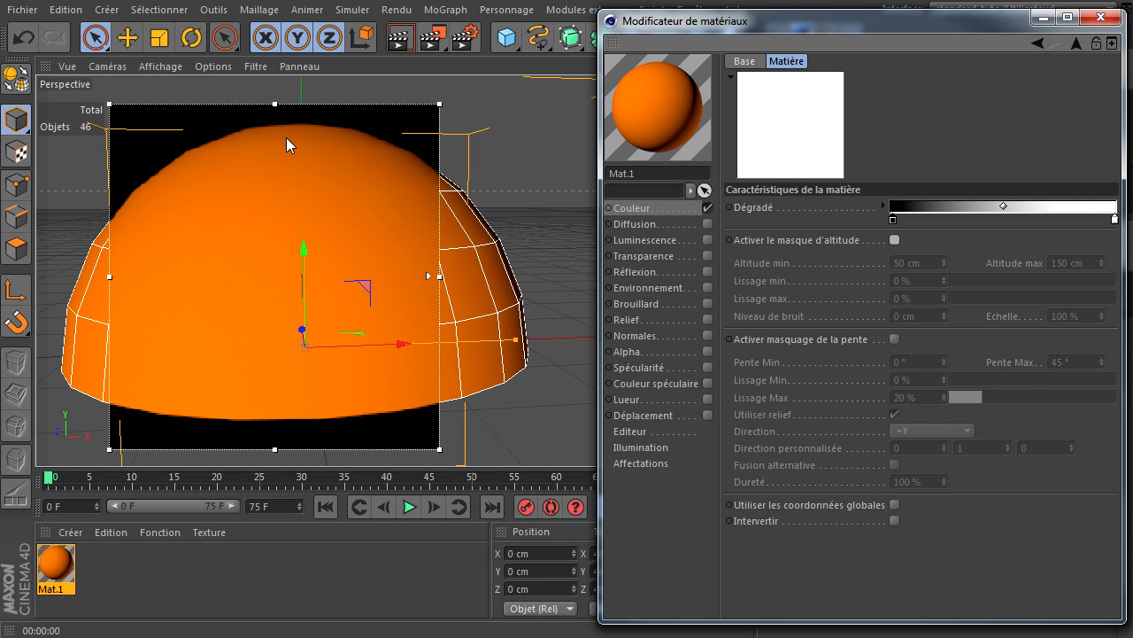
left_click(894, 339)
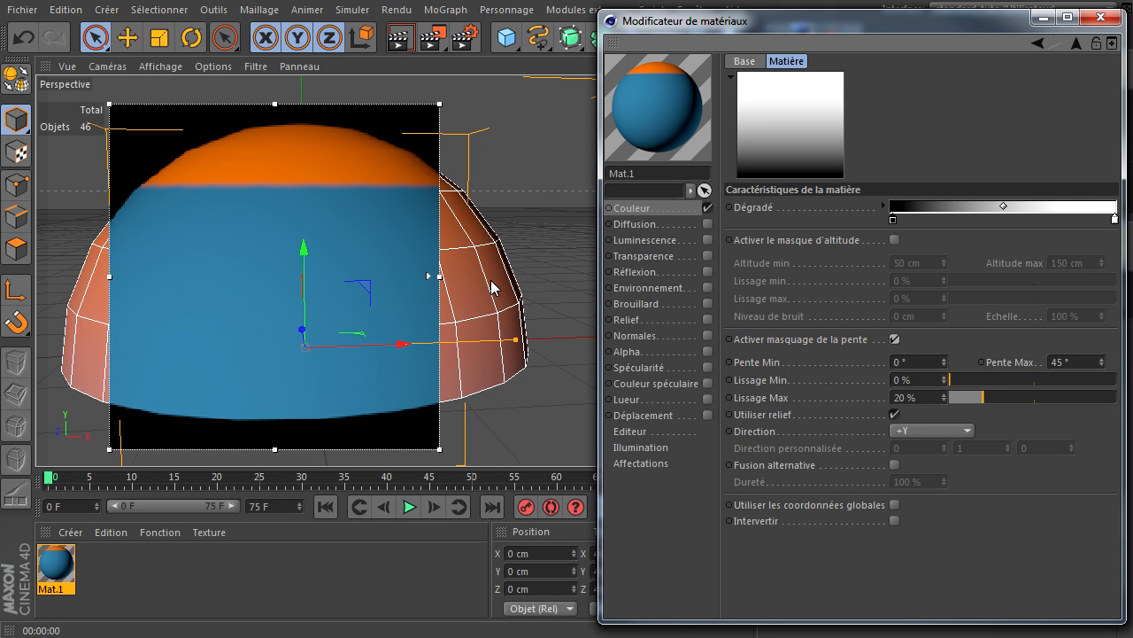
left_click_drag(448, 282, 546, 290)
left_click_drag(110, 278, 53, 279)
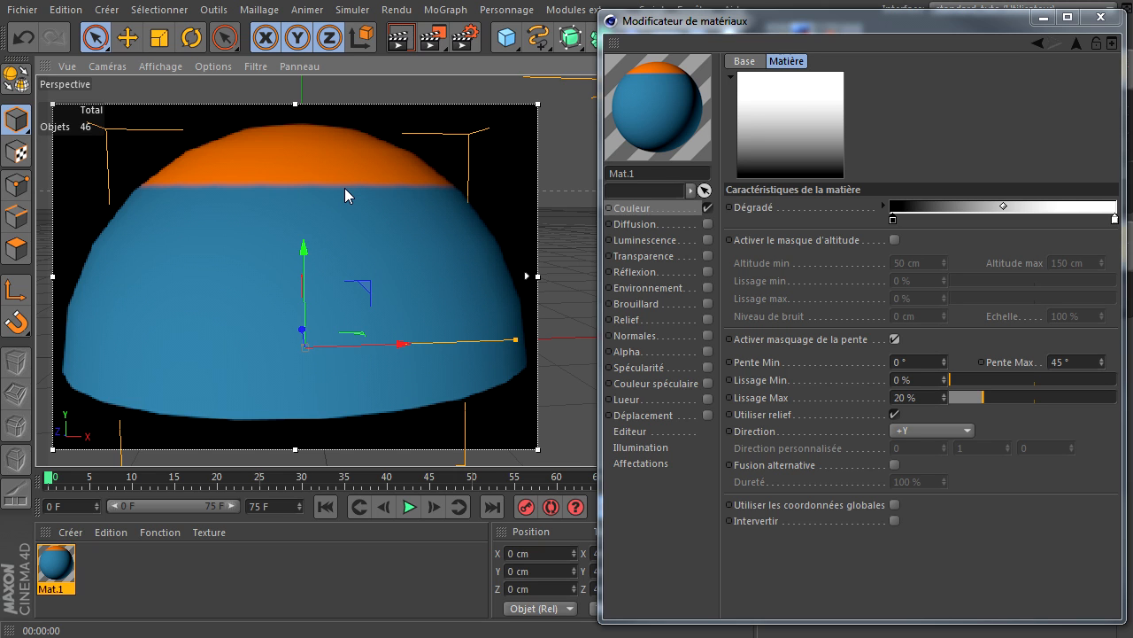
Set the slope mask's Pente Min to 20° and Pente Max to 60°
left_click(914, 367)
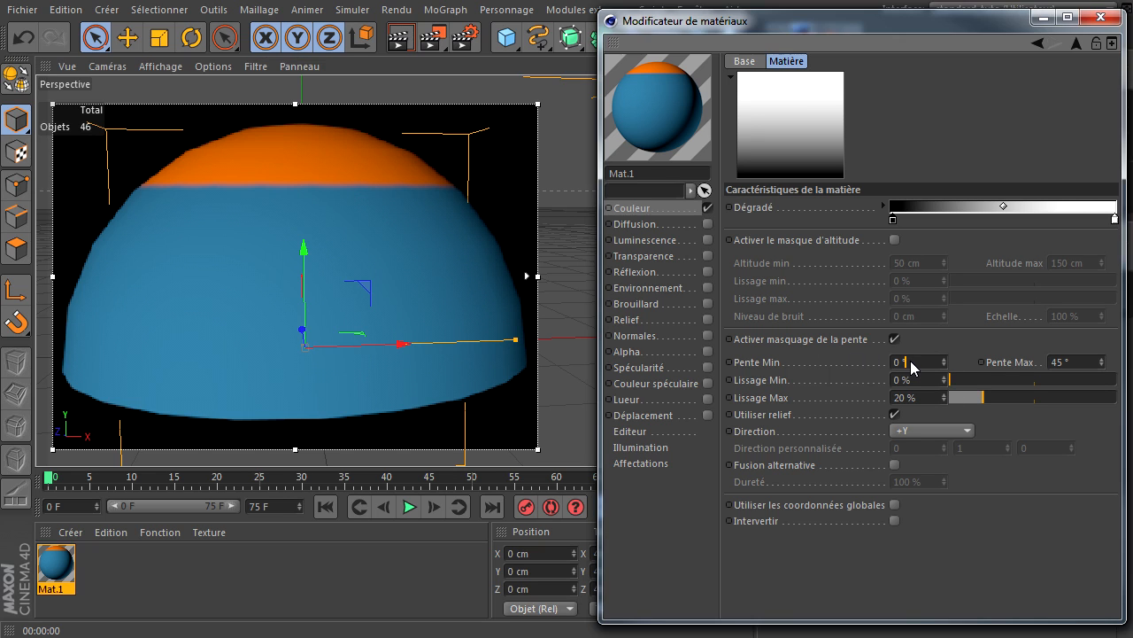
left_click(1088, 364)
double_click(917, 363)
type("20")
double_click(1091, 364)
type("60")
key("Return")
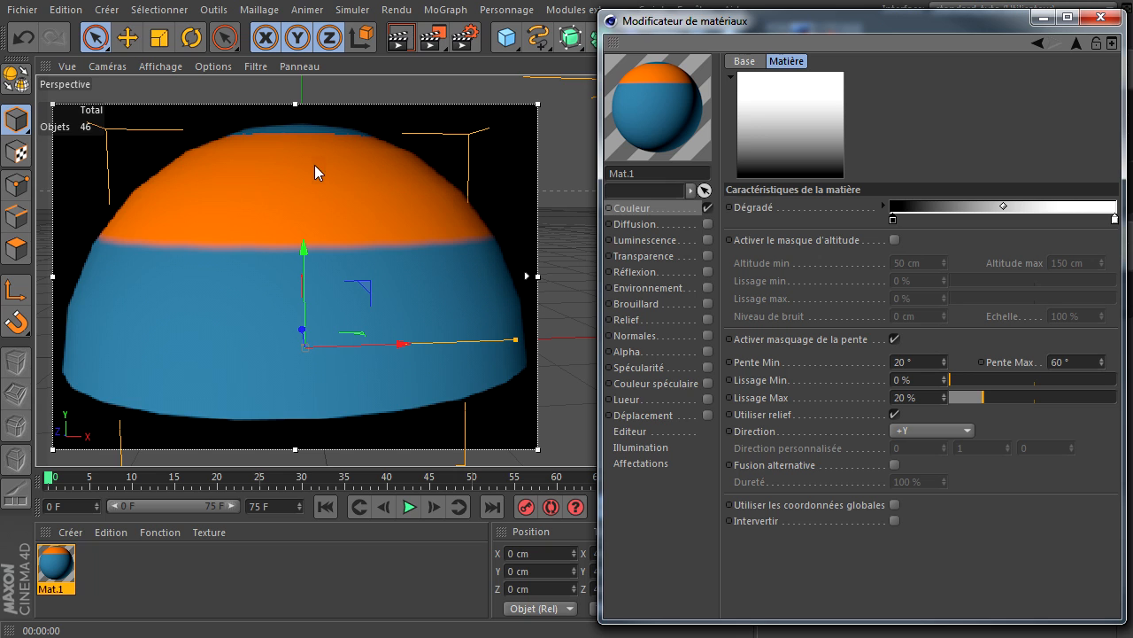
Set Pente Min to 40° and soften the slope mask with Lissage Min at 66 % and Lissage Max at 65 %
double_click(932, 363)
type("40")
key("Return")
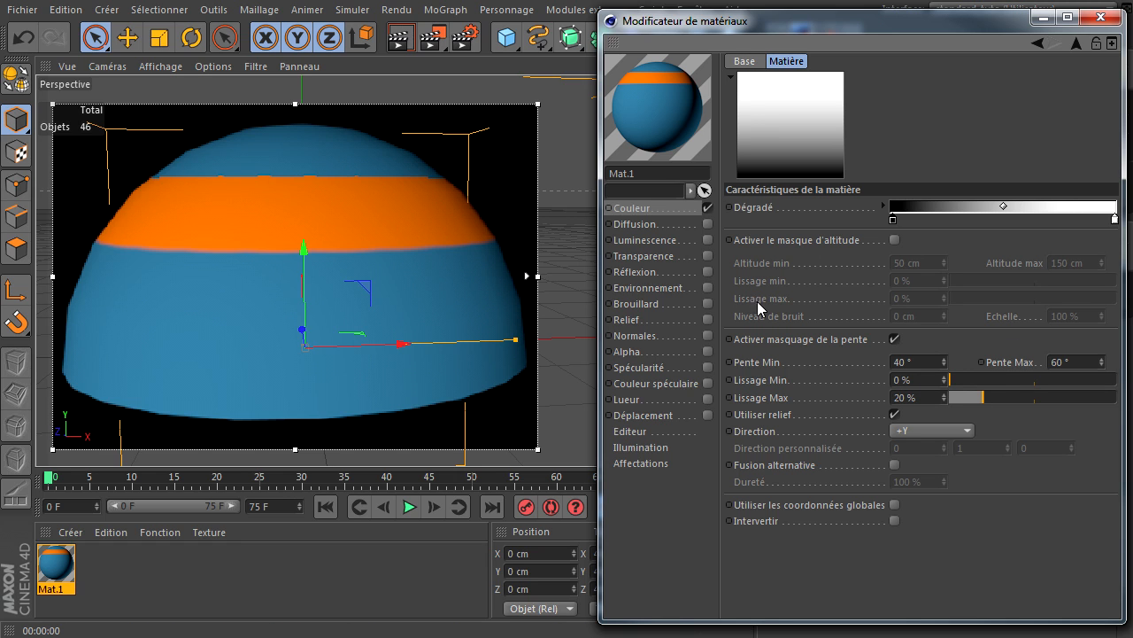
left_click_drag(1058, 381, 1060, 379)
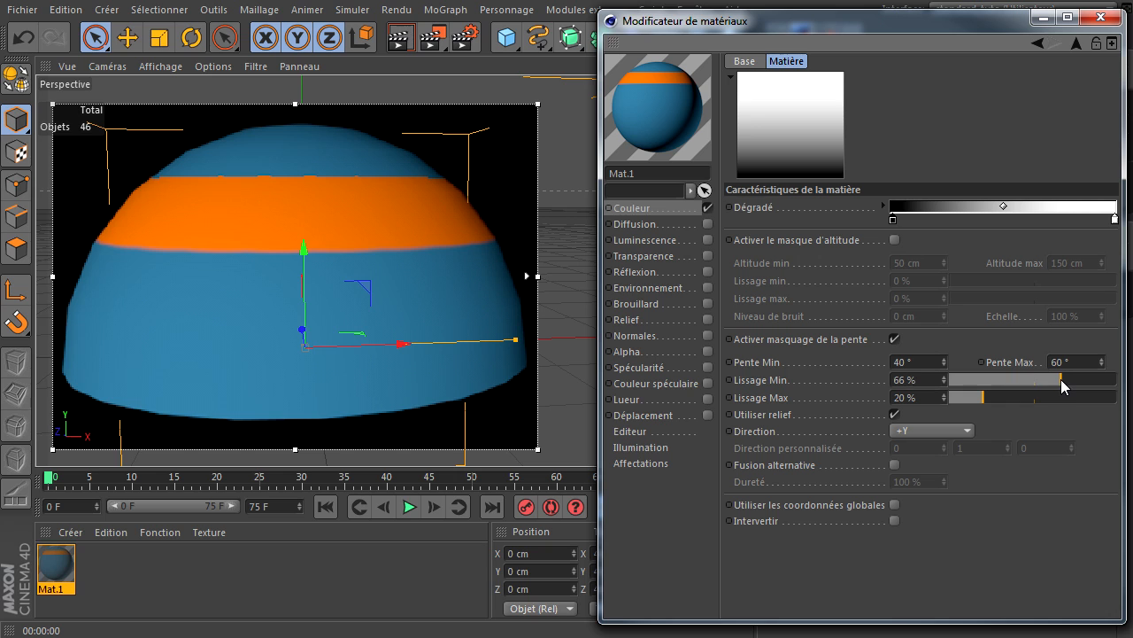
left_click(1059, 396)
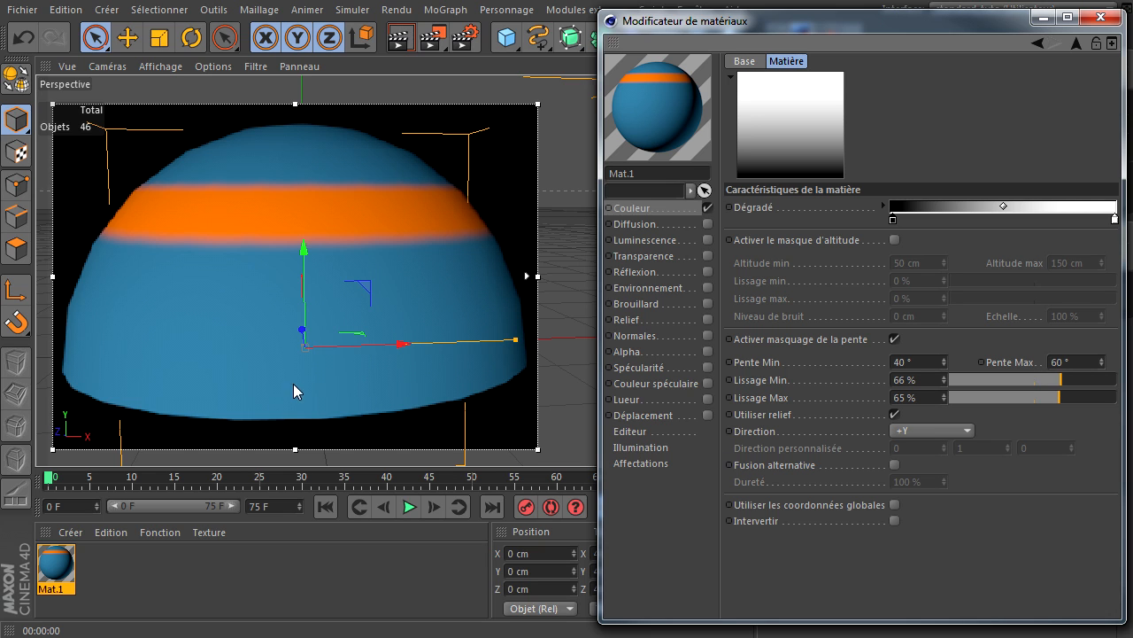
Set the slope mask's Direction to Personnalisé and enter 1 as the first component of the custom direction
left_click(909, 432)
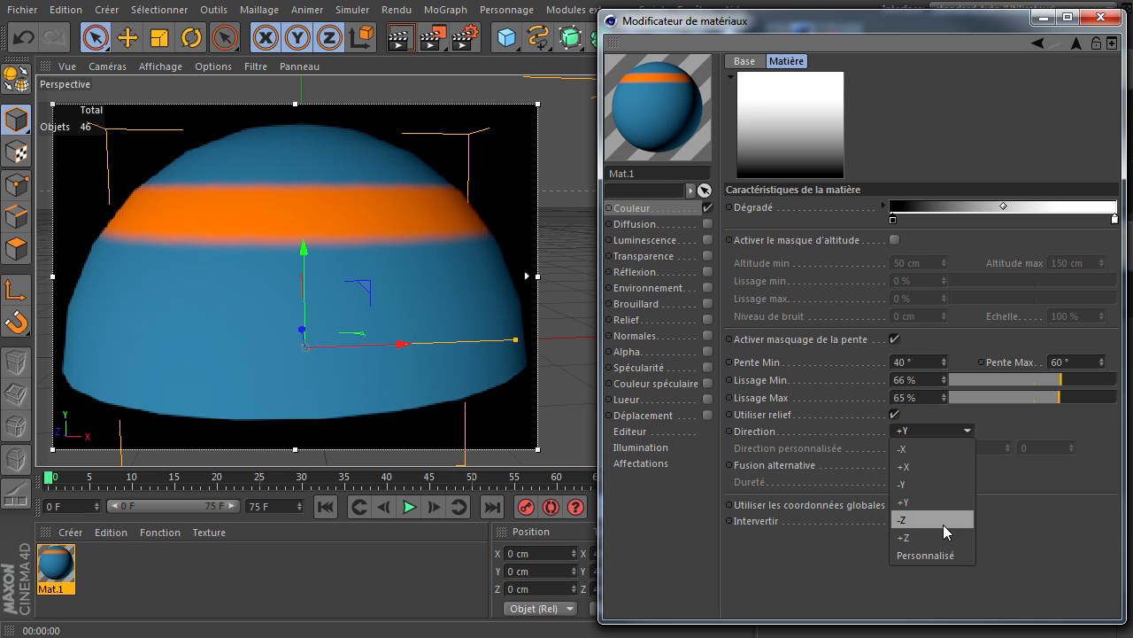
left_click(1043, 537)
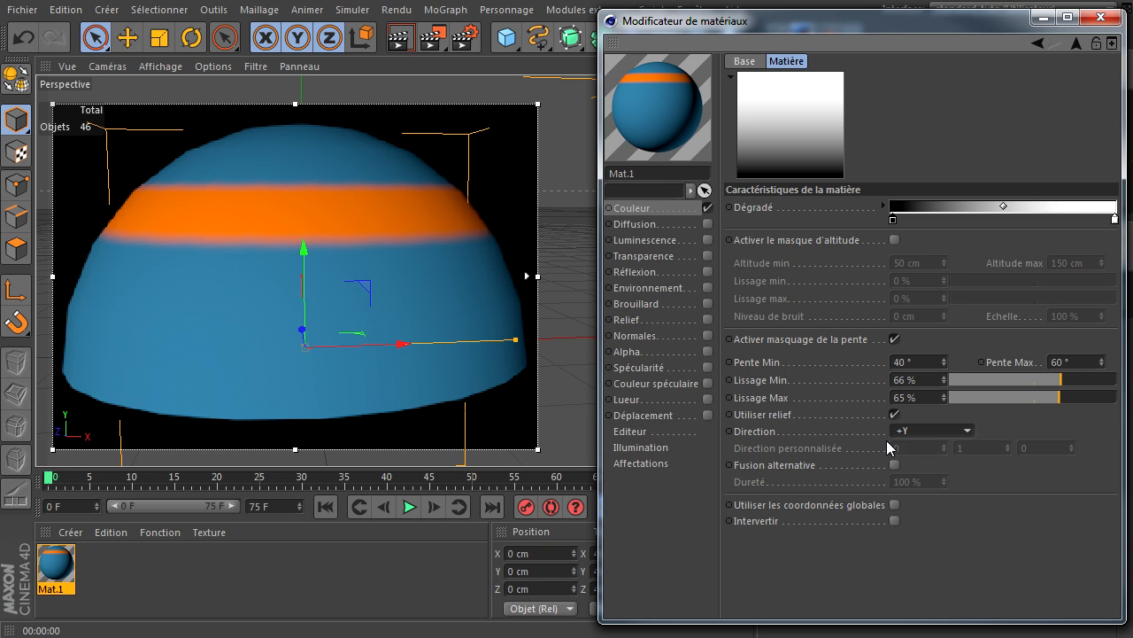
left_click(963, 439)
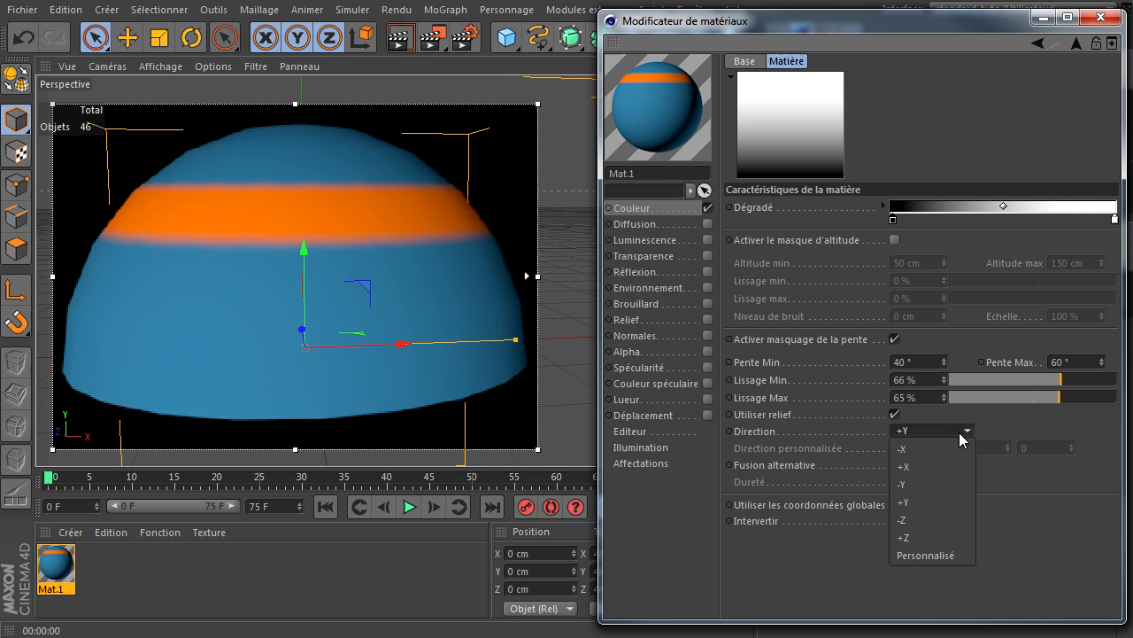
left_click(930, 554)
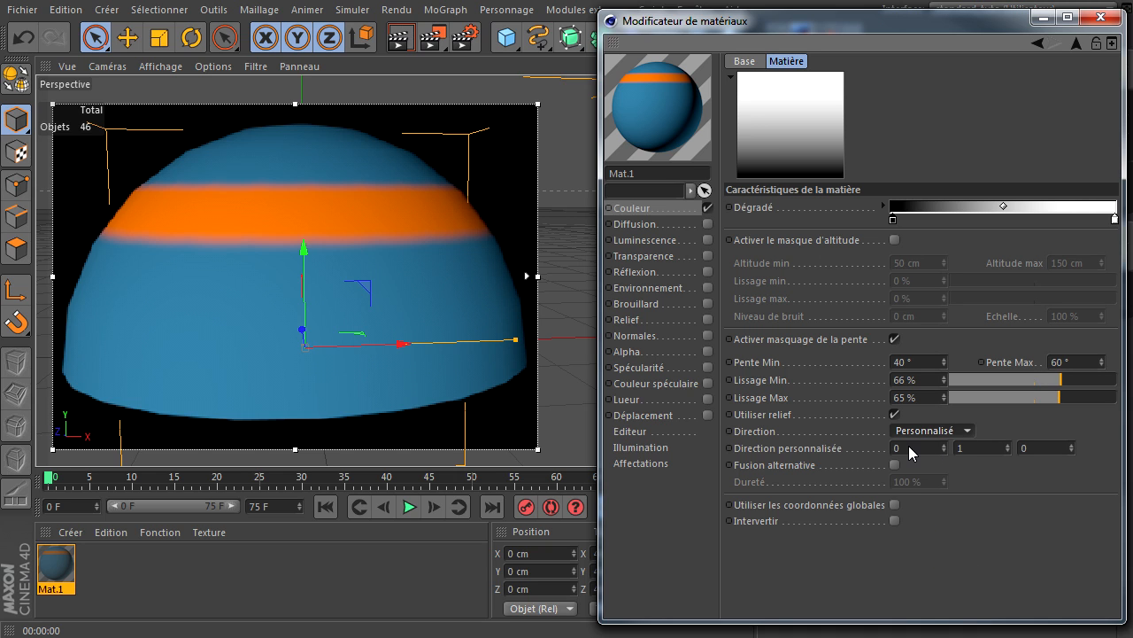
left_click(908, 448)
type("1")
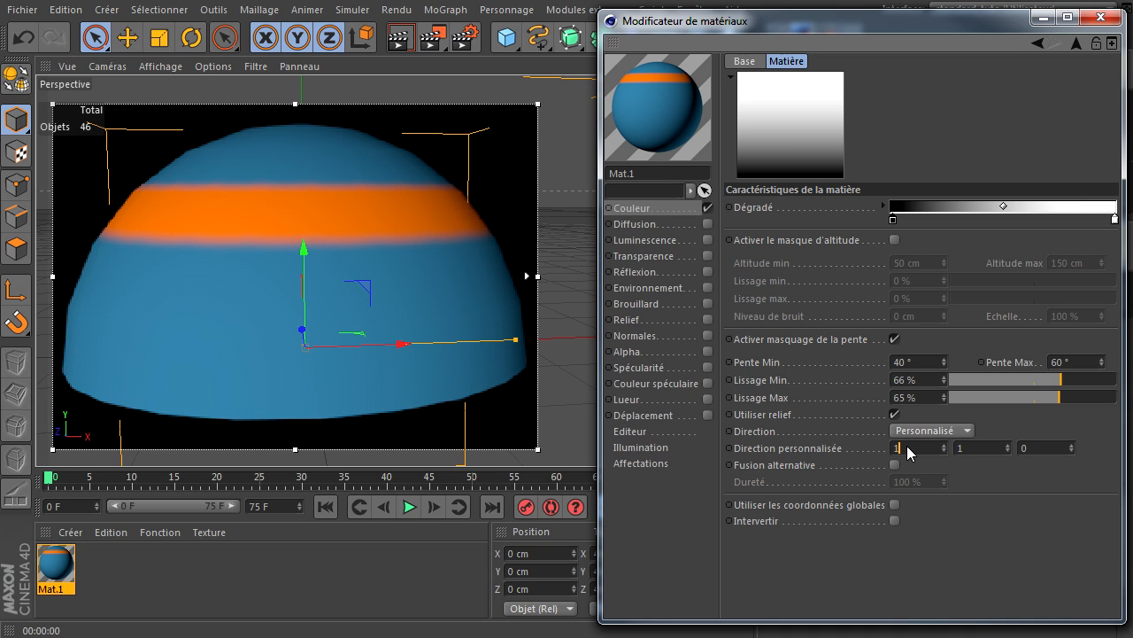
Set the slope mask's custom direction to 1 in X, reset it to 0, and choose +Y as the direction
key("Return")
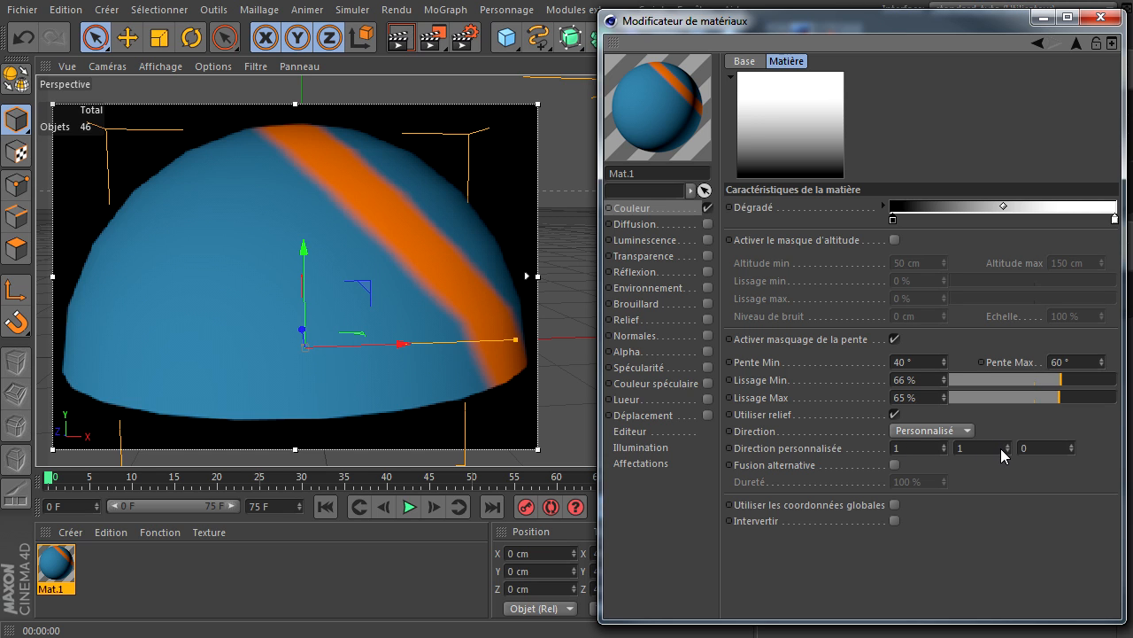
double_click(926, 450)
type("0")
left_click(978, 546)
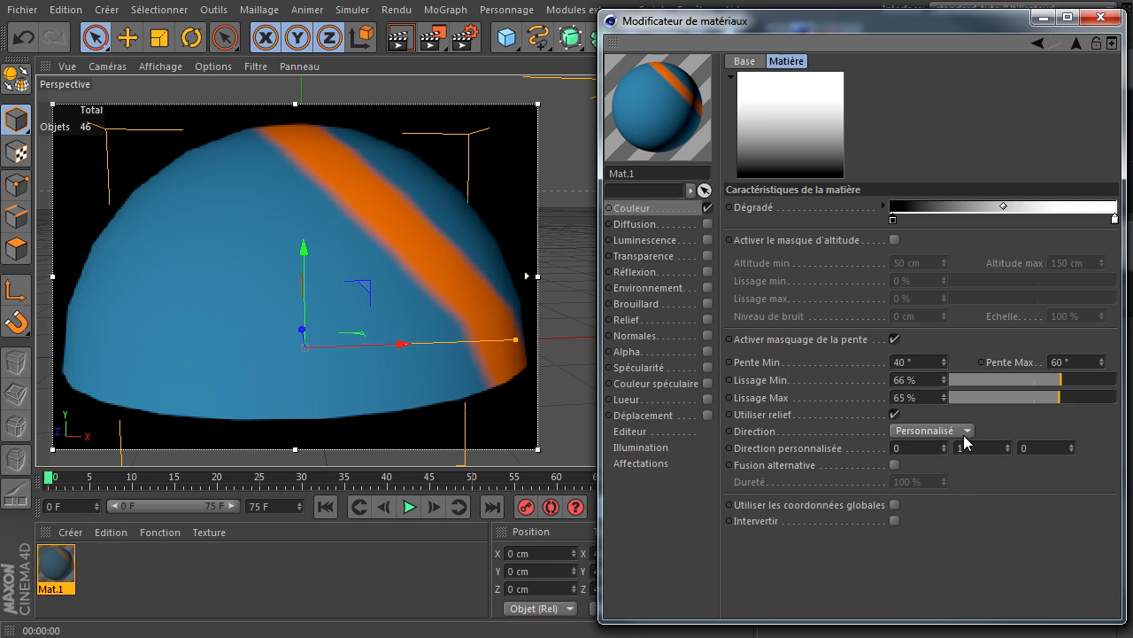
left_click(966, 432)
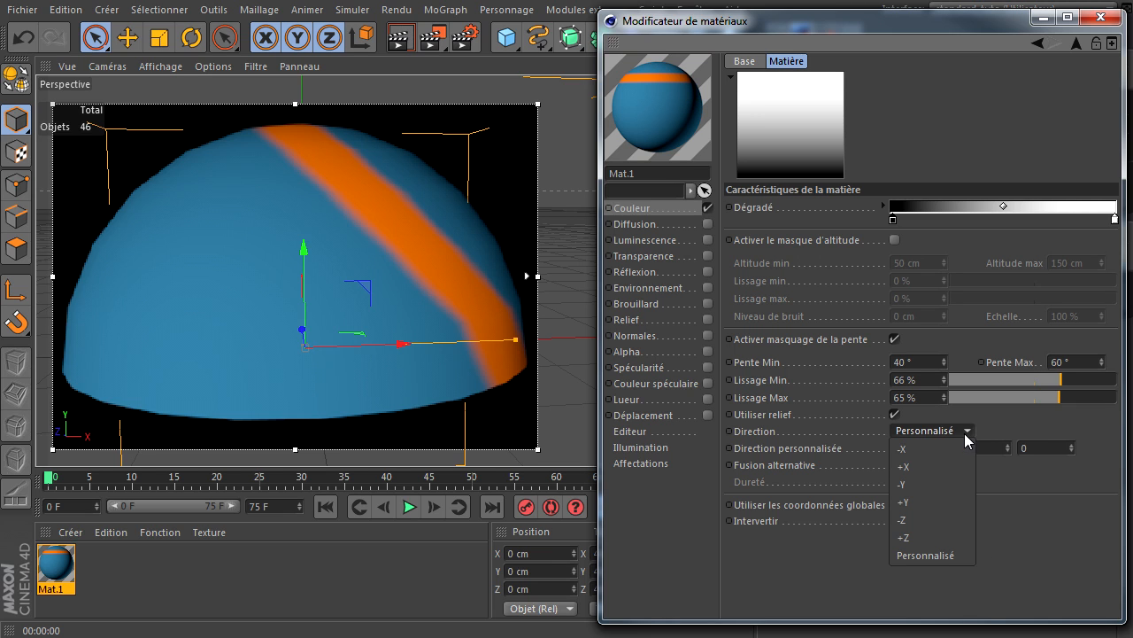
left_click(954, 502)
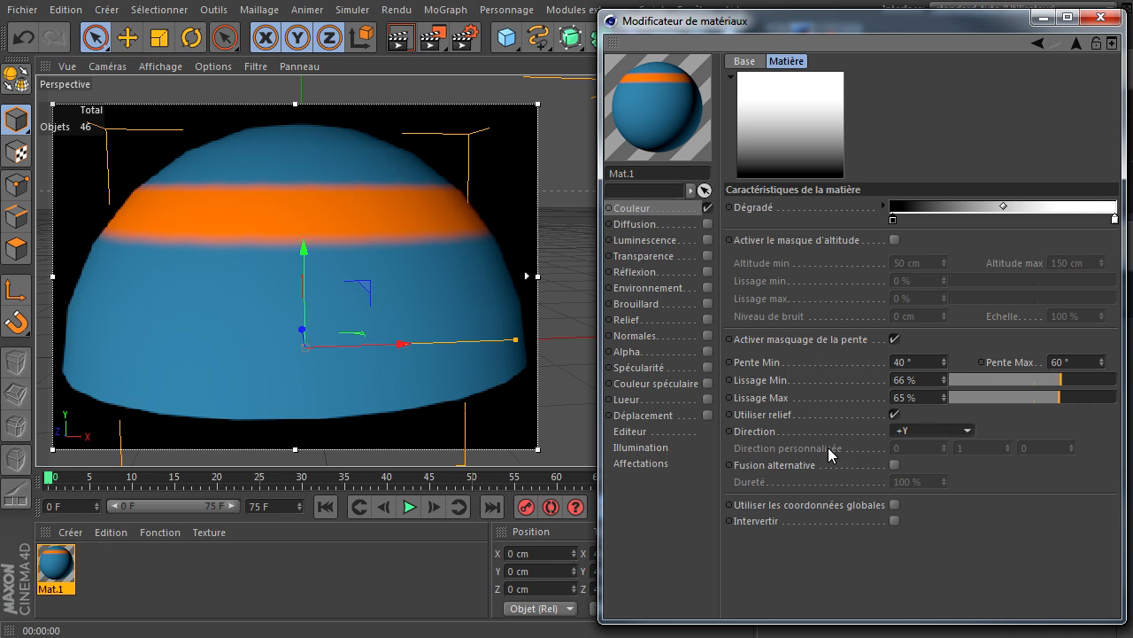
Try the Fusion alternative option on the slope mask and turn it off again
left_click(895, 467)
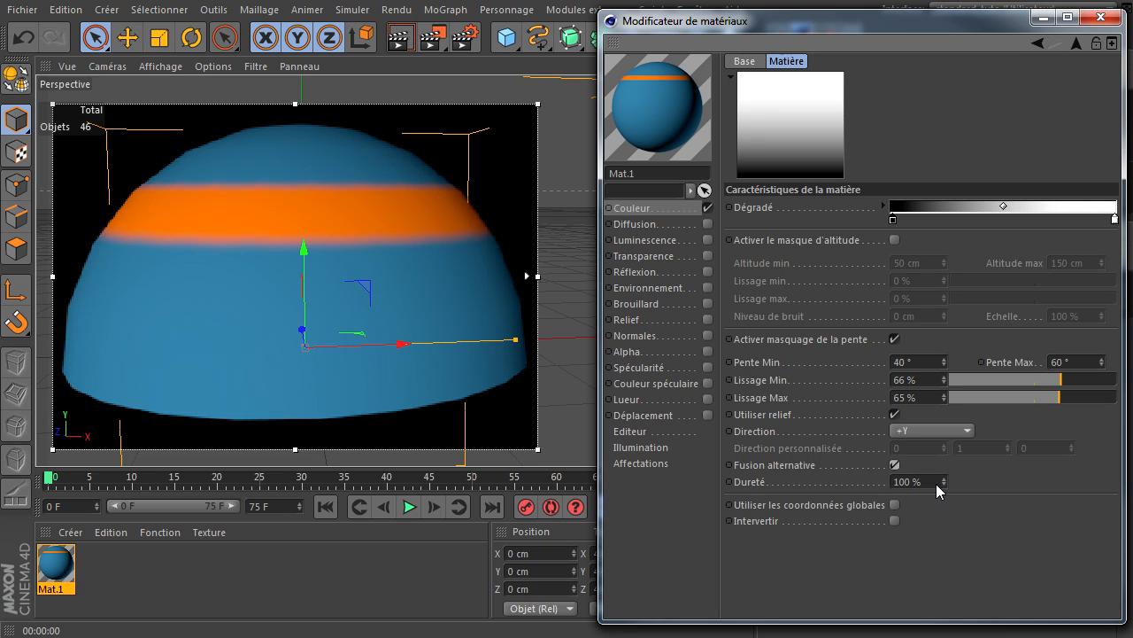
left_click(895, 465)
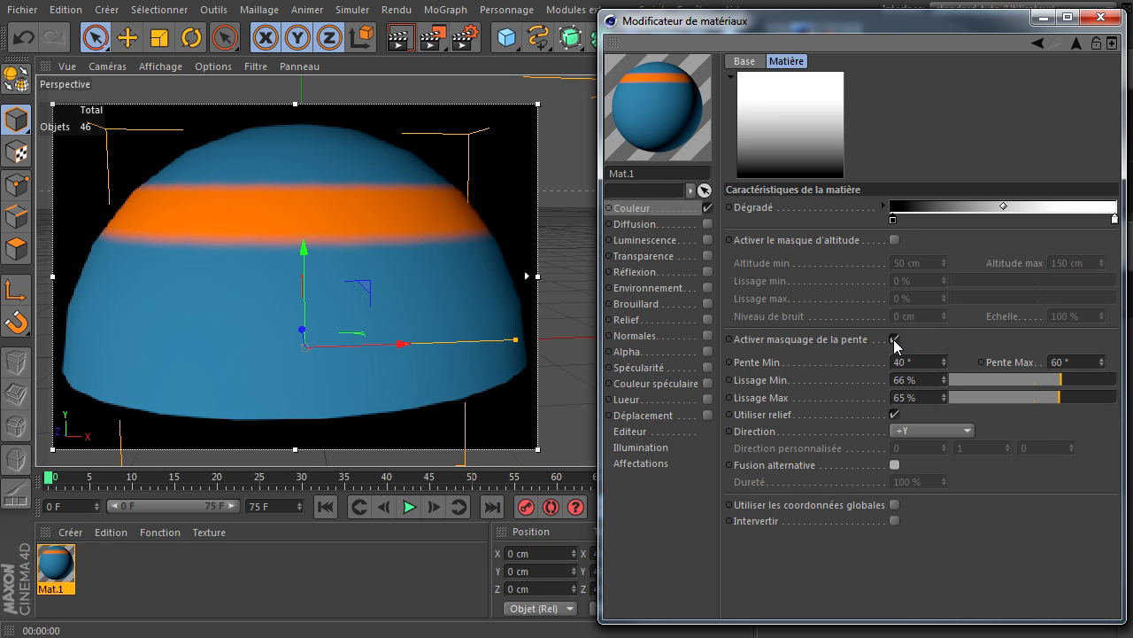
Switch Mat.1's terrain mask from slope masking to altitude masking and close the material editor
left_click(894, 239)
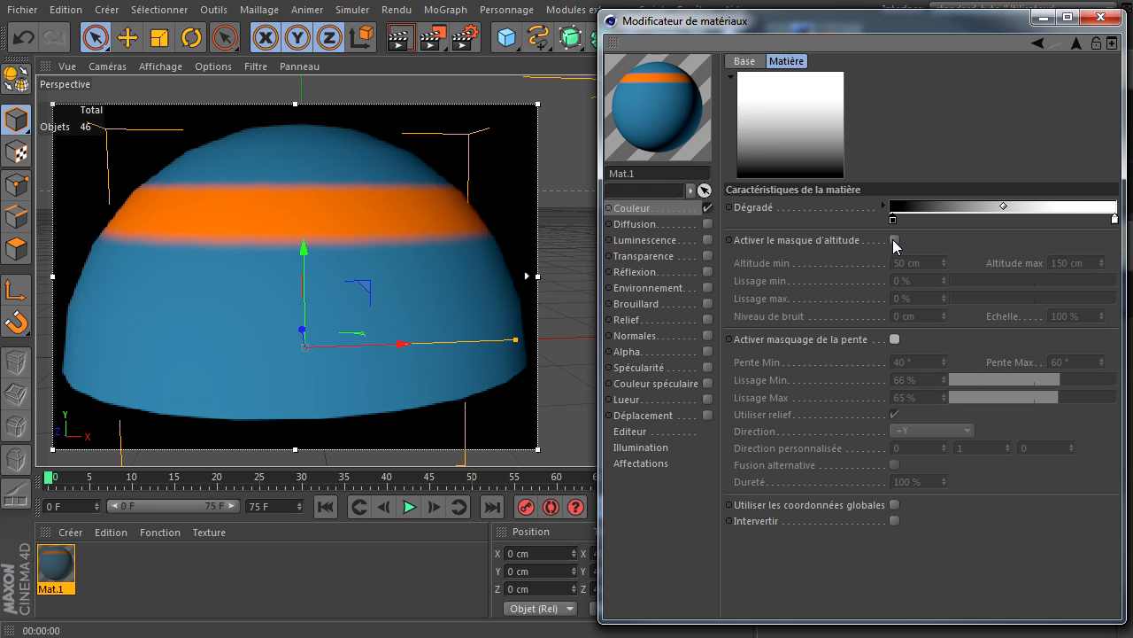
left_click(1101, 18)
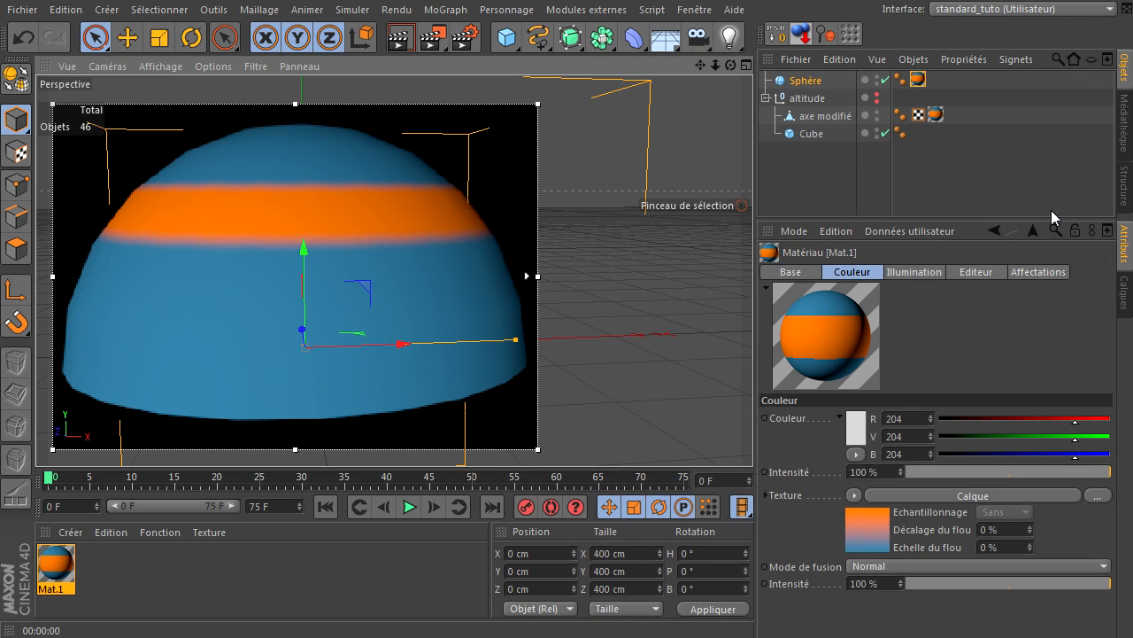
double_click(55, 565)
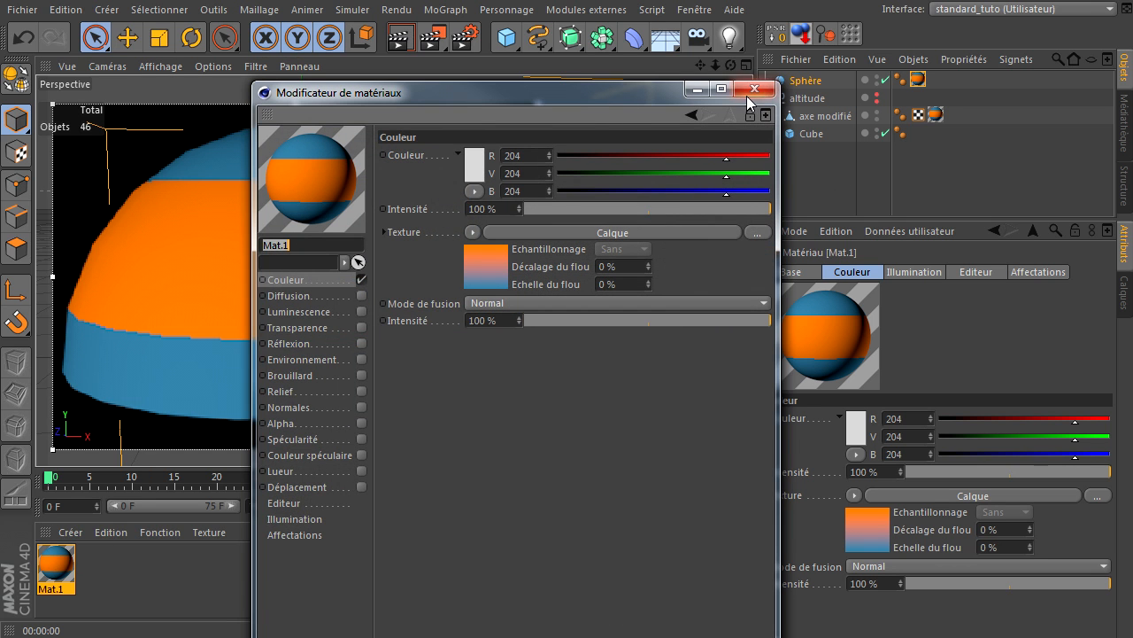
left_click(747, 94)
Delete the Sphère object and make the altitude group visible in the viewport and render
left_click(811, 83)
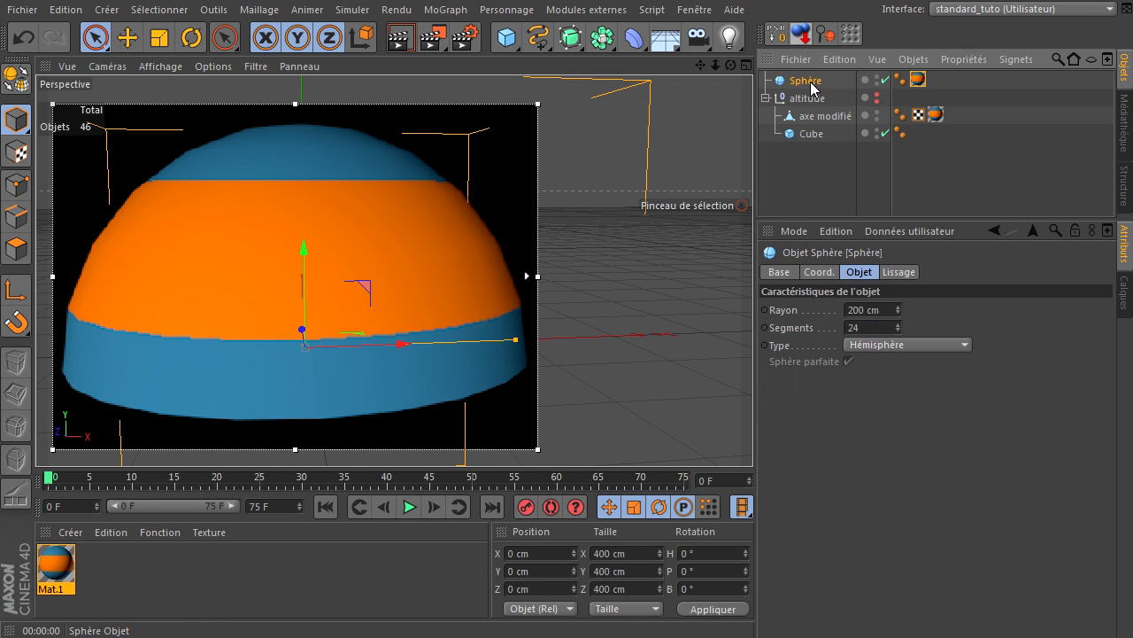
key("Delete")
left_click(877, 77)
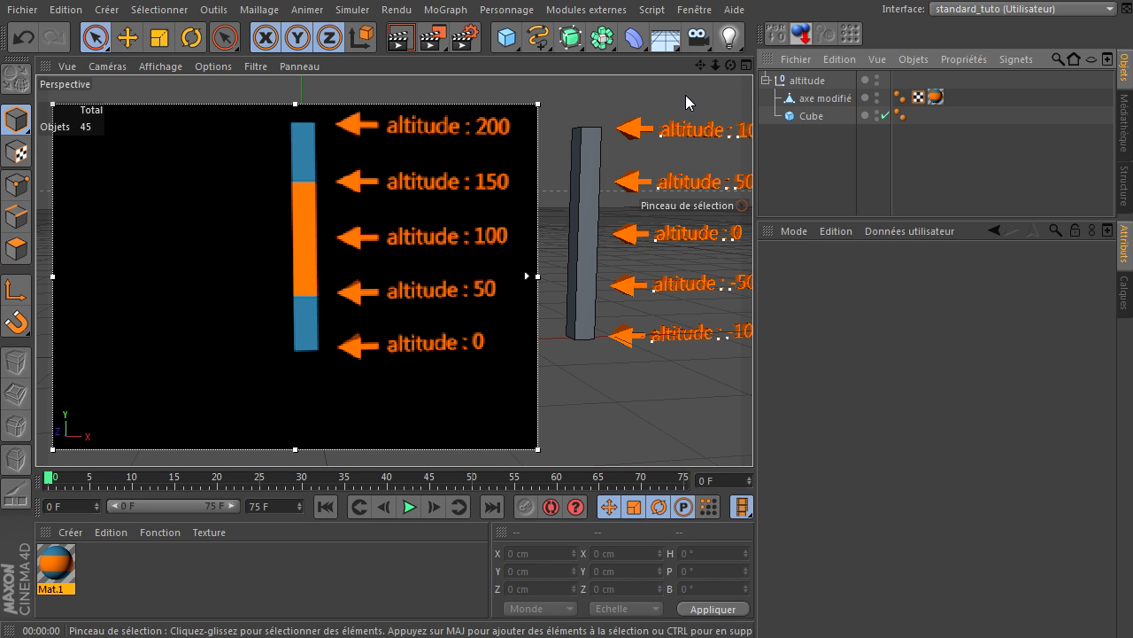
Frame both altitude pillars and narrow the interactive render region to the first pillar and its labels
left_click_drag(700, 67, 690, 627)
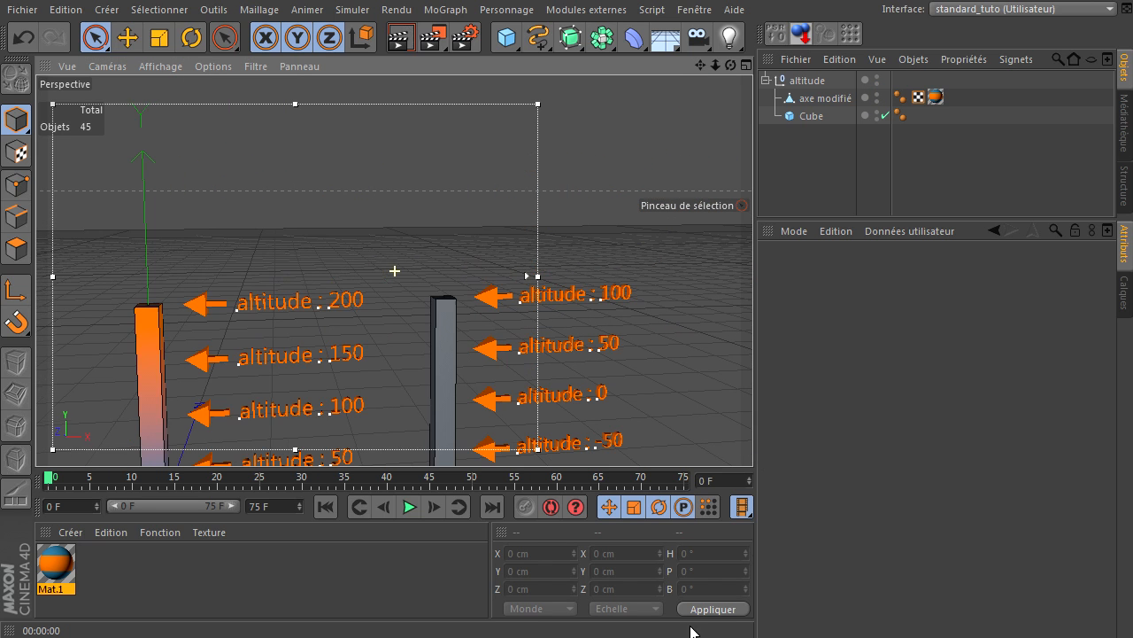
left_click_drag(531, 277, 398, 276)
left_click_drag(752, 433, 752, 434)
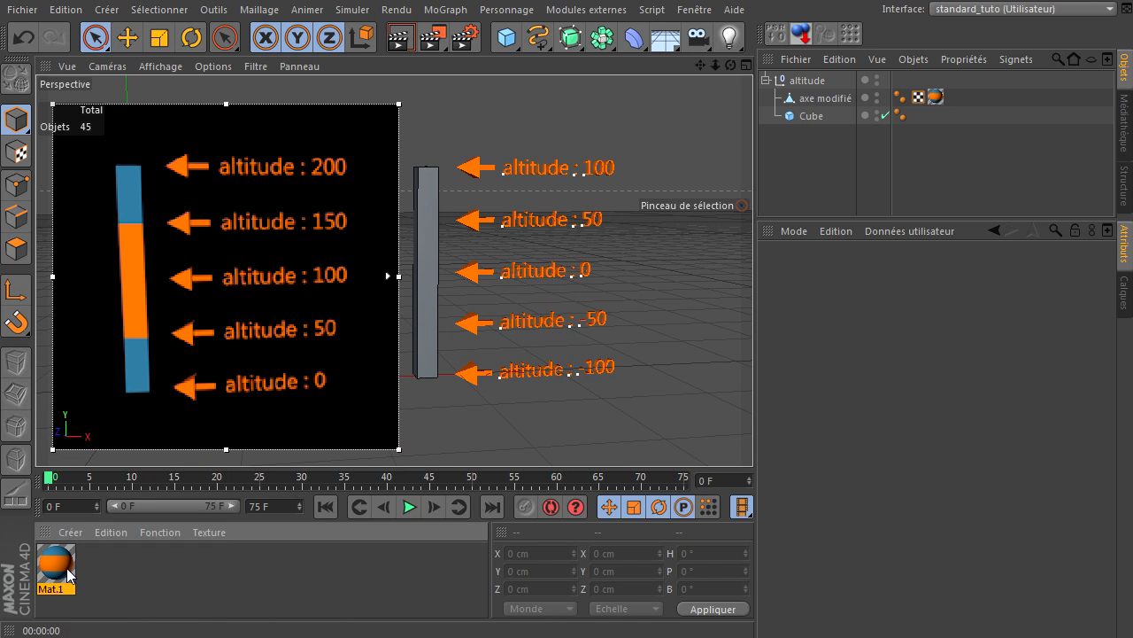
Open Mat.1 for editing and select the axe modifié and Cube pillars in turn to compare their axis positions
double_click(55, 567)
left_click_drag(407, 92, 975, 82)
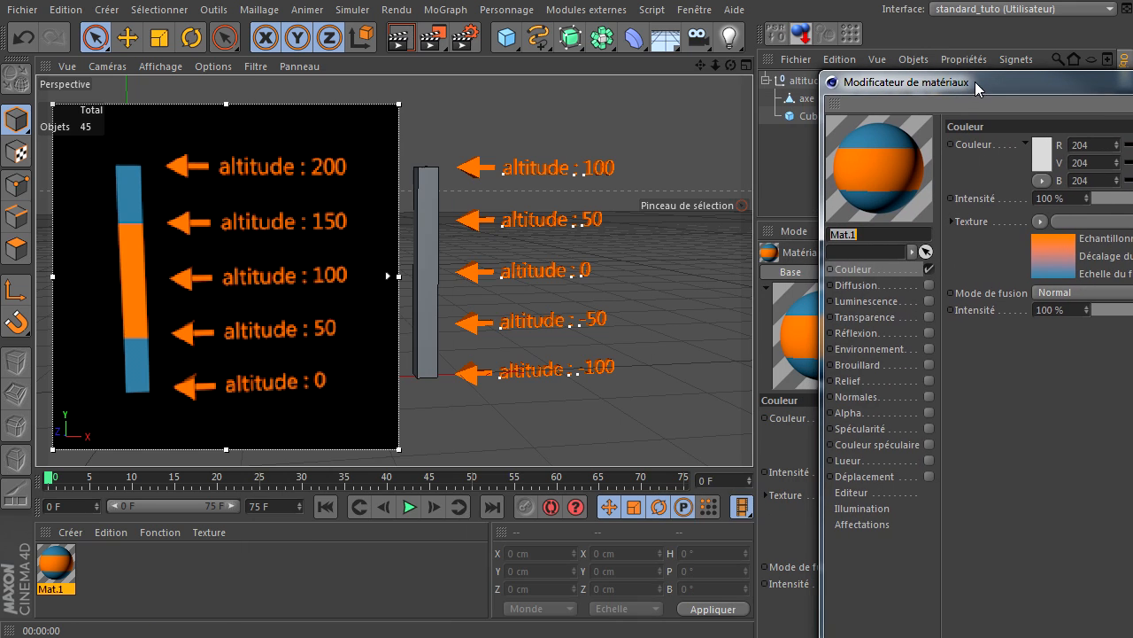
left_click(129, 299)
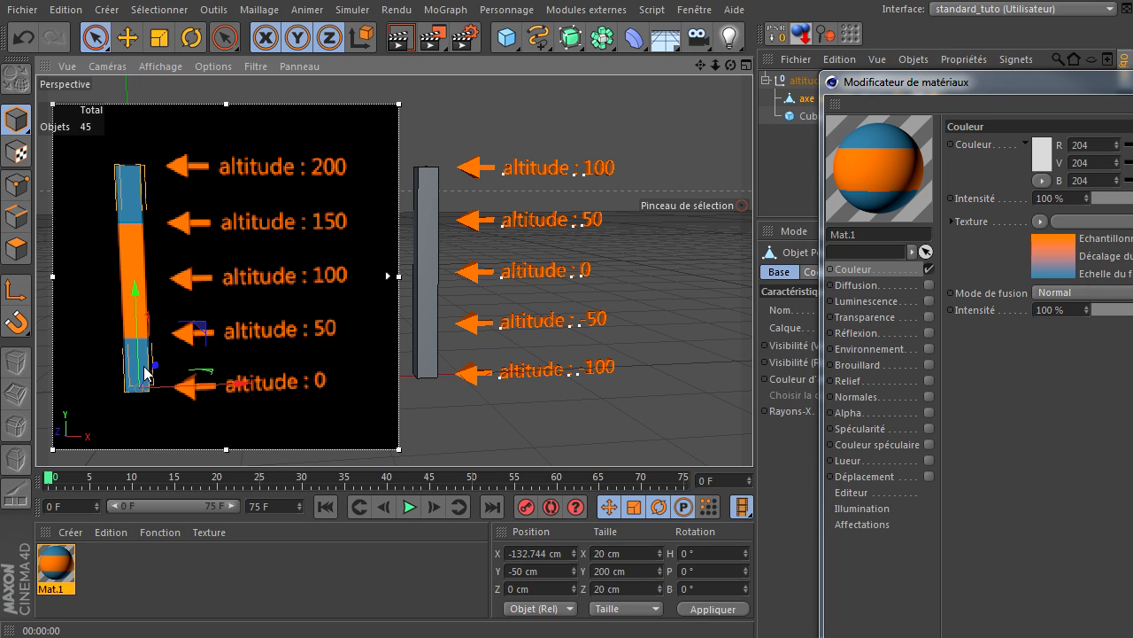
left_click(418, 326)
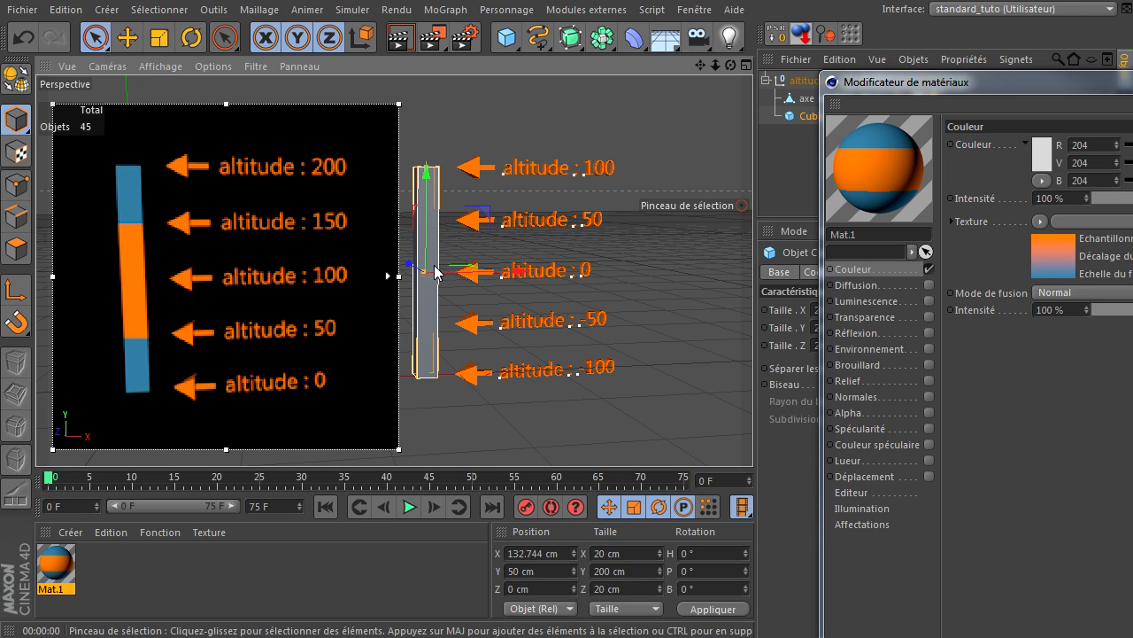
Open the Masque de terrain layer's settings inside Mat.1's color texture
left_click_drag(1015, 86, 878, 39)
left_click(905, 168)
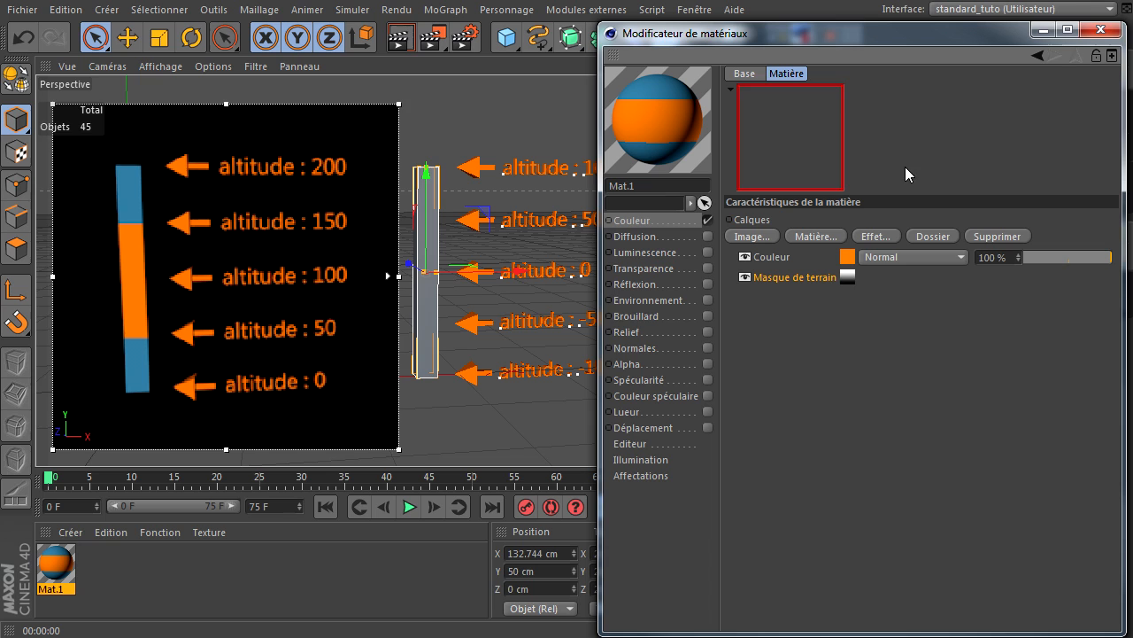
left_click(849, 279)
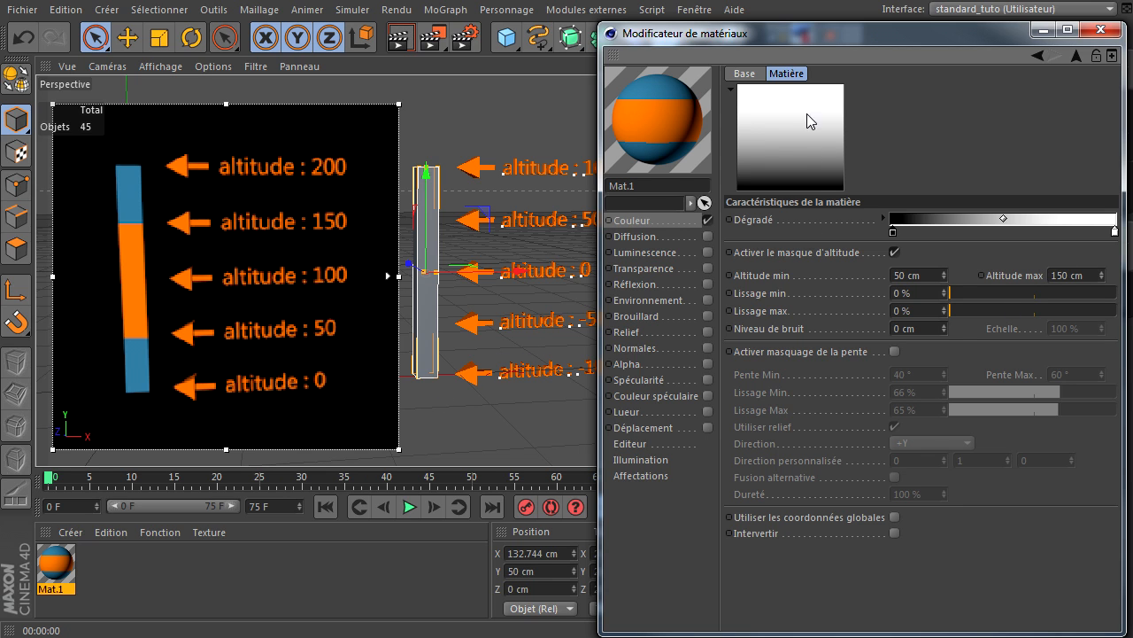
left_click_drag(826, 40, 826, 29)
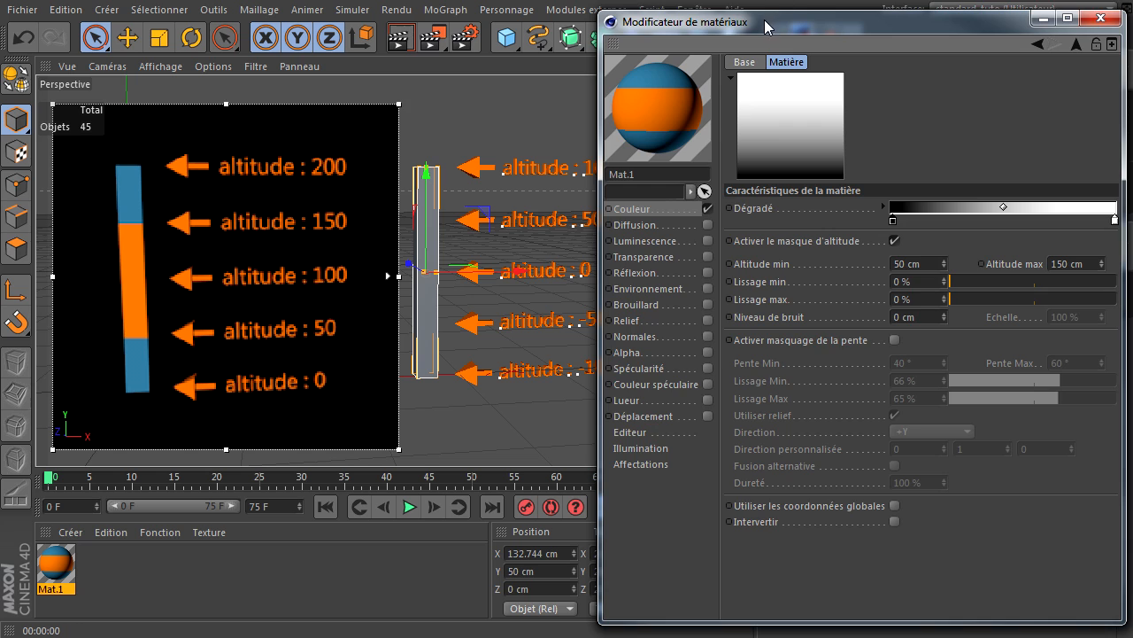
Apply Mat.1 to the Cube and widen the interactive render region to cover that pillar
left_click_drag(770, 25, 858, 197)
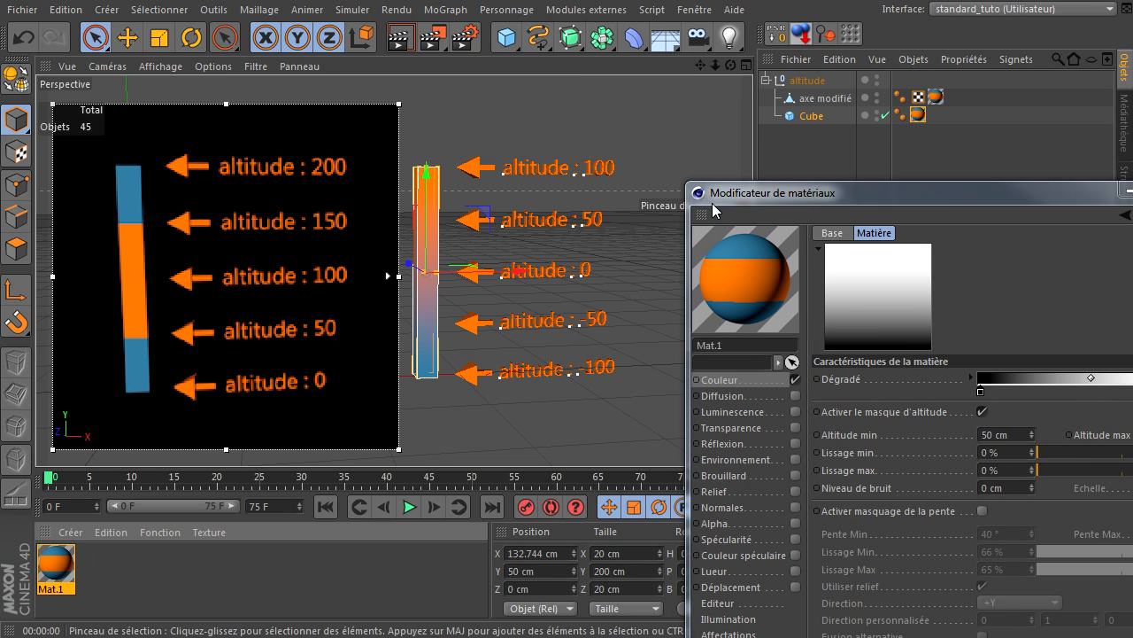
left_click_drag(752, 194, 659, 30)
left_click_drag(412, 283, 500, 277)
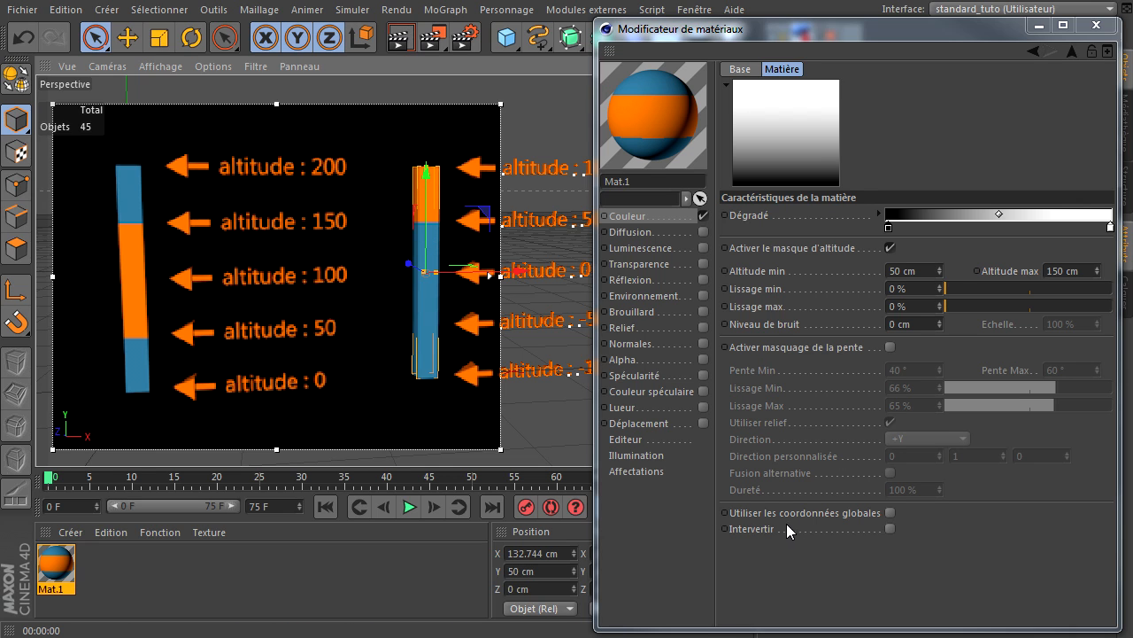
Try global coordinates on the terrain mask while raising the Cube, undo the move and turn the option off
left_click(889, 513)
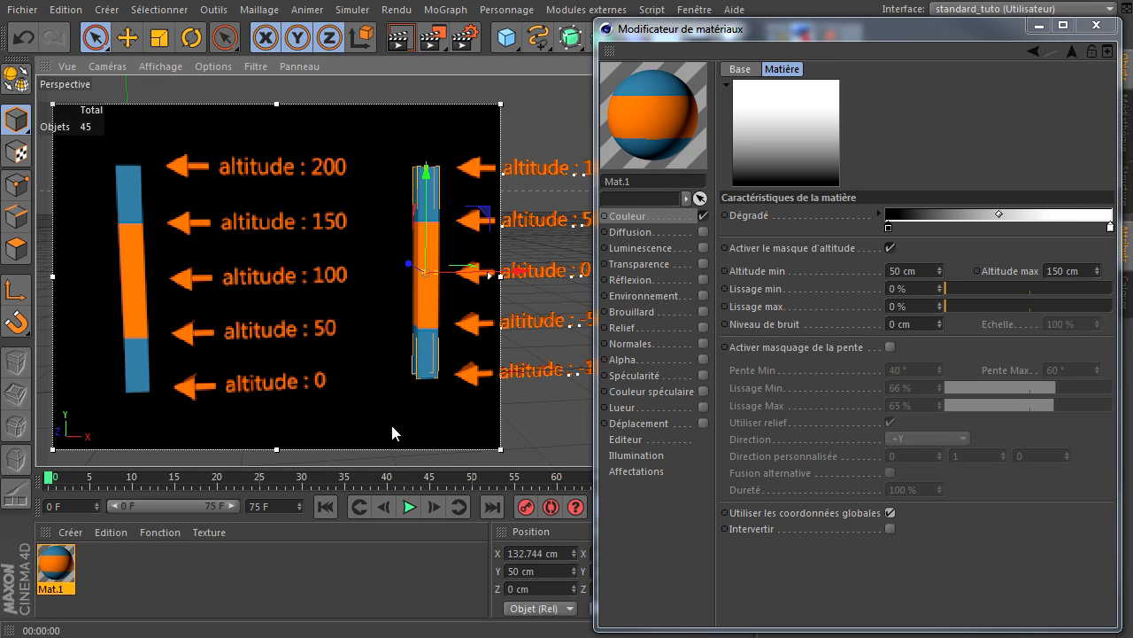
left_click_drag(426, 194, 434, 133)
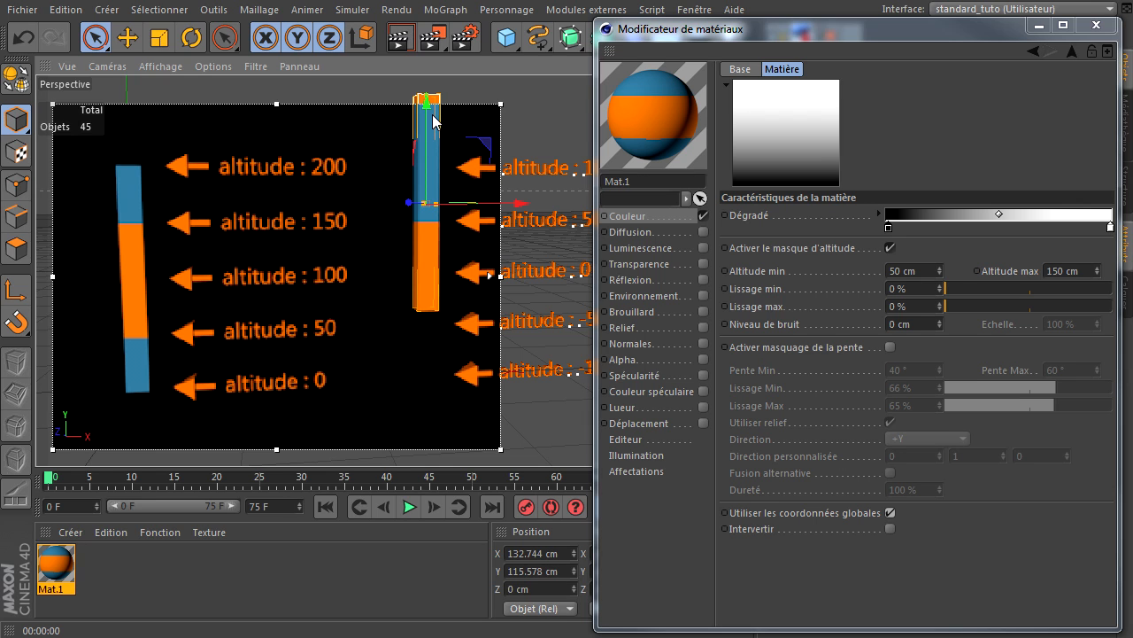
left_click(26, 42)
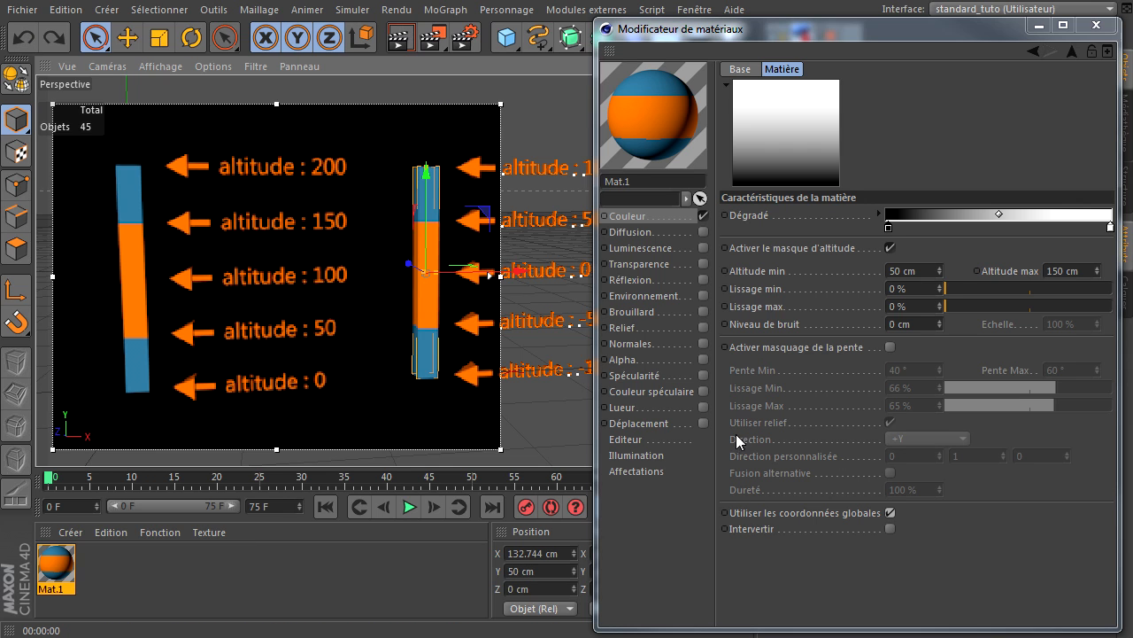
left_click(892, 513)
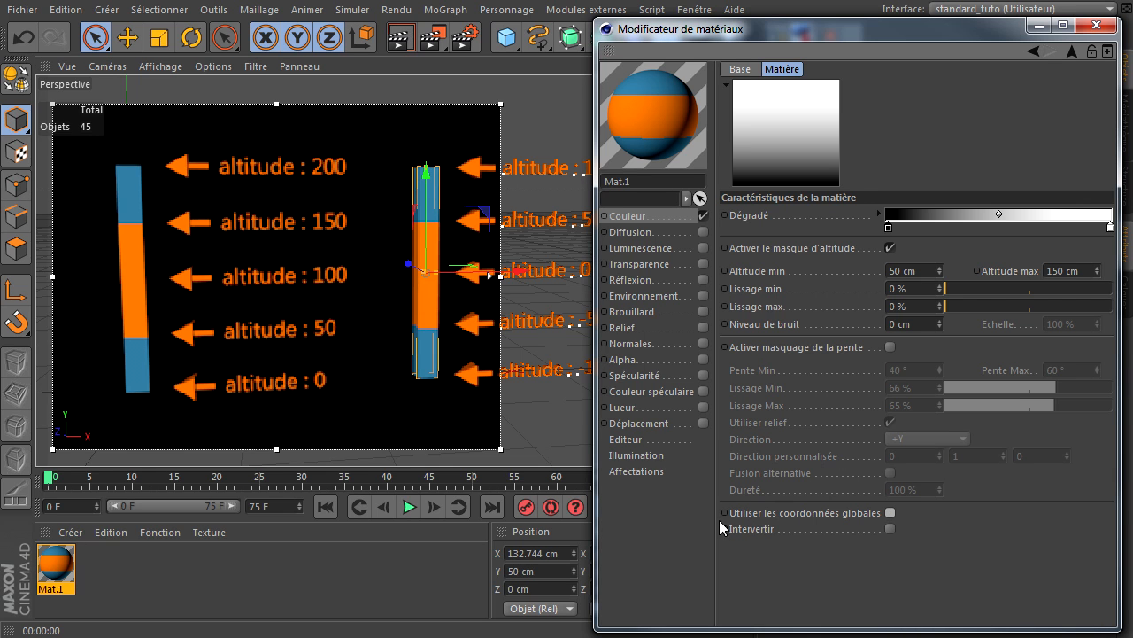
Try the invert option on the terrain mask and switch it off again
left_click(890, 529)
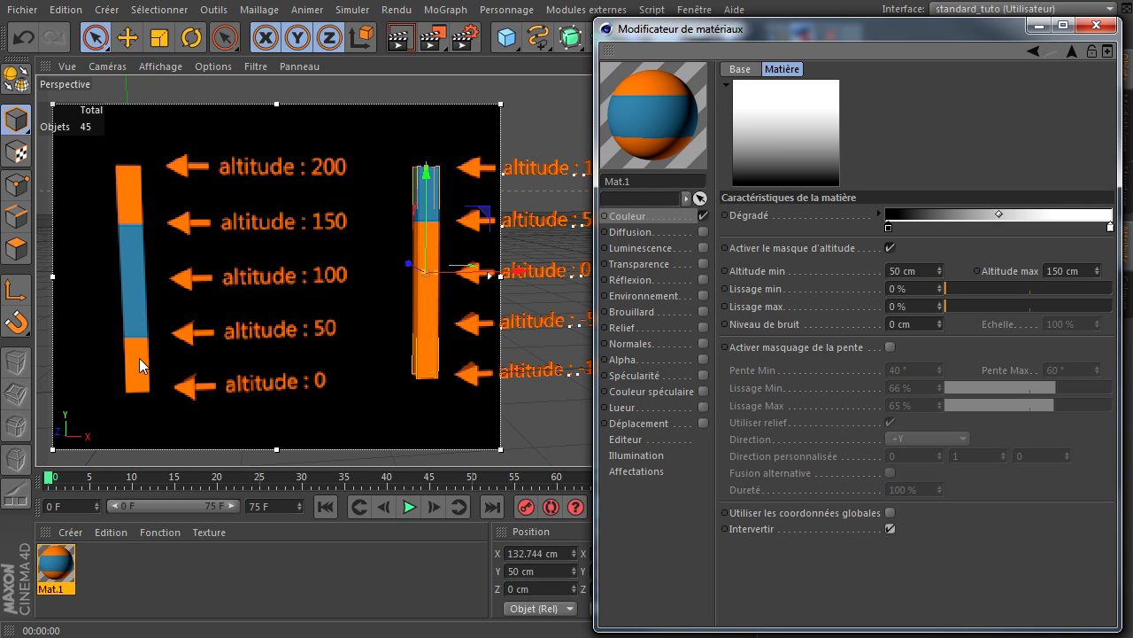
left_click(892, 528)
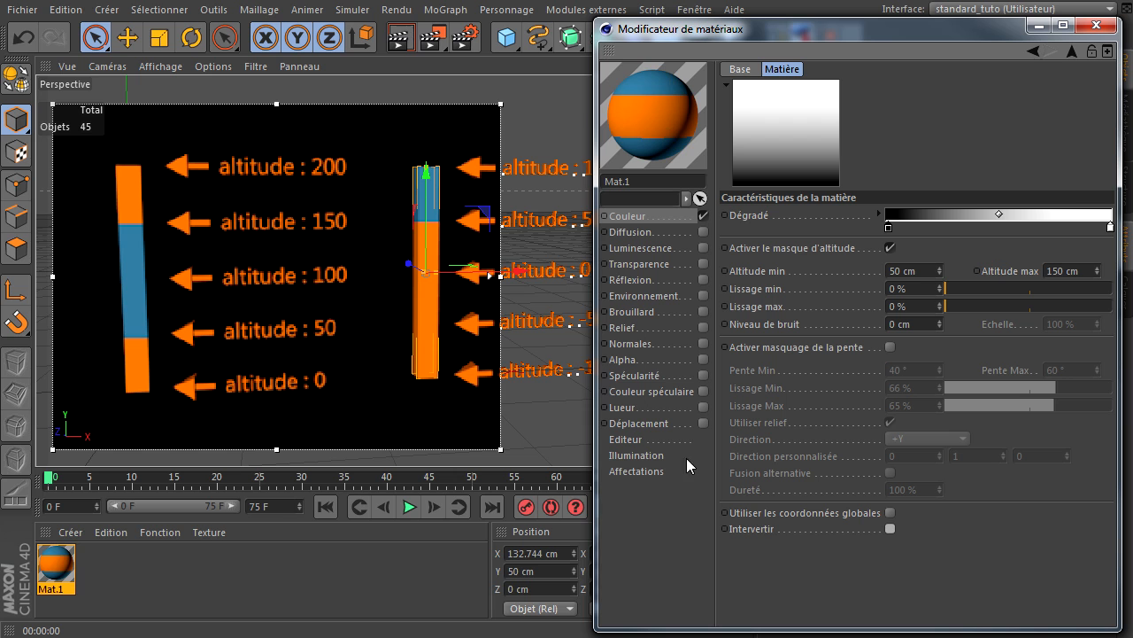
Close the material editor and the interactive render region, and create a new empty project
left_click_drag(432, 40, 535, 266)
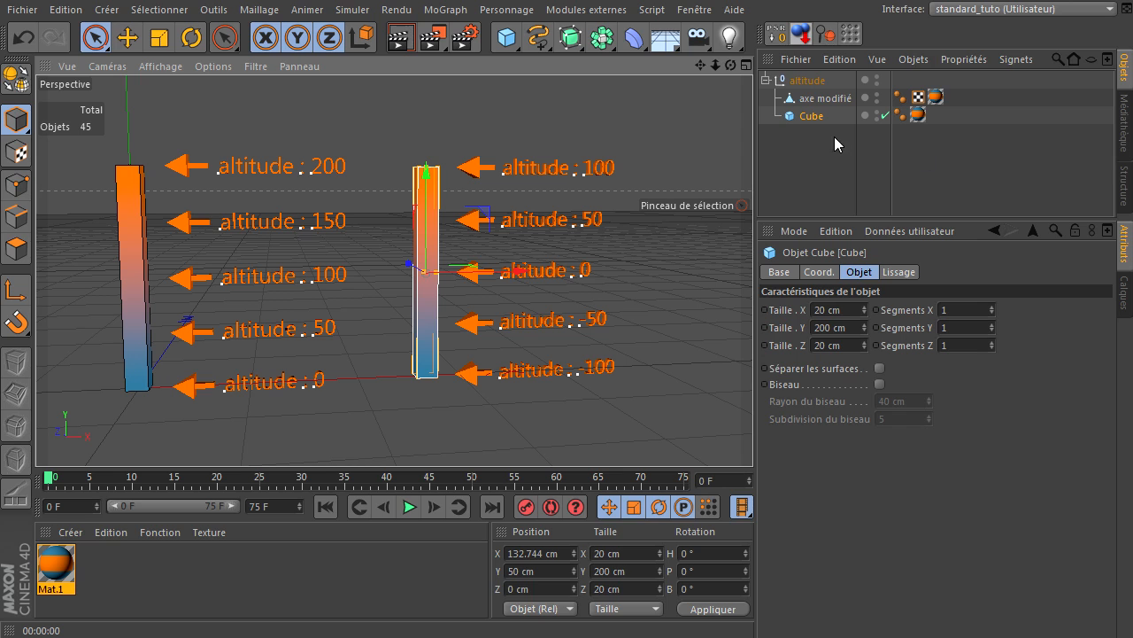
left_click(803, 165)
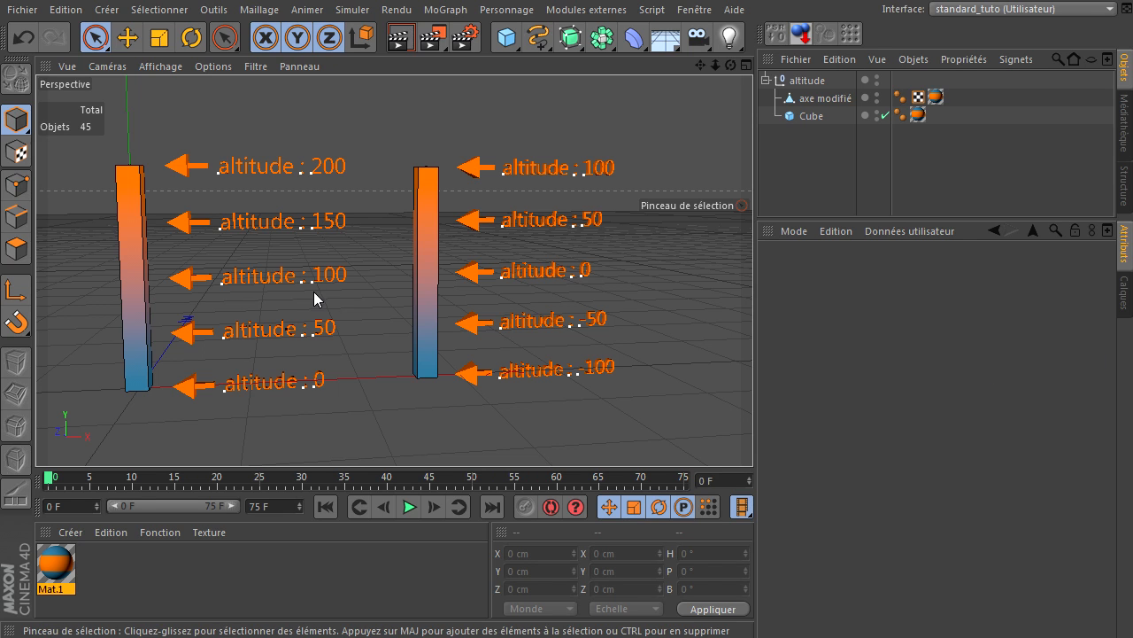
left_click(27, 10)
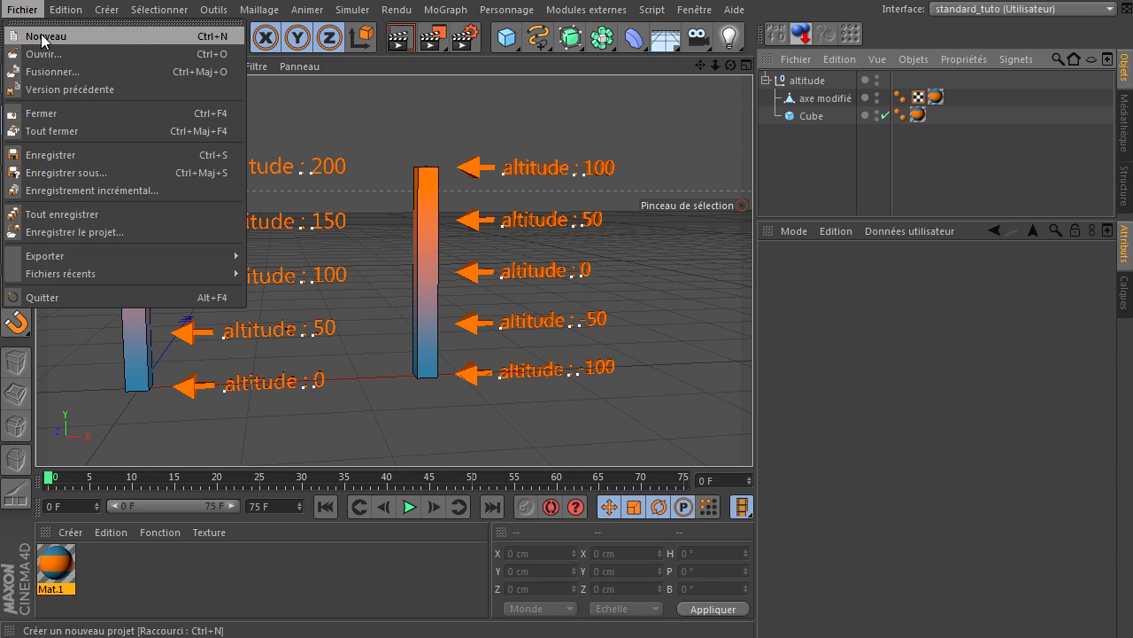
left_click(46, 37)
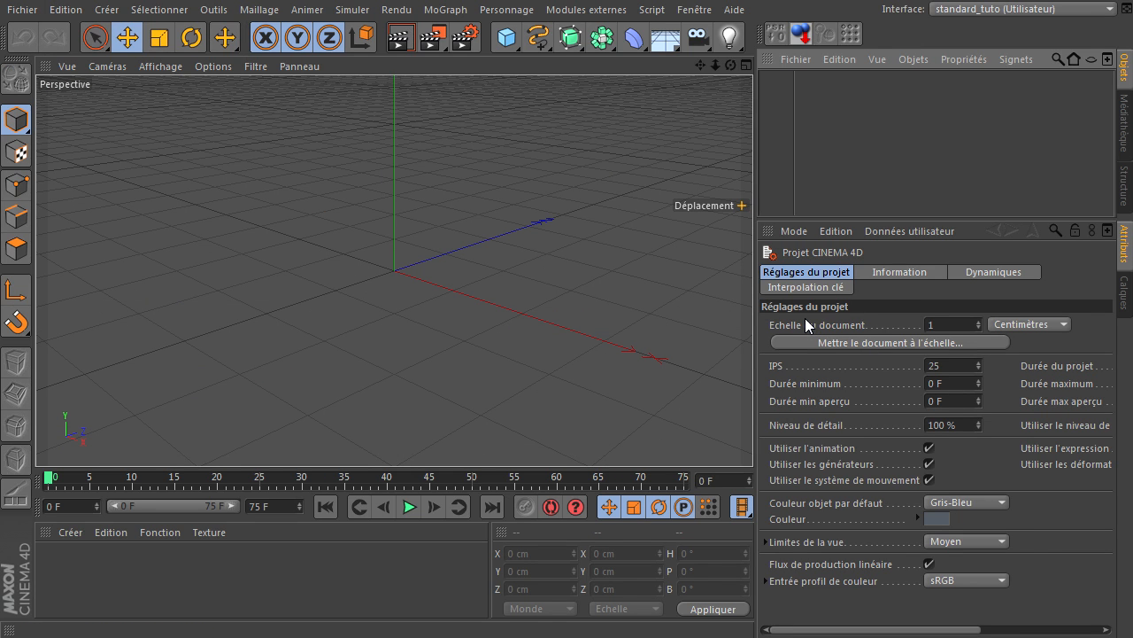
Add a Terrain object to the scene and set its height to 200 cm
left_click(509, 44)
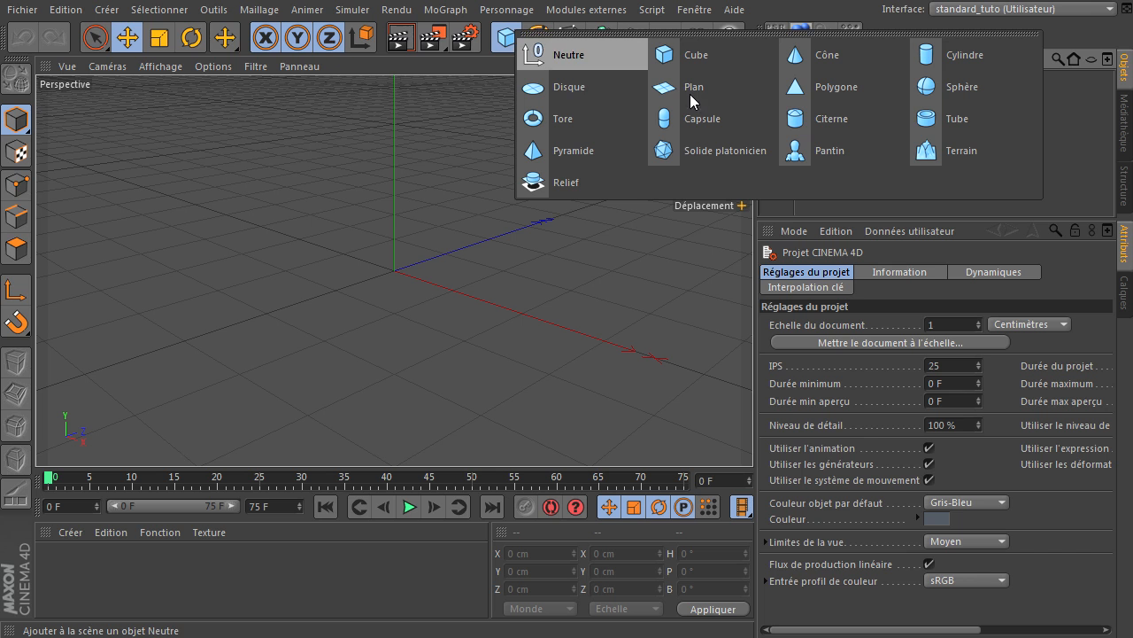
left_click(935, 149)
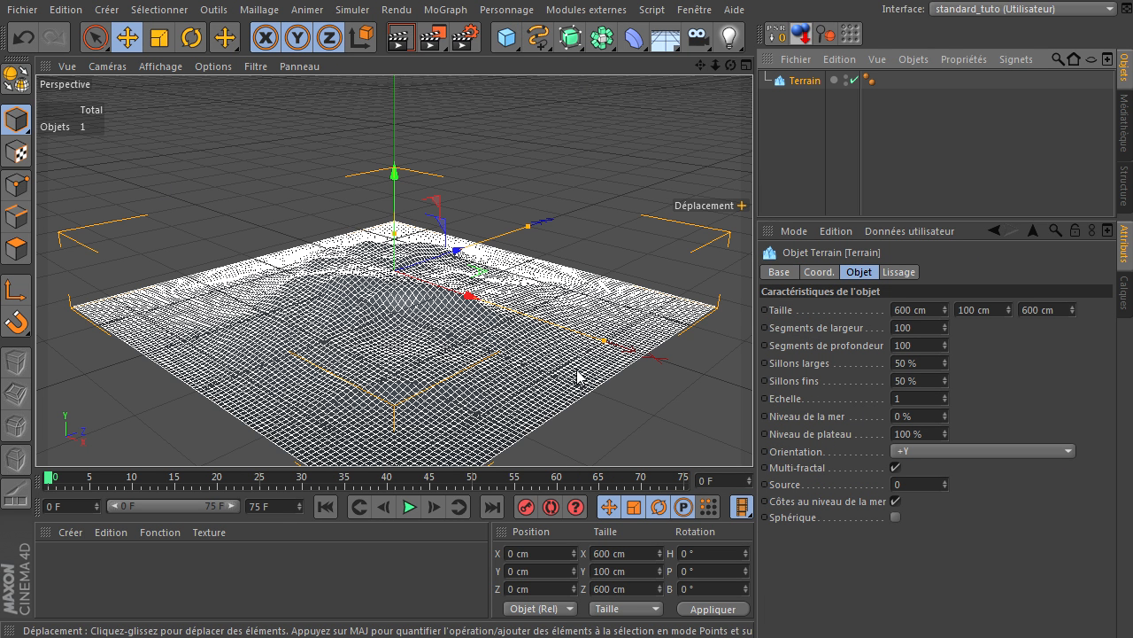
left_click_drag(847, 218, 846, 185)
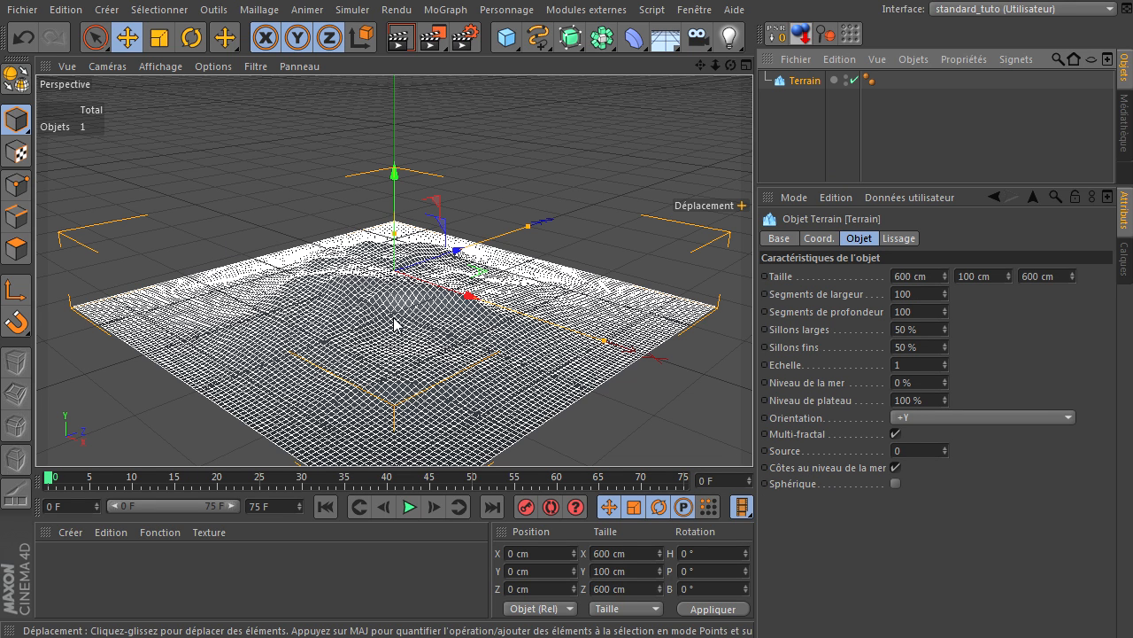
double_click(993, 276)
type("200")
key("Return")
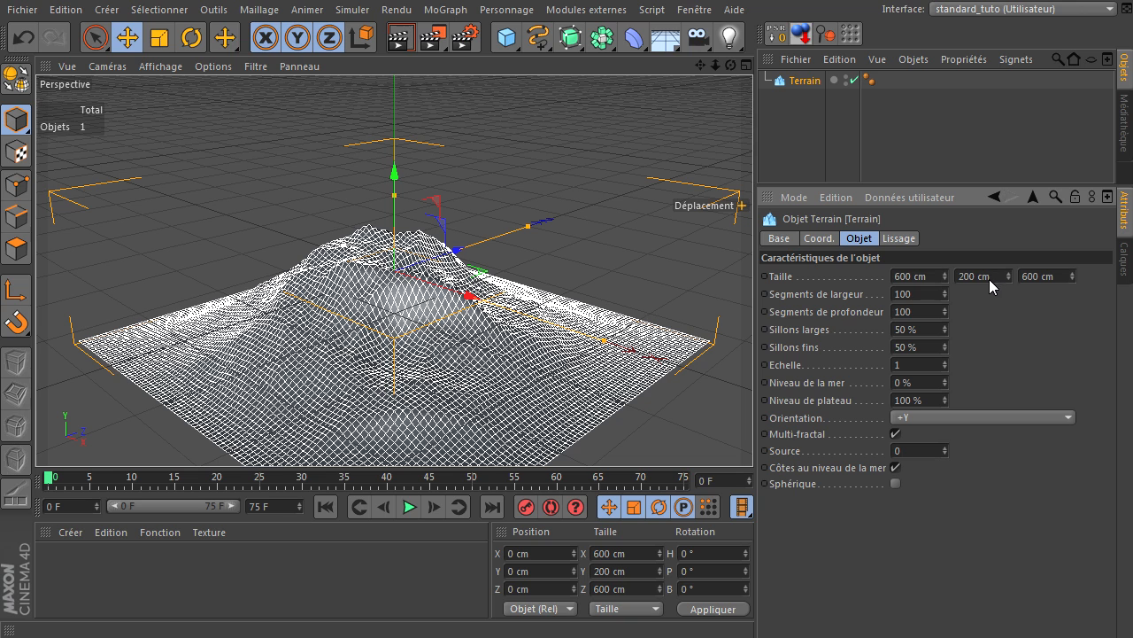
Rest the Terrain object on the ground plane and set its width and depth segments to 200
left_click(801, 35)
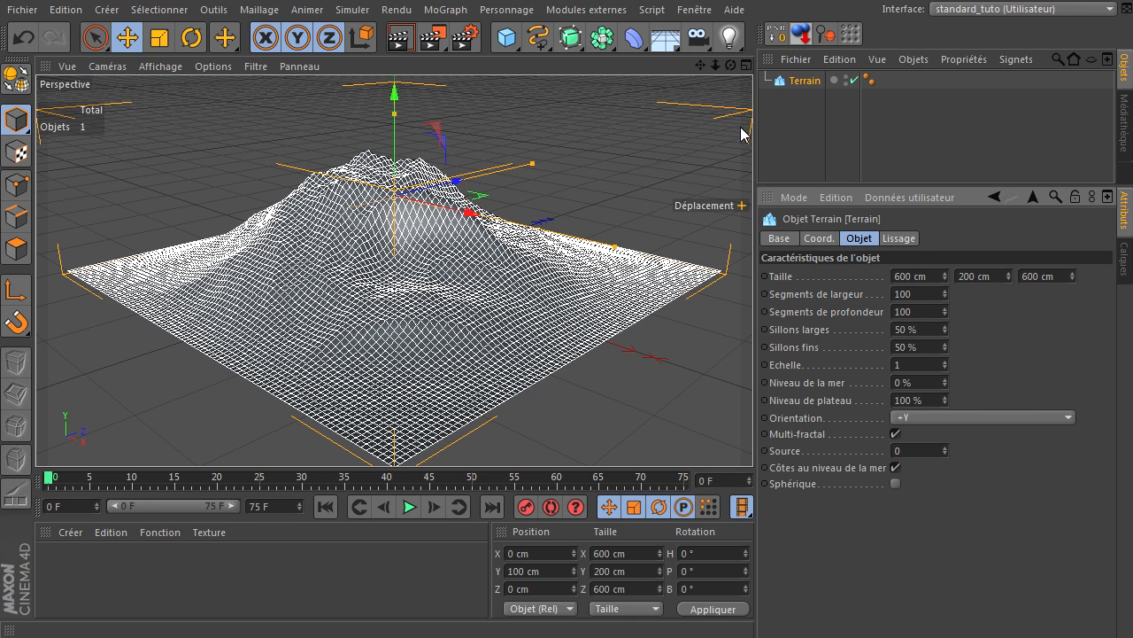
left_click_drag(729, 68, 935, 629)
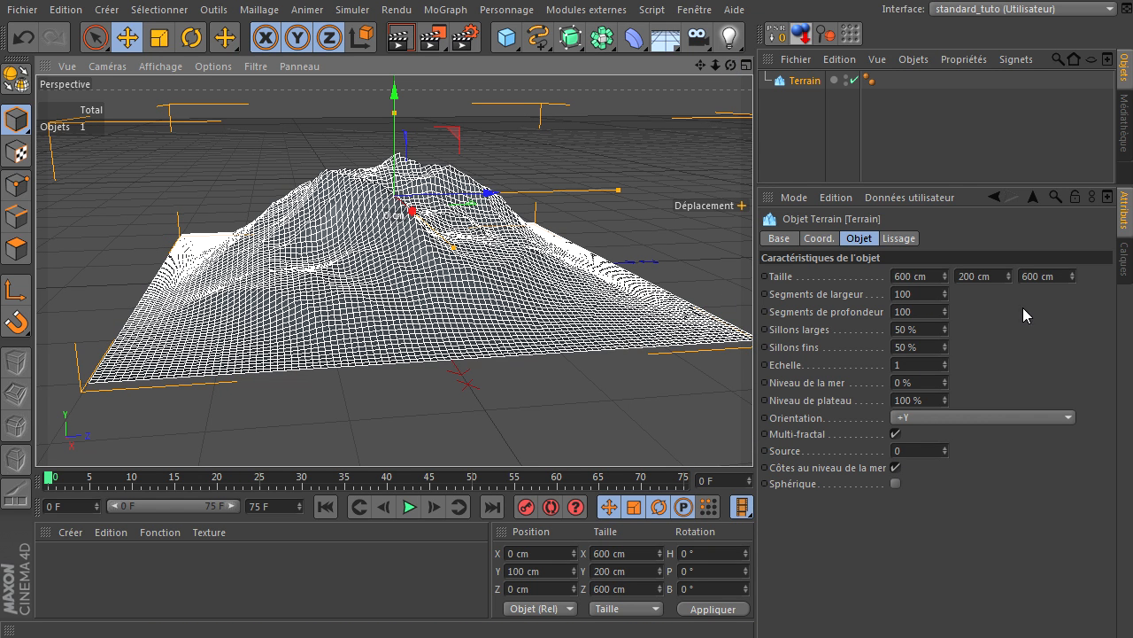
double_click(916, 294)
type("200")
left_click(927, 309)
key("BackSpace")
key("BackSpace")
key("BackSpace")
type("200")
key("Return")
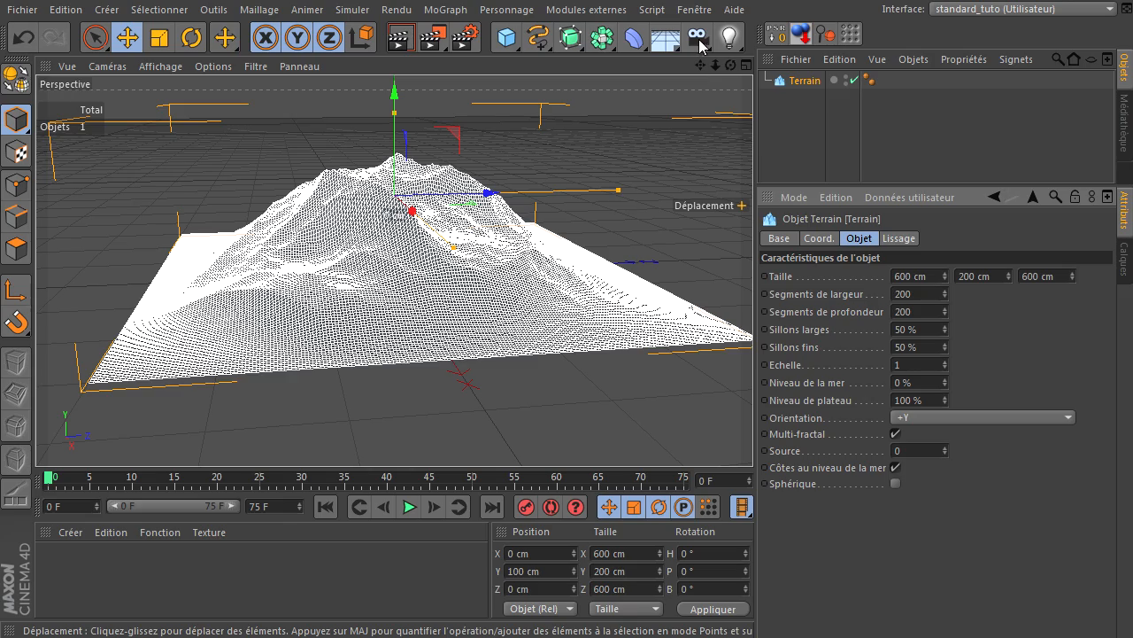
Set the terrain's large furrows to 55%, fine furrows to 60% and scale to 2
left_click_drag(731, 68, 757, 440)
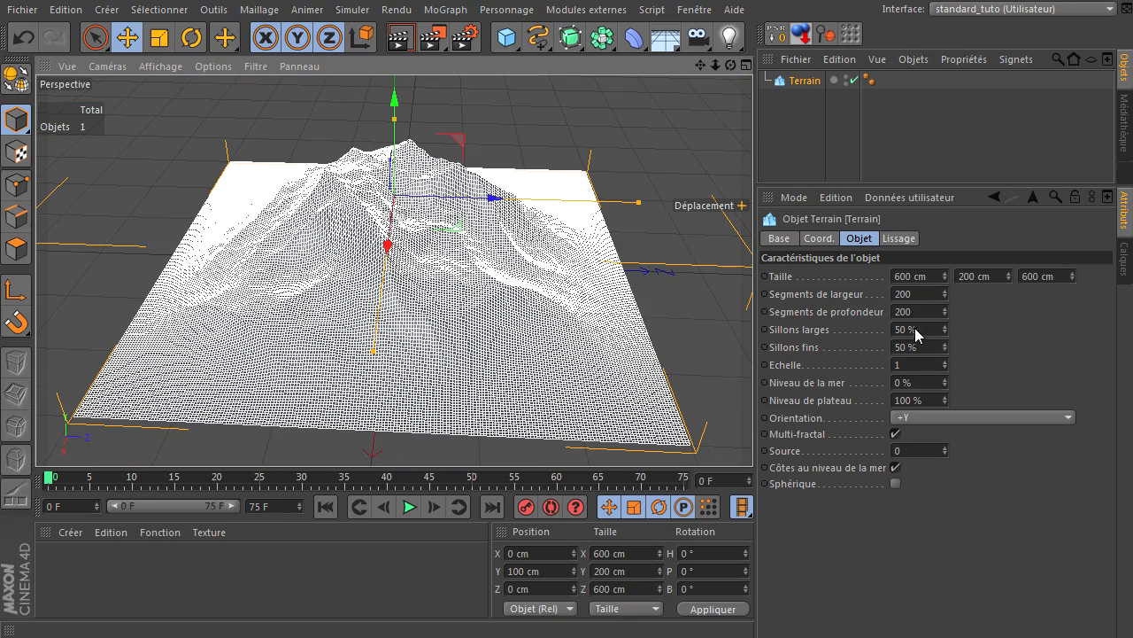
left_click(924, 329)
double_click(924, 330)
type("55")
left_click(927, 347)
type("60")
key("Return")
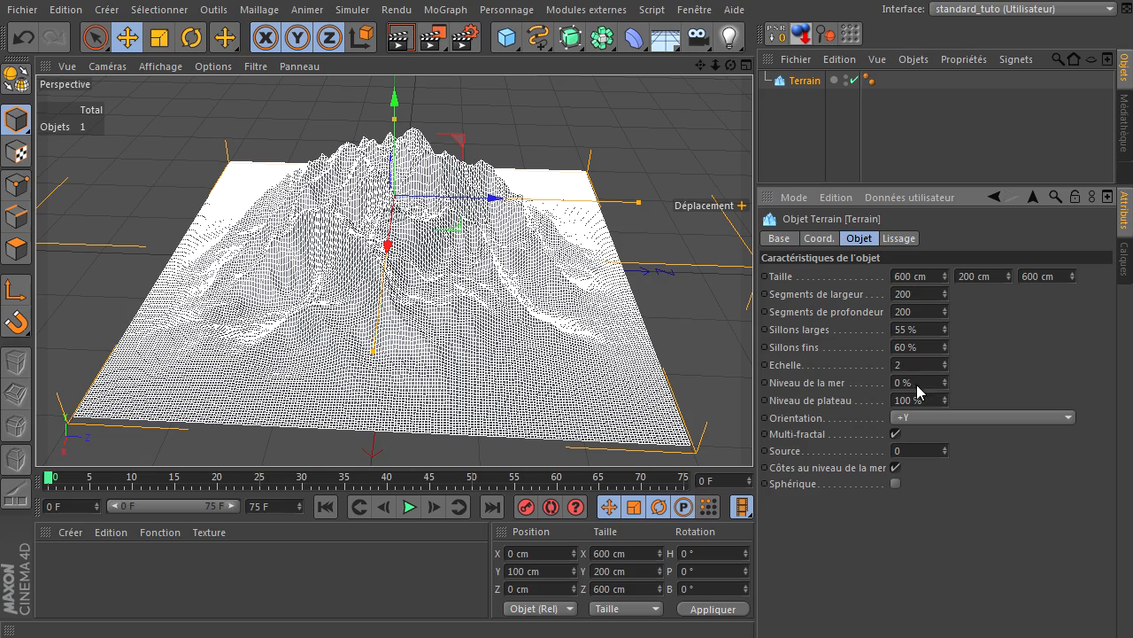
Change the terrain's shape by raising its source (seed) value to 7, and deselect it to check the shaded relief
left_click_drag(731, 65, 753, 434)
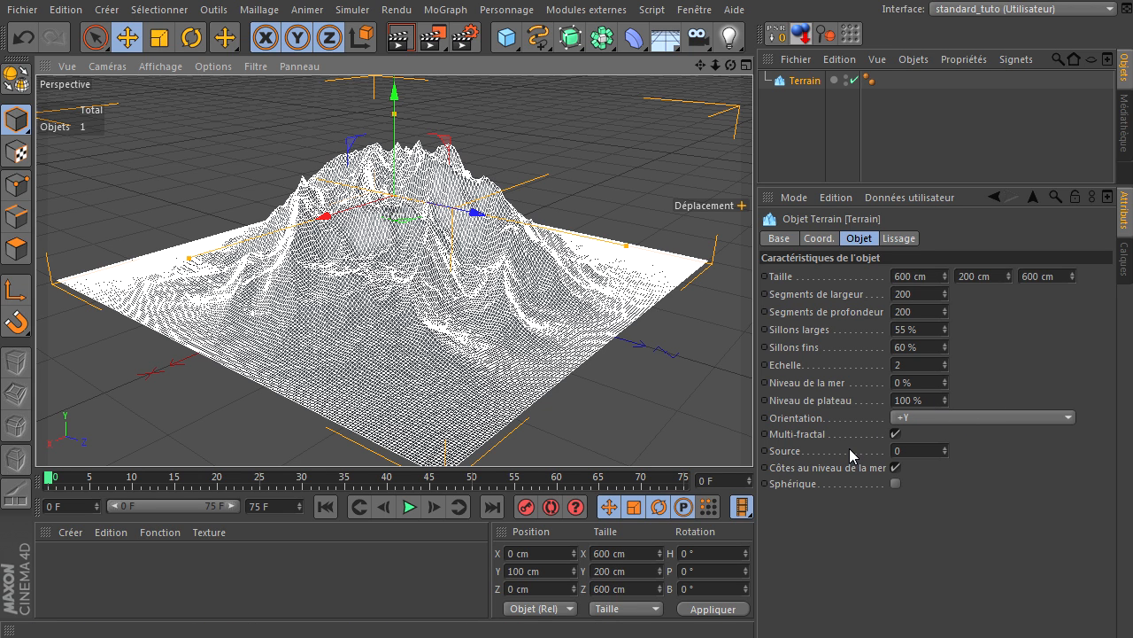
left_click(921, 450)
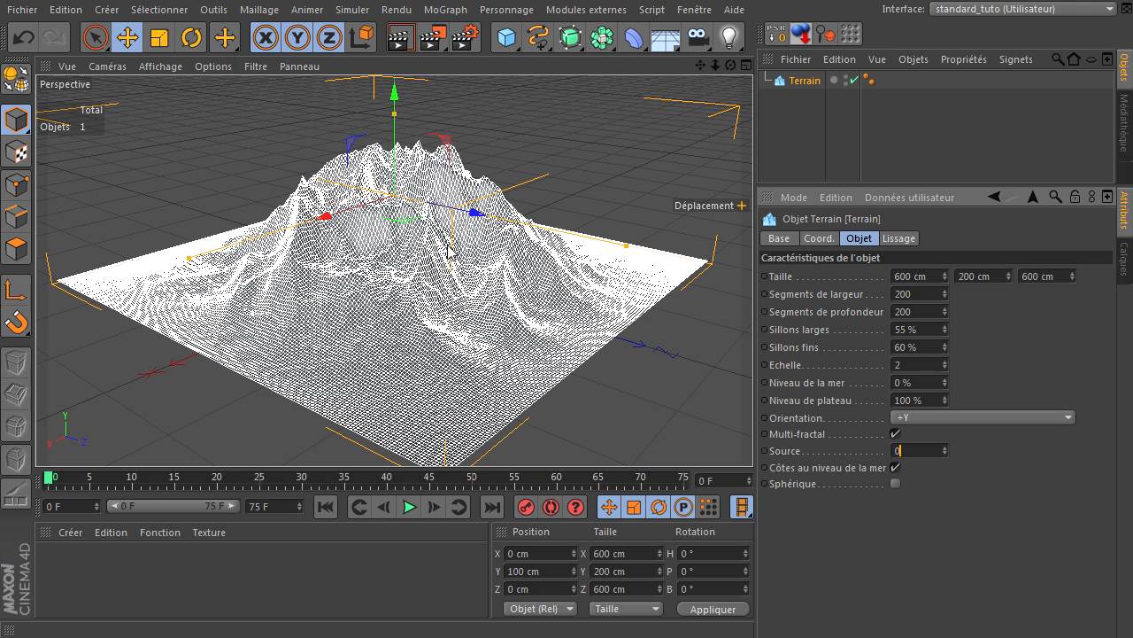
left_click(945, 445)
left_click(946, 445)
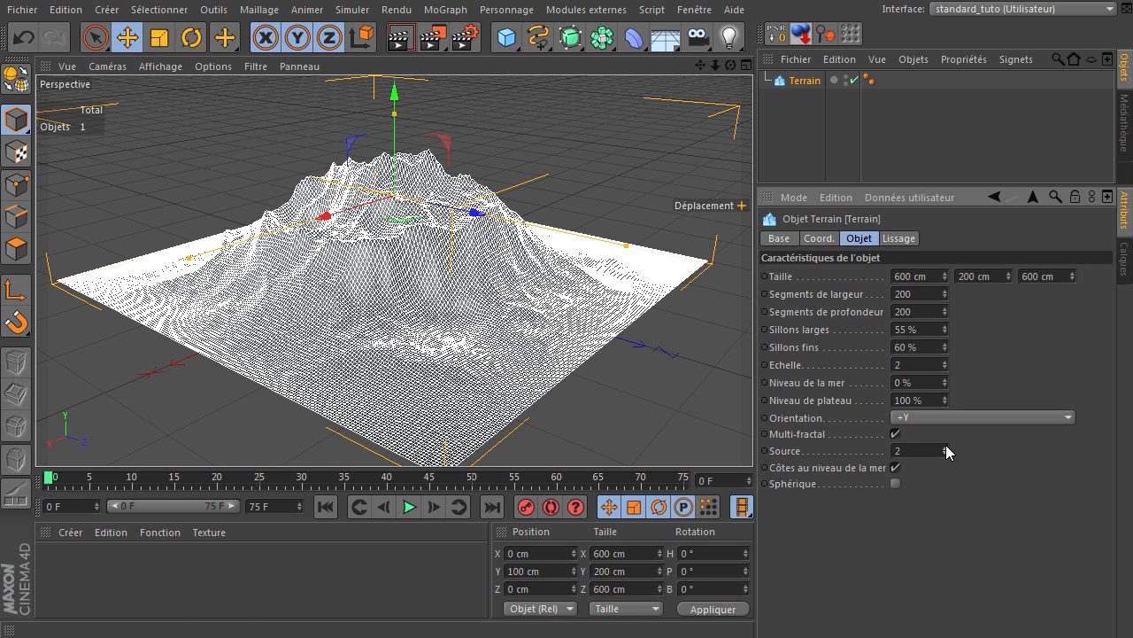
left_click(946, 445)
left_click(945, 445)
left_click(946, 446)
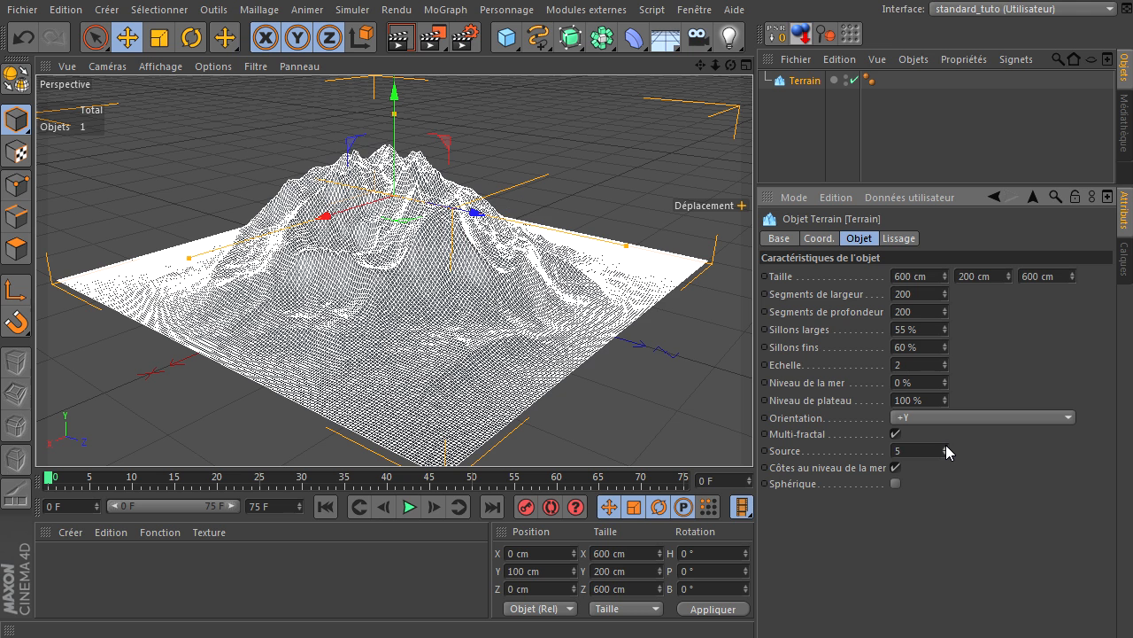
left_click(946, 447)
left_click(946, 447)
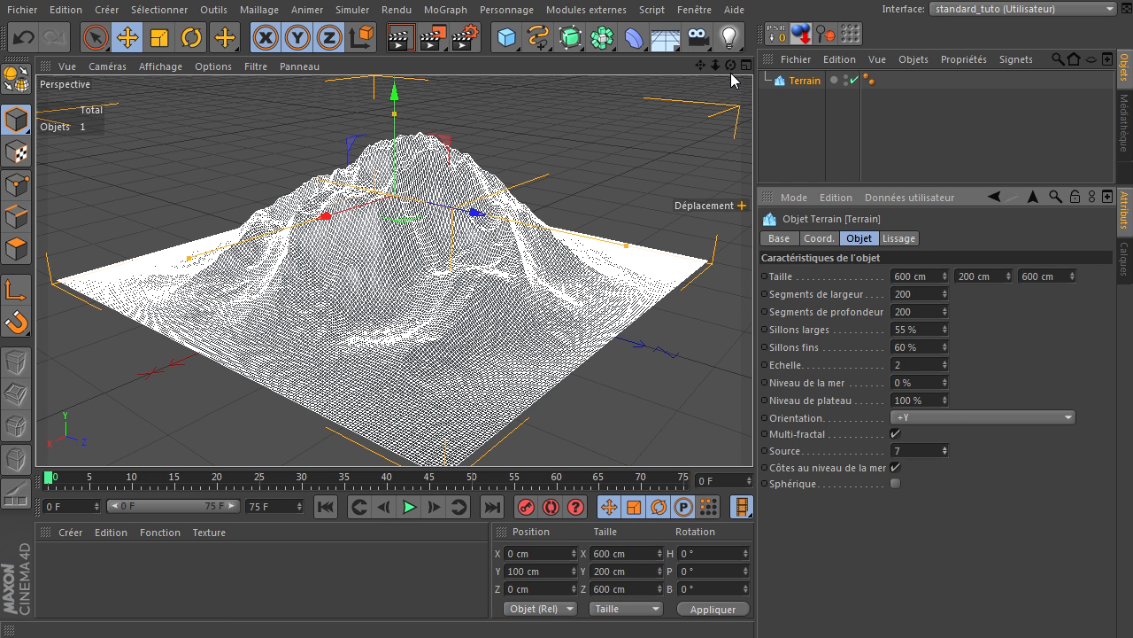
left_click_drag(731, 64, 757, 436)
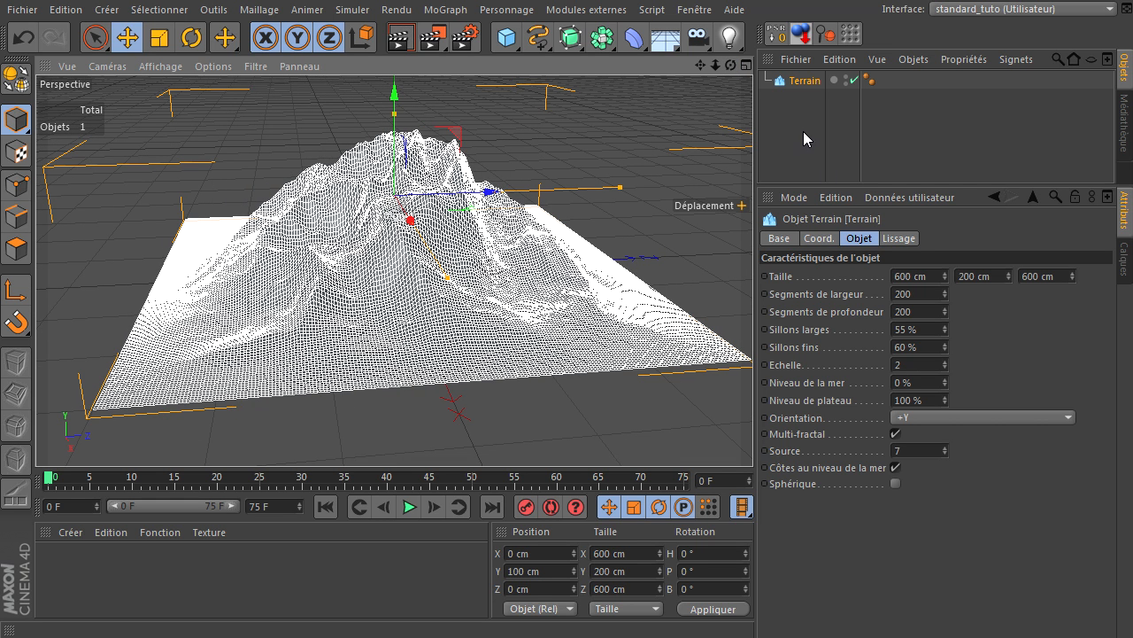
left_click(803, 163)
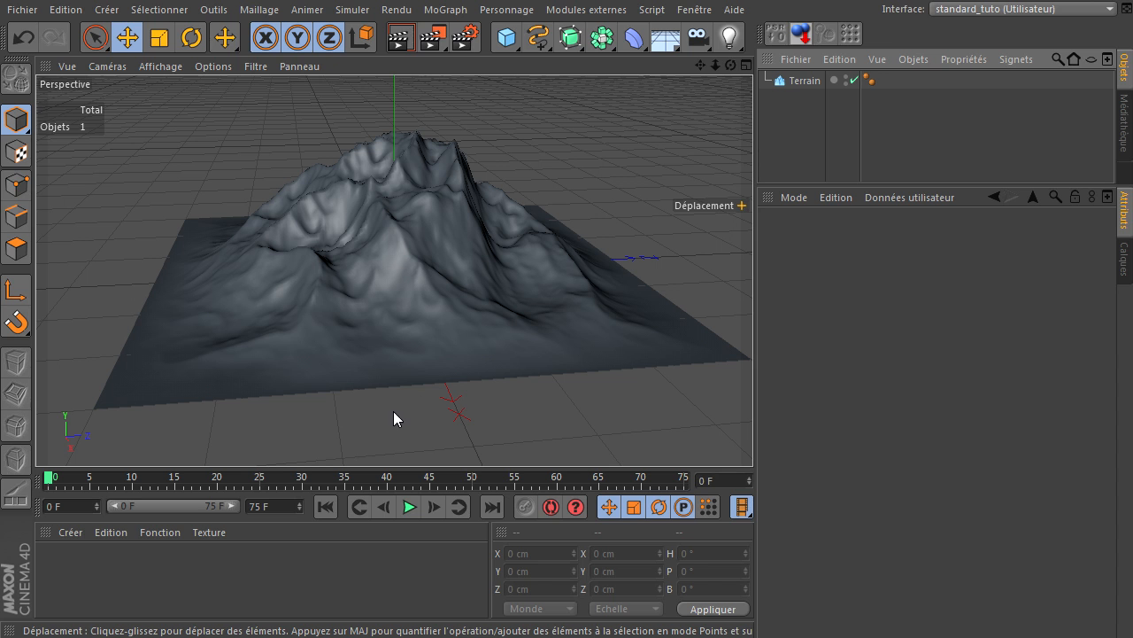
Convert the Terrain to an editable polygon object and move only its axis down to Y 0 cm
left_click(806, 81)
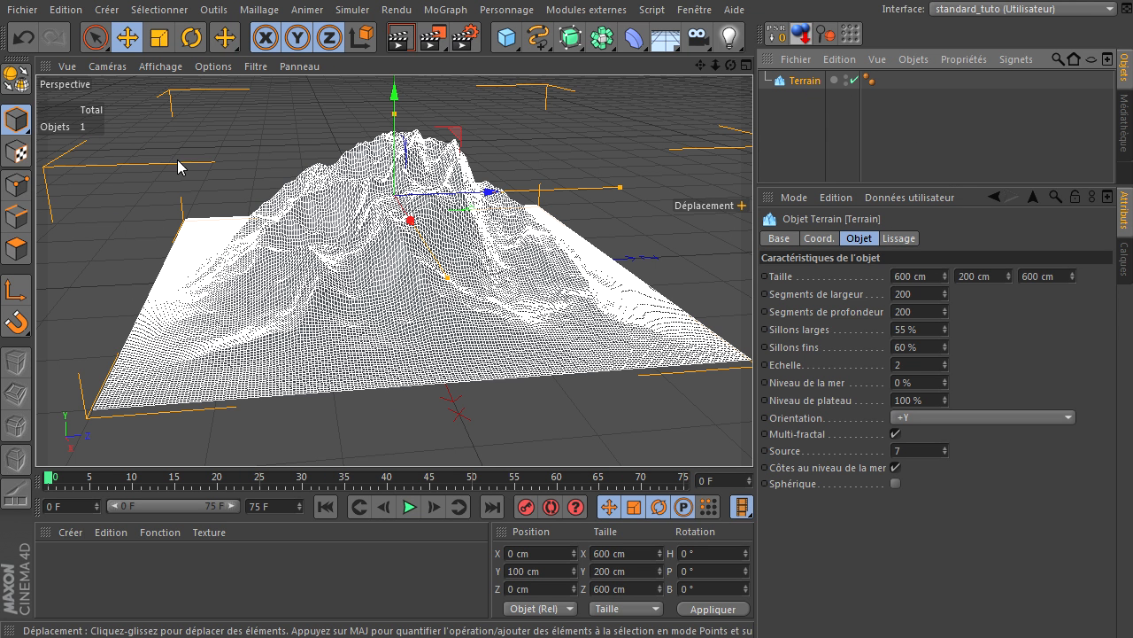
left_click(18, 81)
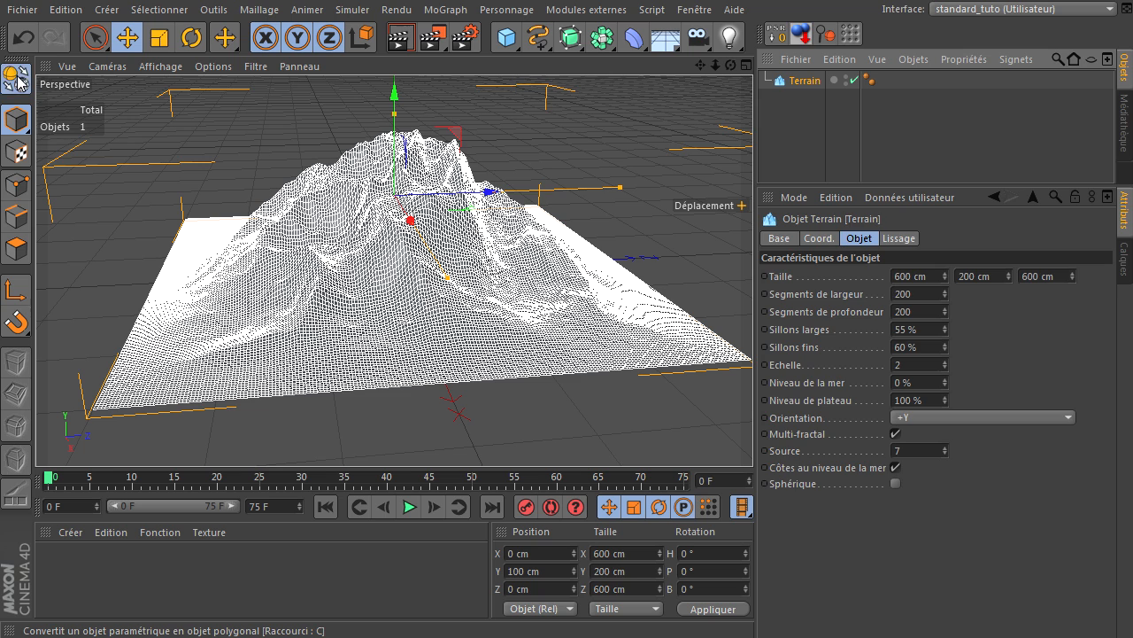
left_click(14, 290)
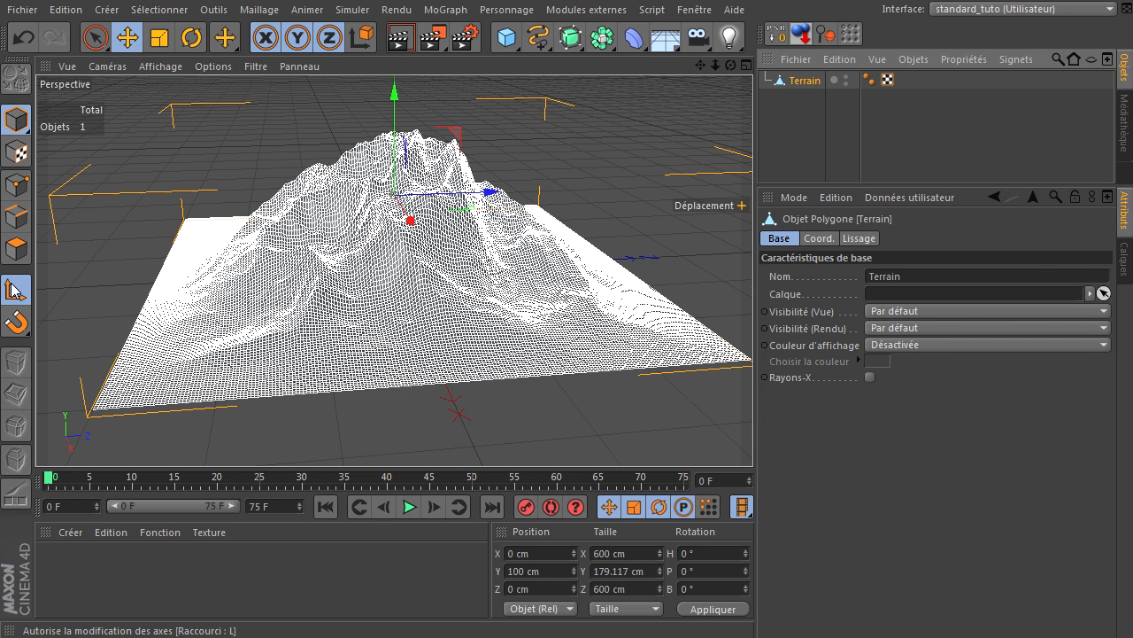
middle_click(434, 205)
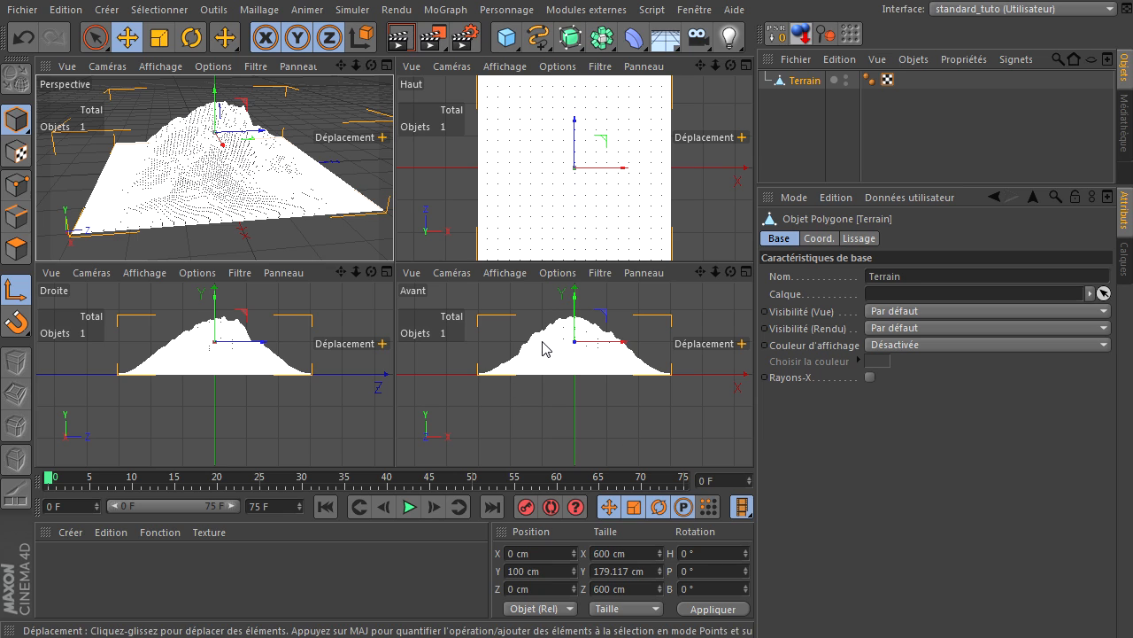
left_click(548, 569)
type("0")
key("Return")
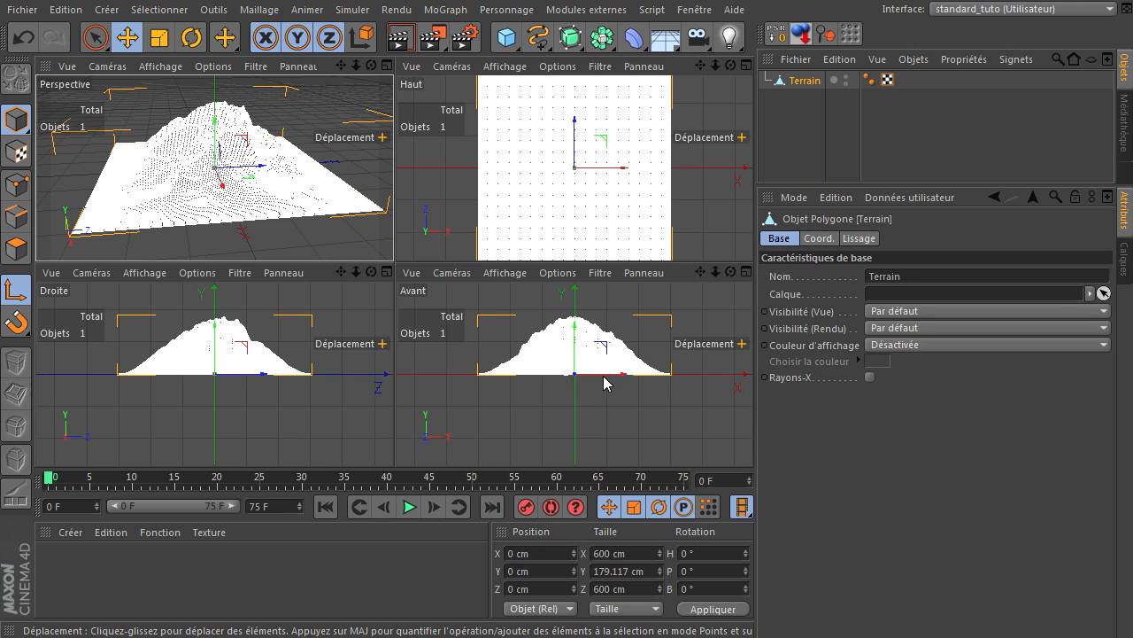
left_click(9, 297)
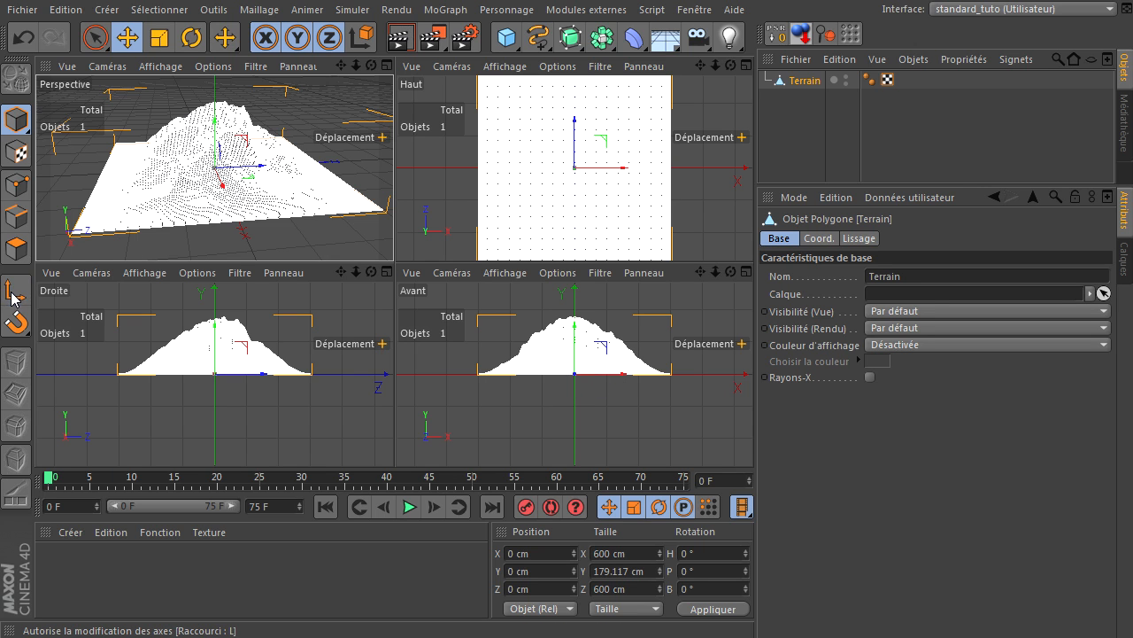
middle_click(299, 190)
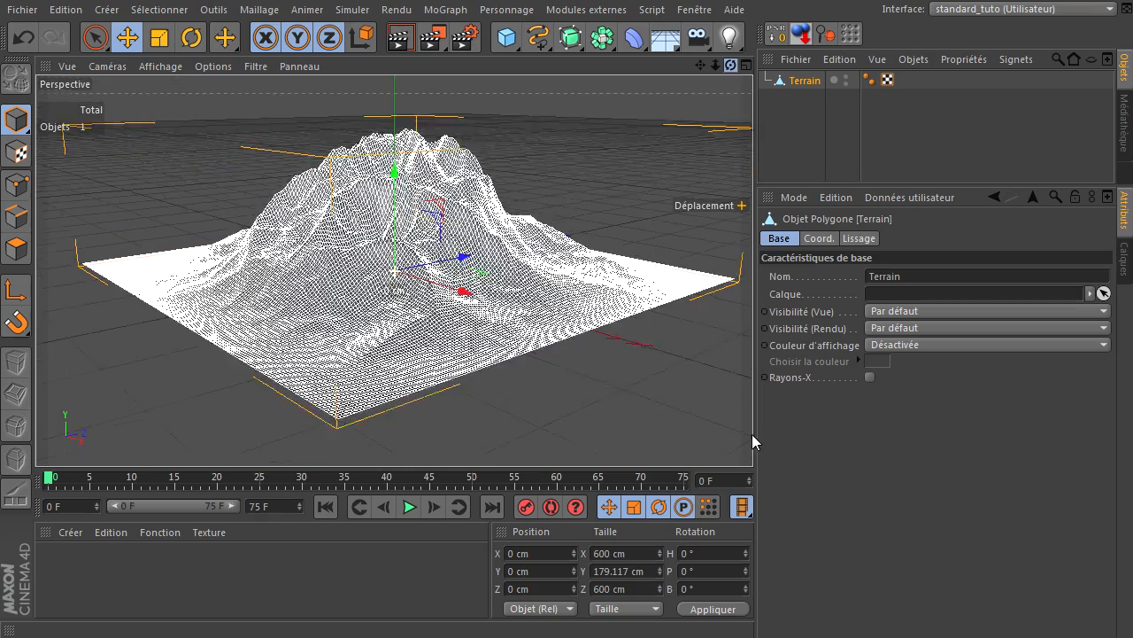
Create a new material, open it in the material editor and apply it to the Terrain
left_click_drag(752, 434, 752, 434)
left_click_drag(700, 68, 752, 434)
left_click(784, 117)
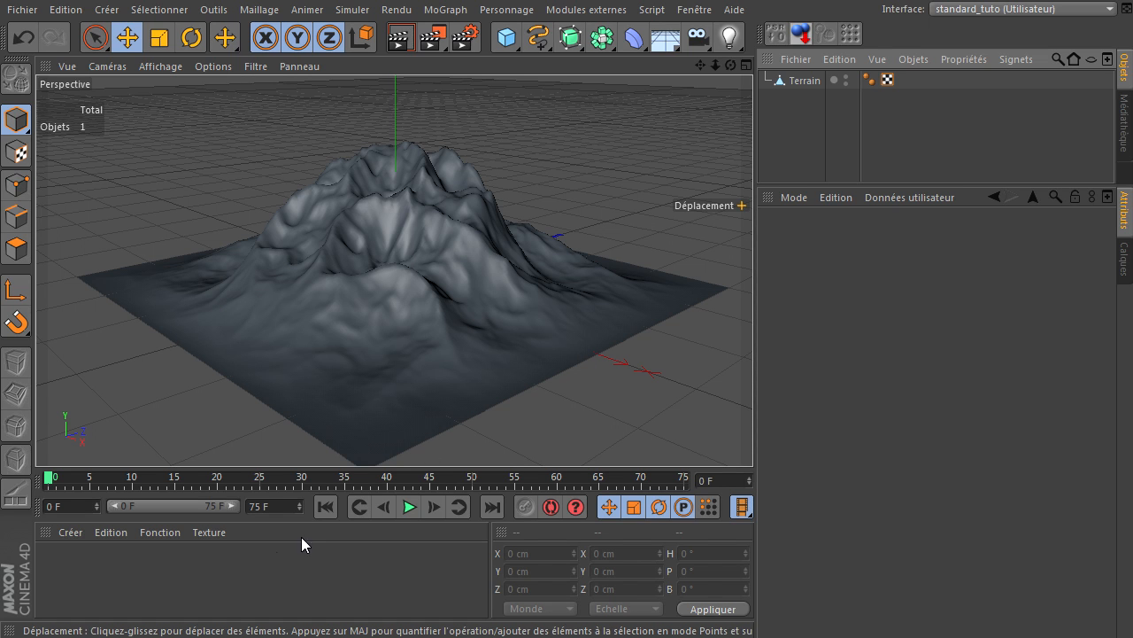
double_click(223, 580)
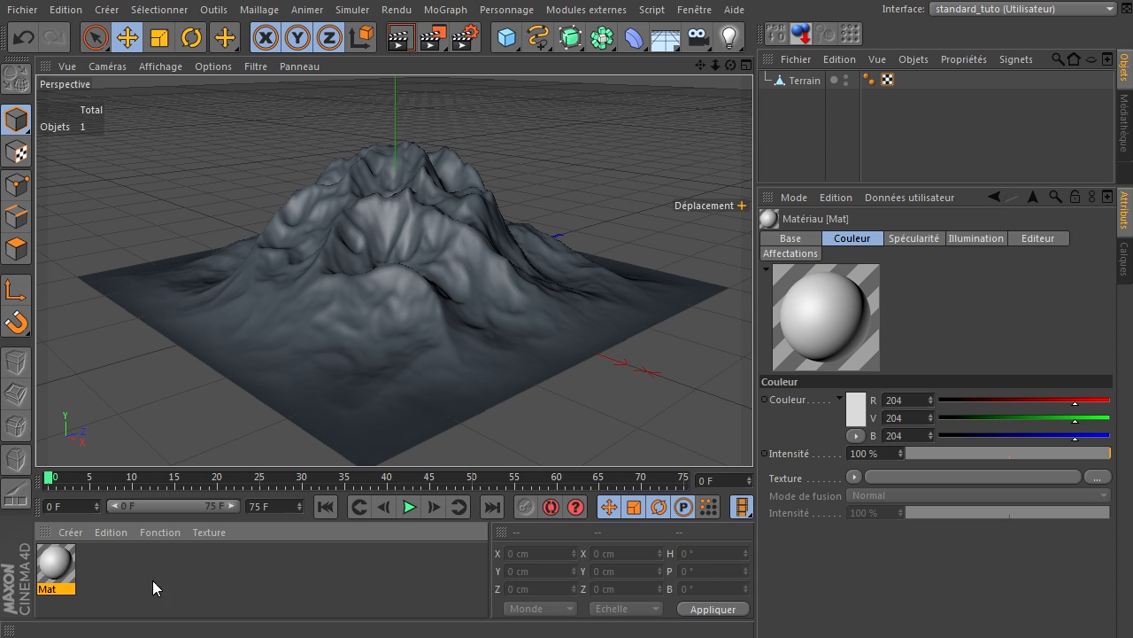
double_click(53, 574)
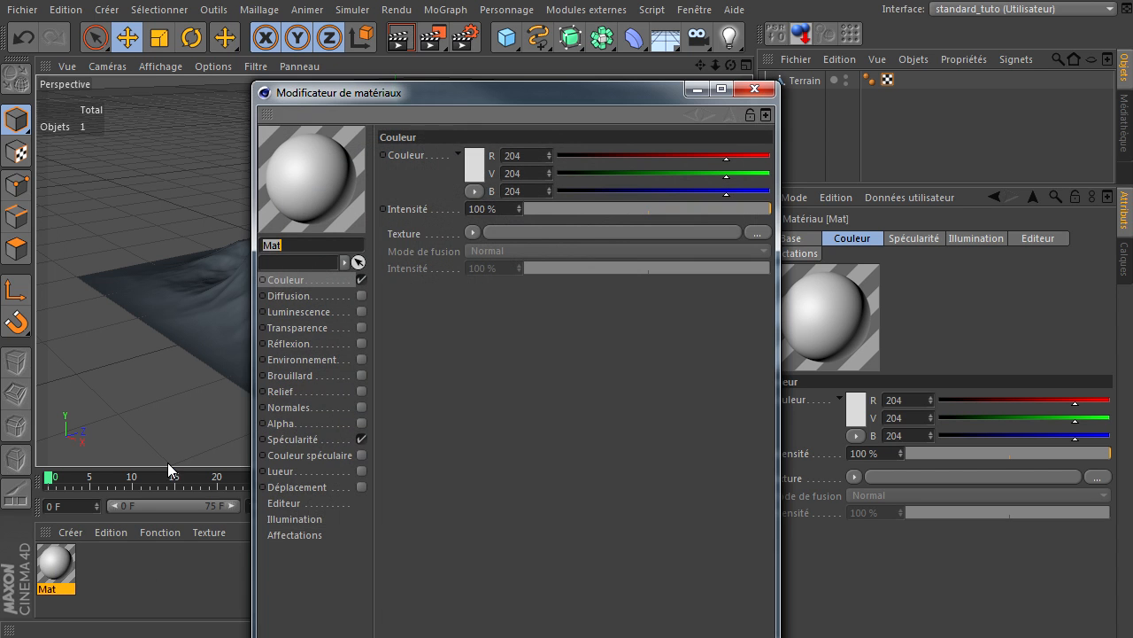
left_click_drag(466, 95, 922, 144)
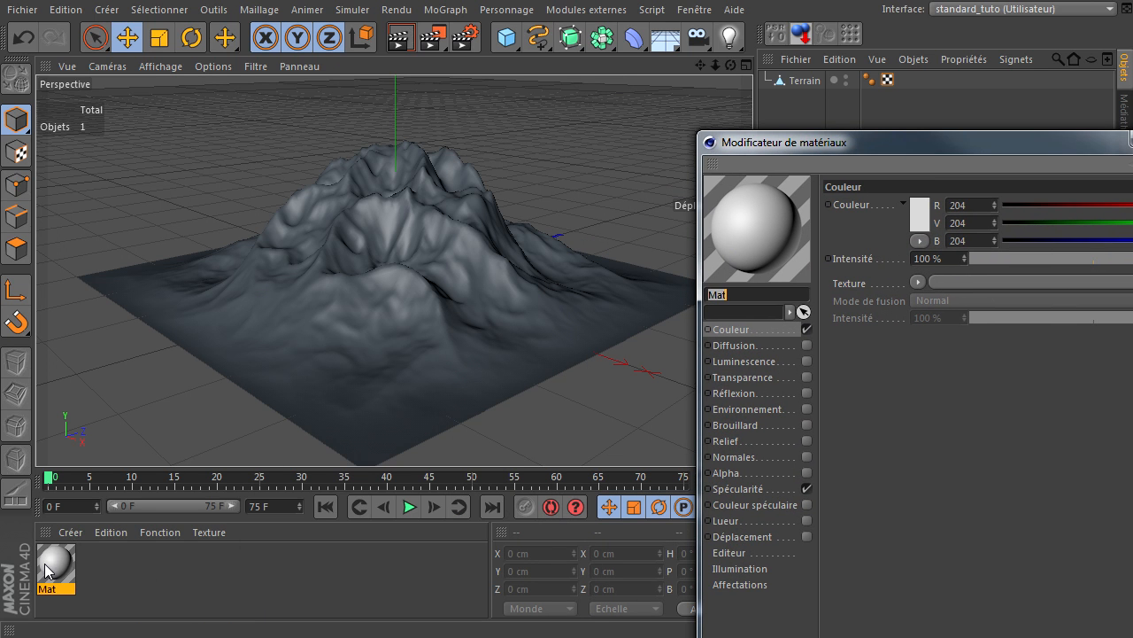
left_click_drag(815, 80, 809, 83)
left_click_drag(869, 145, 769, 23)
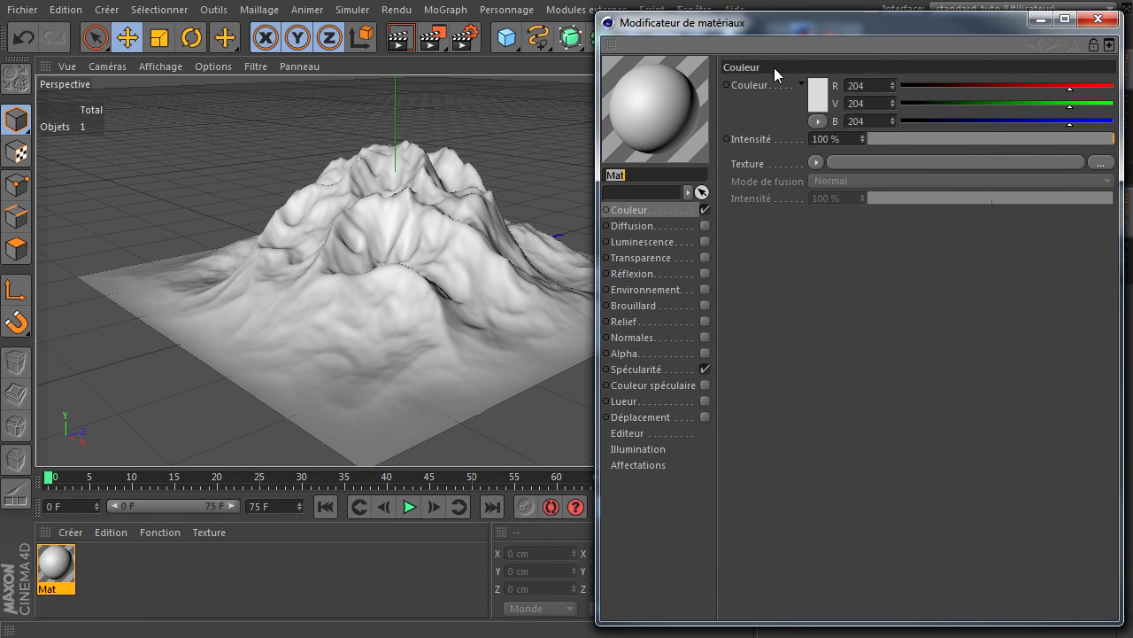
Disable the material's specularity, load a Calque (layer) shader as its colour texture and open that shader
left_click(705, 369)
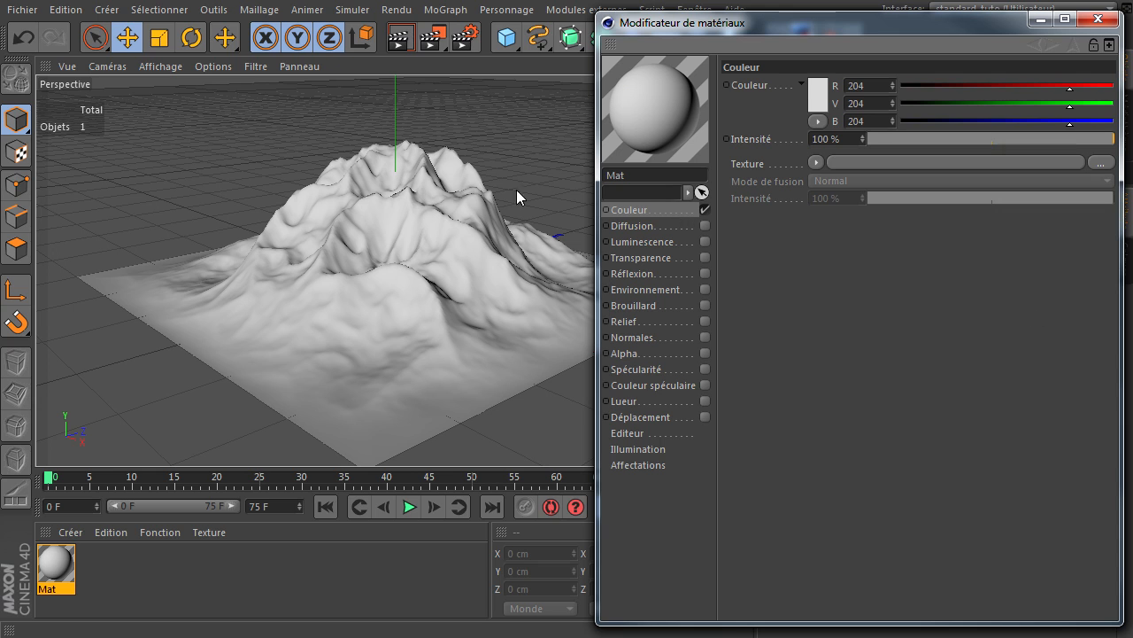
left_click(815, 163)
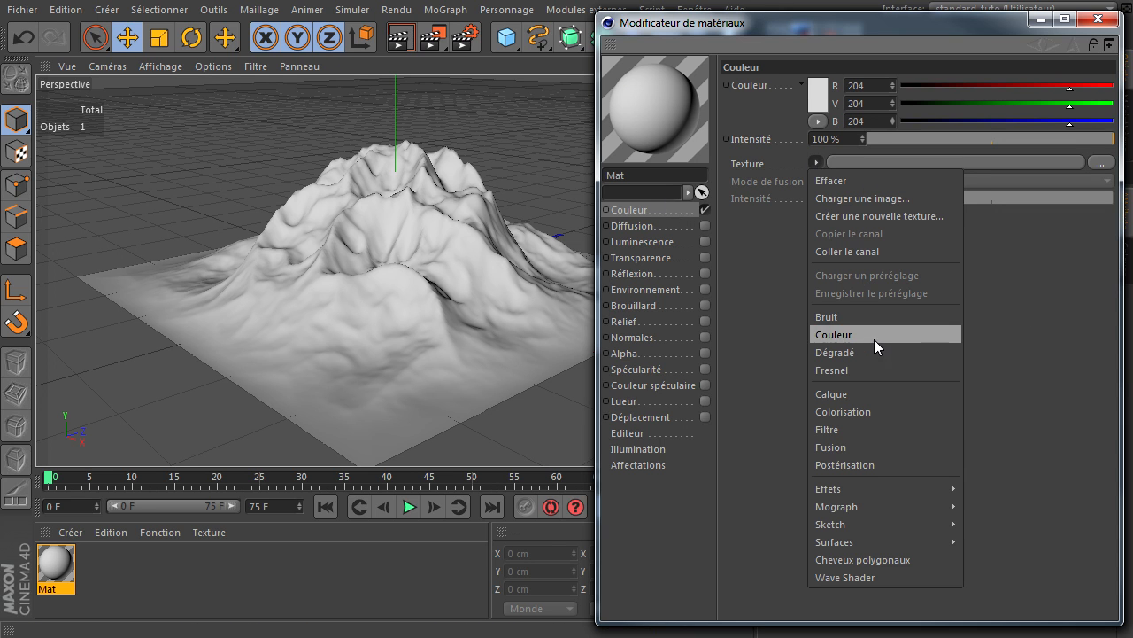
left_click(859, 394)
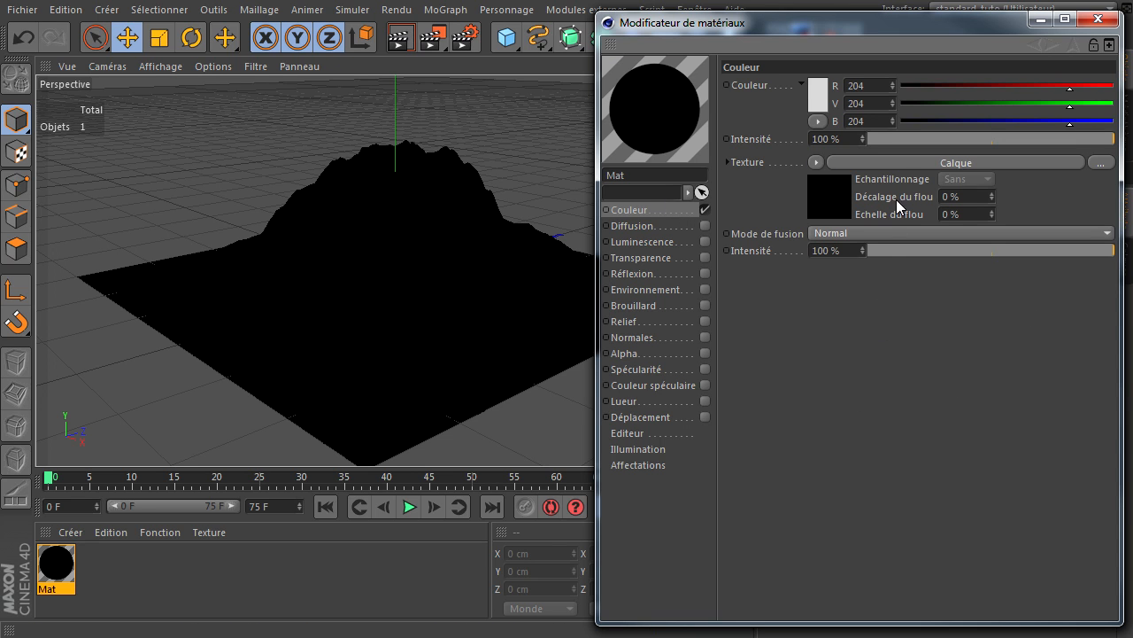
left_click(905, 164)
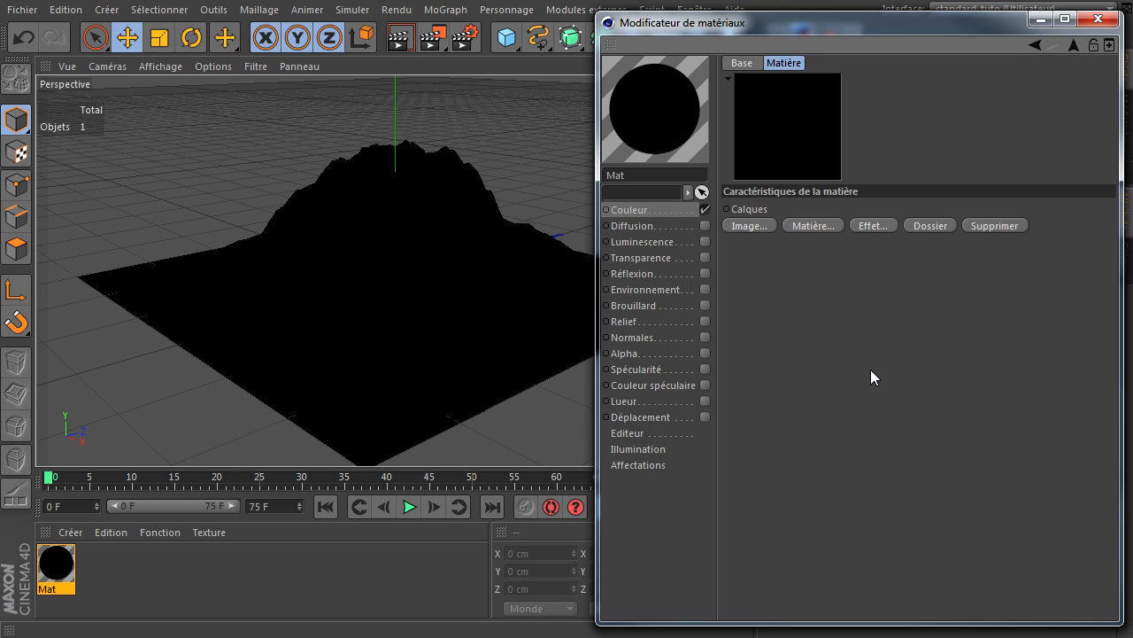
Add the neige image as a layer without copying it to the project folder, and render the view to preview it
left_click(748, 225)
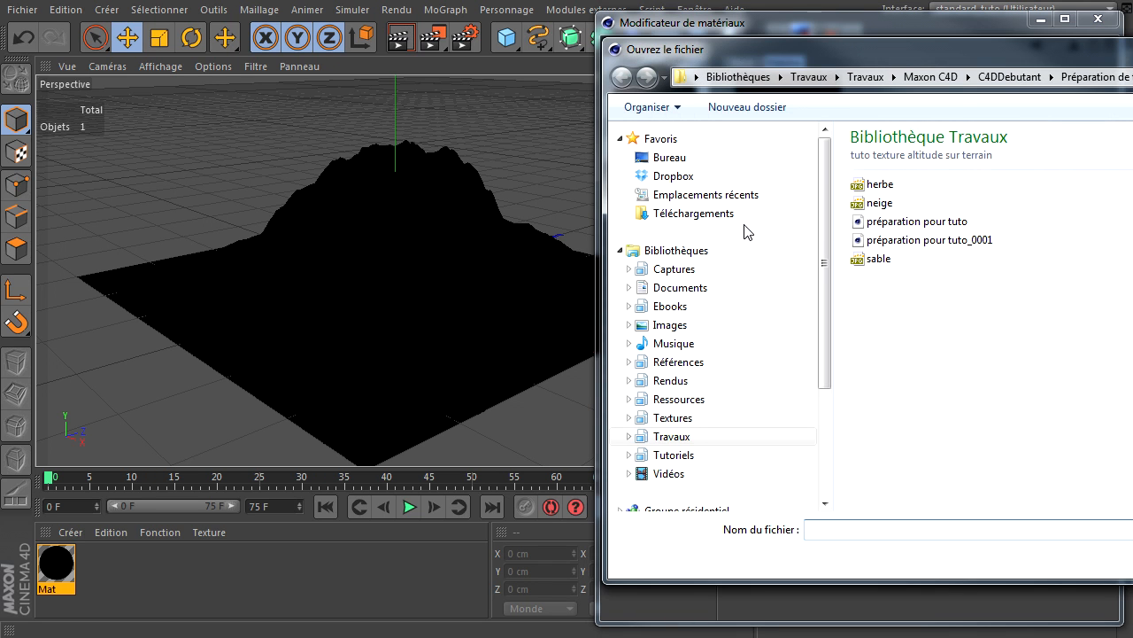
left_click_drag(919, 71, 376, 76)
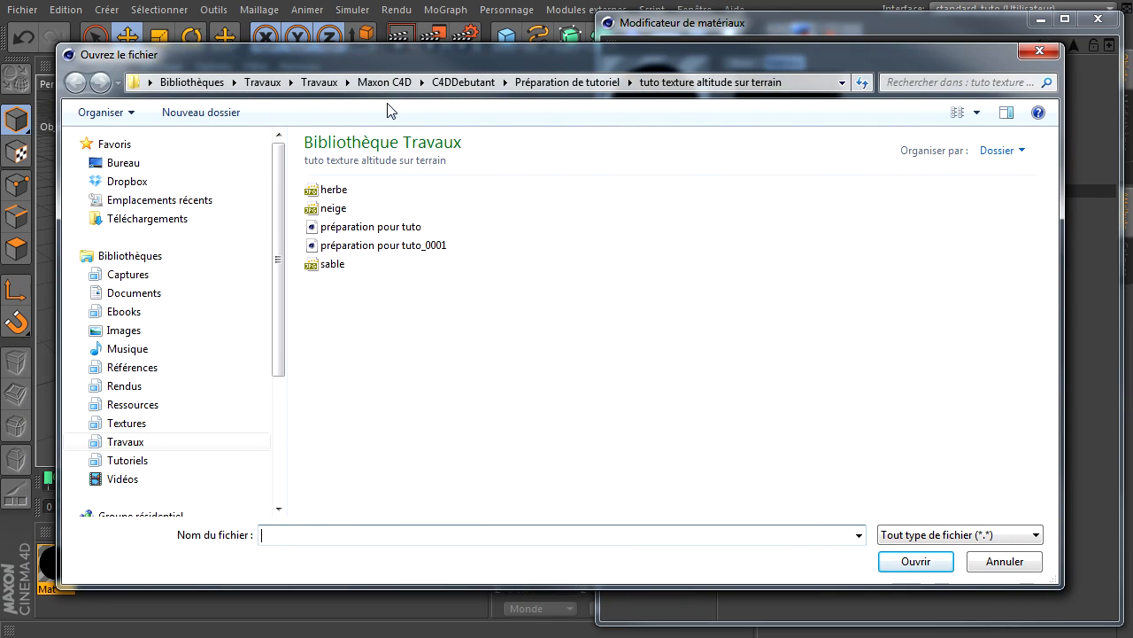
left_click(975, 113)
left_click(1018, 27)
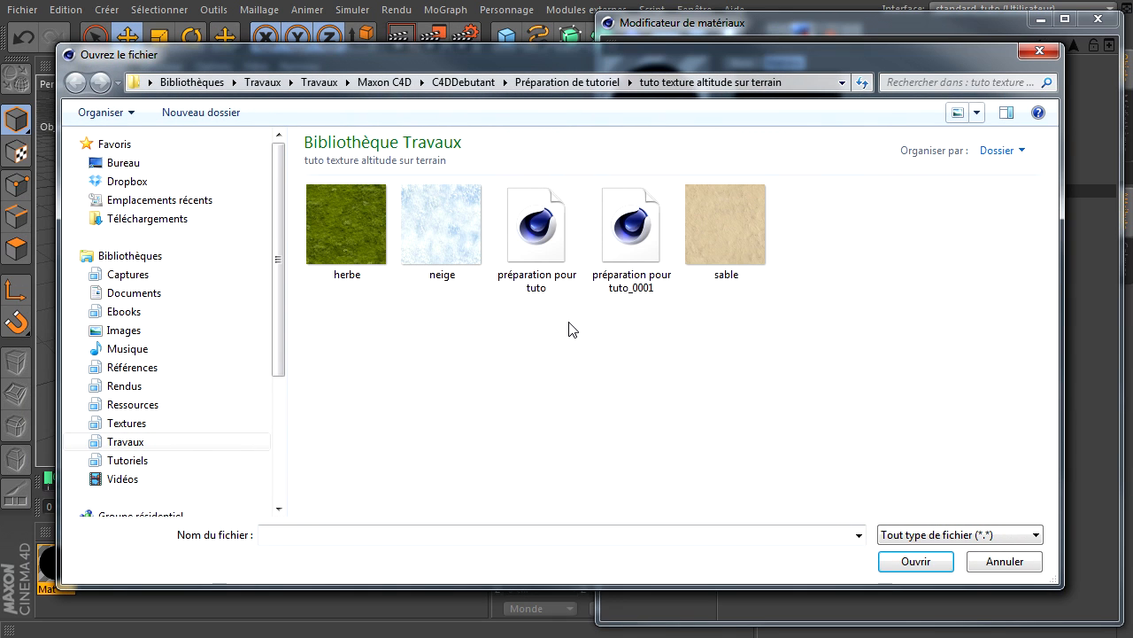
left_click(452, 250)
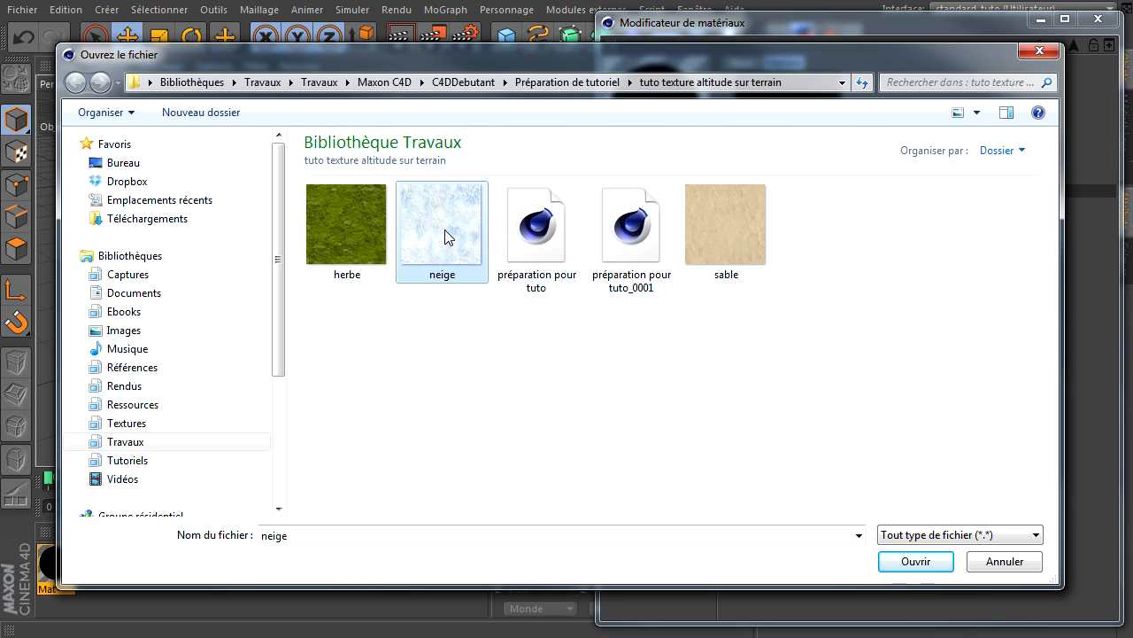
left_click(921, 563)
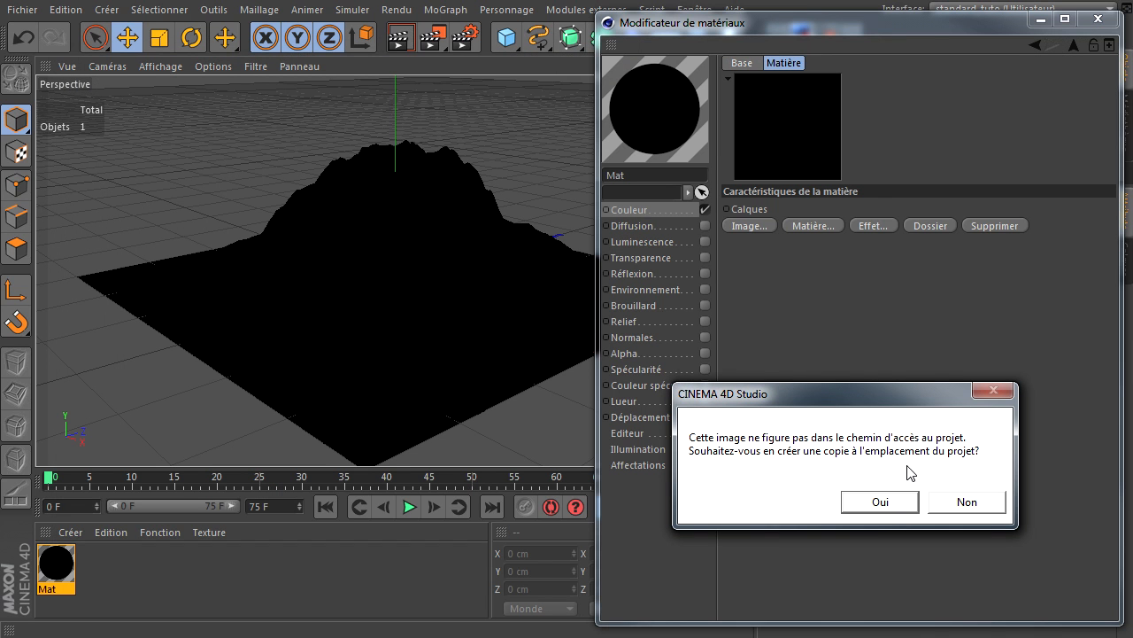
left_click(964, 501)
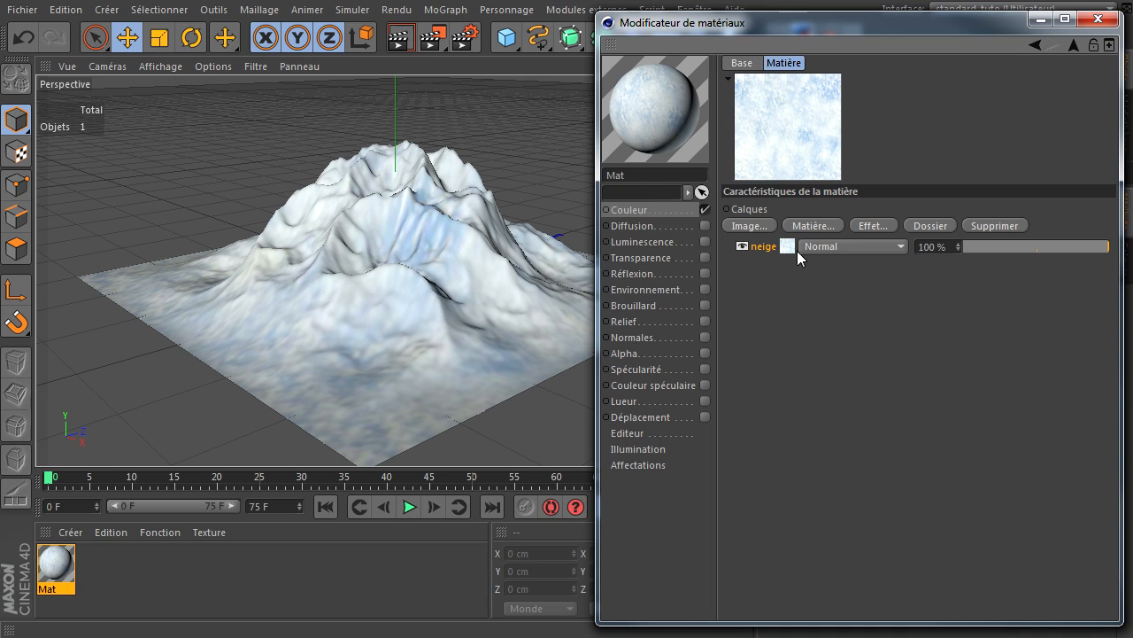
left_click(401, 37)
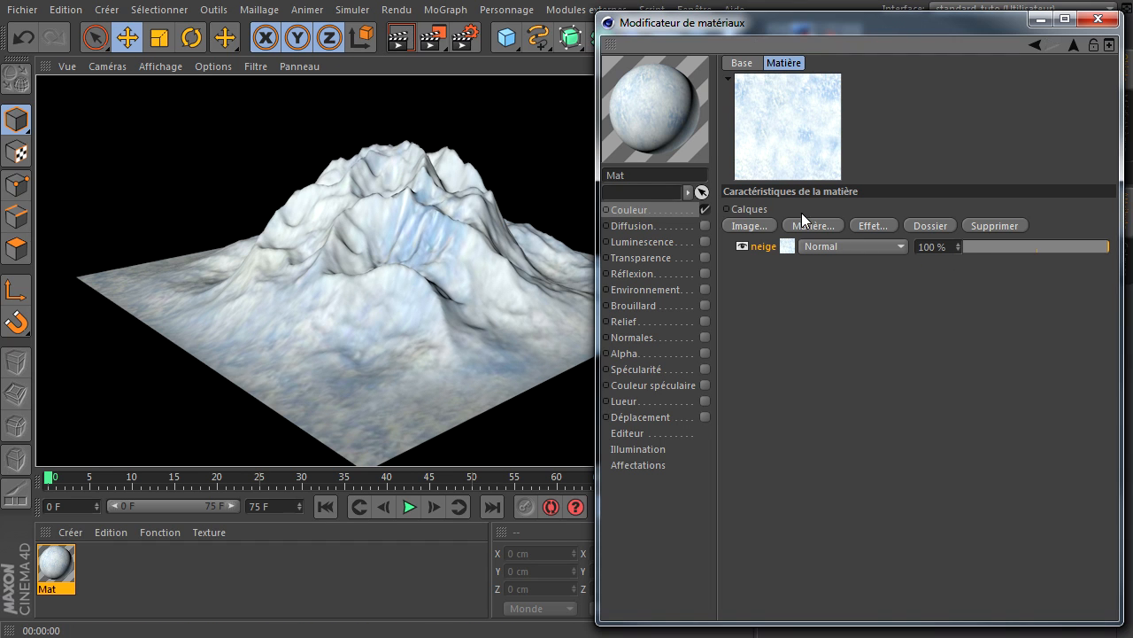
Add the herbe and sable images as further layers, without copying the images to the project folder
left_click(757, 224)
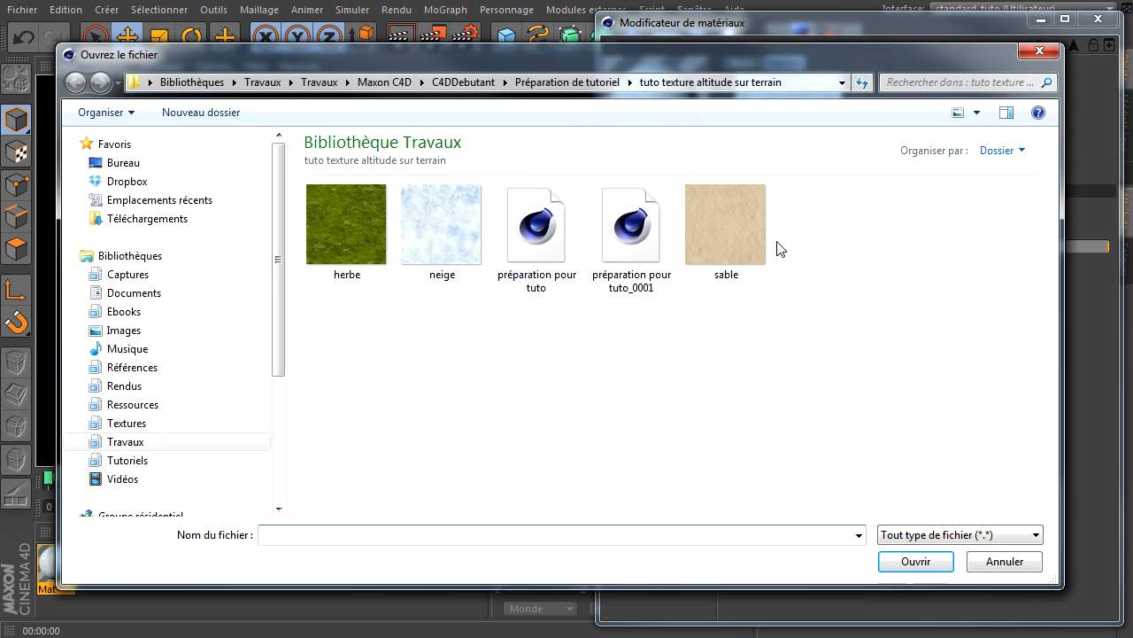
left_click(372, 221)
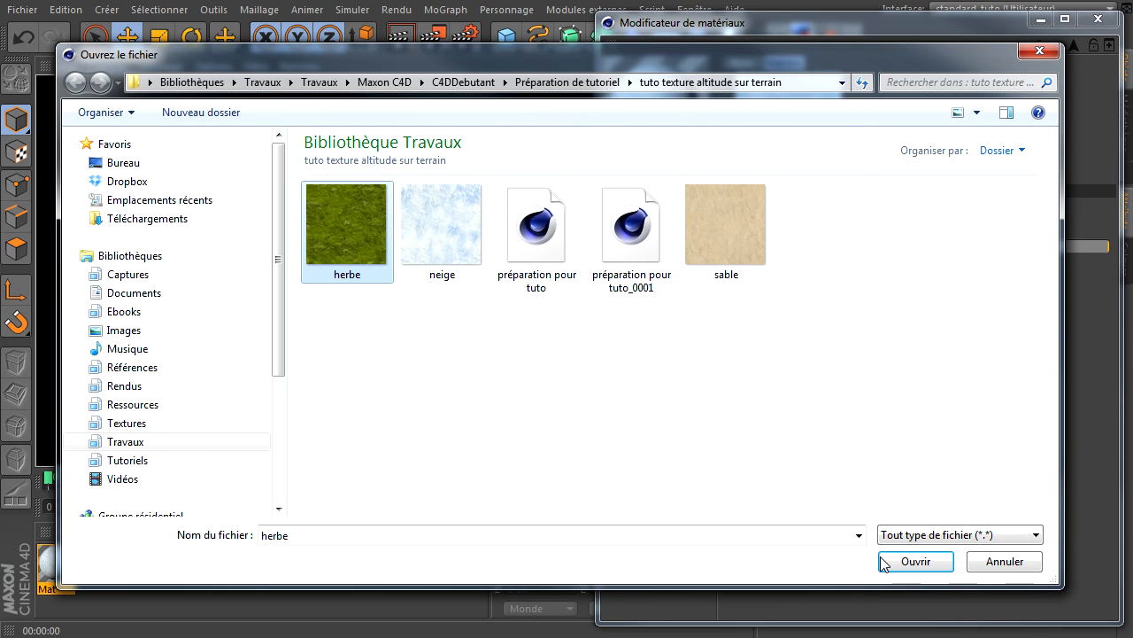
left_click(912, 562)
left_click(944, 501)
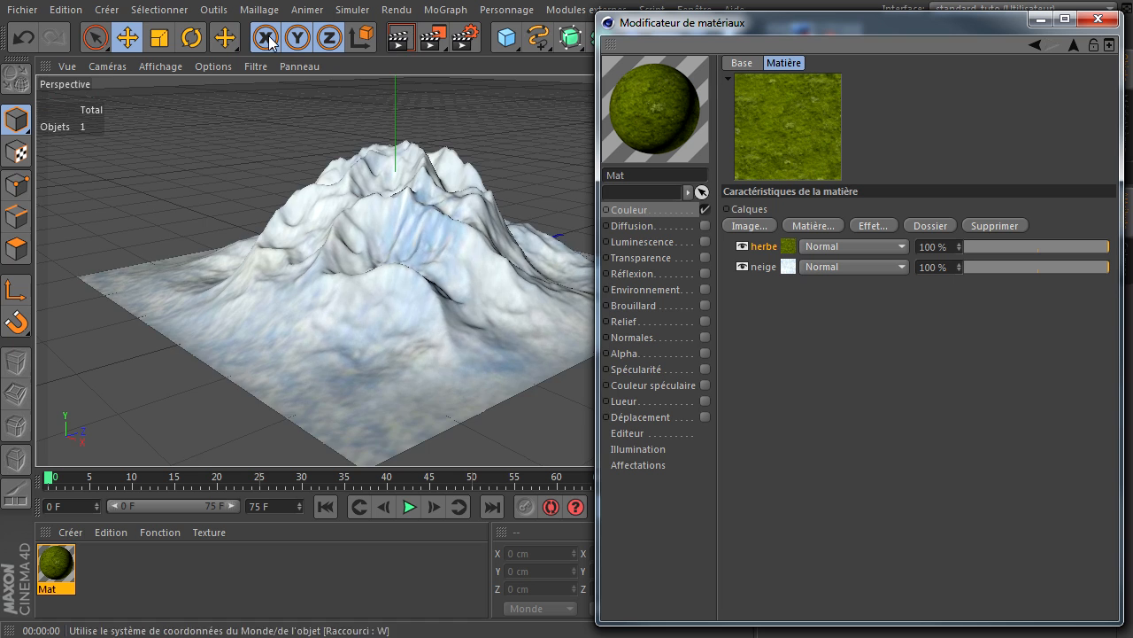
left_click(748, 227)
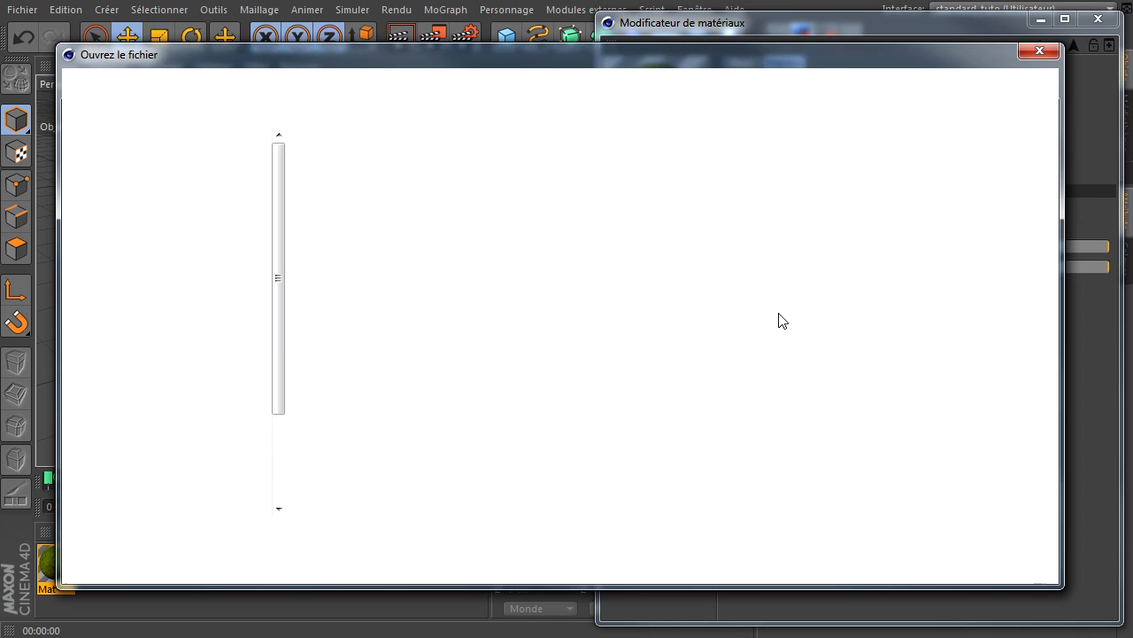
left_click(690, 228)
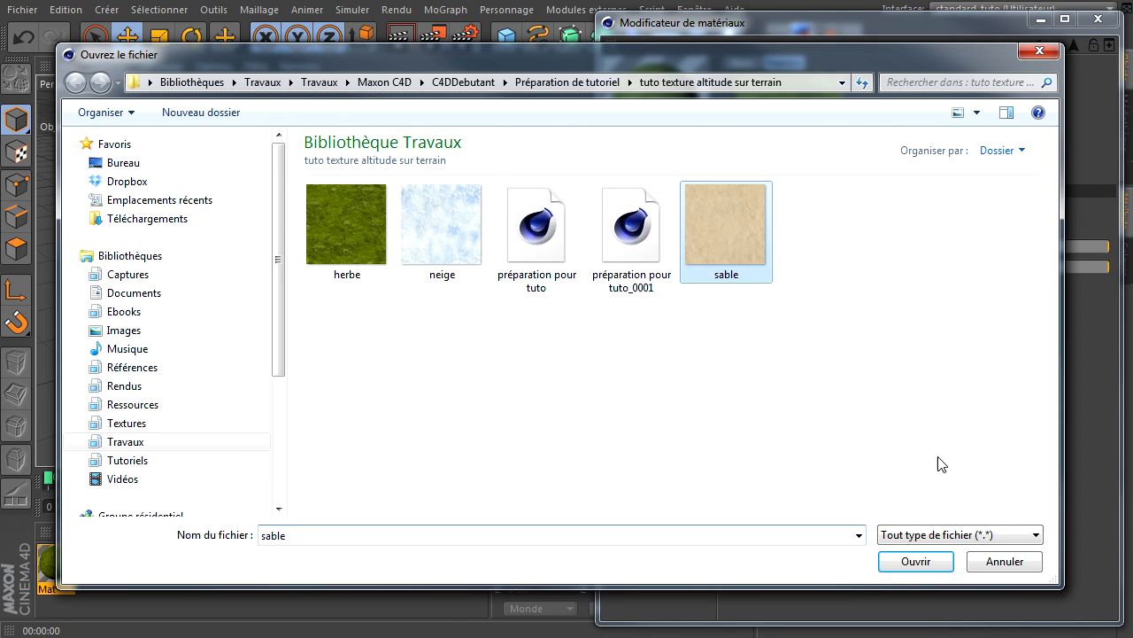
left_click(916, 559)
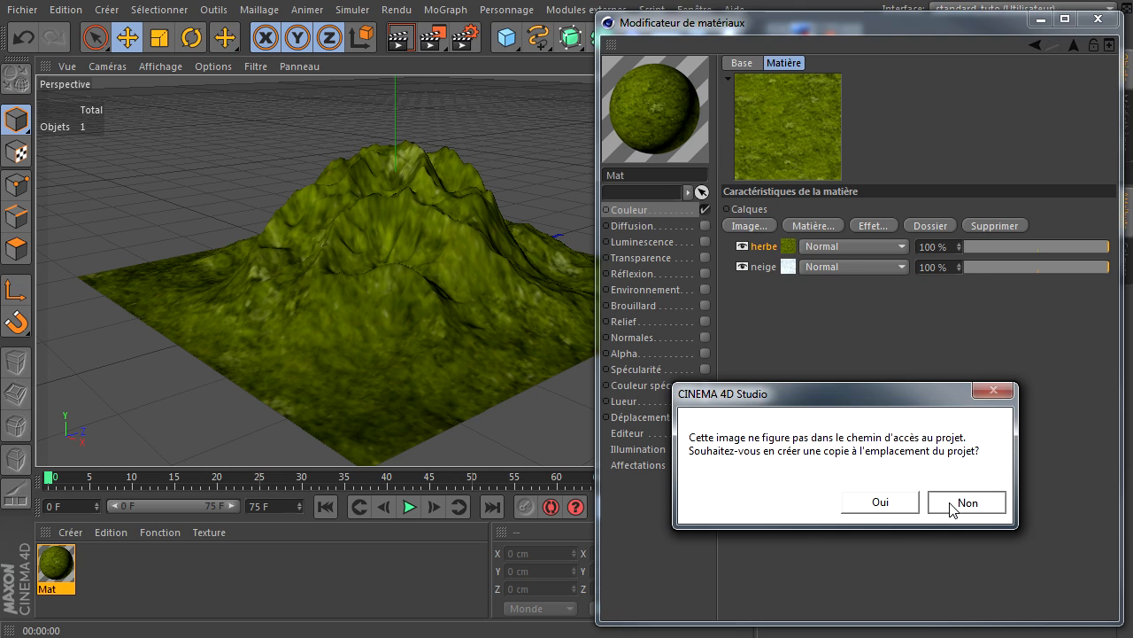
left_click(950, 502)
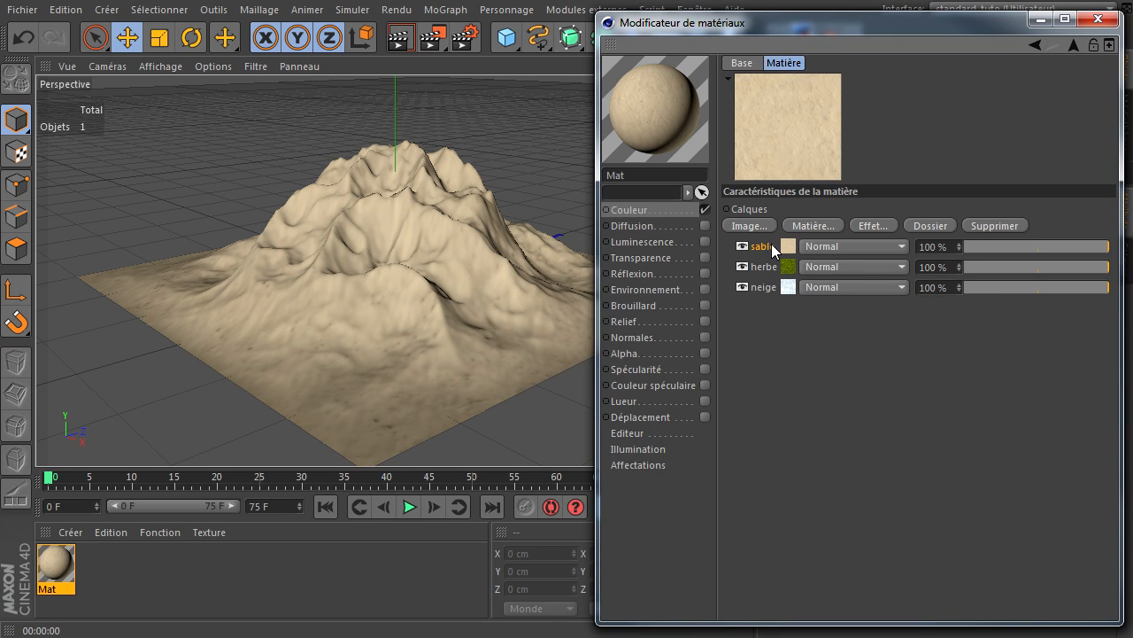
Reorder the layers as neige above herbe above sable, and render the view to check the result
left_click_drag(760, 295, 779, 246)
left_click_drag(769, 287, 765, 266)
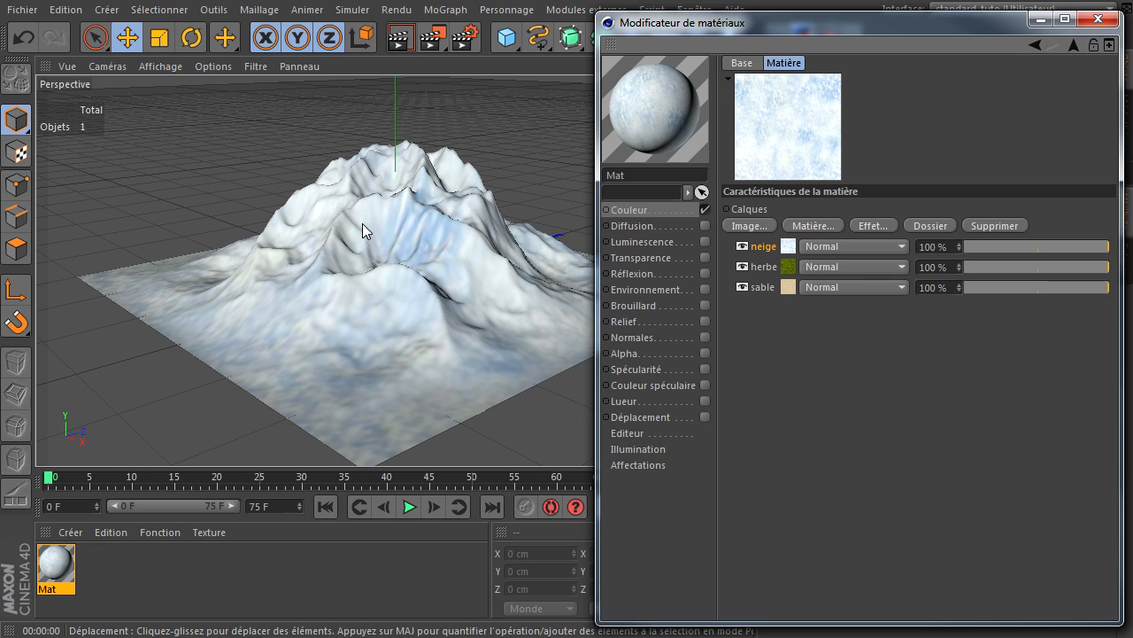
left_click(400, 37)
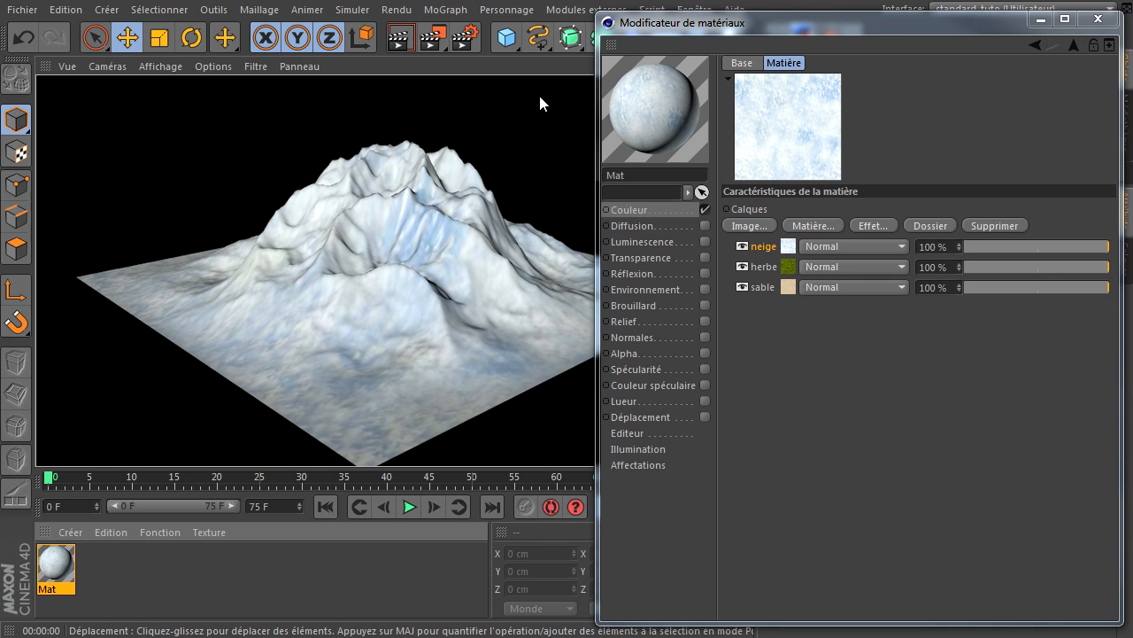
Reframe the Terrain in the perspective view and place an interactive render region over the mountain from its summit to its base
left_click_drag(824, 39, 933, 137)
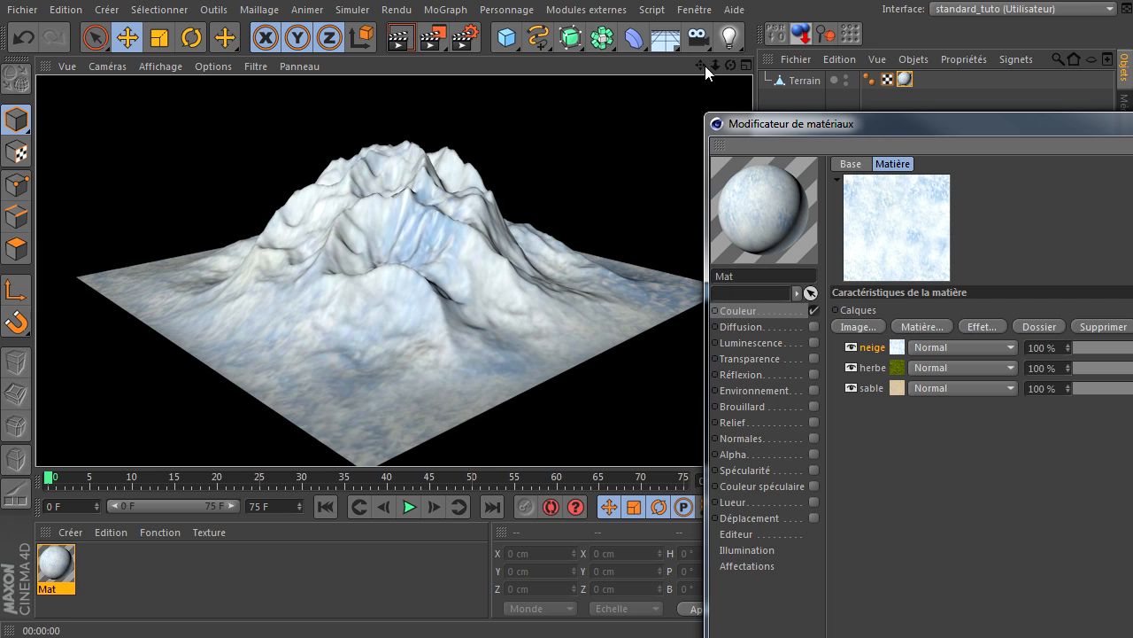
left_click_drag(702, 65, 738, 440)
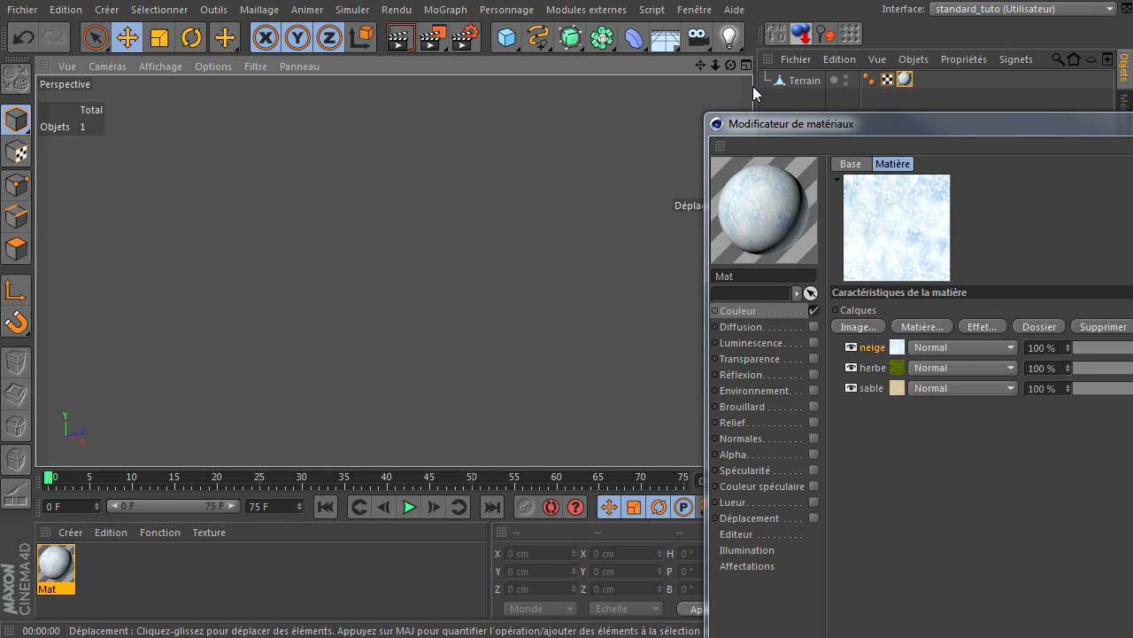
left_click(798, 82)
key("o")
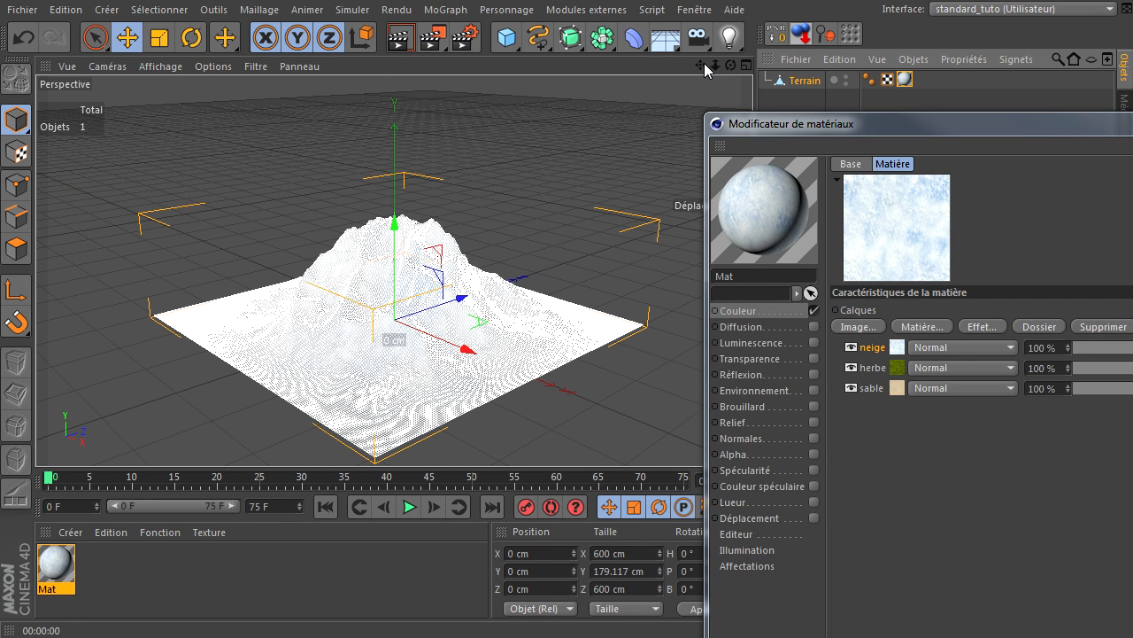
mouse_move(700, 65)
left_mouse_down()
mouse_move(754, 440)
mouse_move(700, 69)
mouse_move(753, 440)
mouse_move(715, 66)
left_mouse_up()
key("o")
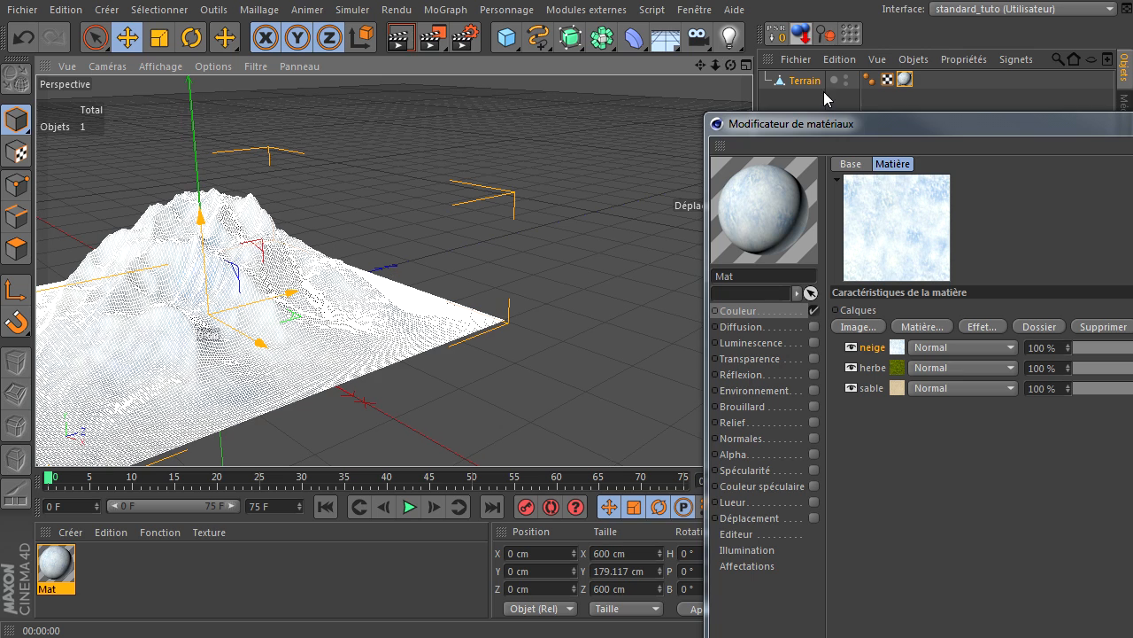
left_click_drag(859, 124, 744, 25)
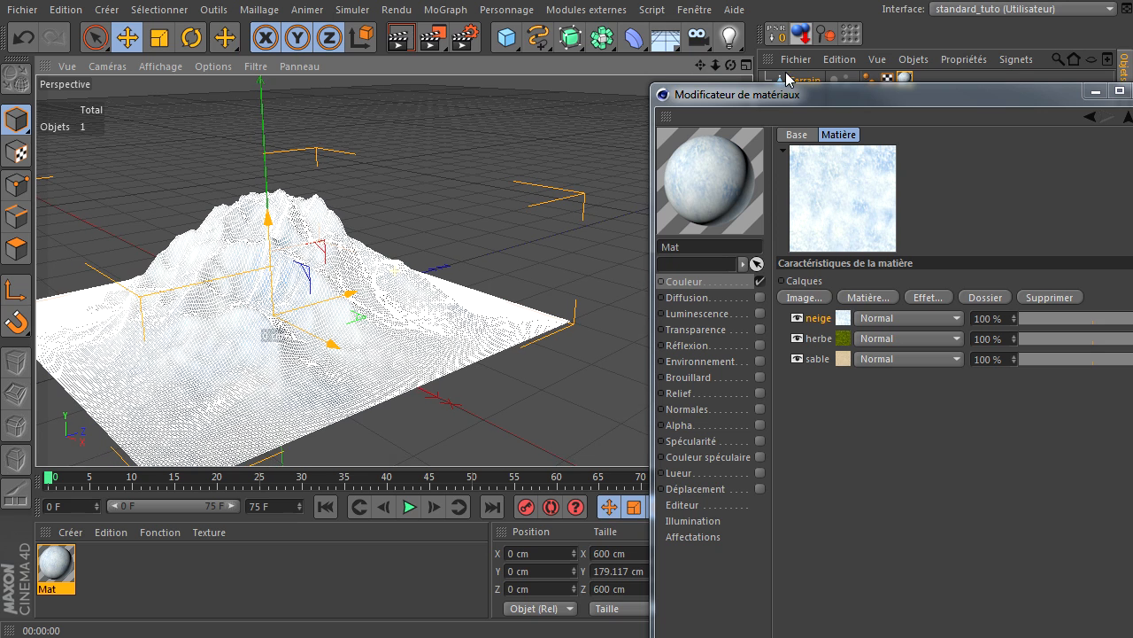
left_click_drag(796, 99, 742, 37)
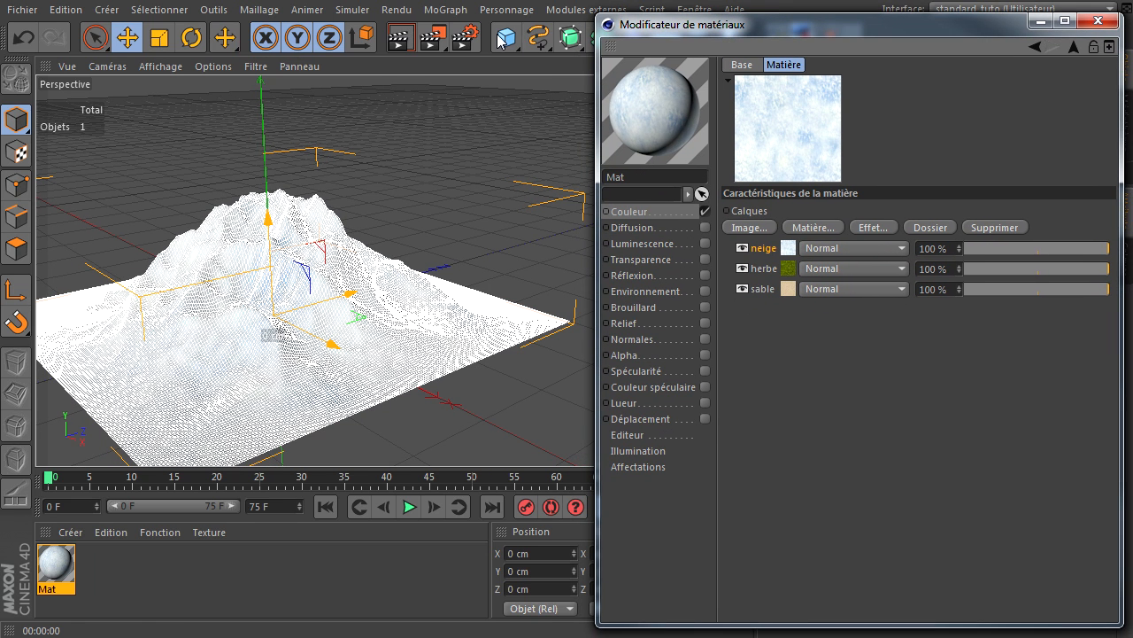
left_click_drag(432, 38, 515, 265)
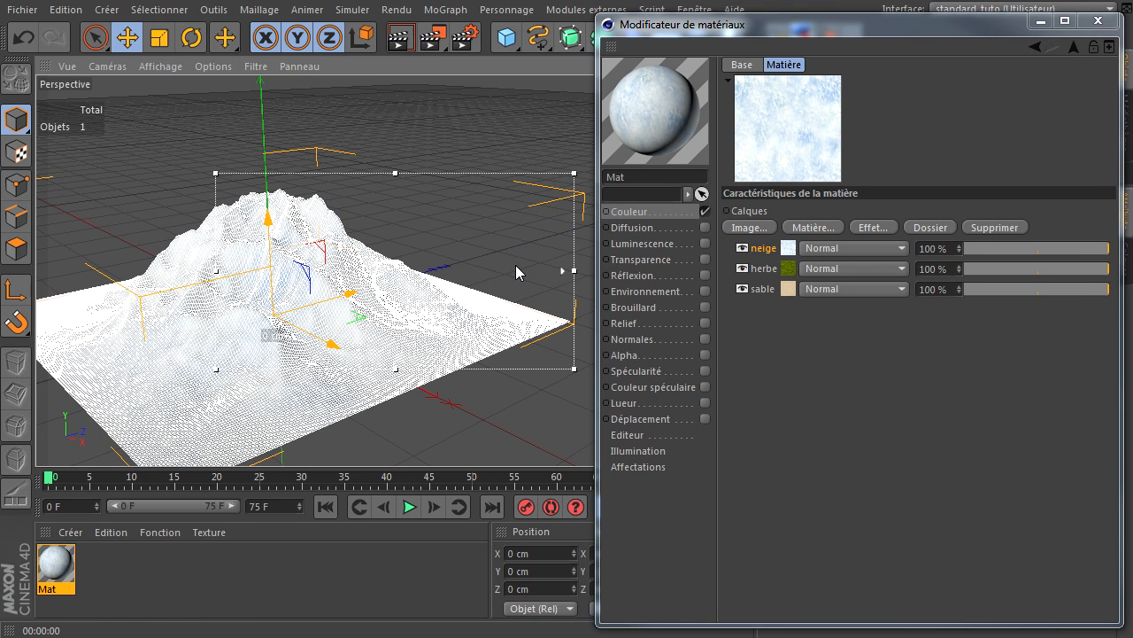
left_click_drag(432, 181, 381, 167)
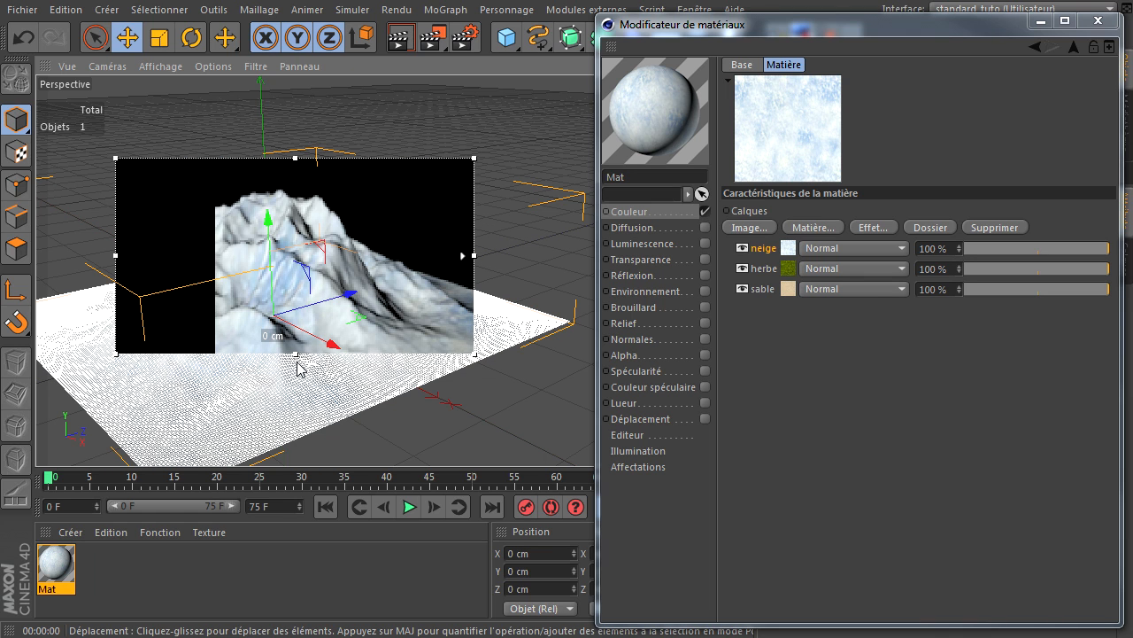
left_click_drag(296, 357, 295, 451)
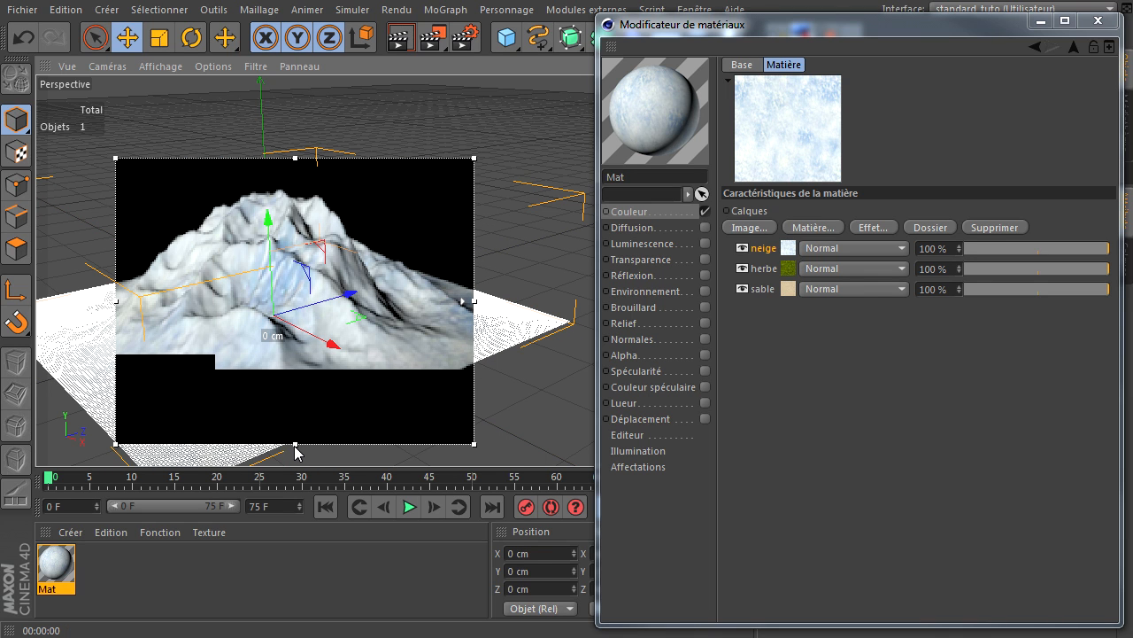
left_click_drag(473, 251, 432, 271)
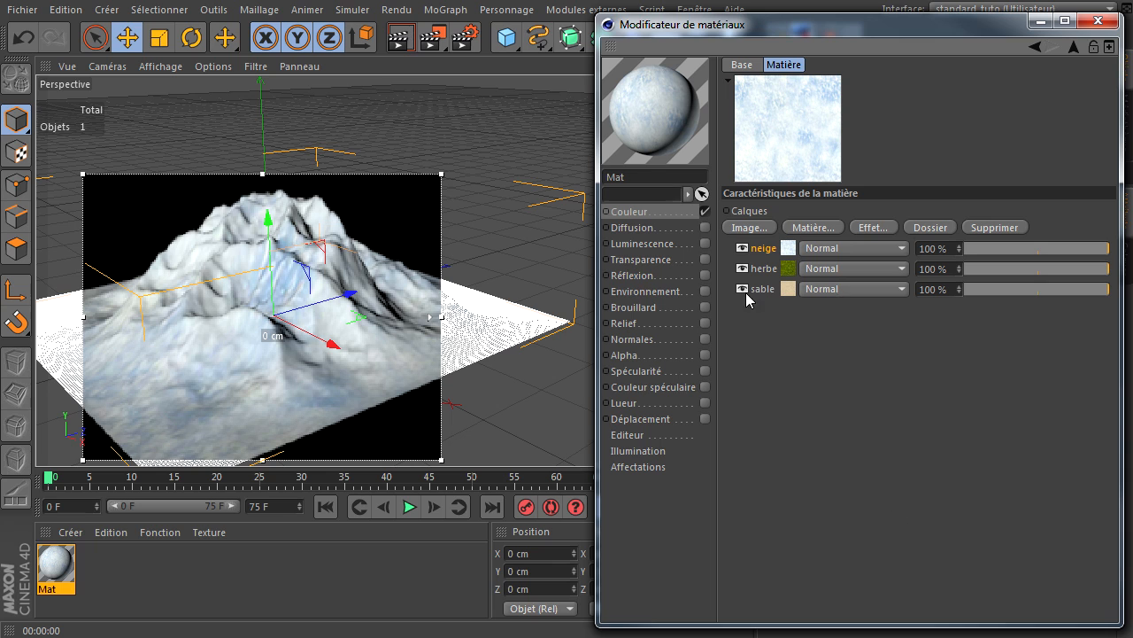
Add a Masque de terrain shader layer between neige and herbe and set its blend mode to Masque de fusion
left_click(812, 228)
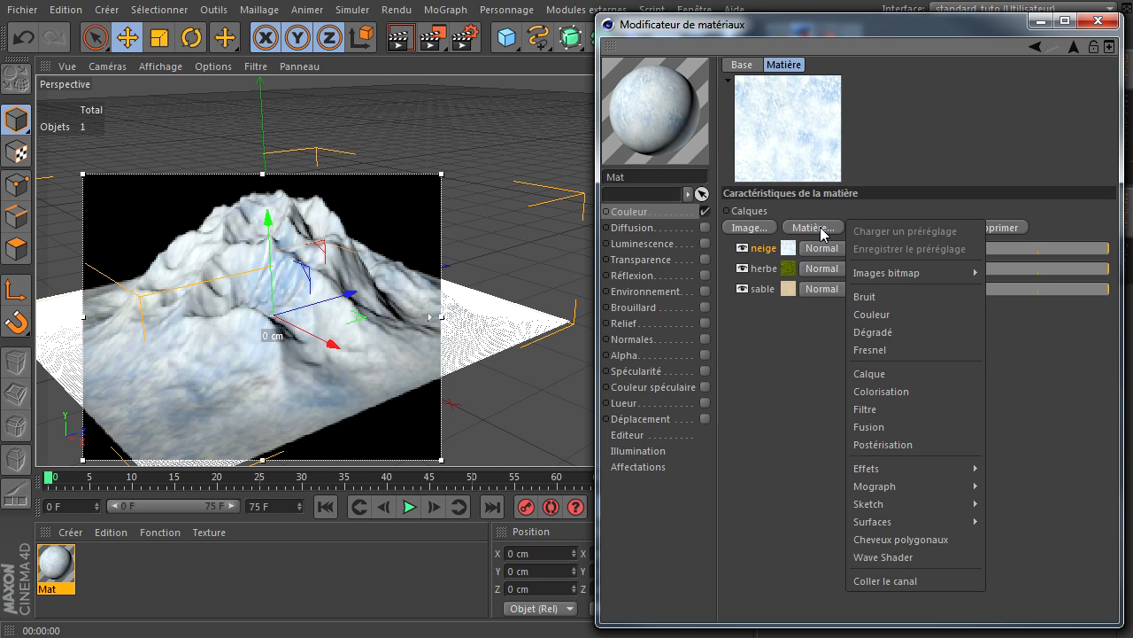
mouse_move(917, 468)
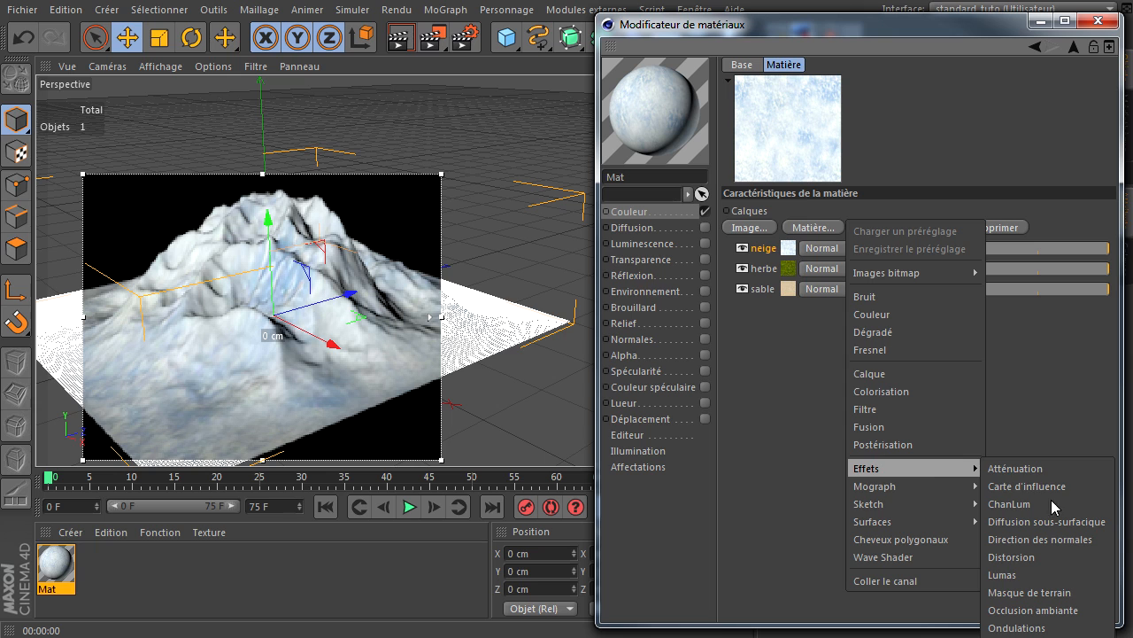
left_click(1041, 591)
left_click_drag(881, 27, 865, 0)
left_click_drag(742, 213, 745, 239)
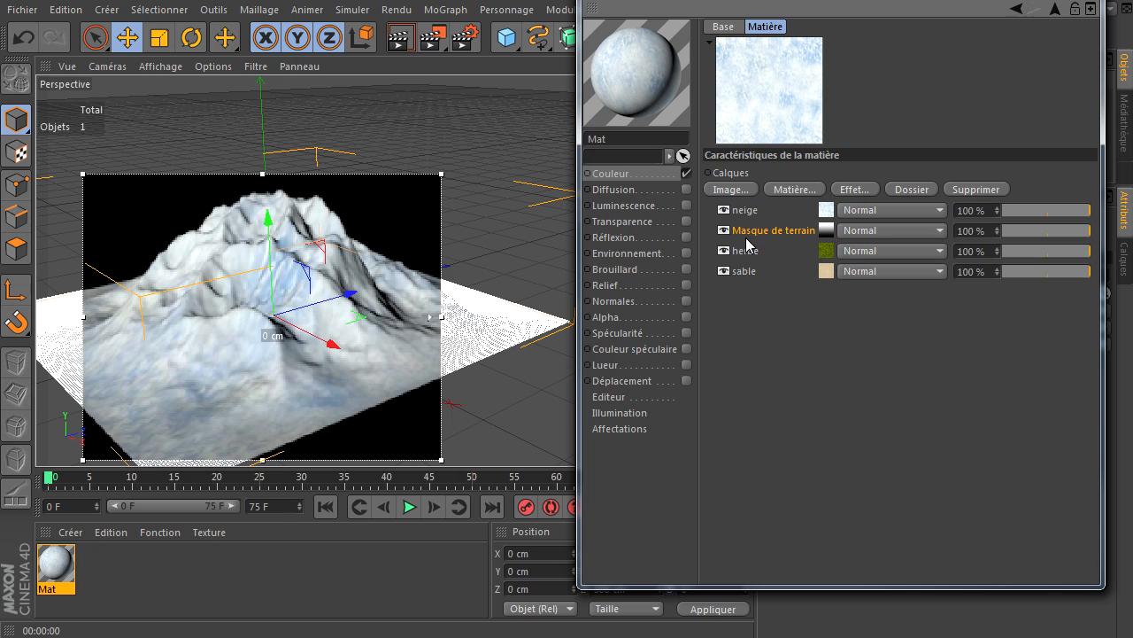
left_click(877, 232)
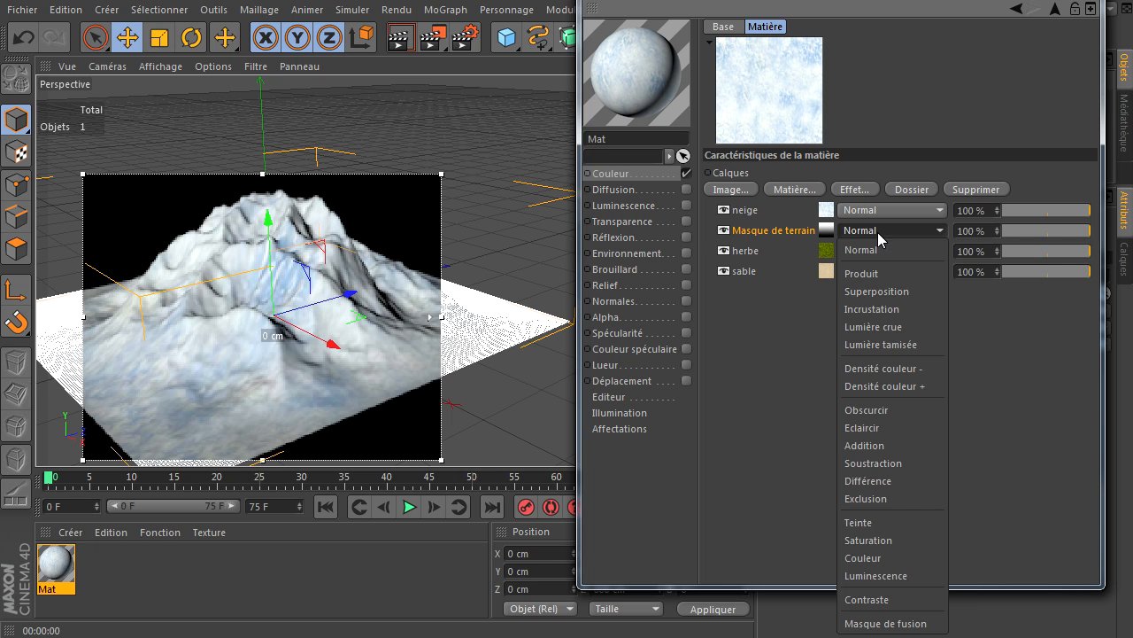
left_click(894, 624)
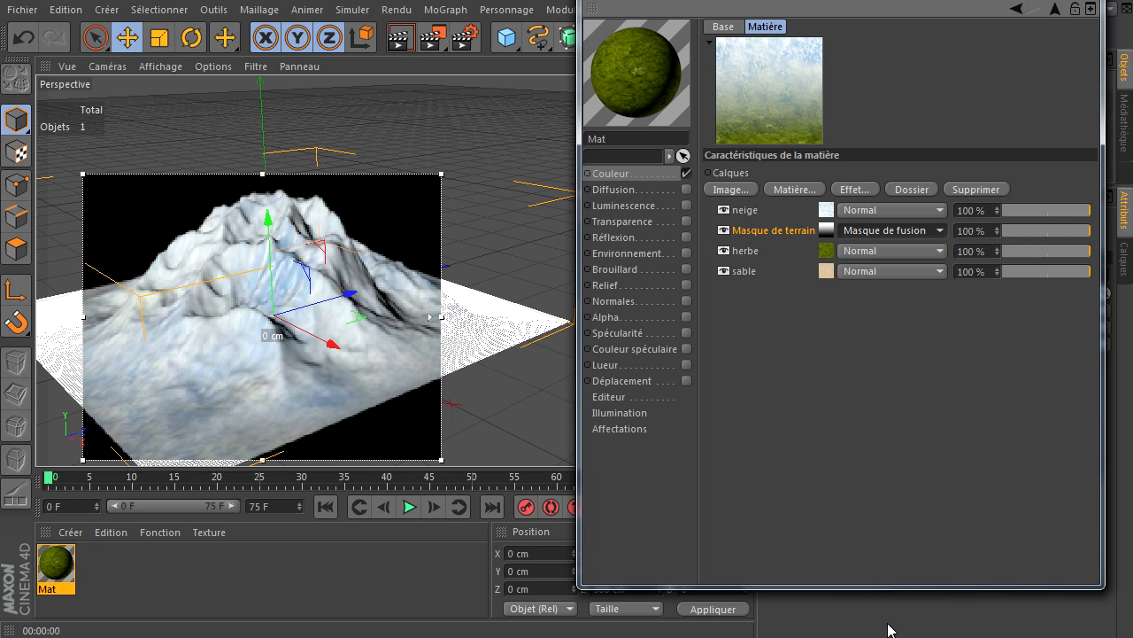
Open the Masque de terrain shader's settings and disable its slope masking
left_click(824, 229)
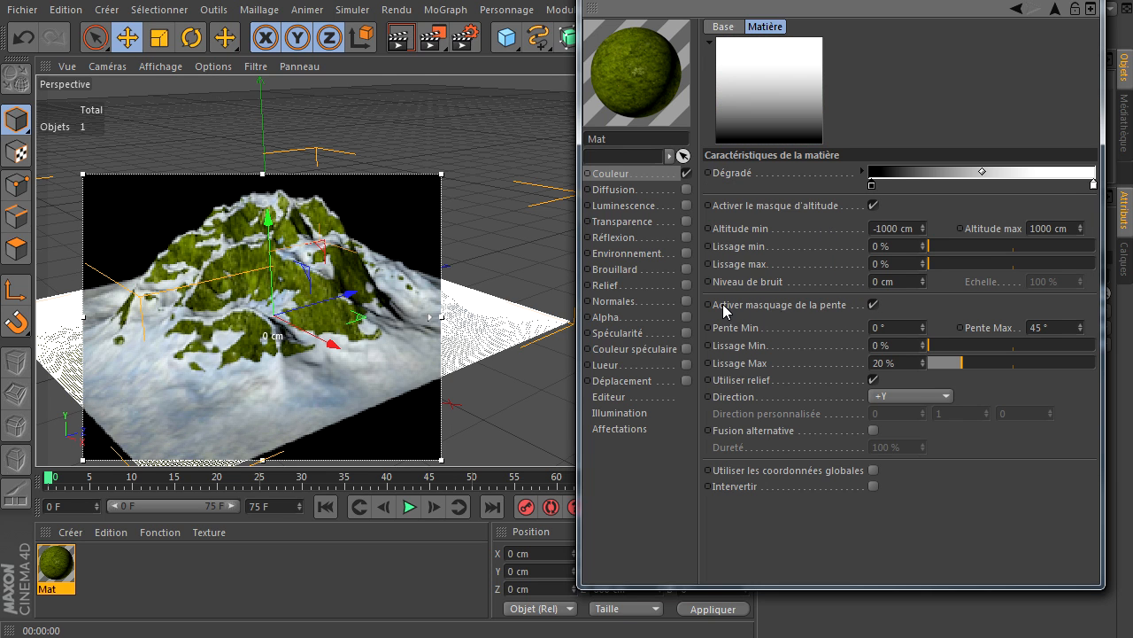
left_click(873, 305)
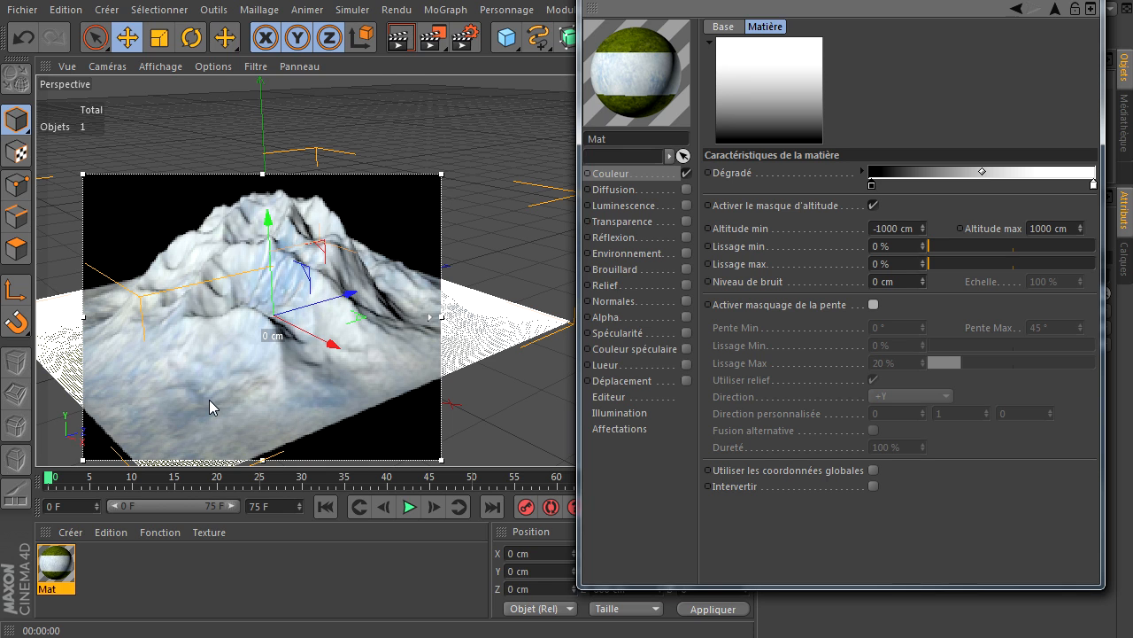
left_click_drag(803, 1, 813, 14)
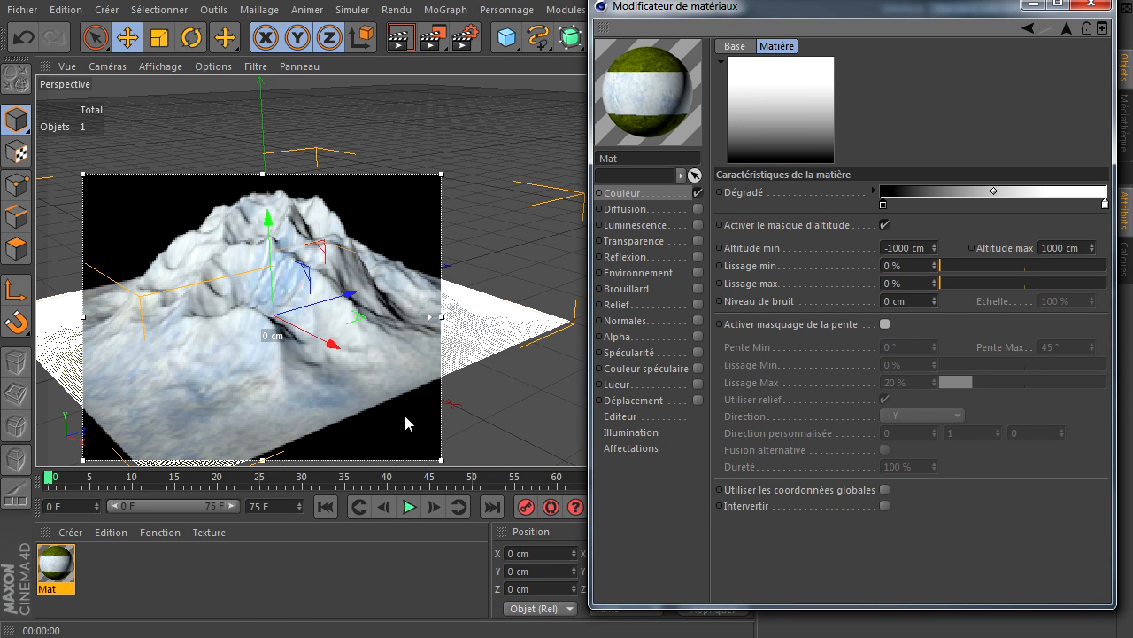
Set the terrain mask's Altitude max to 300 cm
double_click(1066, 247)
type("2")
double_click(1062, 249)
type("50")
key("Return")
double_click(1060, 249)
type("300")
key("Return")
Set the terrain mask's Altitude min, trying 150 cm before settling on 100 cm
left_click(921, 253)
left_click(932, 245)
left_click_drag(921, 244, 893, 244)
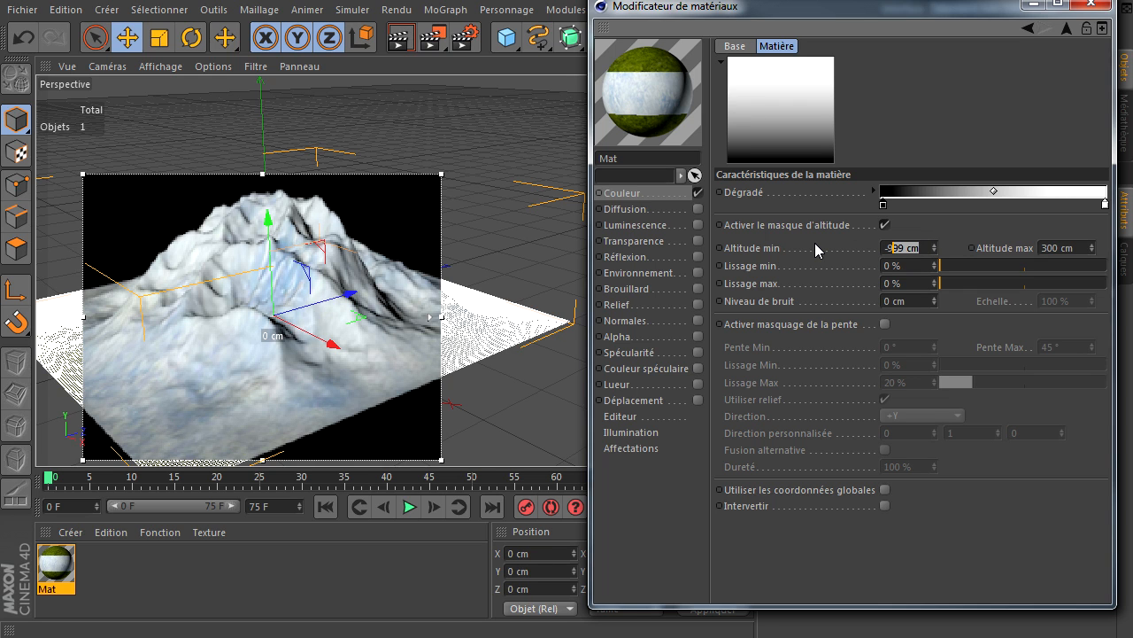
type("1")
key("BackSpace")
key("BackSpace")
key("BackSpace")
type("150")
key("Return")
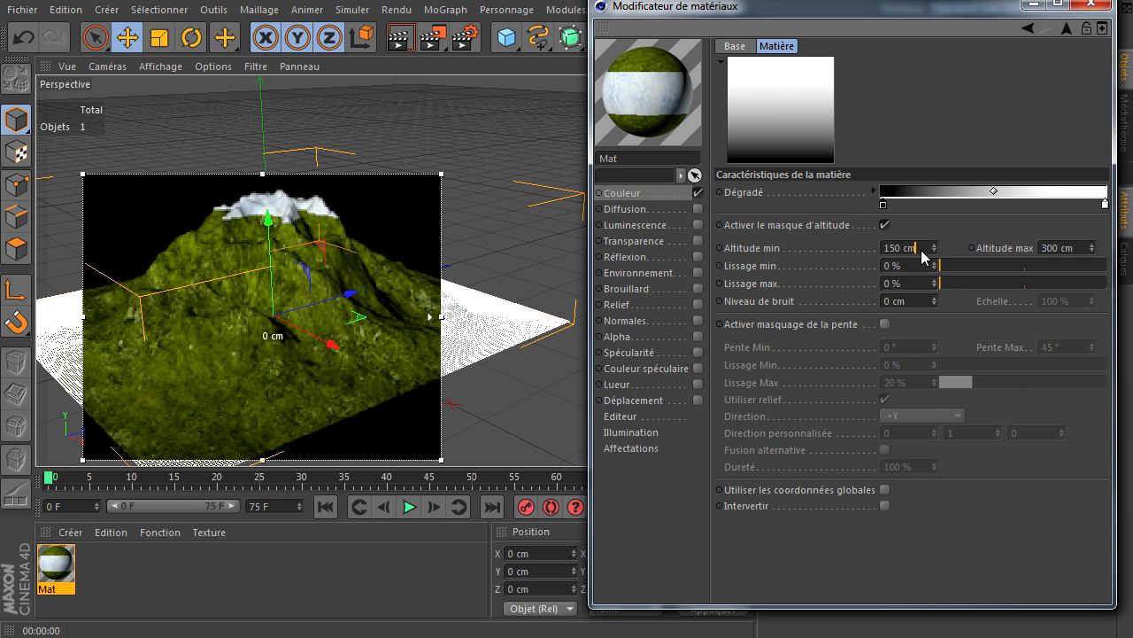
type("100")
key("Return")
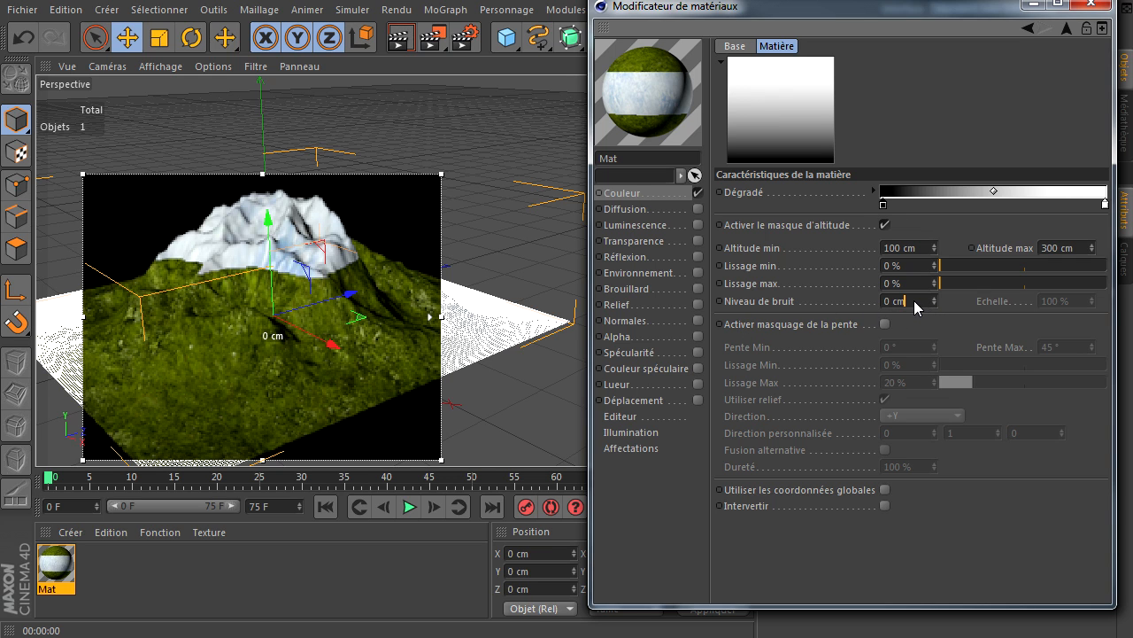
Break up the edge of the snow with a Niveau de bruit of 40 cm and an Echelle of 50 %
type("40")
key("Return")
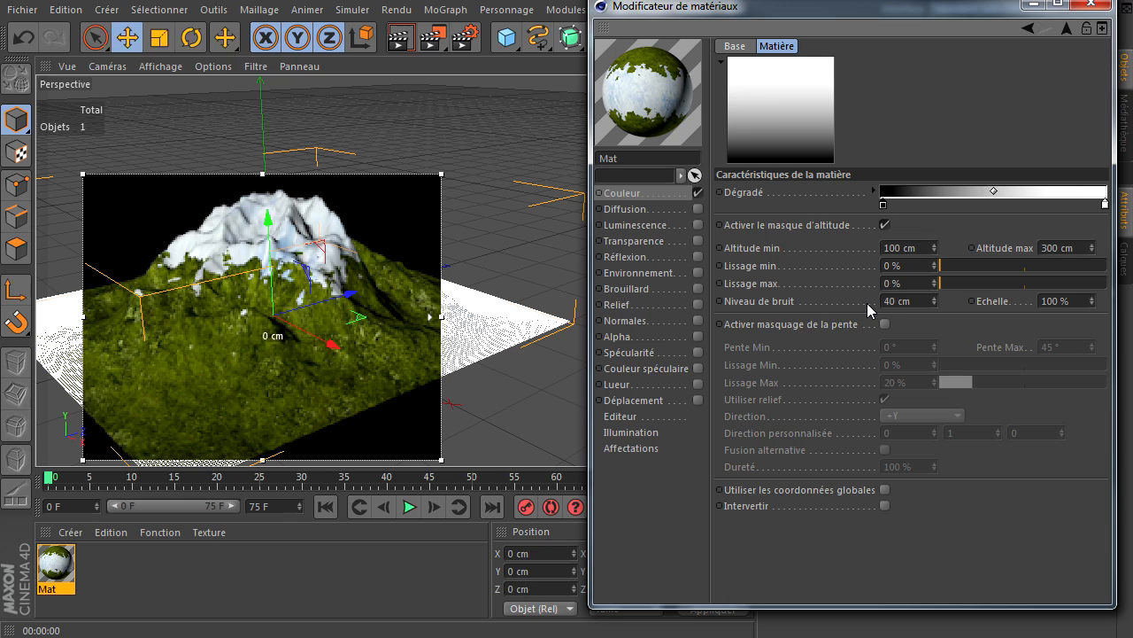
left_click(1076, 299)
type("50")
key("Return")
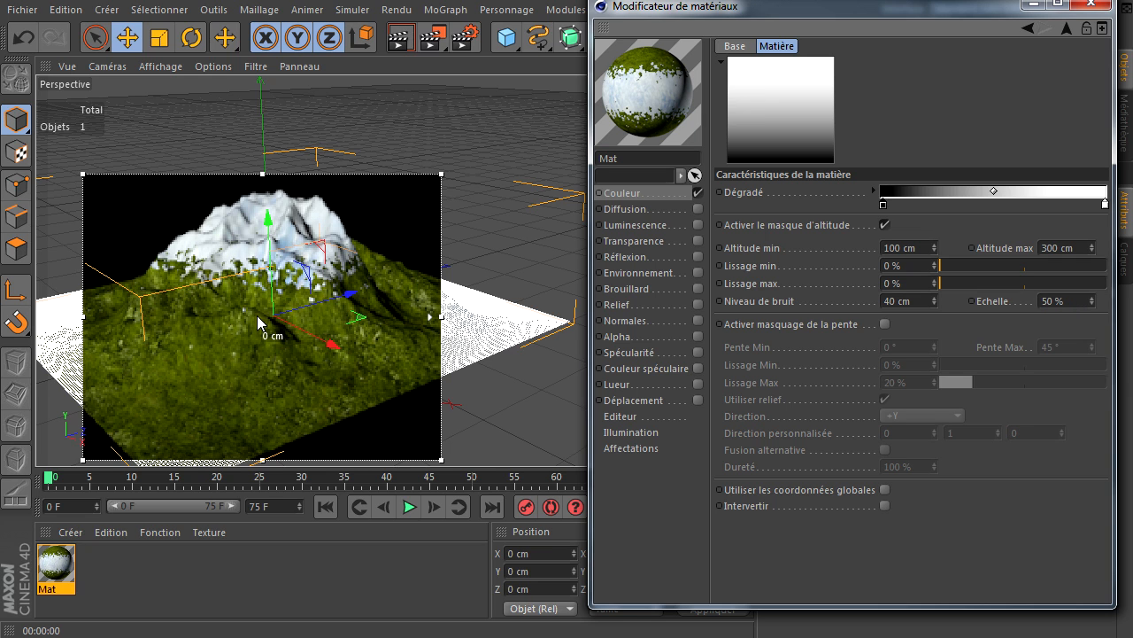
Set the terrain mask's Lissage min to 20 % and return to the layer list
left_click(987, 265)
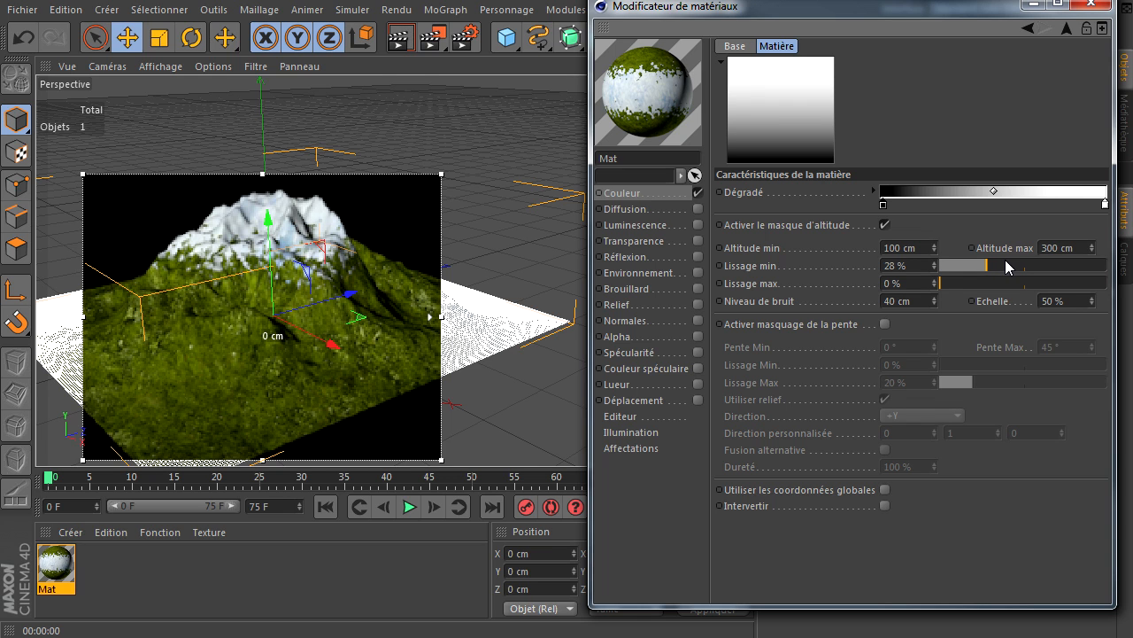
left_click(923, 265)
type("20")
key("Return")
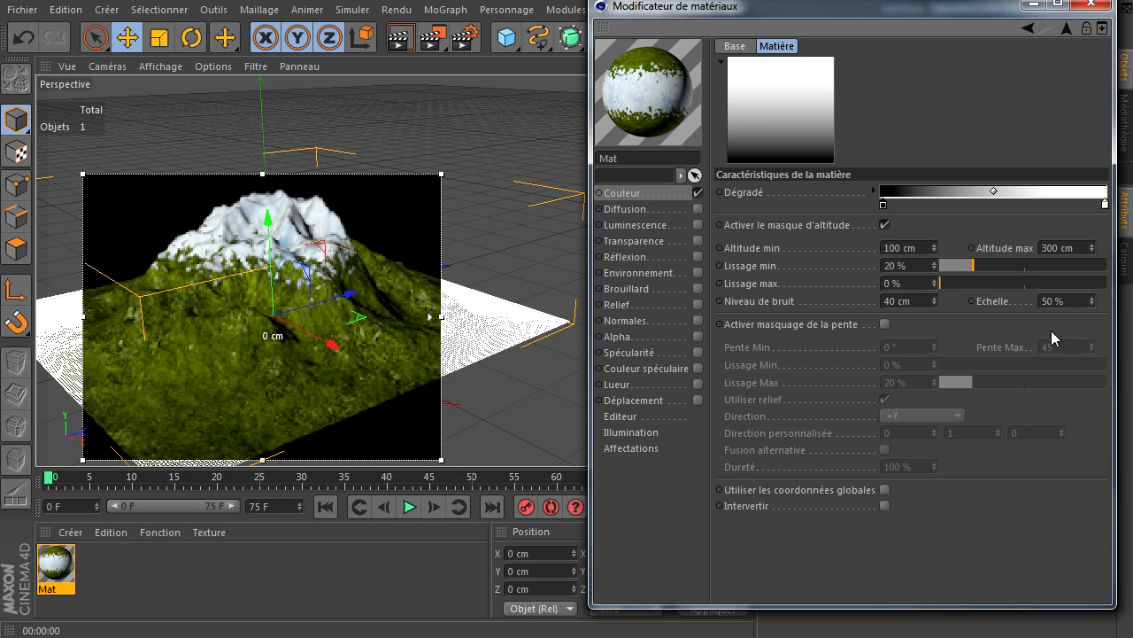
left_click(1068, 31)
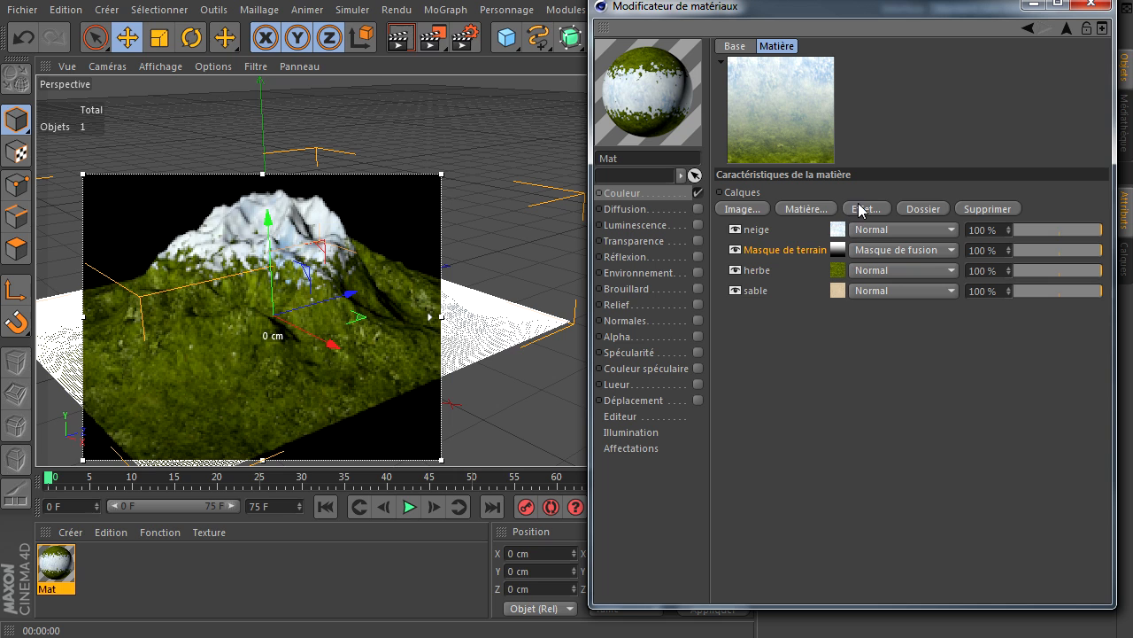
Add a Masque de terrain effect between the herbe and sable layers and set its blend mode to Masque de fusion
left_click(823, 210)
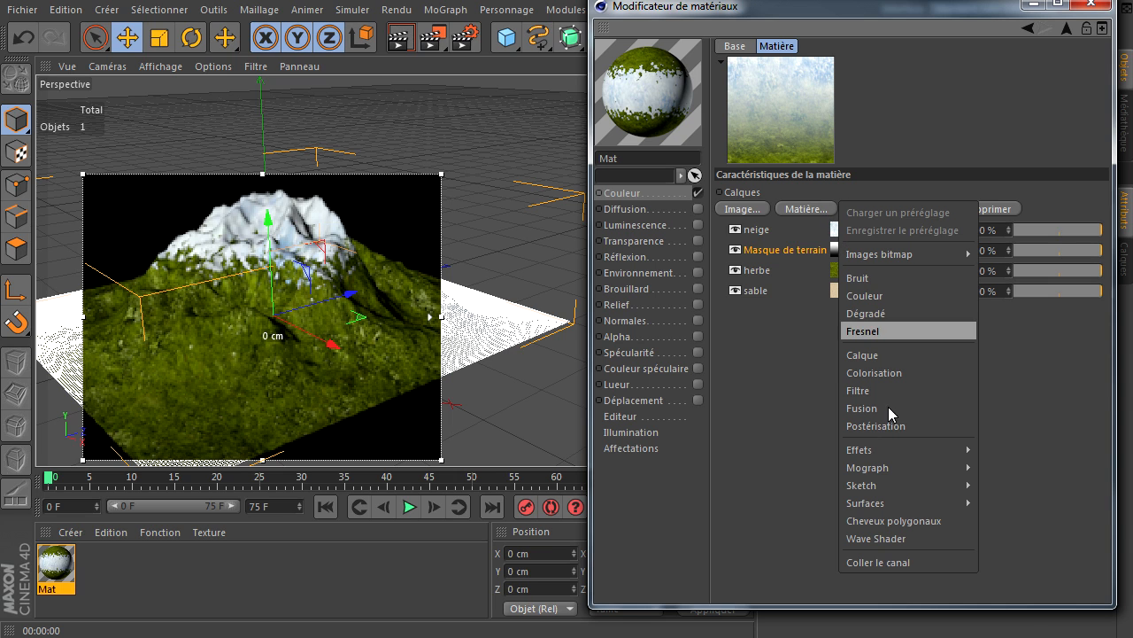
mouse_move(892, 453)
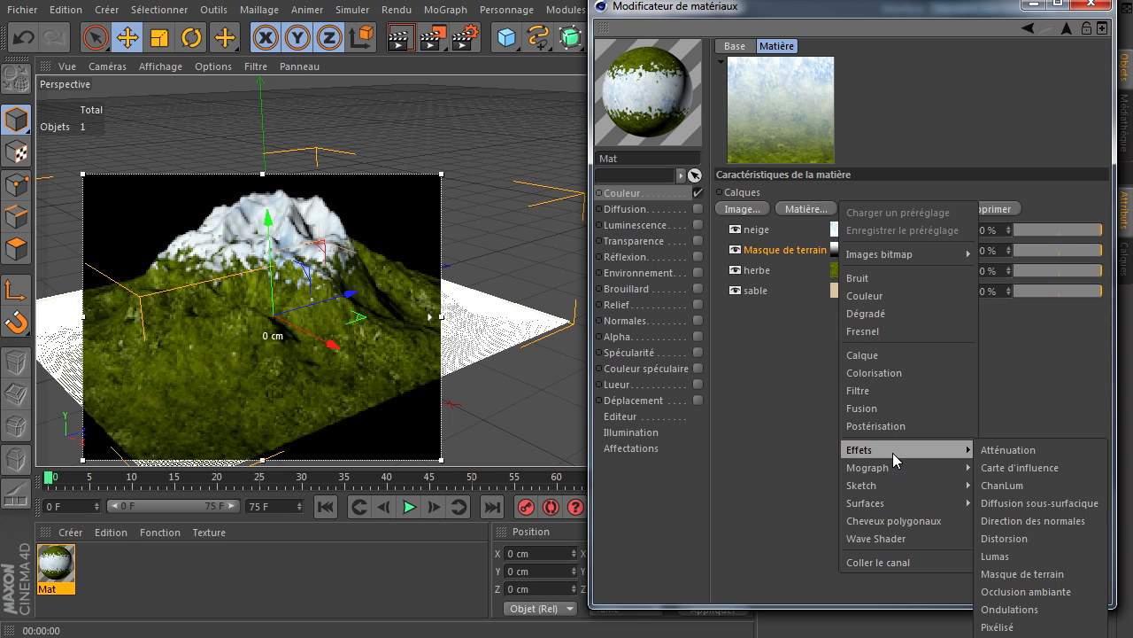
left_click(1021, 574)
left_click_drag(791, 232, 788, 298)
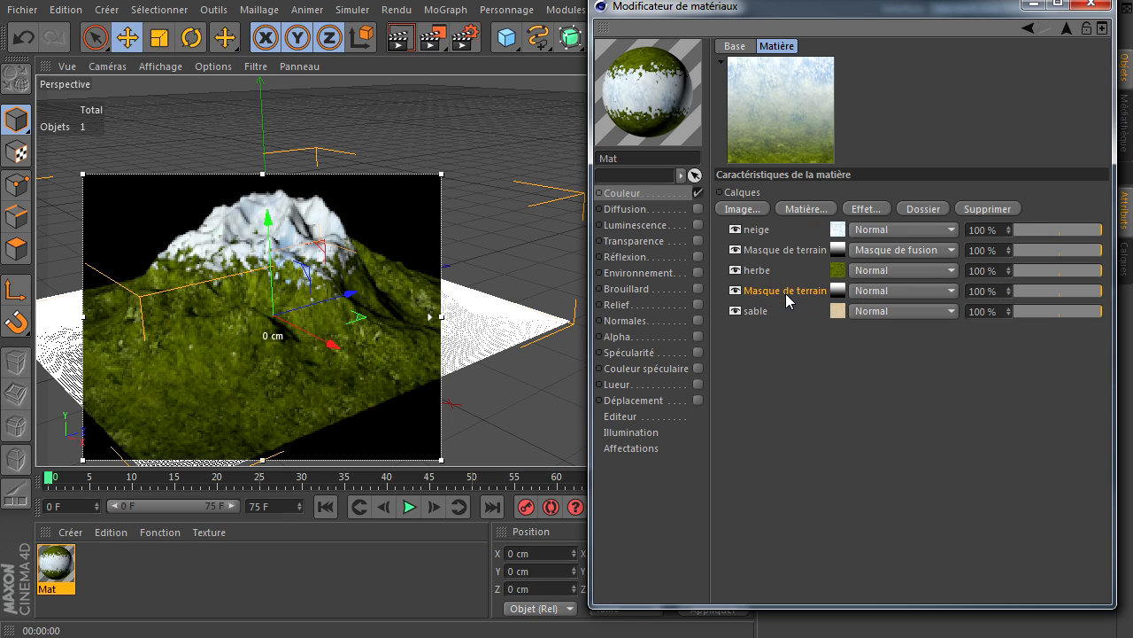
left_click(863, 293)
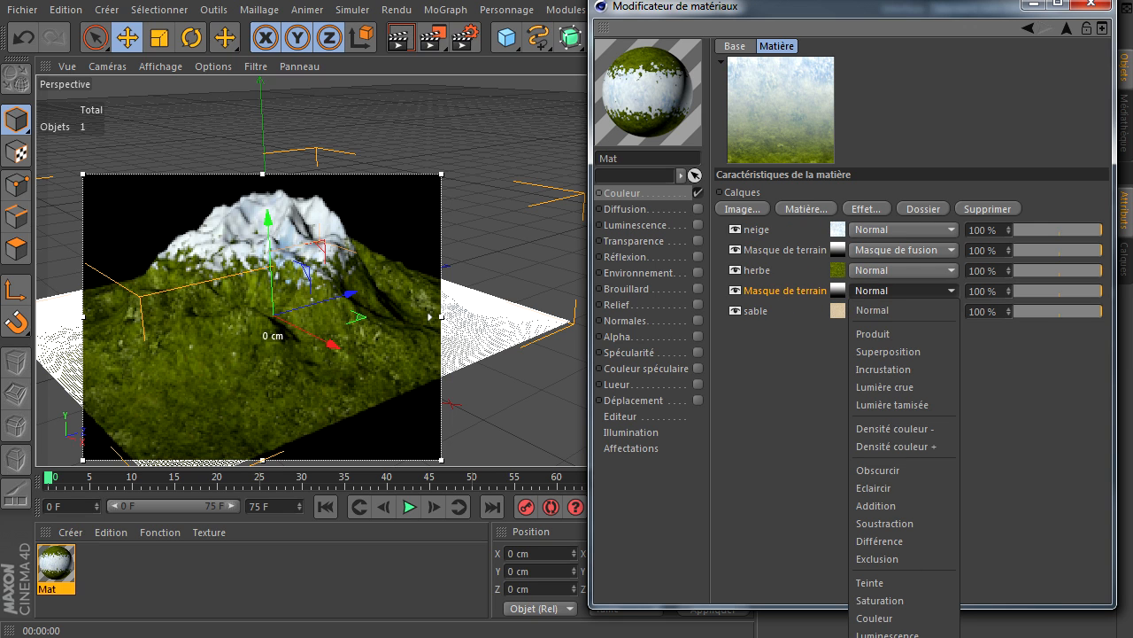
left_click(907, 636)
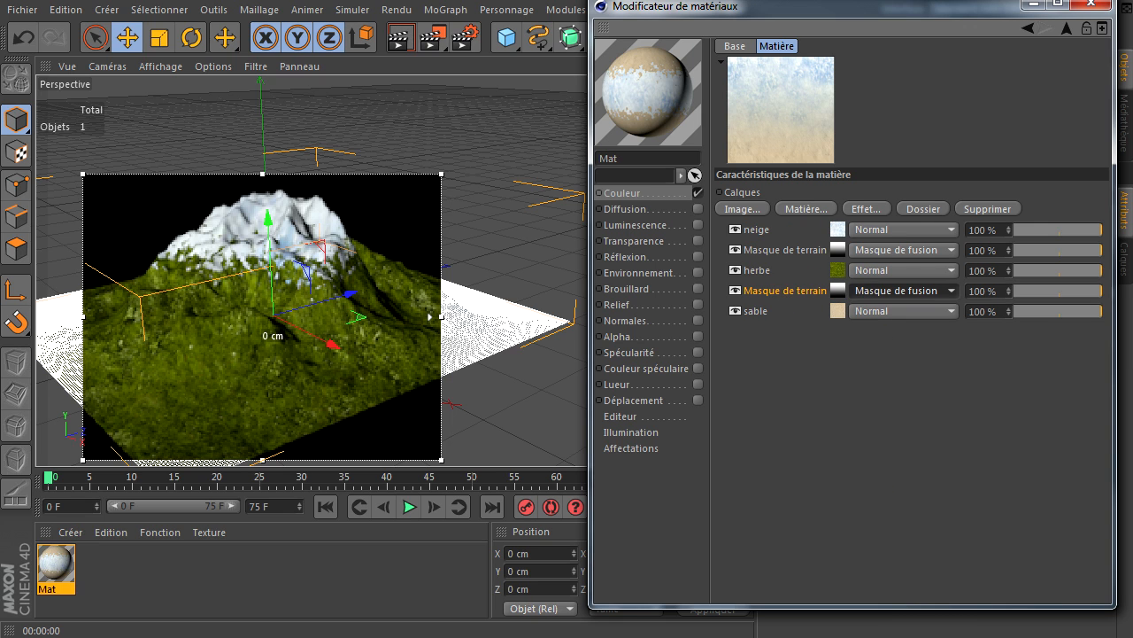
In the new terrain mask above sable, disable the slope masking and set Altitude max to 300 cm
left_click(837, 294)
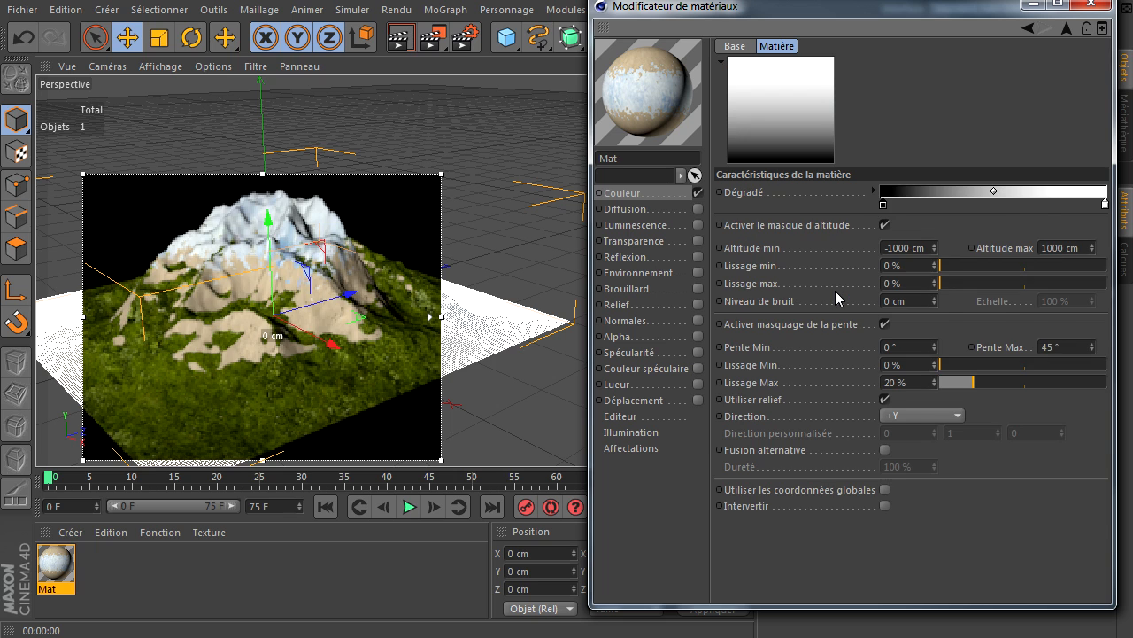
left_click(885, 324)
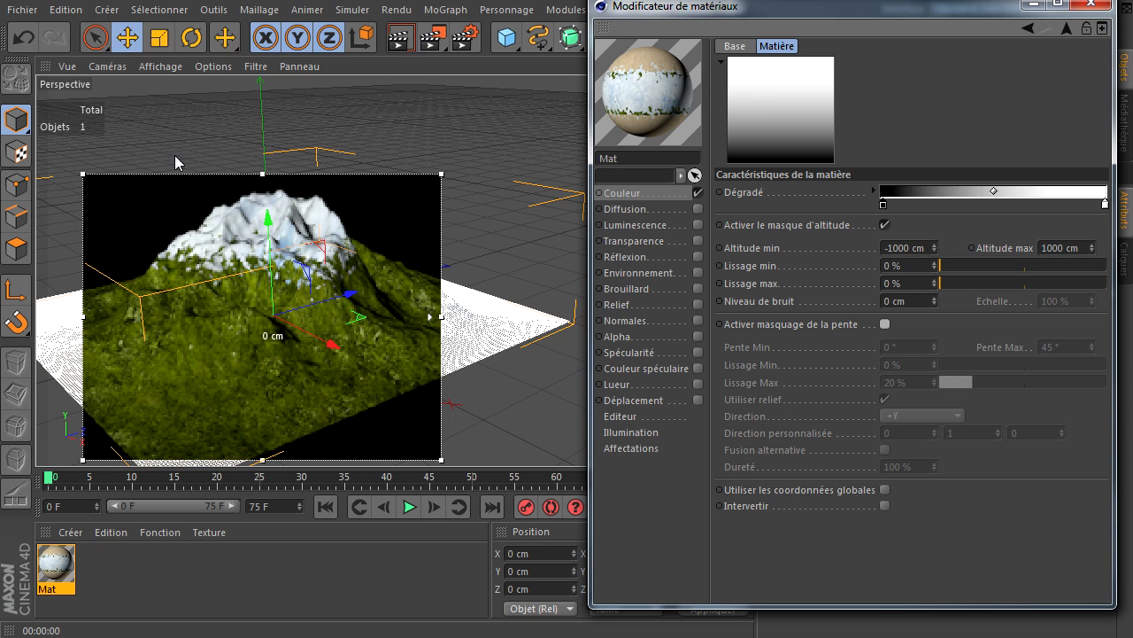
double_click(1058, 249)
type("300")
Set this mask's Altitude min, trying 50 cm before settling on 10 cm
left_click(921, 249)
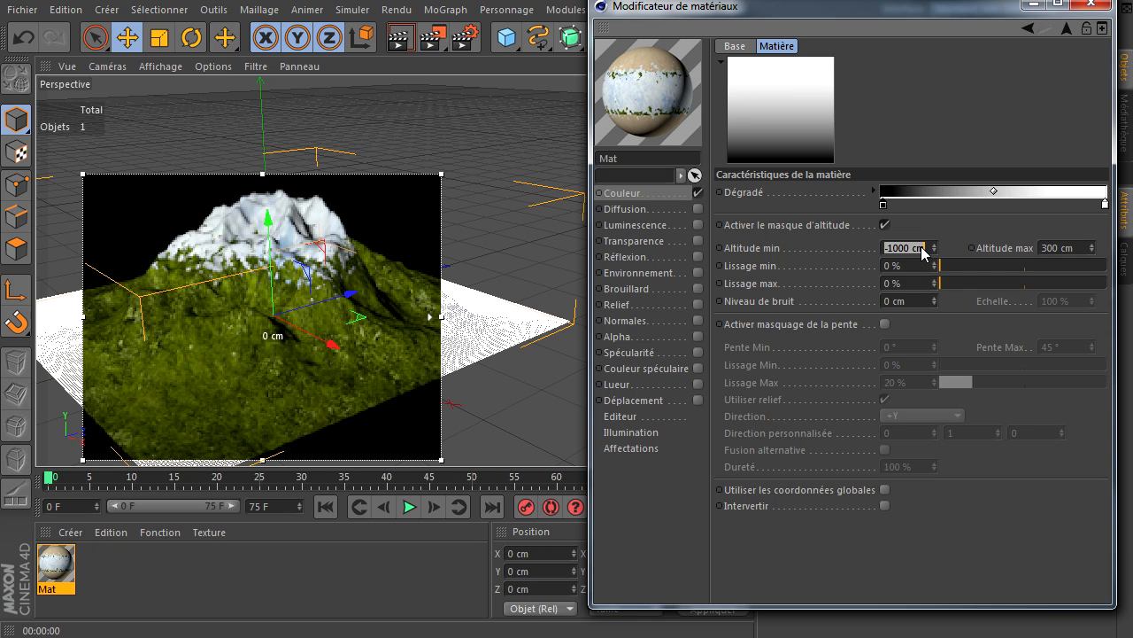
type("50")
key("Return")
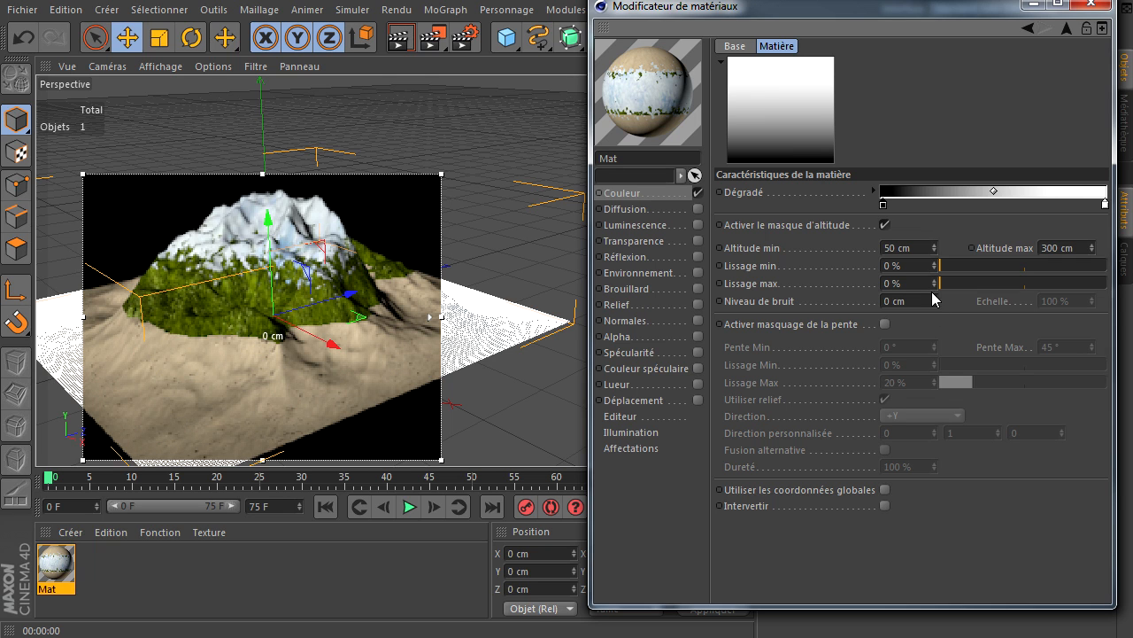
left_click(920, 248)
type("10")
key("Return")
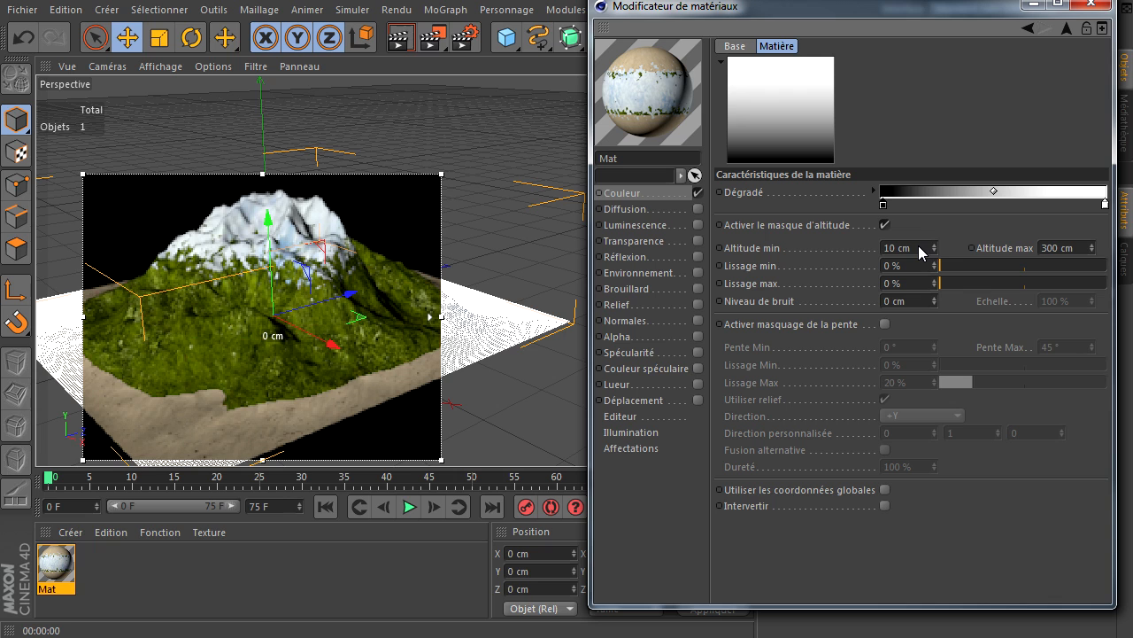
Roughen the grass and sand boundary with Niveau de bruit, trying 20 cm before settling on 5 cm
left_click(919, 248)
left_click(919, 299)
double_click(918, 302)
type("20")
key("Return")
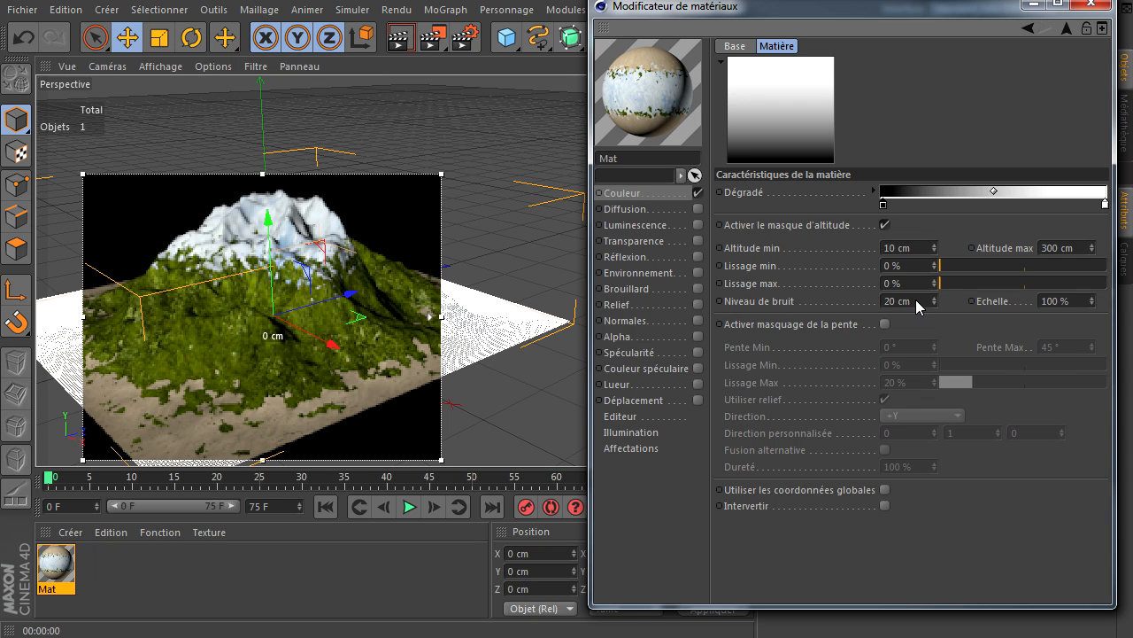
type("10")
key("Return")
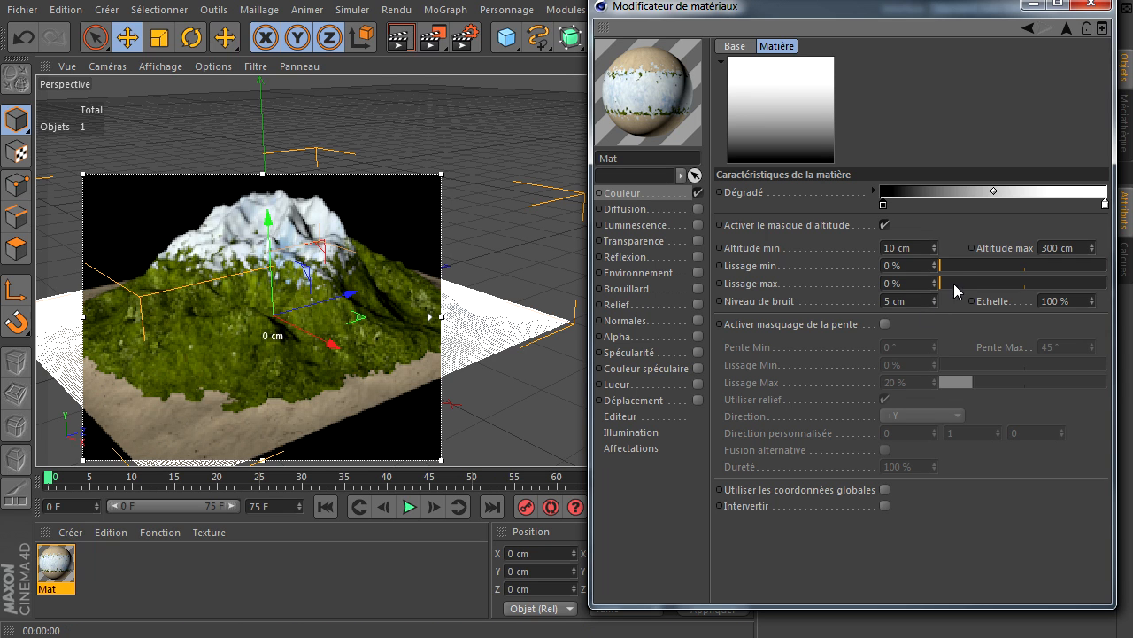
Lower the grass and sand mask's Altitude min to 8 cm
double_click(921, 250)
type("8")
key("Return")
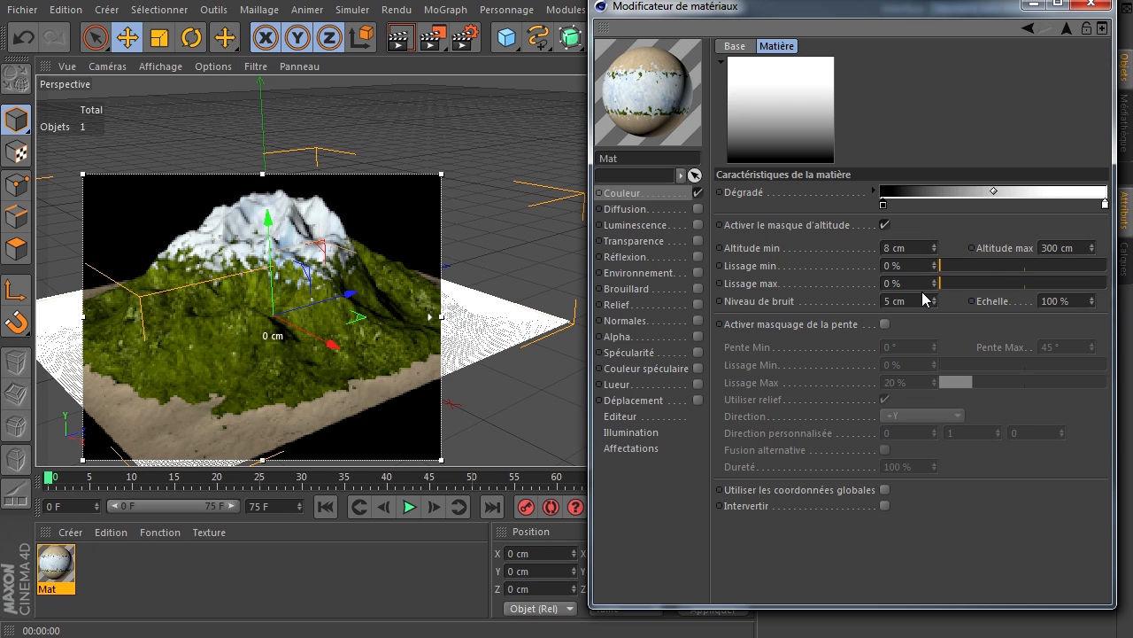
Soften the lower edge of the grass with a Lissage min of 2 %
left_click(987, 266)
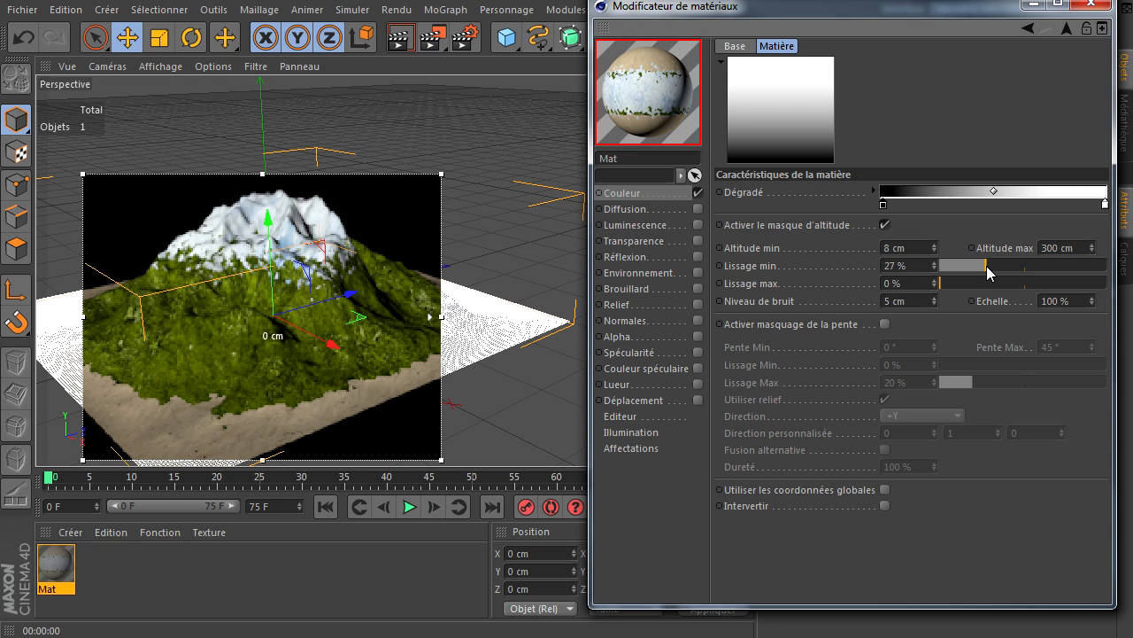
left_click_drag(986, 266, 947, 263)
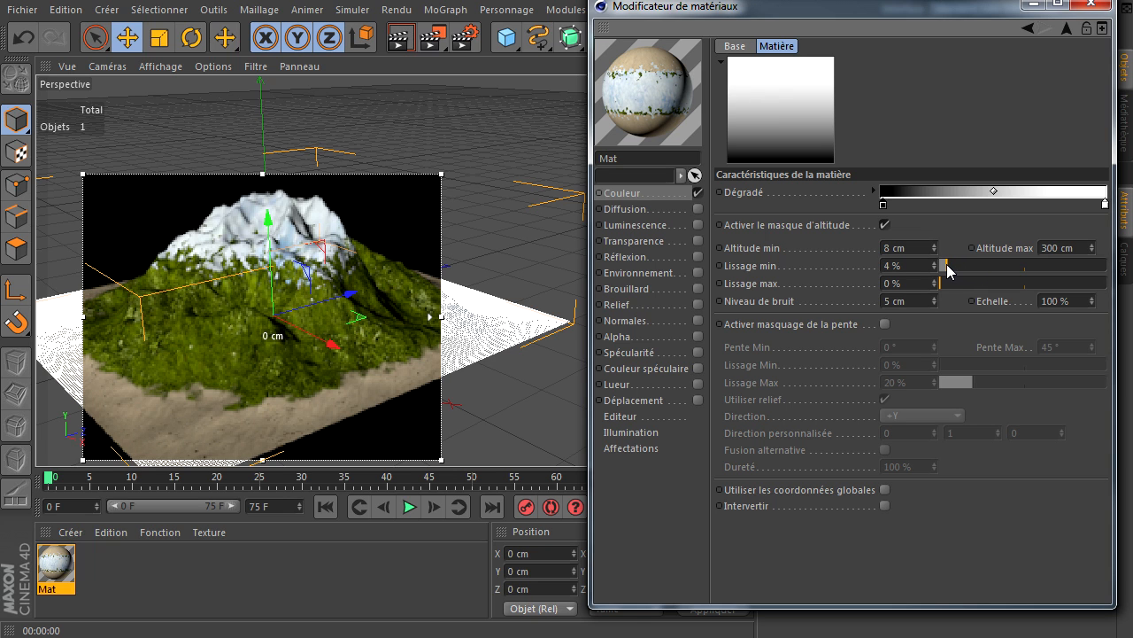
double_click(925, 268)
type("2")
key("Return")
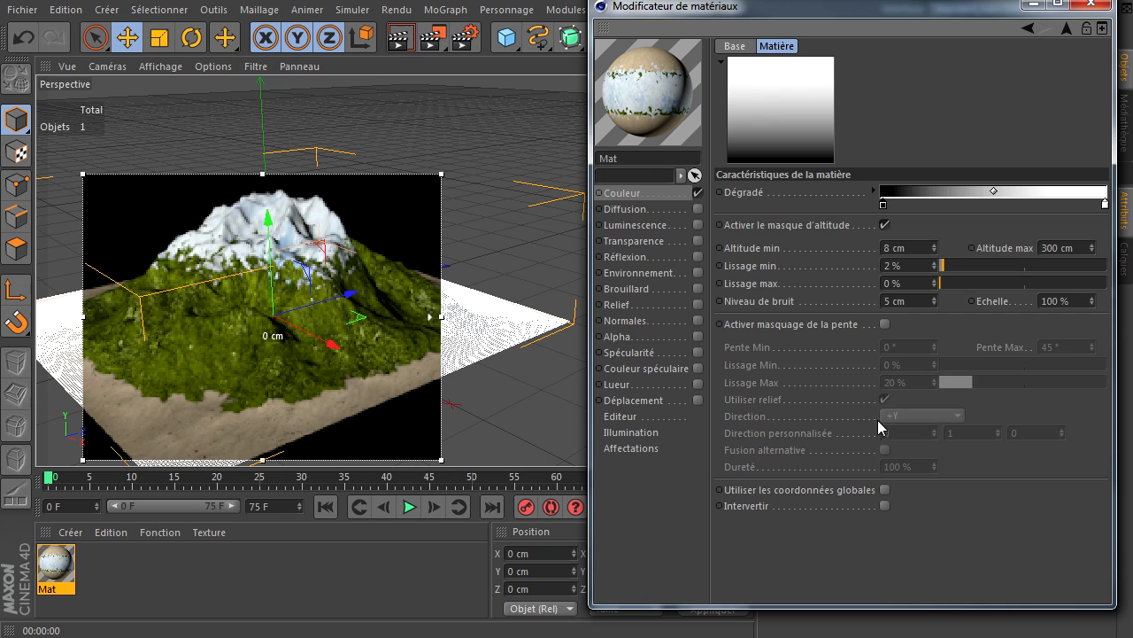
Close the material editor and turn off the interactive render region in the perspective view
left_click(1102, 4)
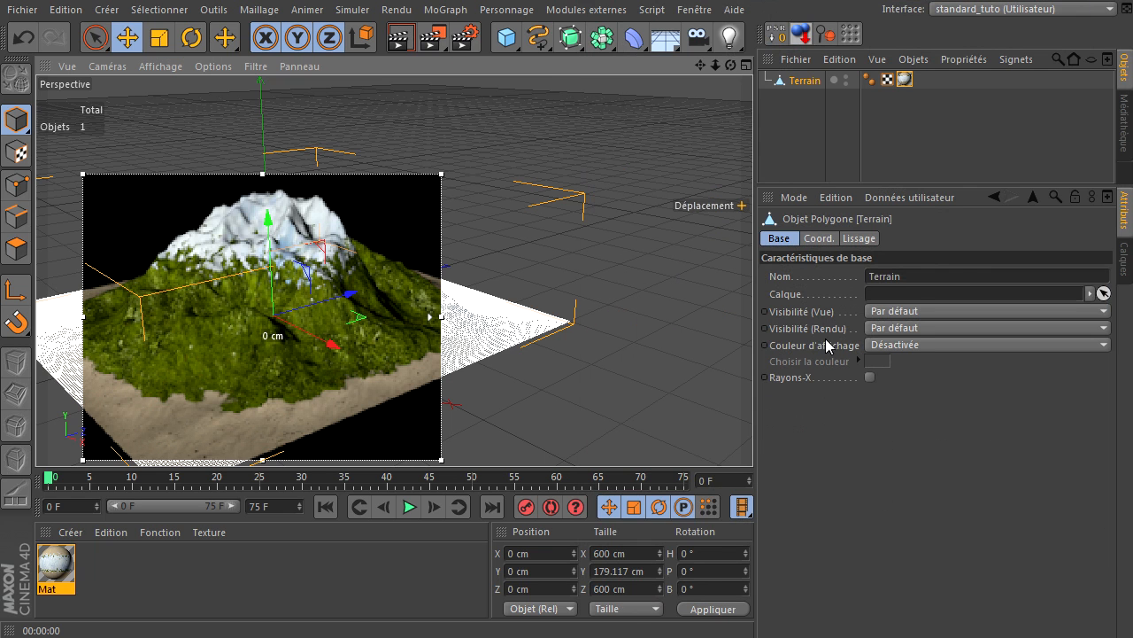
left_click(431, 39)
left_click(496, 263)
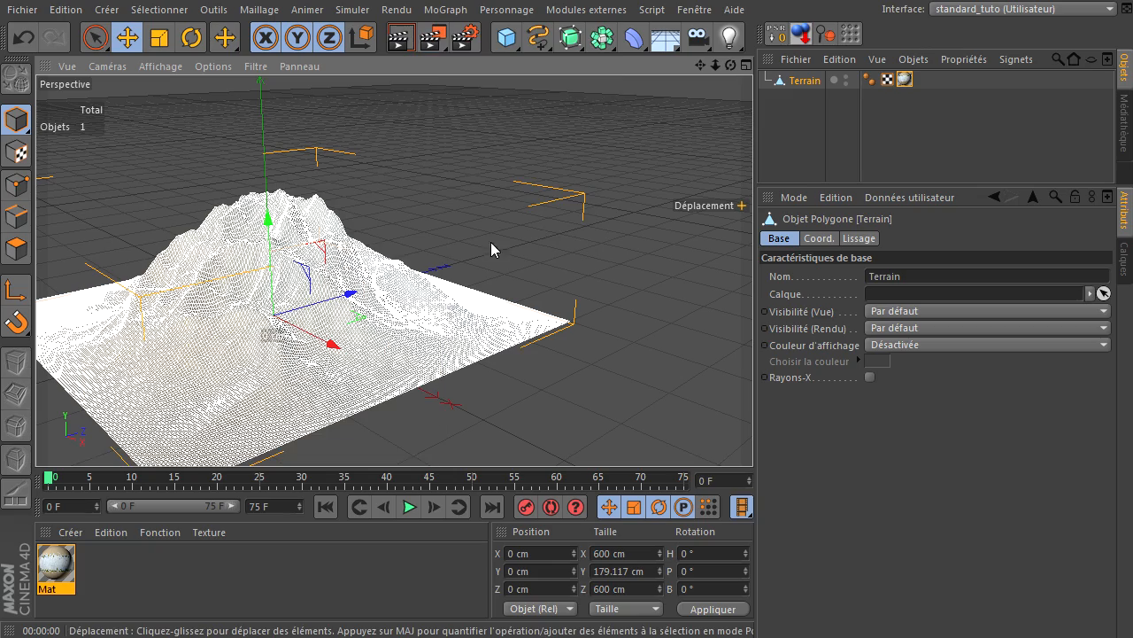
Render the perspective view with the terrain framed to check the blended snow, grass and sand
key("o")
left_click_drag(714, 67, 754, 433)
left_click_drag(701, 66, 752, 433)
left_click(397, 40)
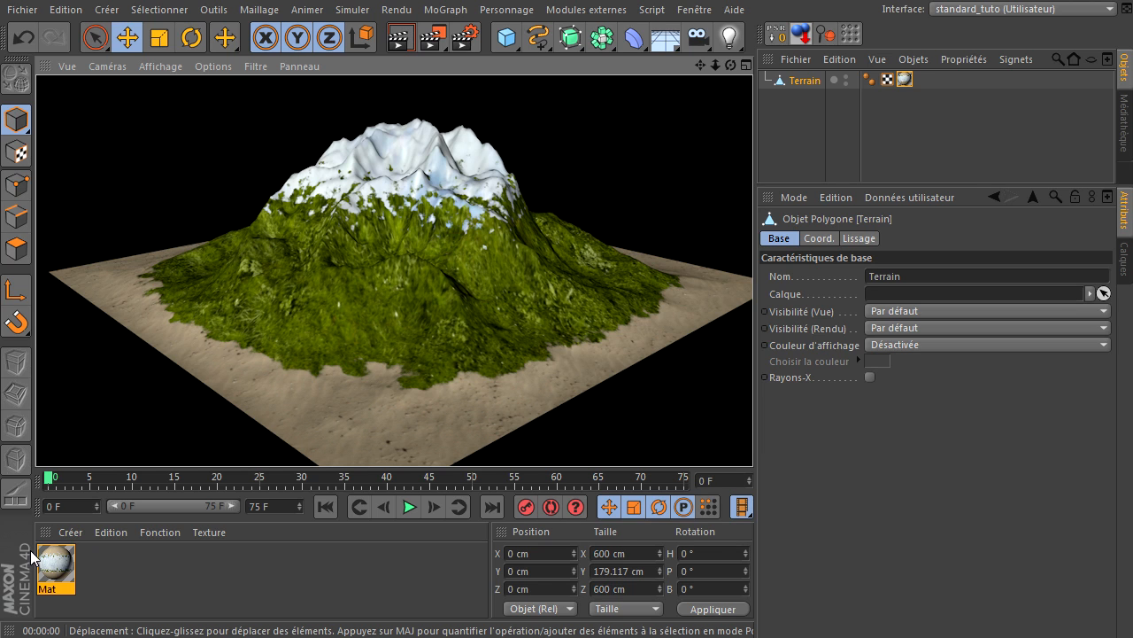
Reopen the Mat material for editing and enable its Déplacement channel
double_click(55, 567)
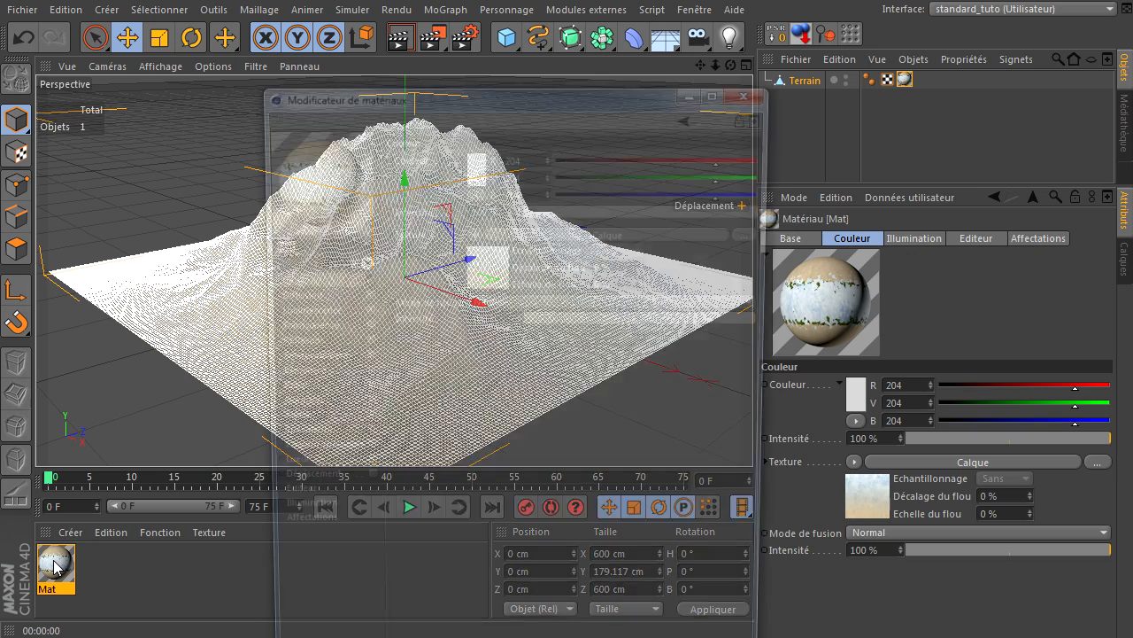
left_click_drag(461, 93, 779, 18)
left_click(670, 413)
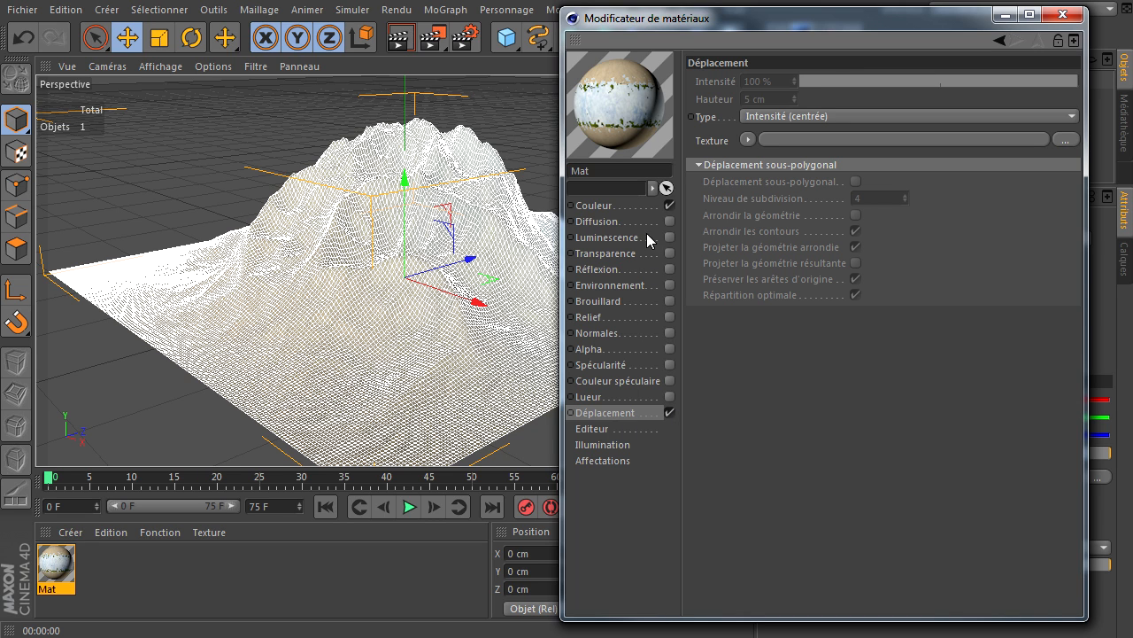
Copy the channel of the terrain mask between neige and herbe in the Couleur layer shader
left_click(621, 207)
left_click(872, 156)
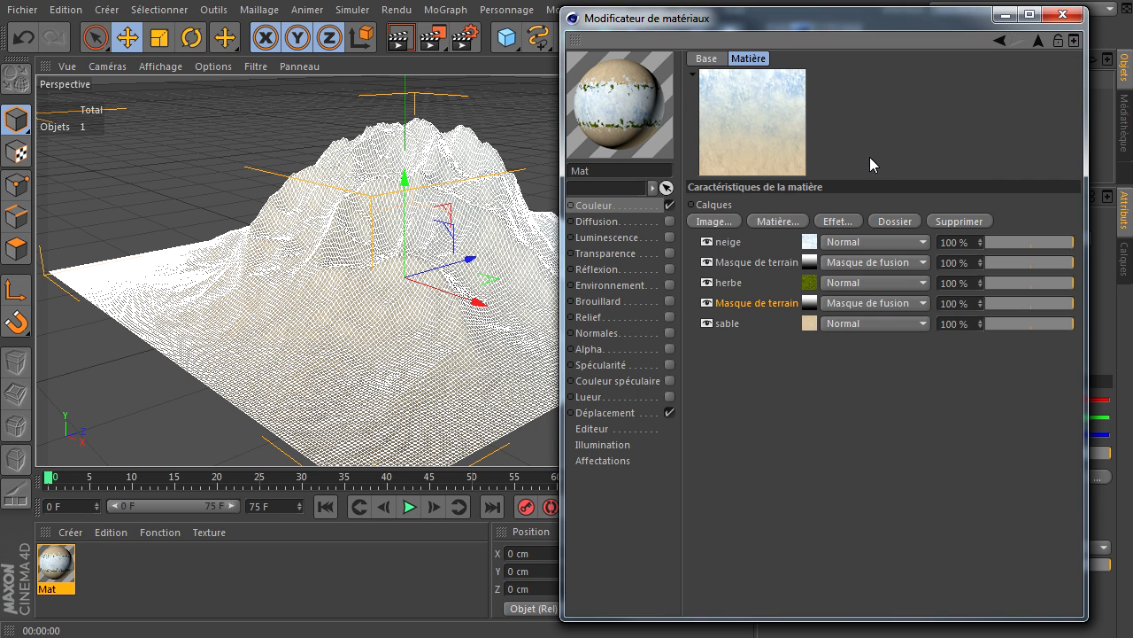
left_click(785, 266)
right_click(769, 266)
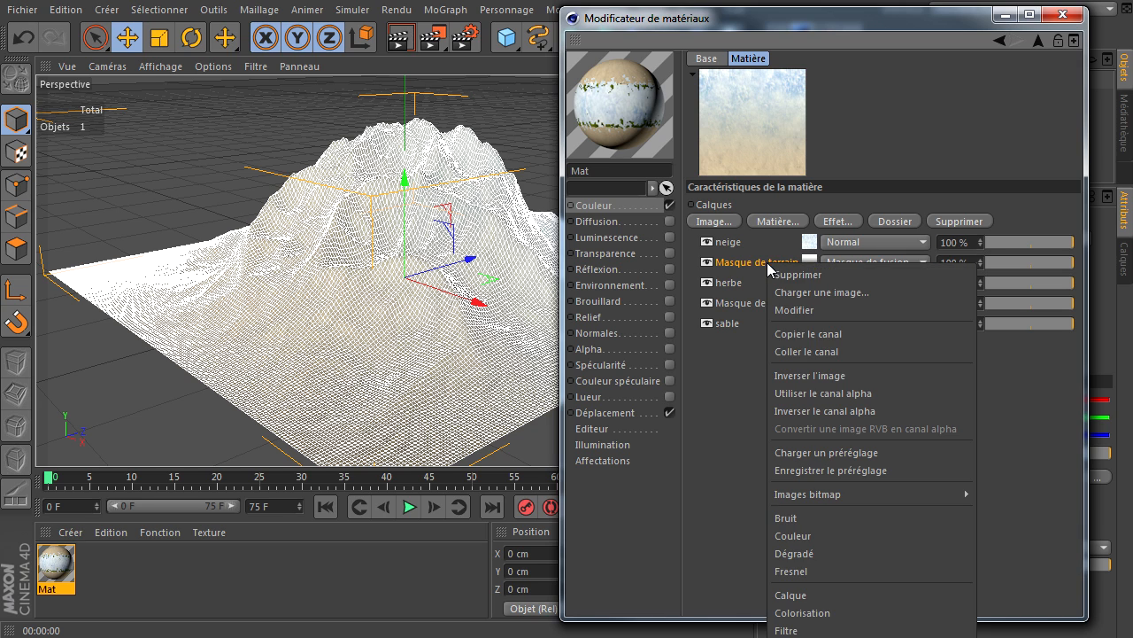
left_click(824, 334)
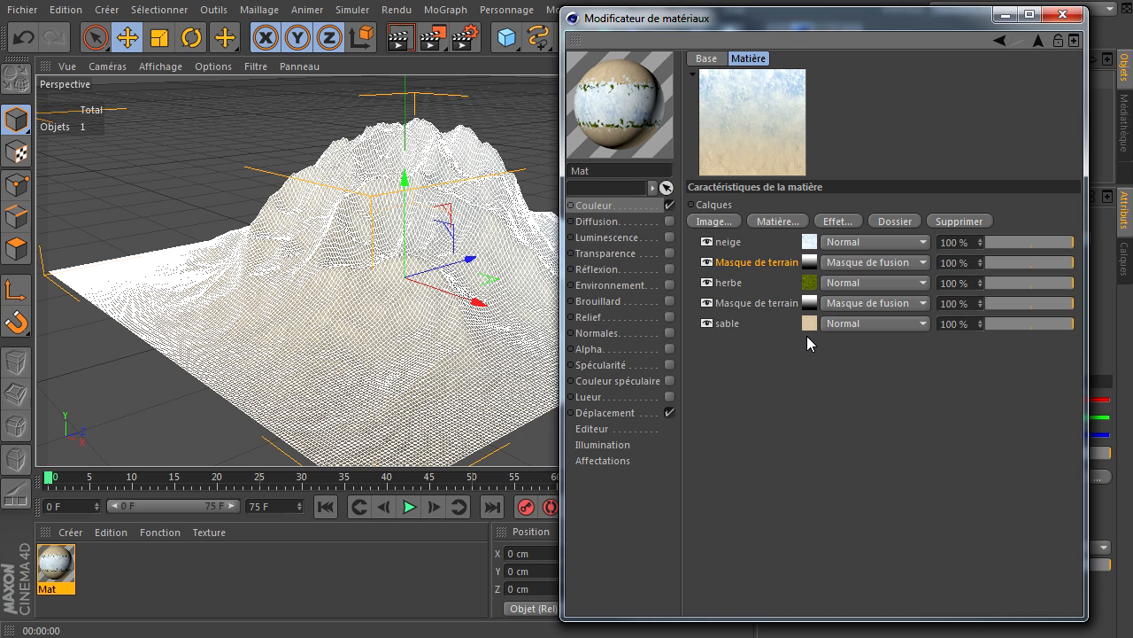
Load a Calque shader as the Déplacement texture and open its layer list
left_click(611, 413)
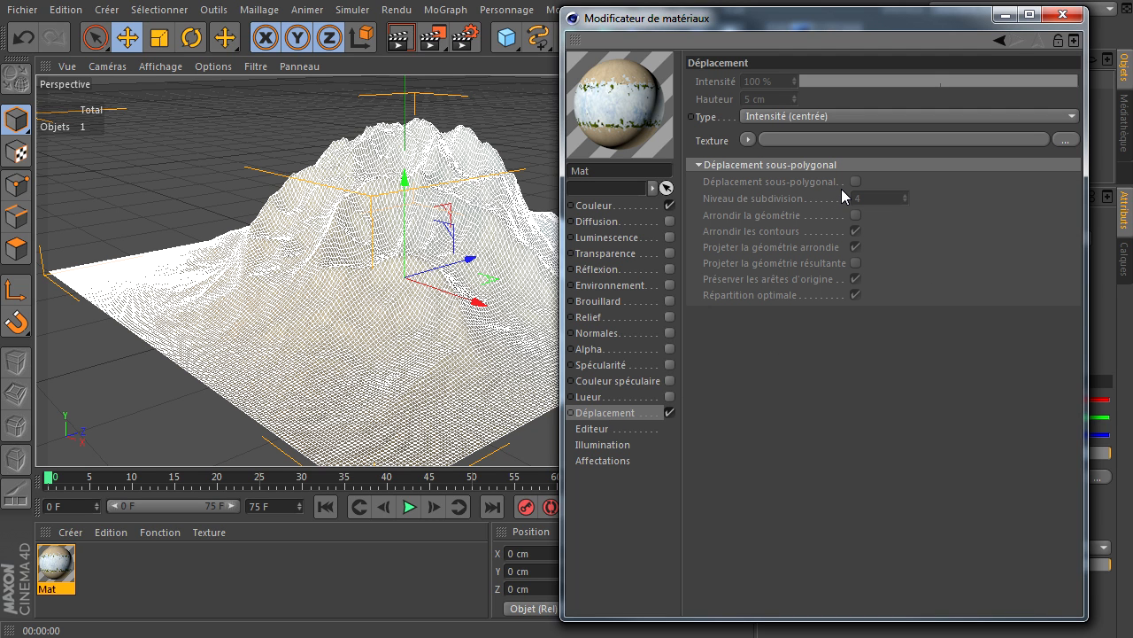
left_click(748, 139)
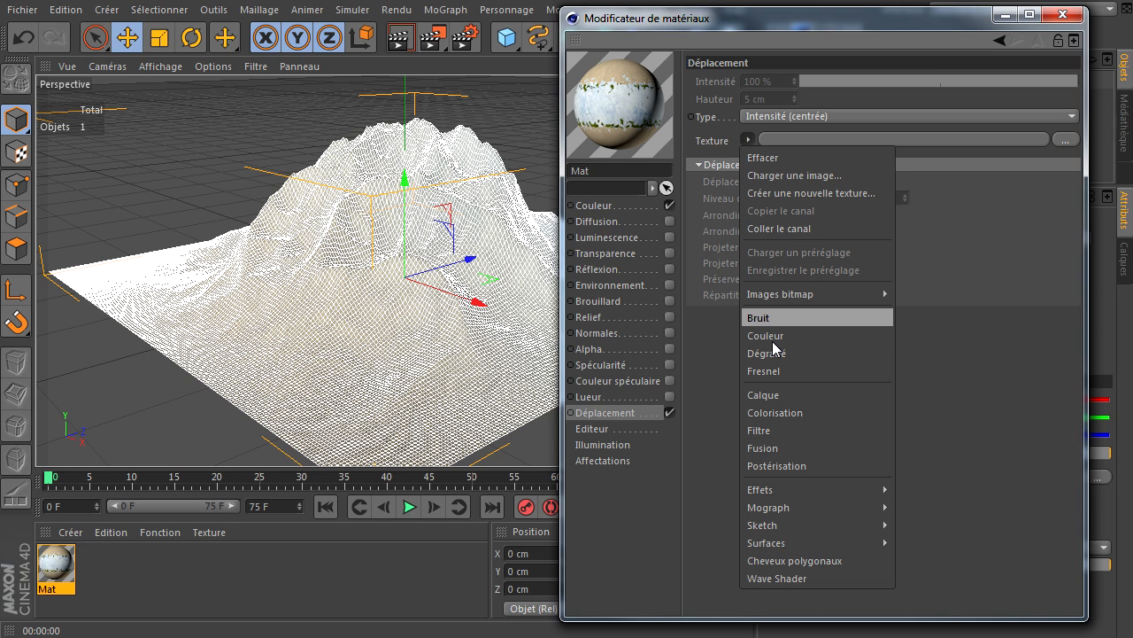
left_click(769, 394)
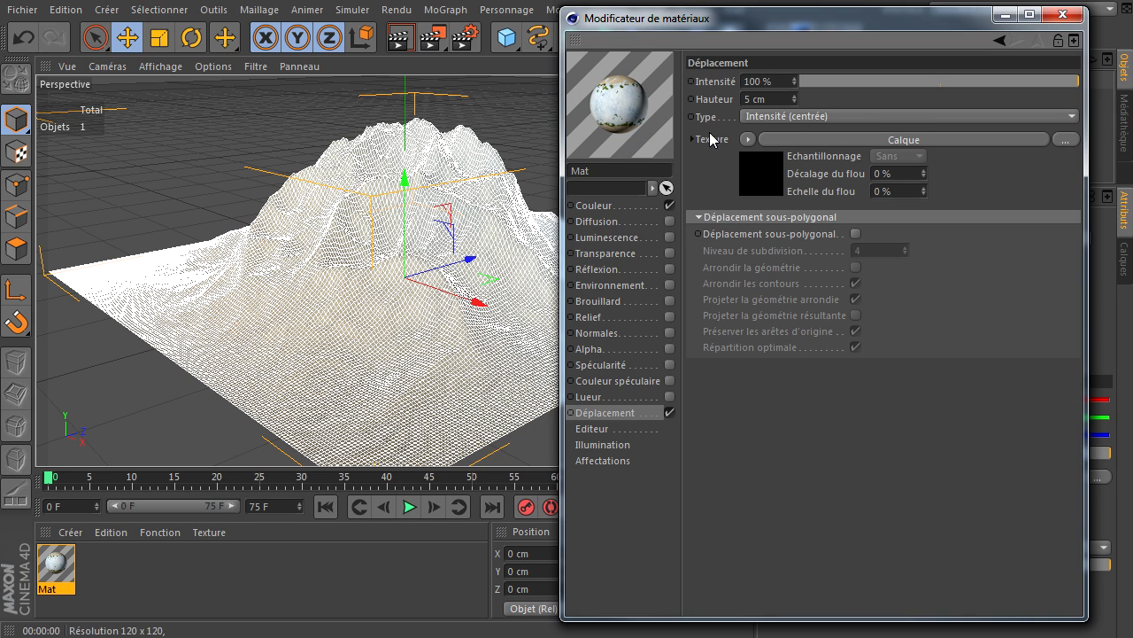
left_click(875, 142)
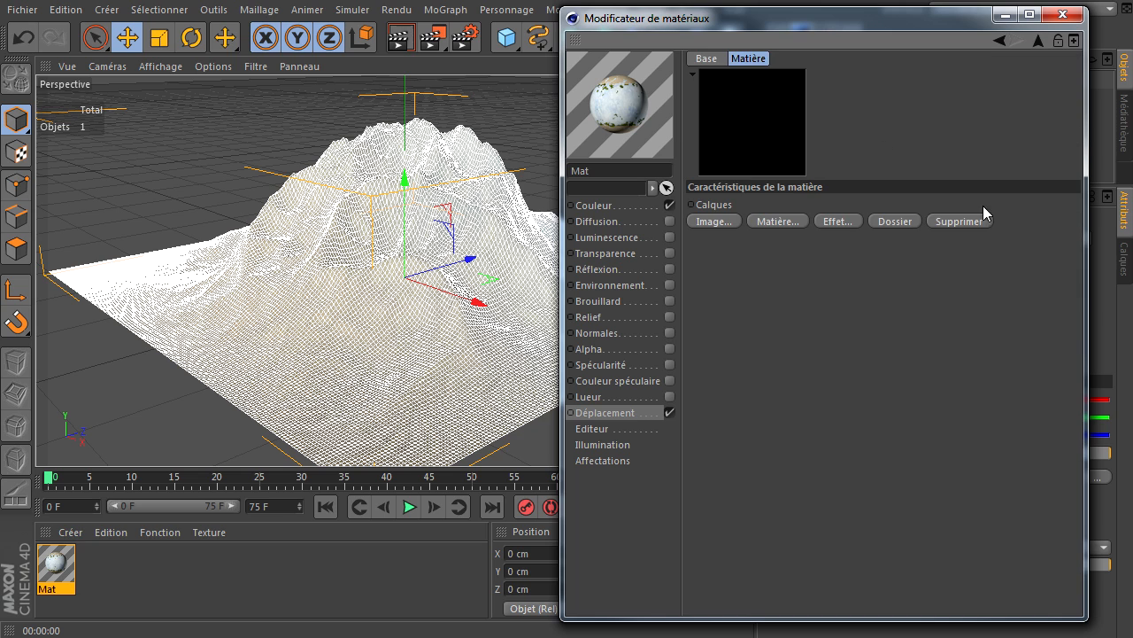
Add two Couleur layers to the displacement layer shader
left_click(785, 223)
left_click(847, 308)
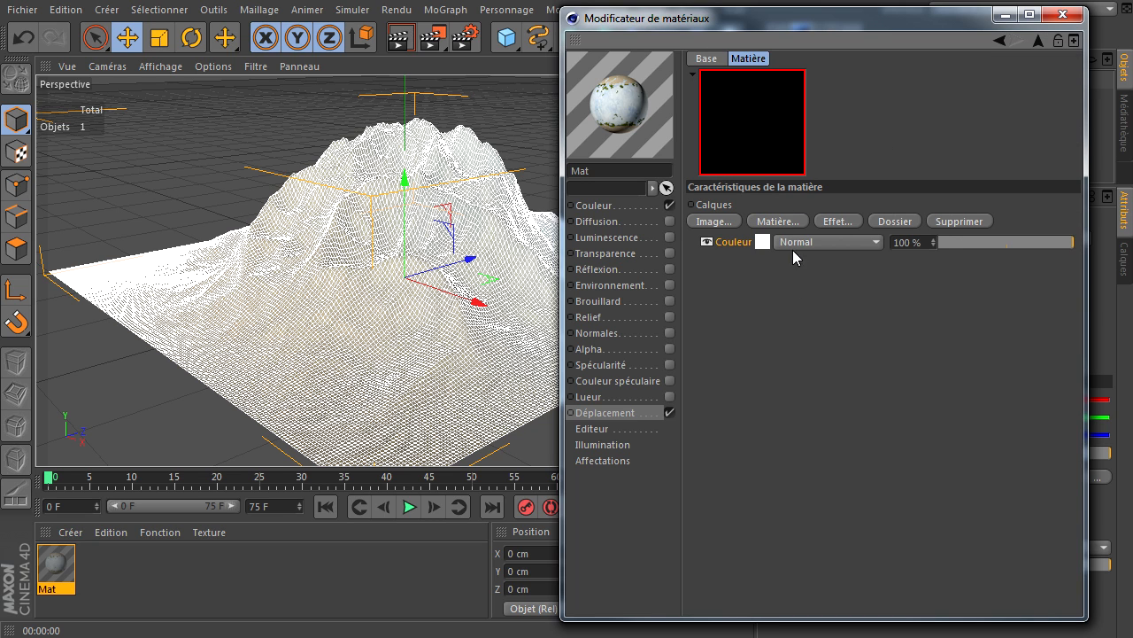
left_click(784, 221)
left_click(840, 307)
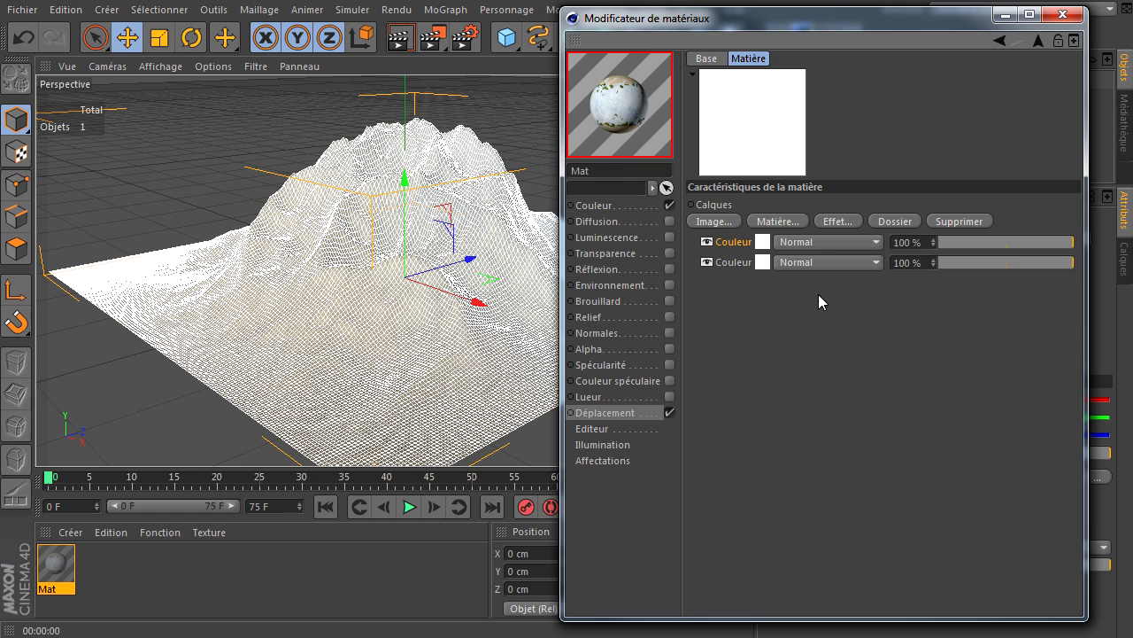
Set the lower Couleur layer to black (RGB 0, 0, 0) and return to the layer list
left_click(763, 263)
left_click(756, 209)
left_click_drag(755, 211, 635, 307)
left_click(710, 297)
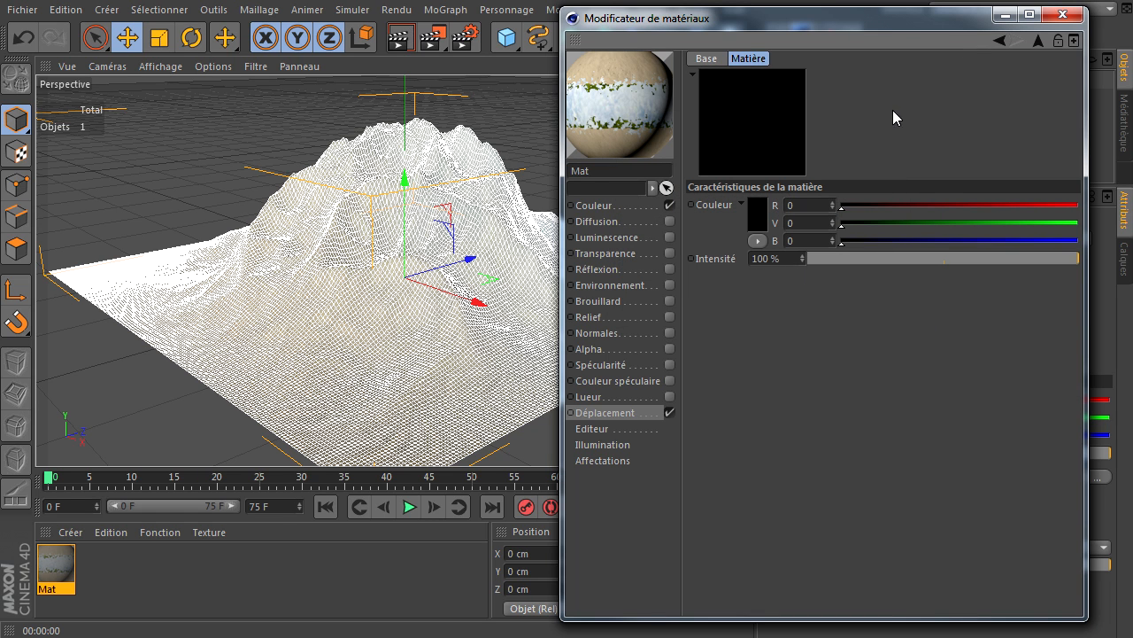
left_click(1037, 40)
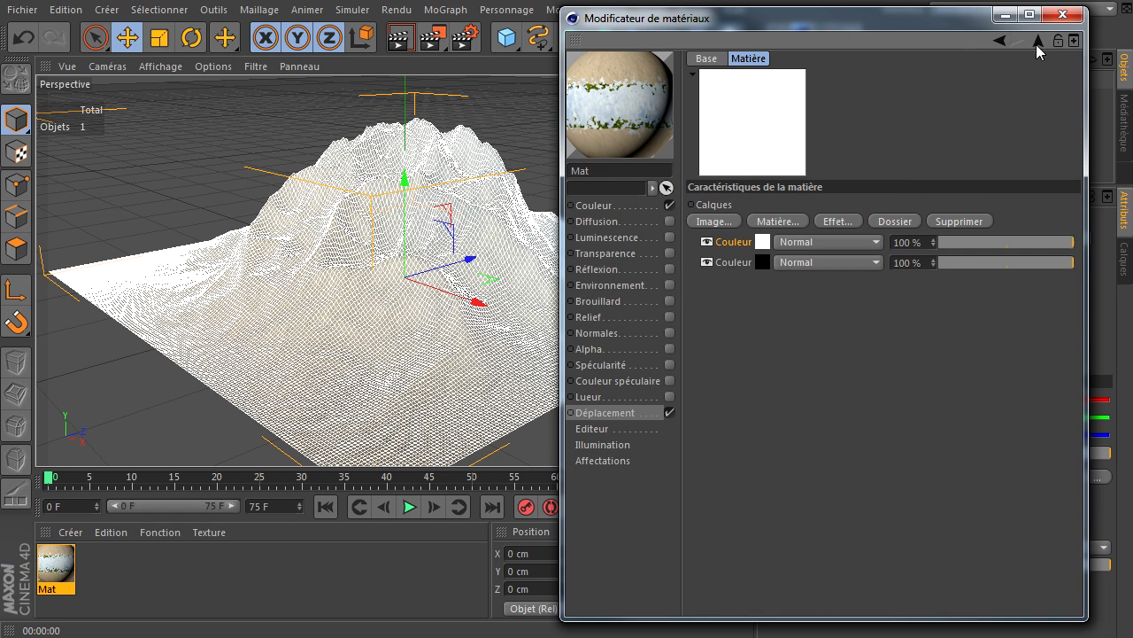
Add a Masque de terrain layer between the two Couleur layers of the displacement shader and blend it as Masque de fusion
left_click(804, 223)
mouse_move(869, 458)
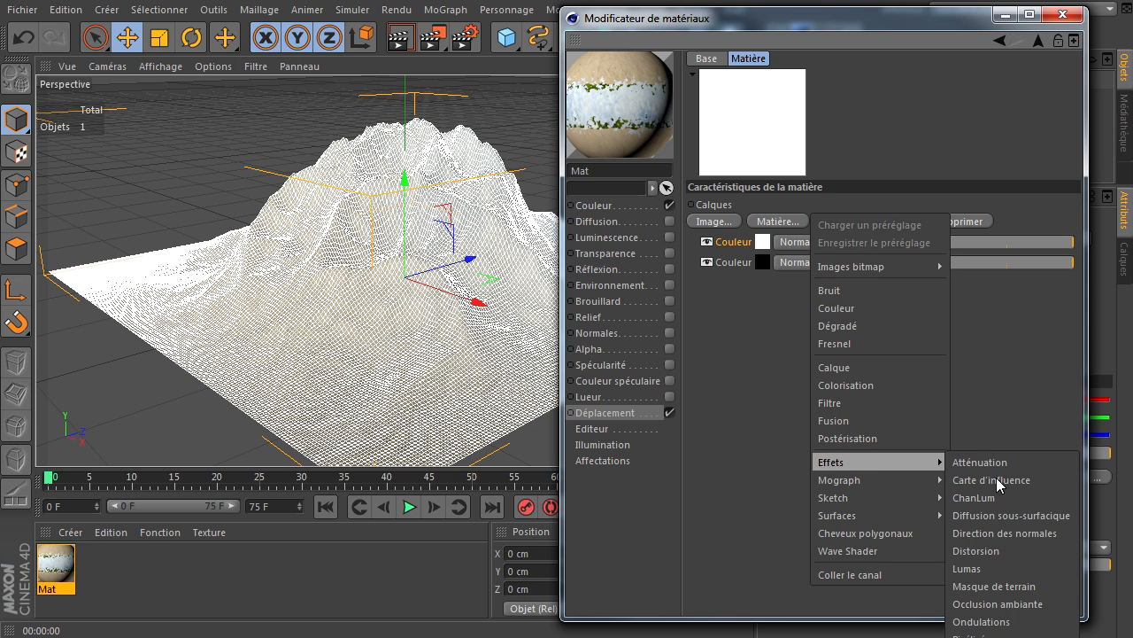
left_click(1000, 586)
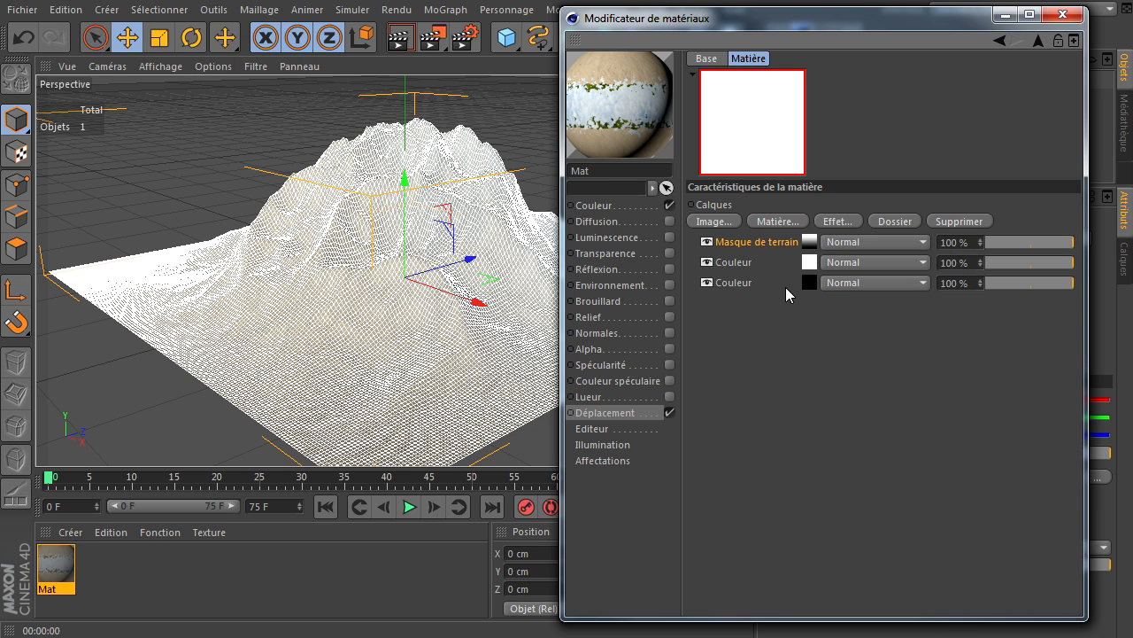
left_click_drag(748, 241, 751, 269)
left_click(831, 262)
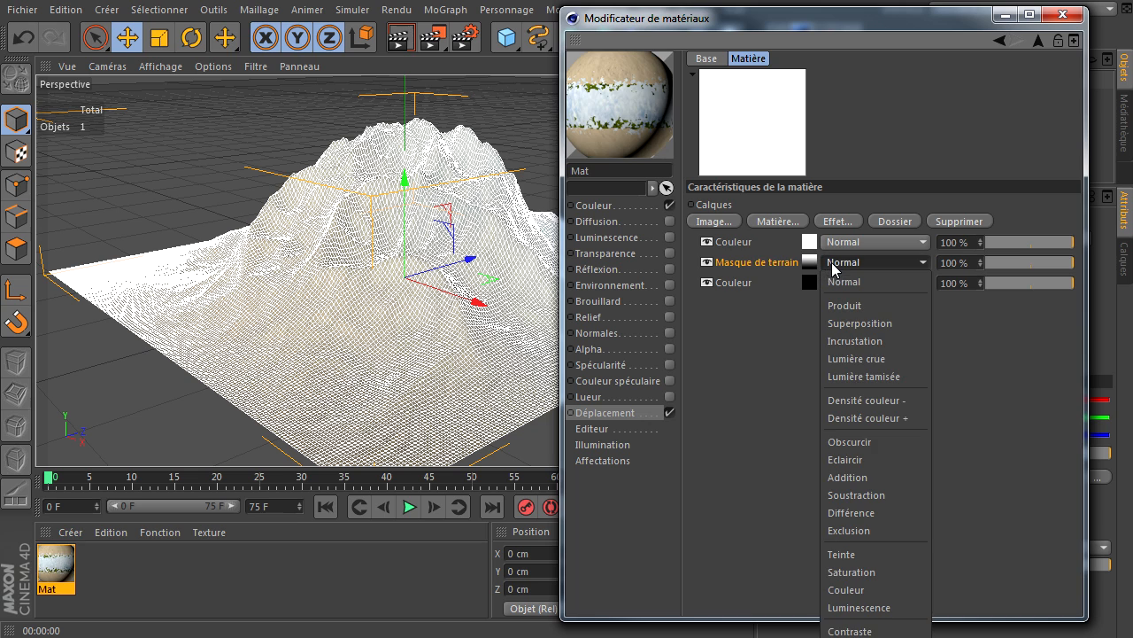
left_click(866, 616)
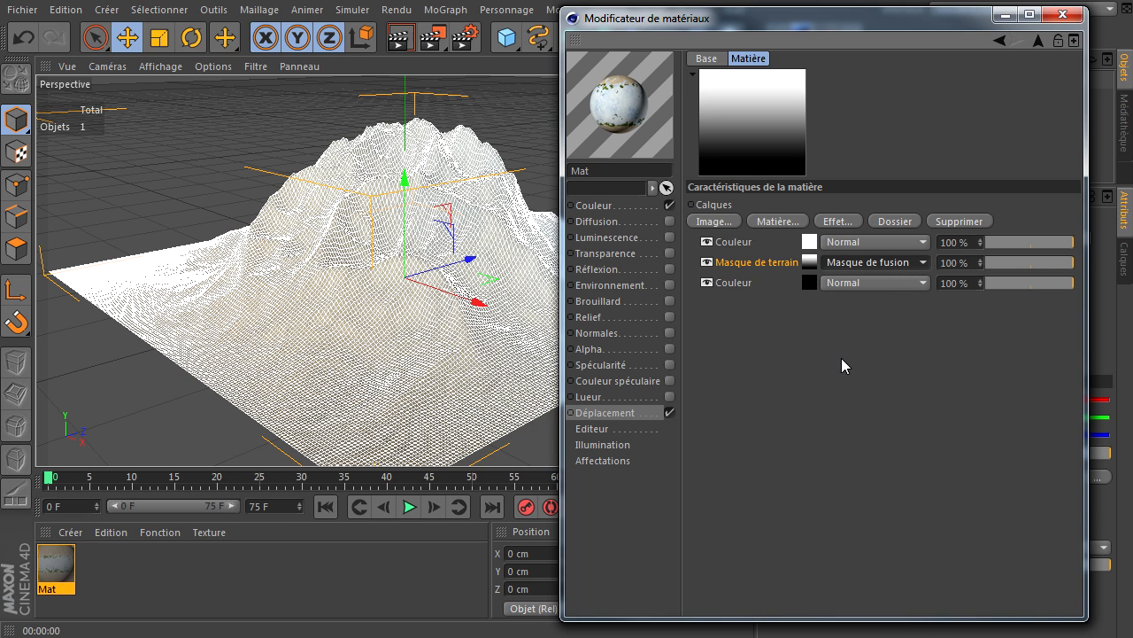
Paste the copied channel onto the displacement's Masque de terrain layer, check its altitude settings and render the view
right_click(750, 258)
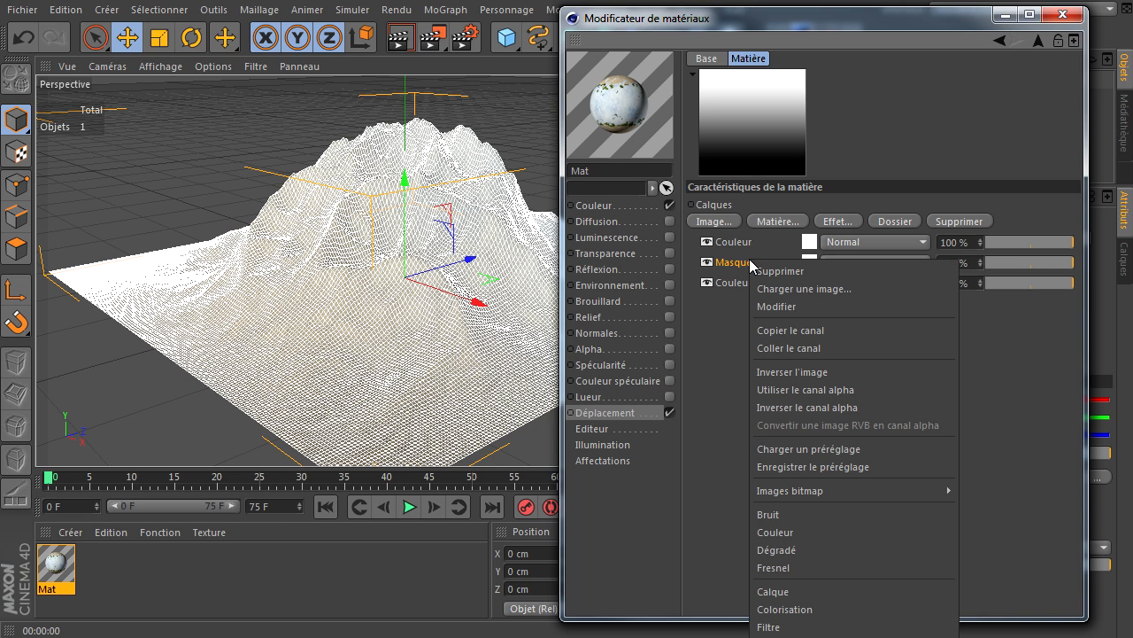
left_click(779, 348)
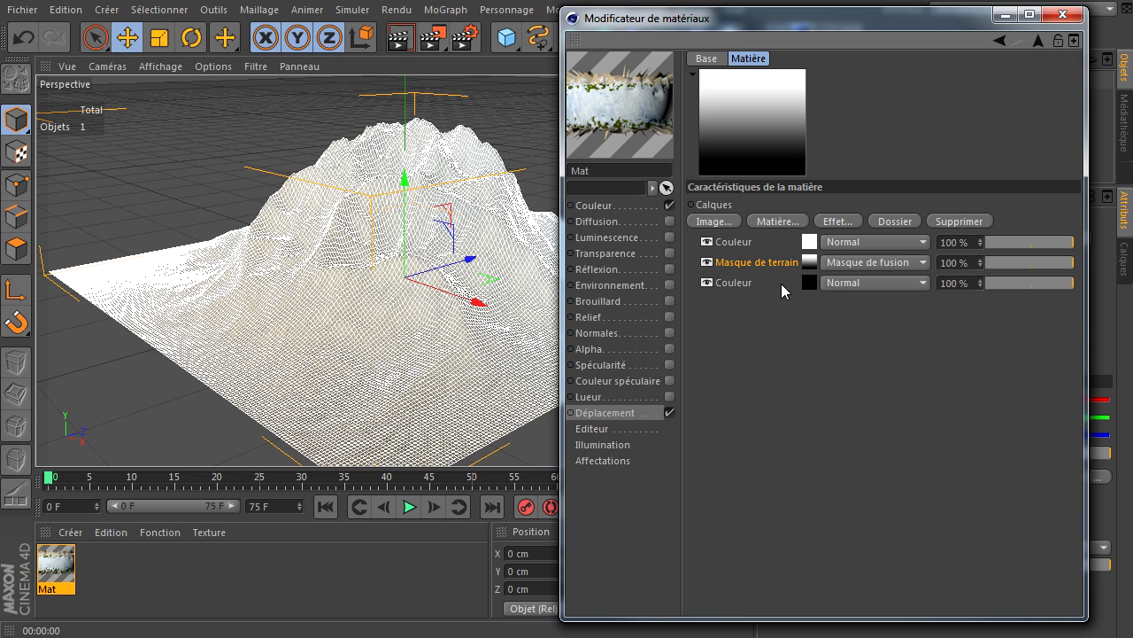
left_click(808, 263)
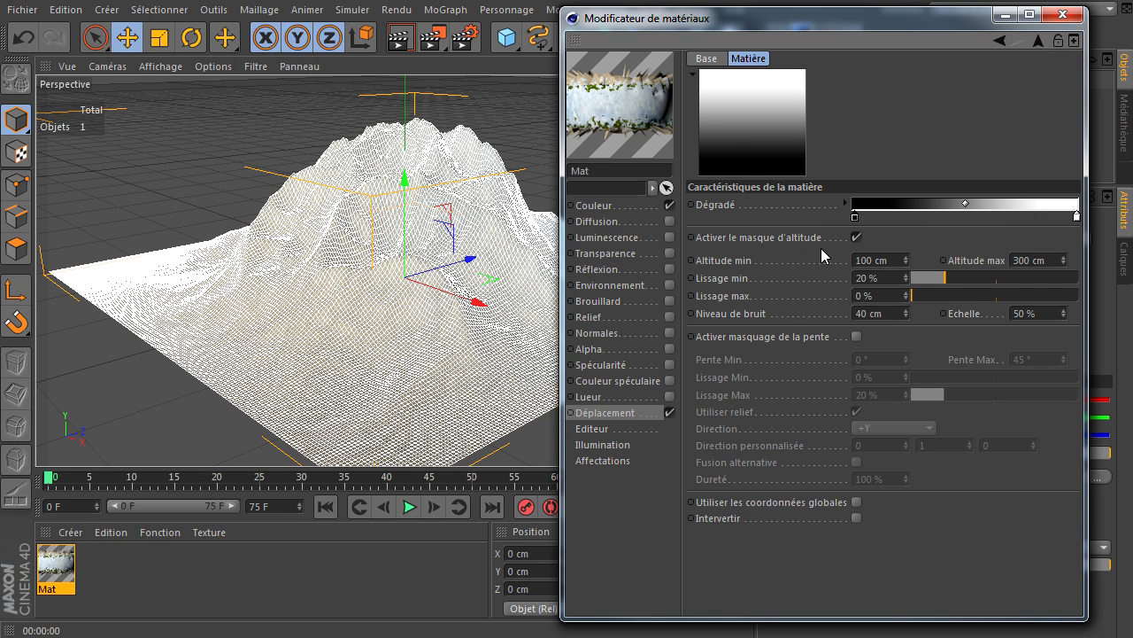
left_click(1038, 40)
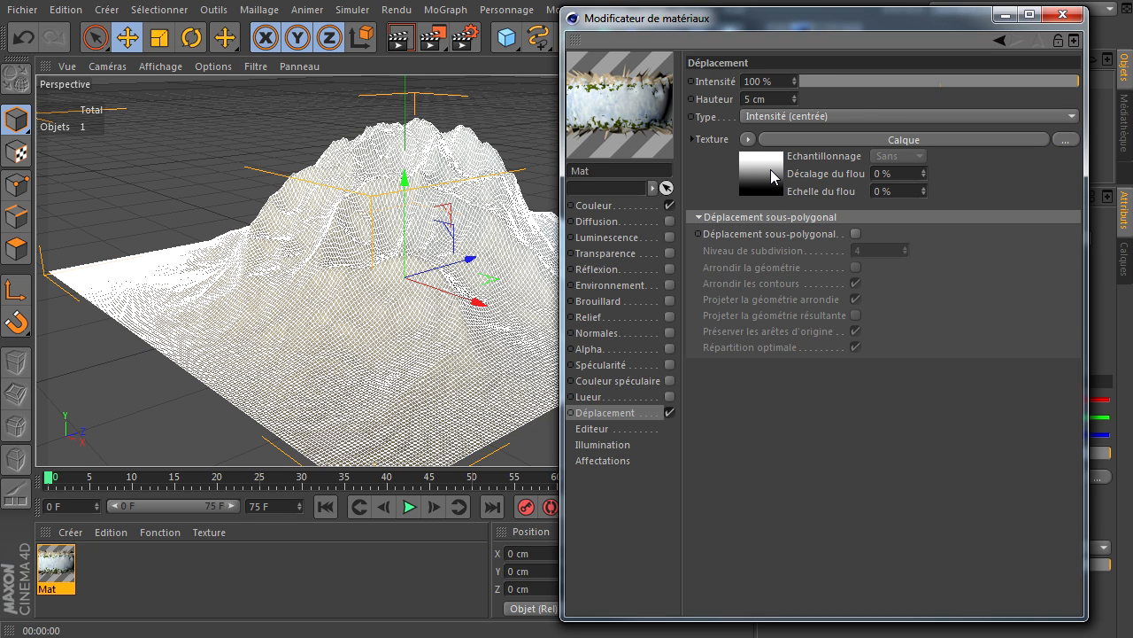
left_click(390, 39)
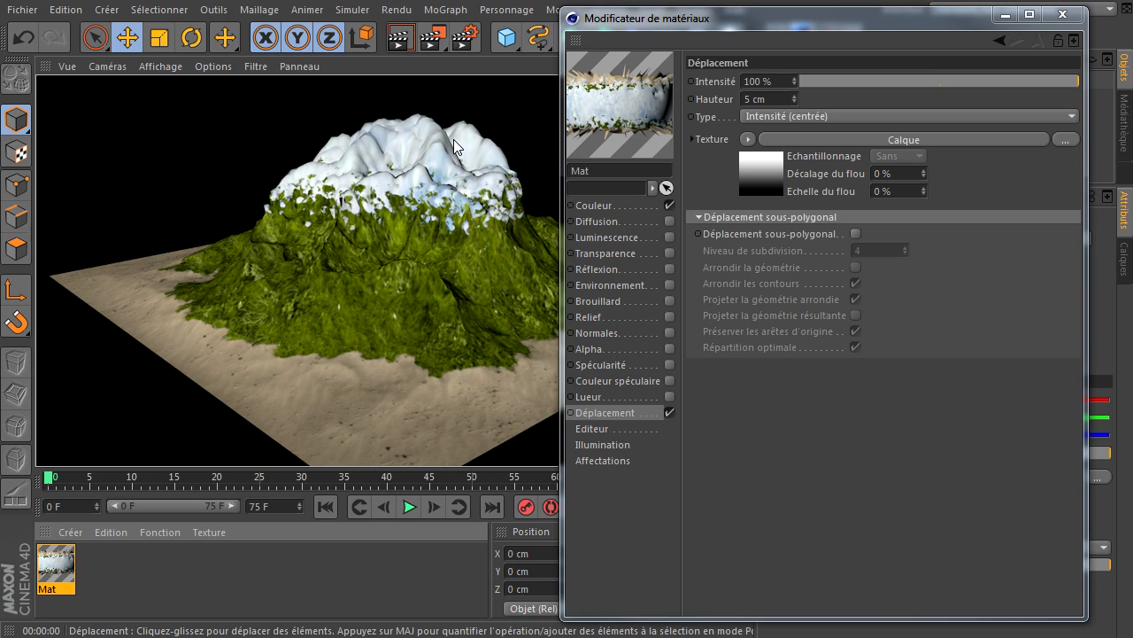
Try a displacement Hauteur of 10 cm on the terrain material
left_click(775, 83)
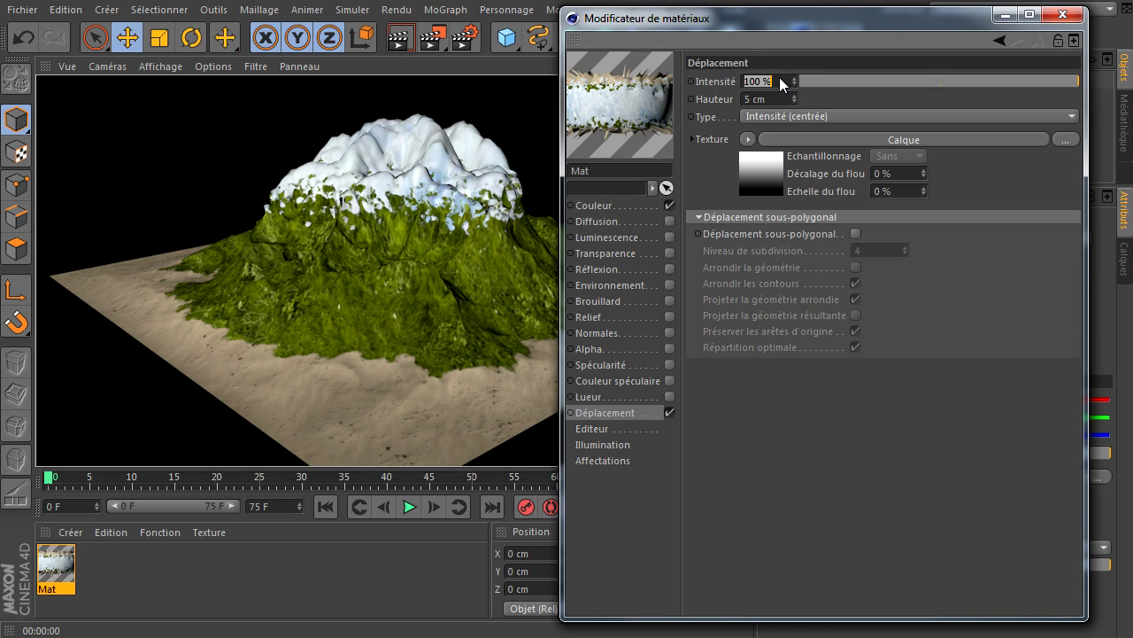
type("20")
key("Return")
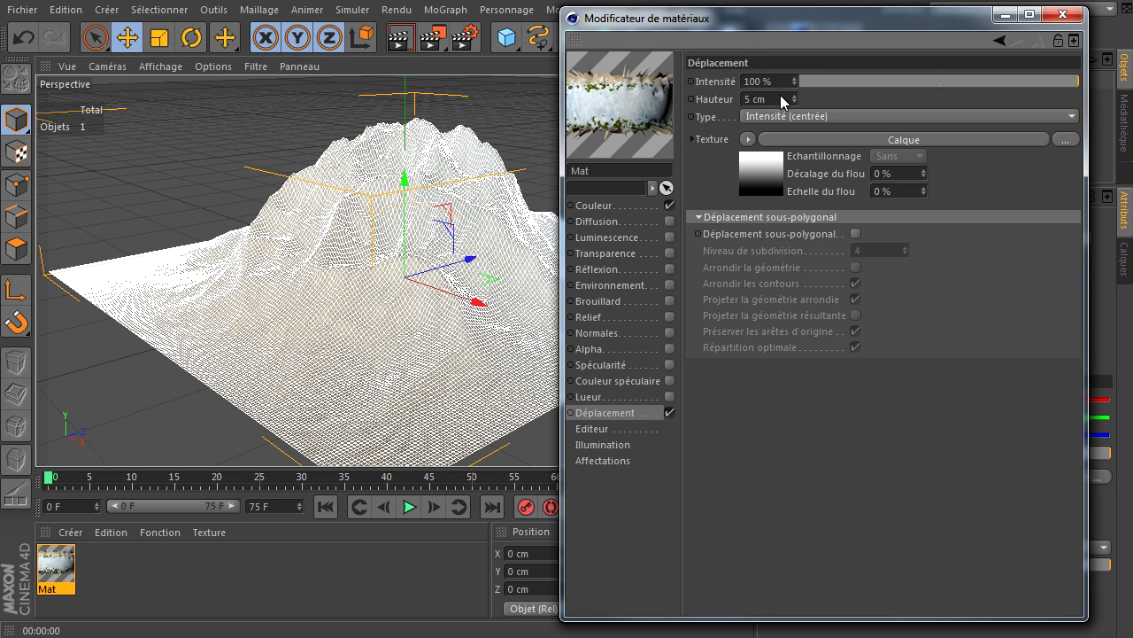
left_click(778, 99)
type("10")
key("Return")
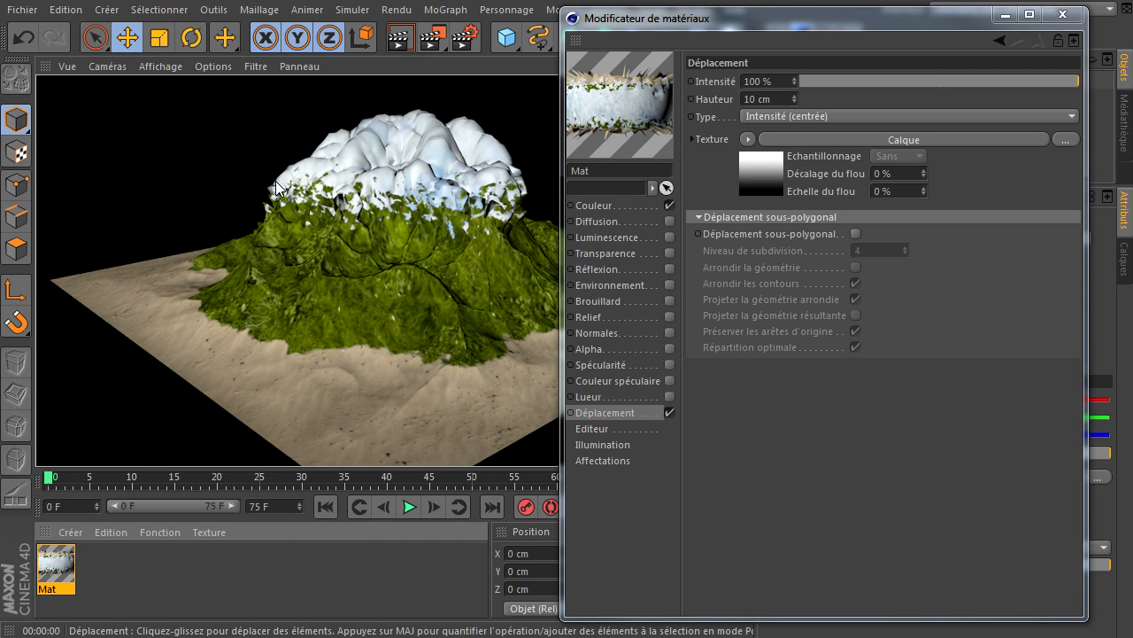
Set the displacement Hauteur to 5 cm and Intensité to 34 %, checking the effect with view renders
left_click(777, 99)
type("5")
left_click_drag(960, 83, 982, 83)
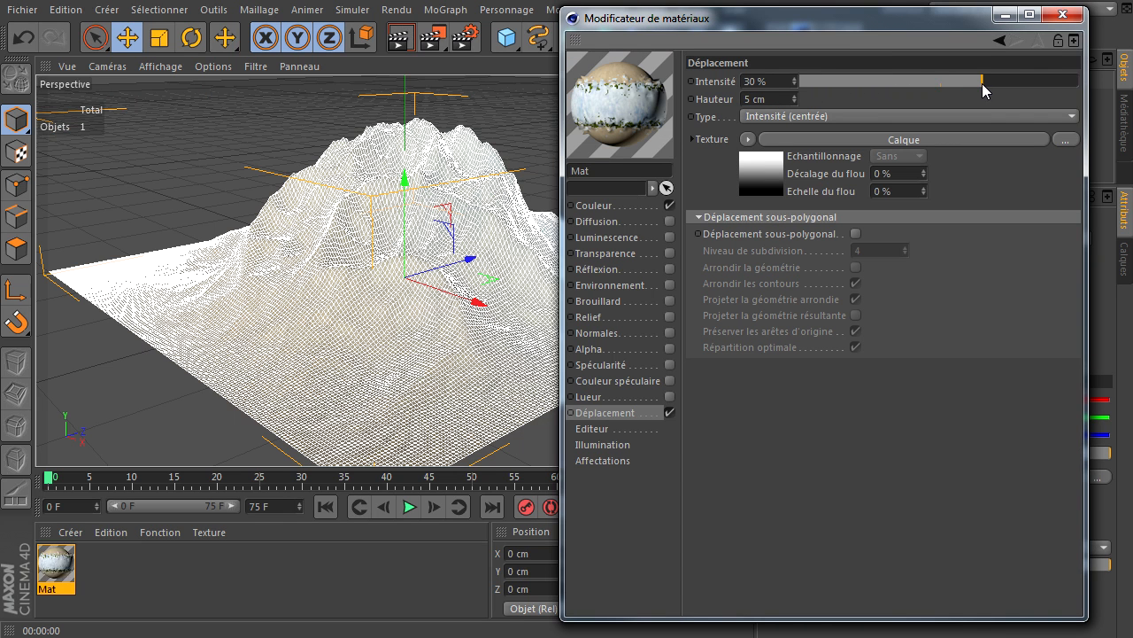
left_click(397, 44)
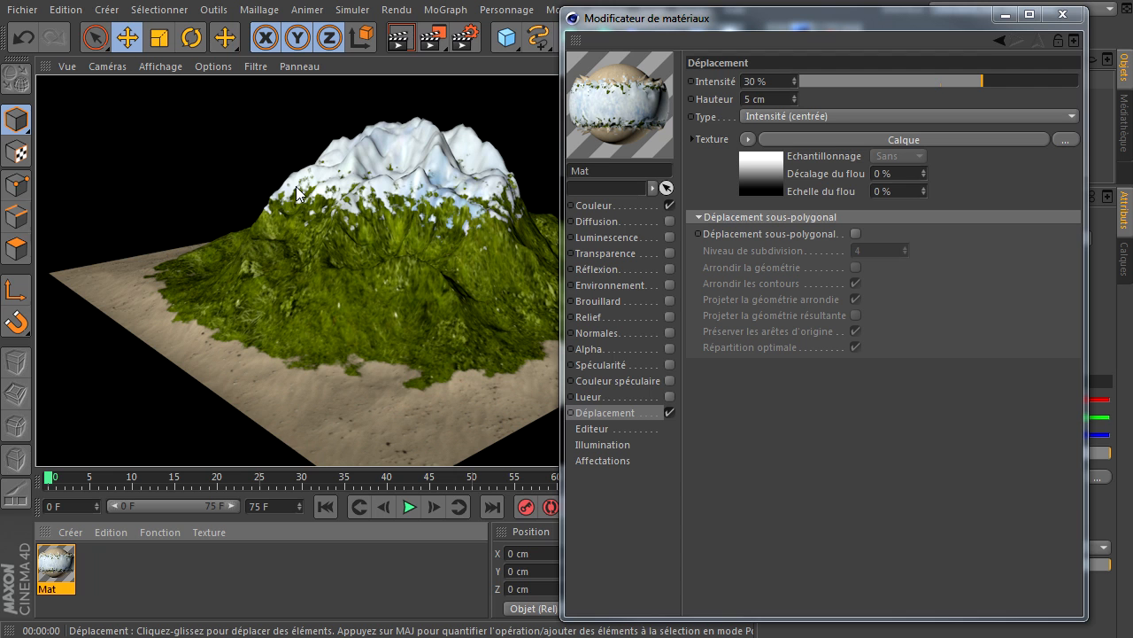
left_click(989, 81)
left_click(403, 41)
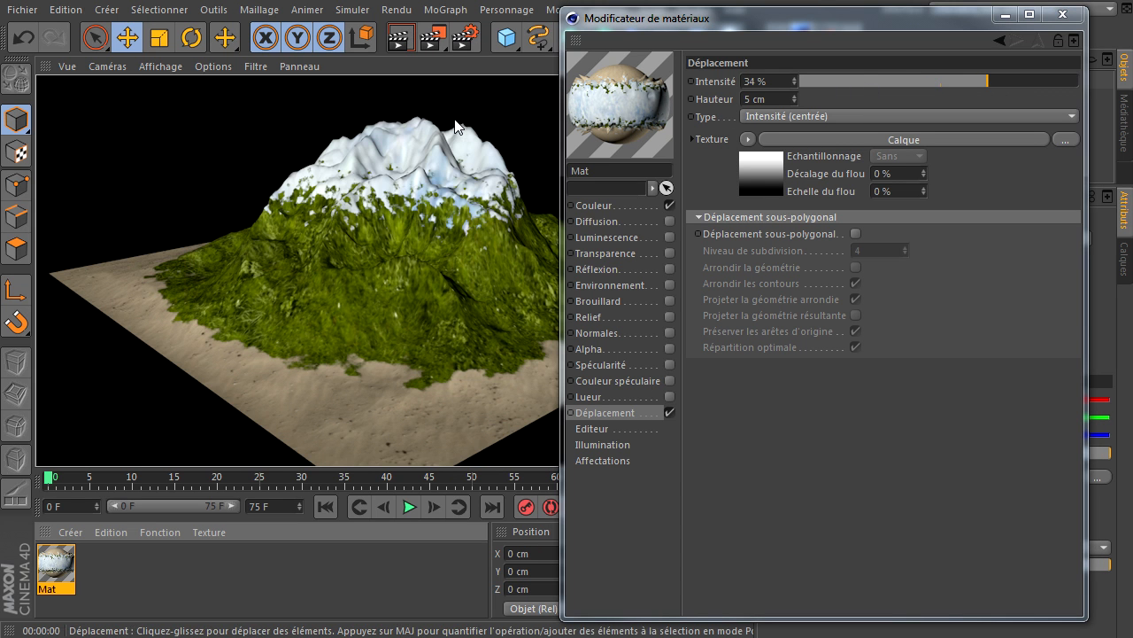
Enable Déplacement sous-polygonal on the material and render a region around the mountain's summit
left_click(855, 234)
left_click(399, 43)
left_click_drag(429, 41, 491, 54)
left_click_drag(241, 100, 533, 275)
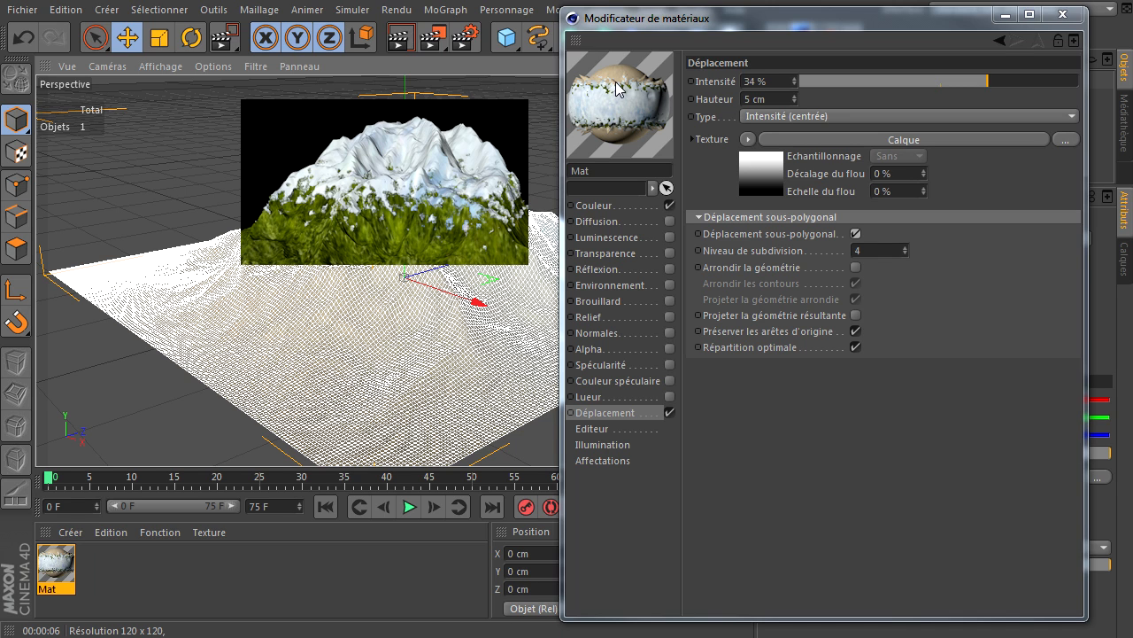
Examine the material preview and the Alpha, Relief, Diffusion, Transparence and Réflexion channel settings
right_click_drag(618, 77, 671, 156)
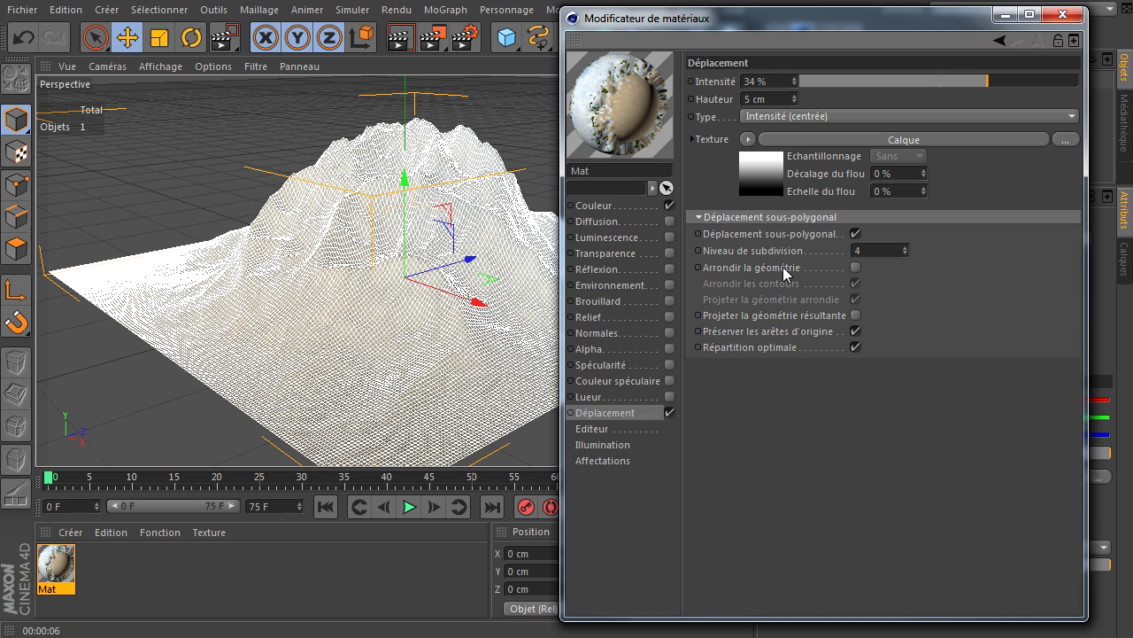
left_click(668, 412)
left_click(591, 350)
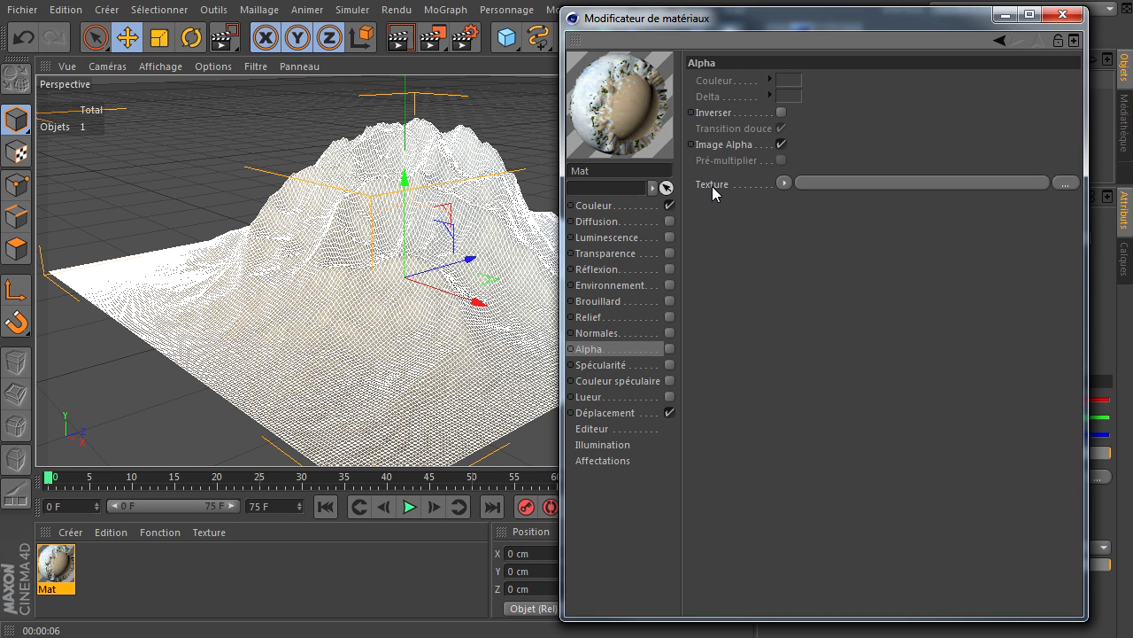
left_click(633, 317)
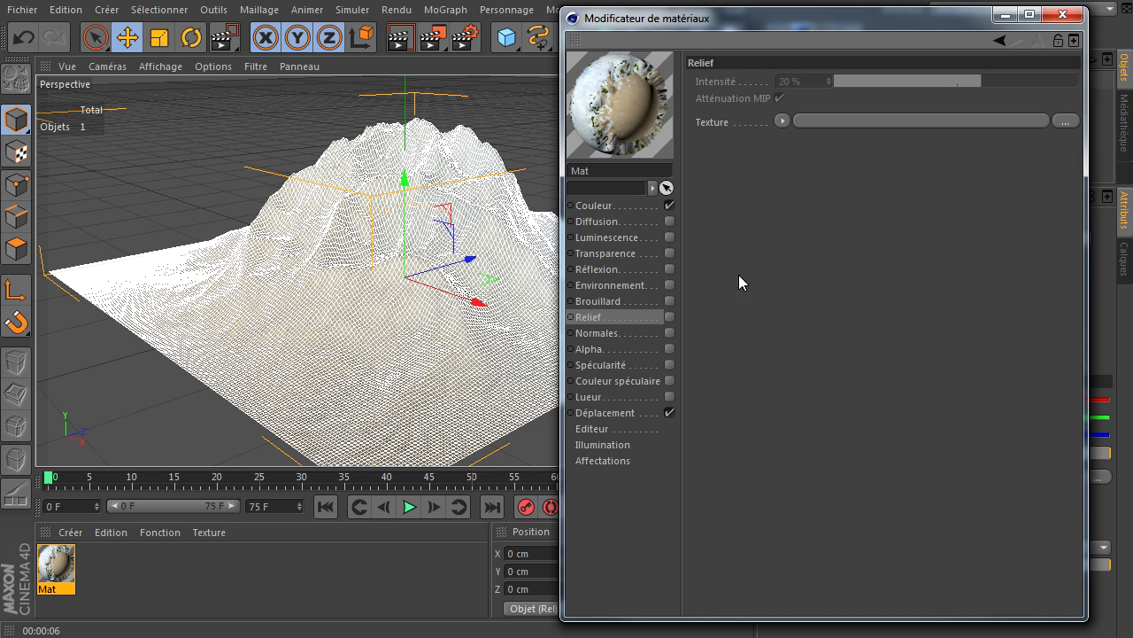
left_click(620, 221)
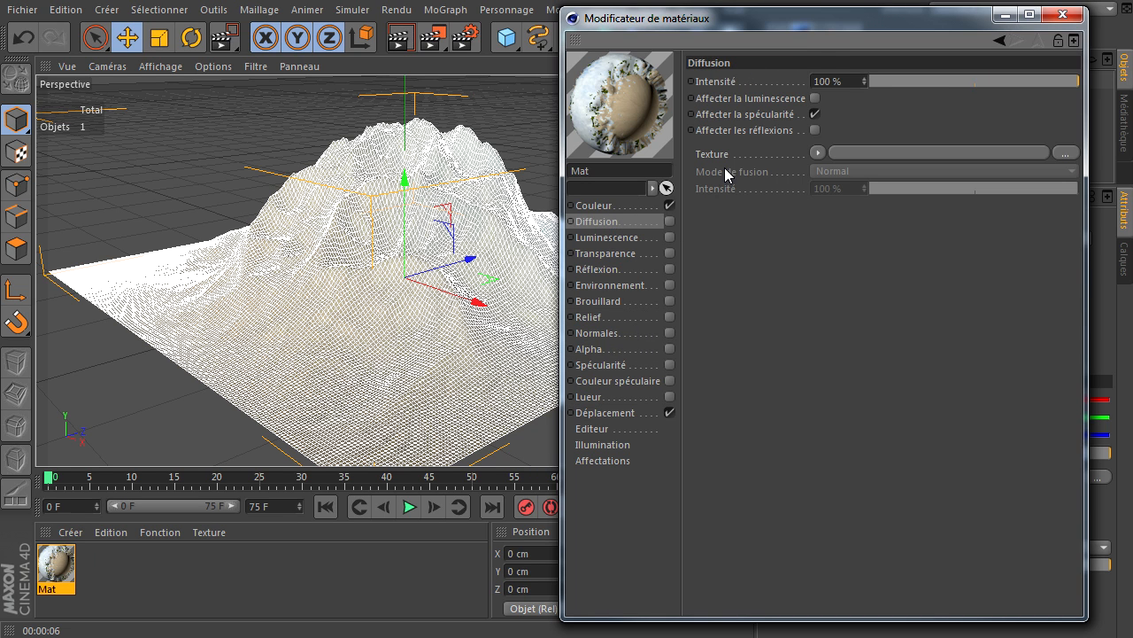
left_click(634, 254)
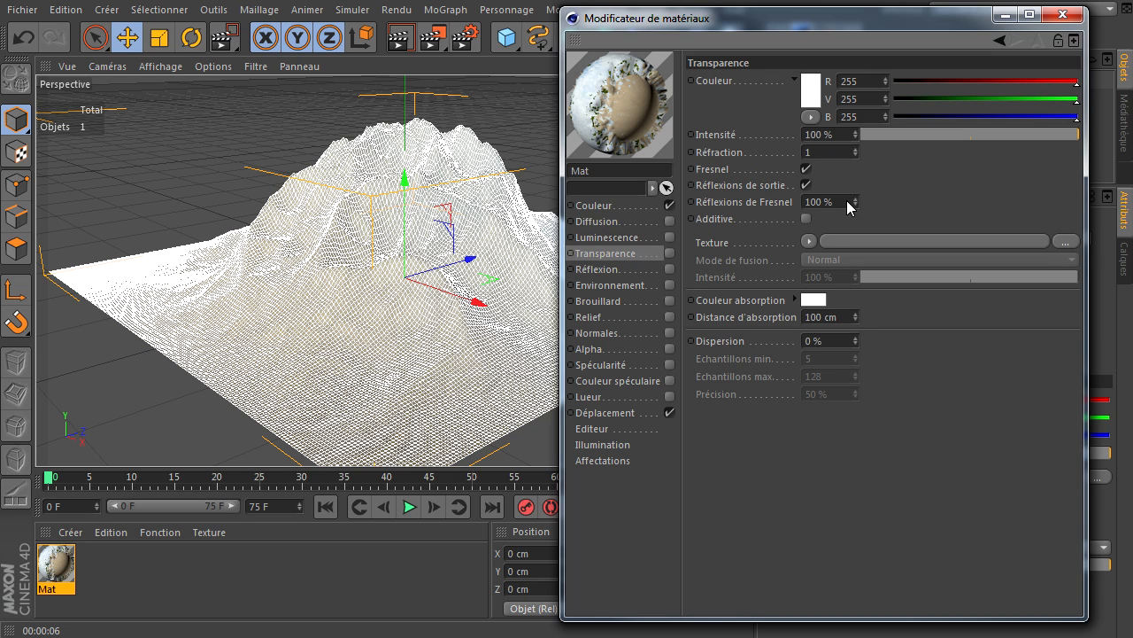
left_click(604, 269)
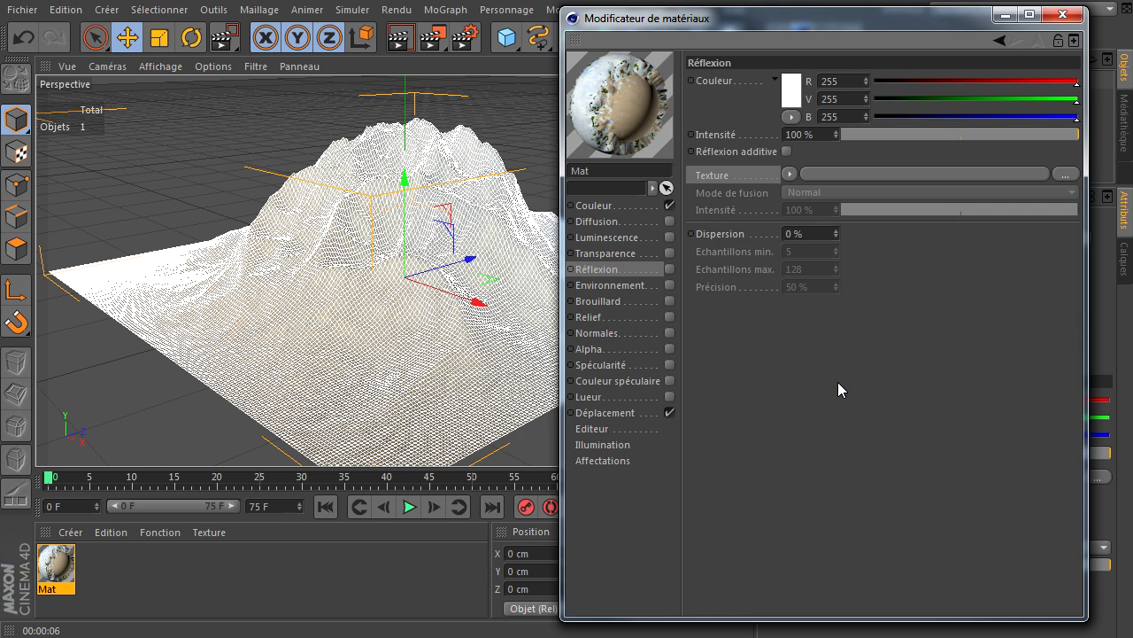
Disable the material's Déplacement channel and render the whole view with the material editor closed
left_click(668, 412)
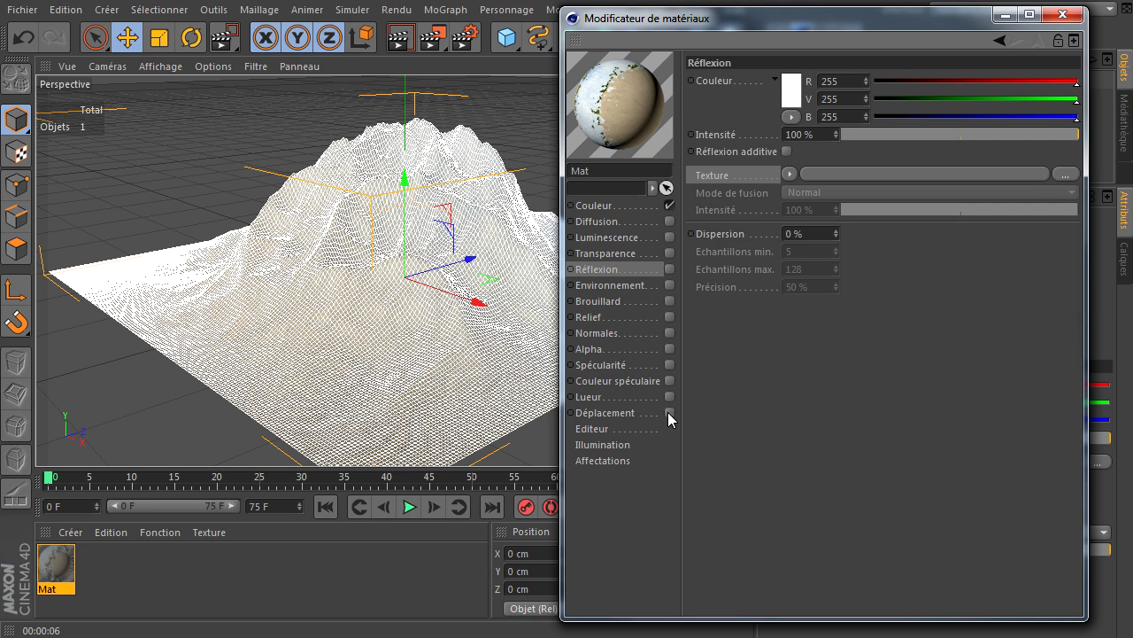
left_click(624, 204)
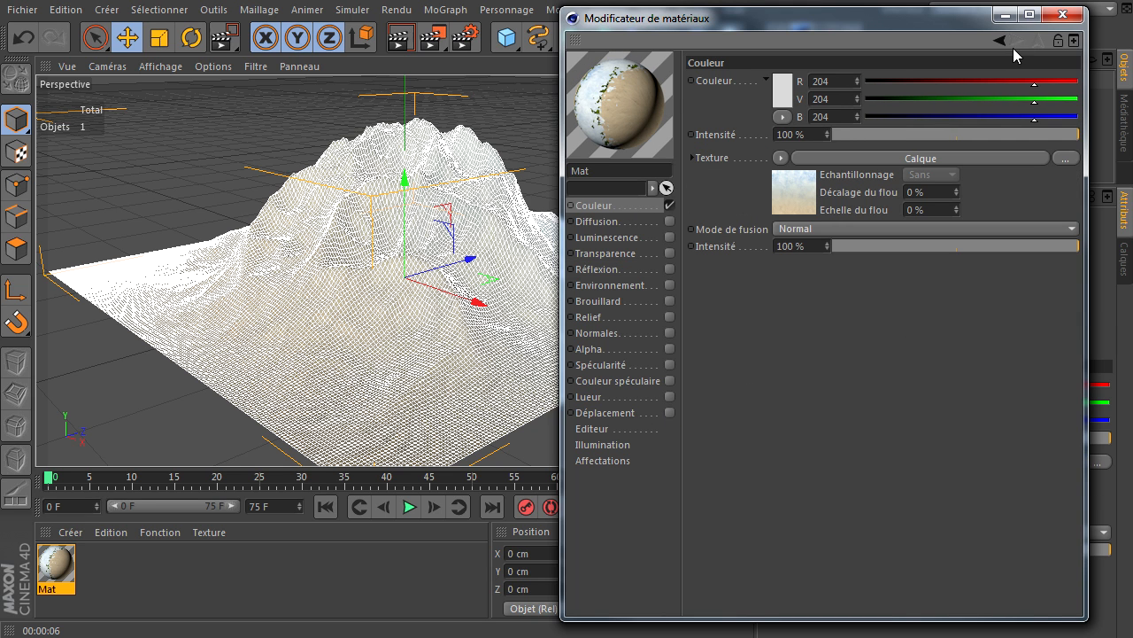
left_click(1063, 14)
key("ctrl+r")
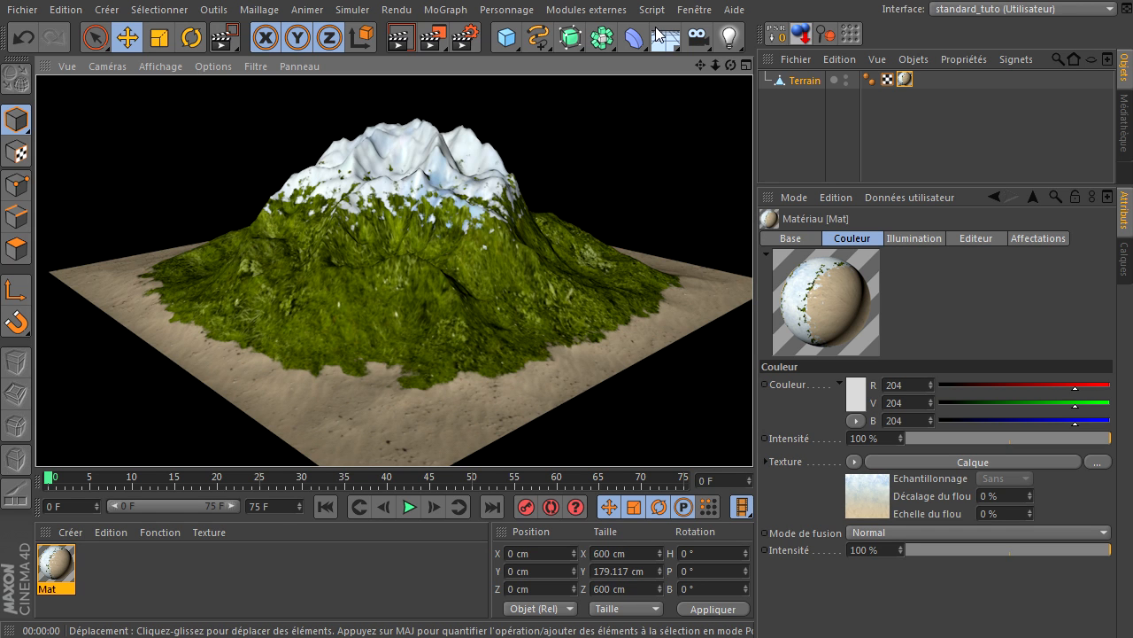
Add a Plan object to the scene and set its Largeur to 600 cm
left_click_drag(512, 40, 735, 87)
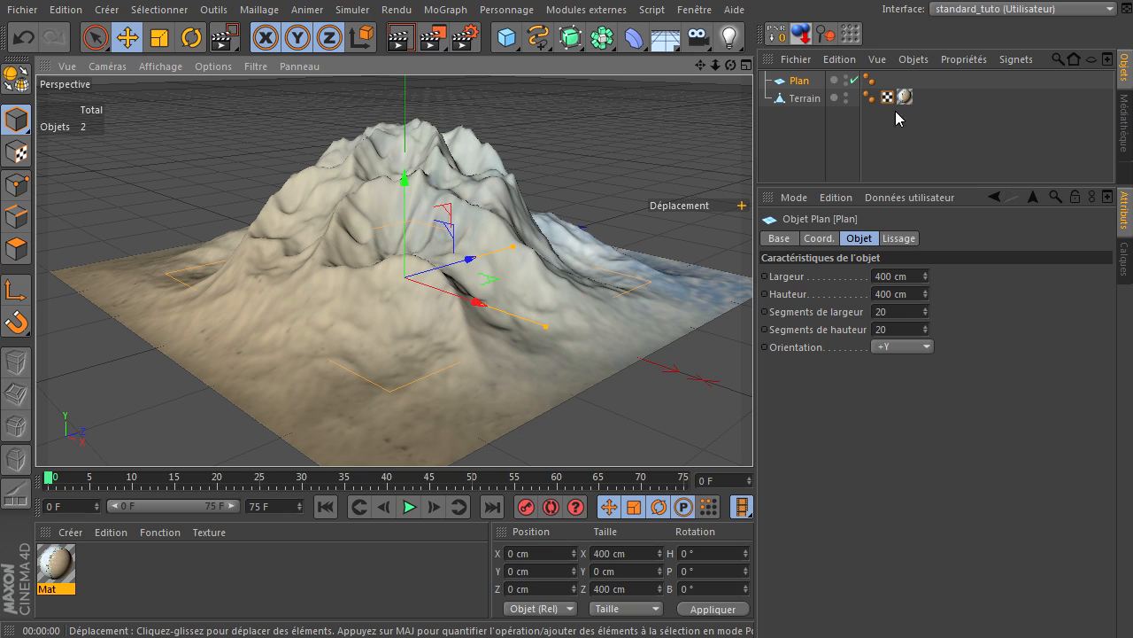
double_click(912, 277)
type("600")
key("Tab")
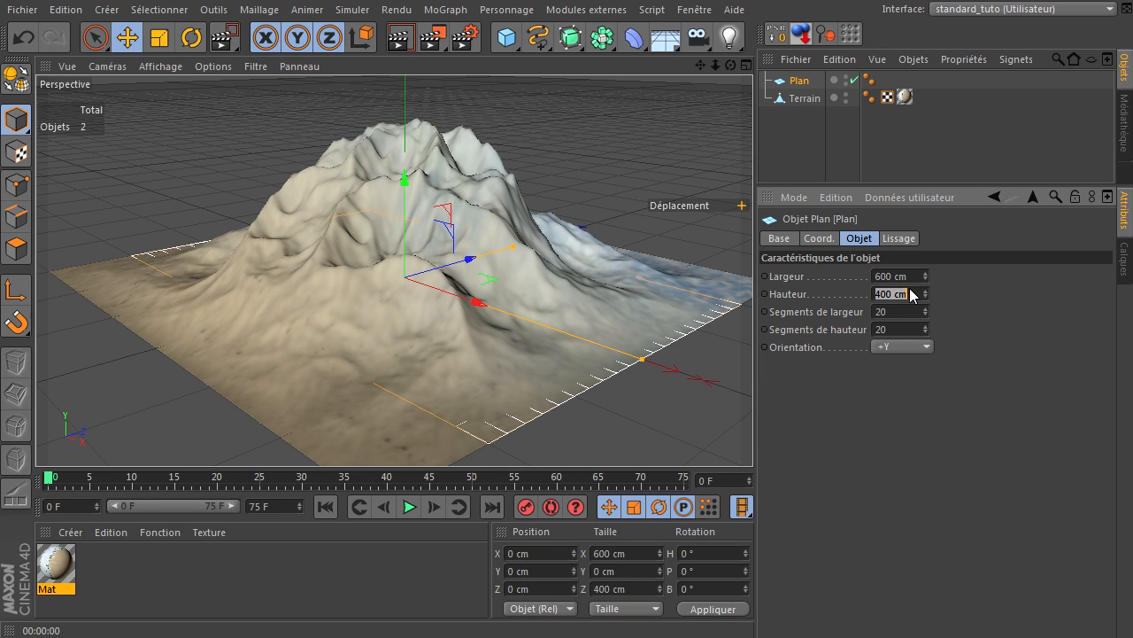
Set the Plan's width segments and height segments to 1 each
double_click(904, 312)
type("1")
left_click(899, 328)
type("1")
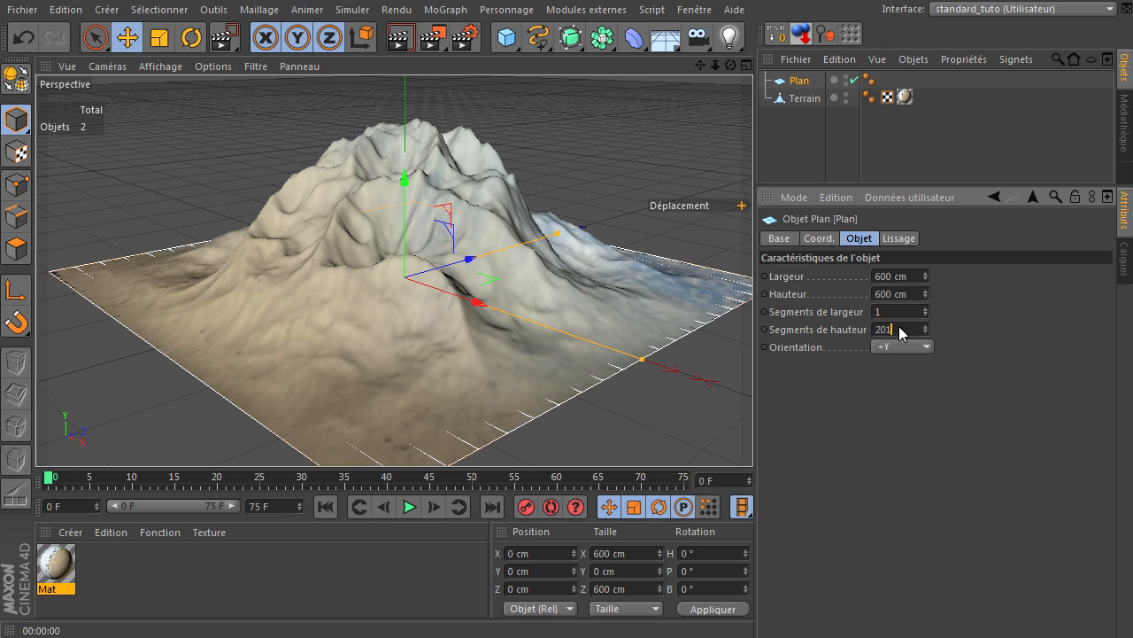
double_click(910, 326)
type("1")
key("Return")
Set the Plan's Largeur and Hauteur to 800 cm so it extends beyond the terrain
double_click(900, 277)
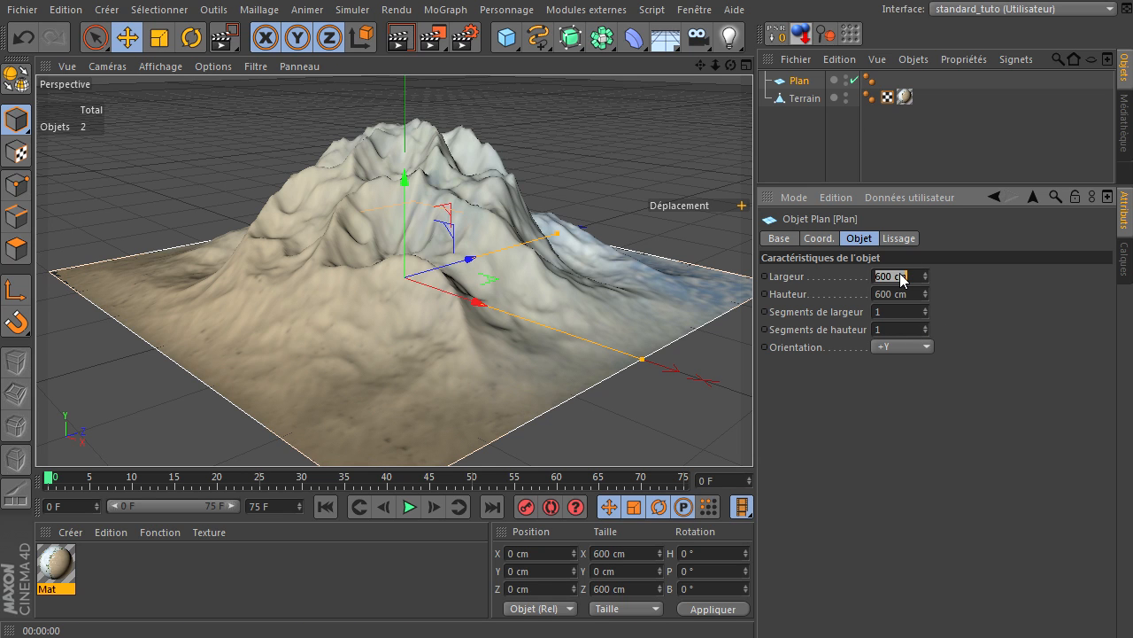
type("800")
double_click(898, 294)
type("800")
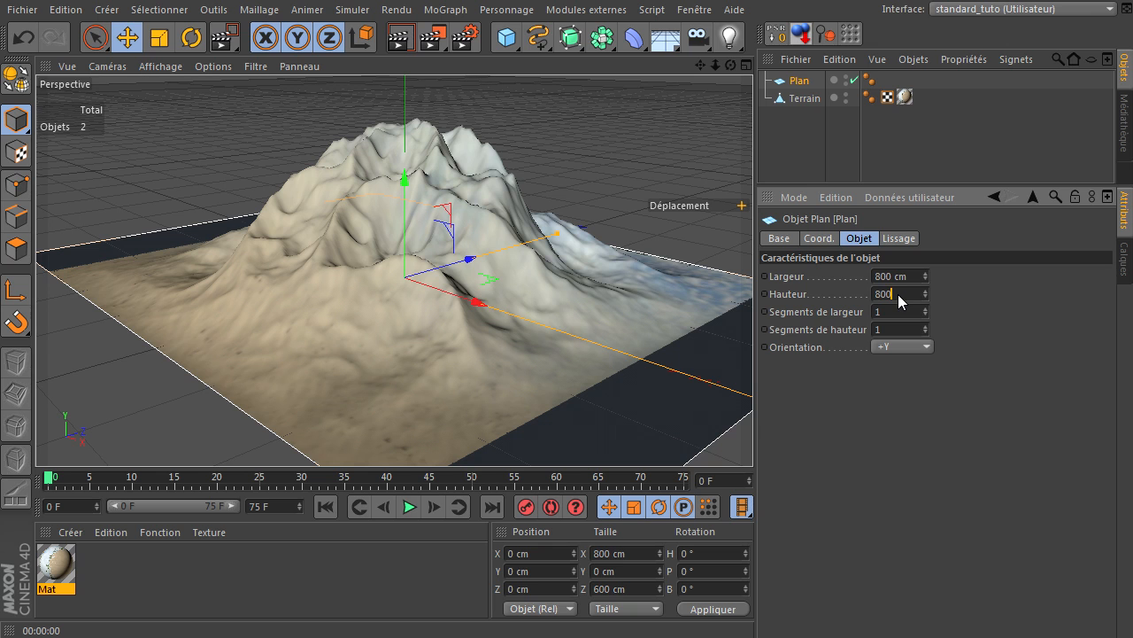
key("Return")
Apply a new material to the Plan and set its colour to blue (RGB 64, 118, 169)
double_click(279, 576)
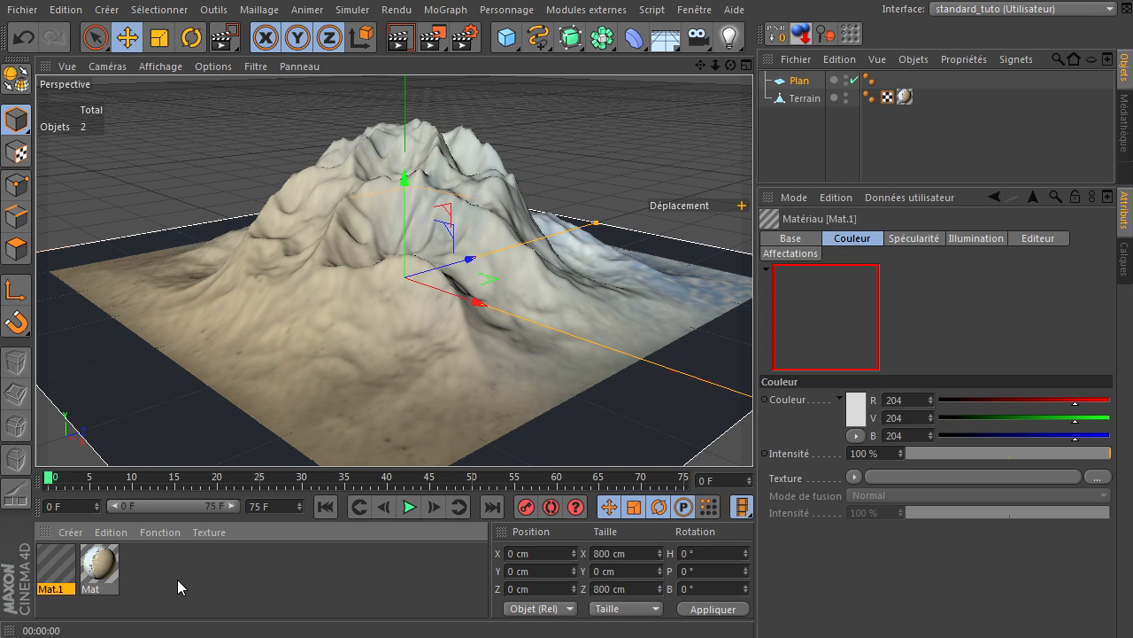
left_click_drag(46, 559, 801, 81)
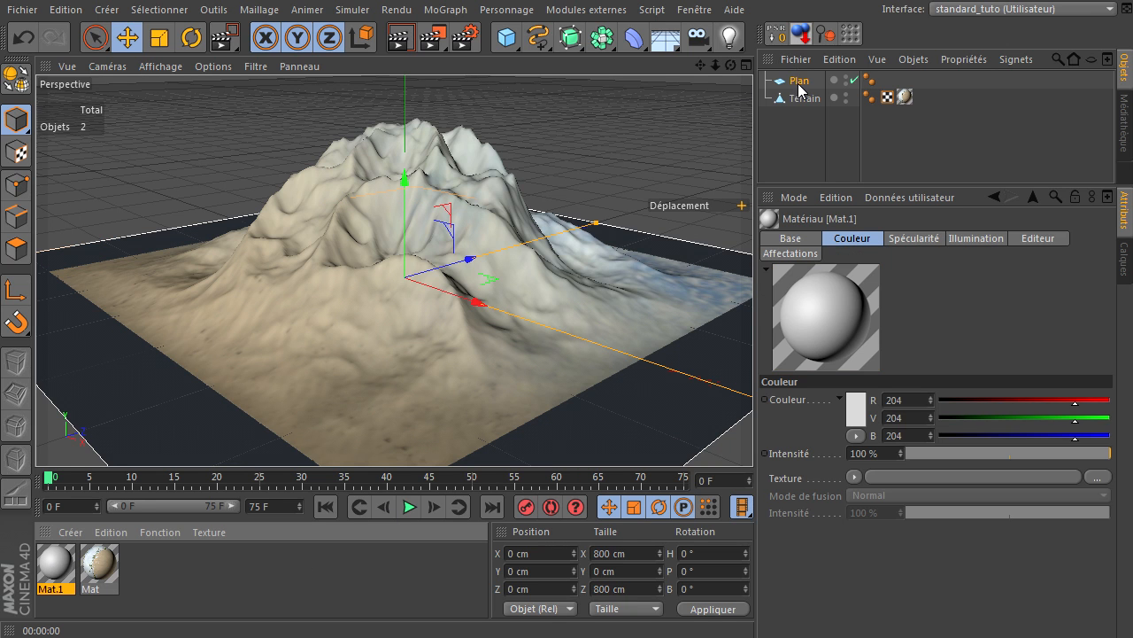
double_click(71, 563)
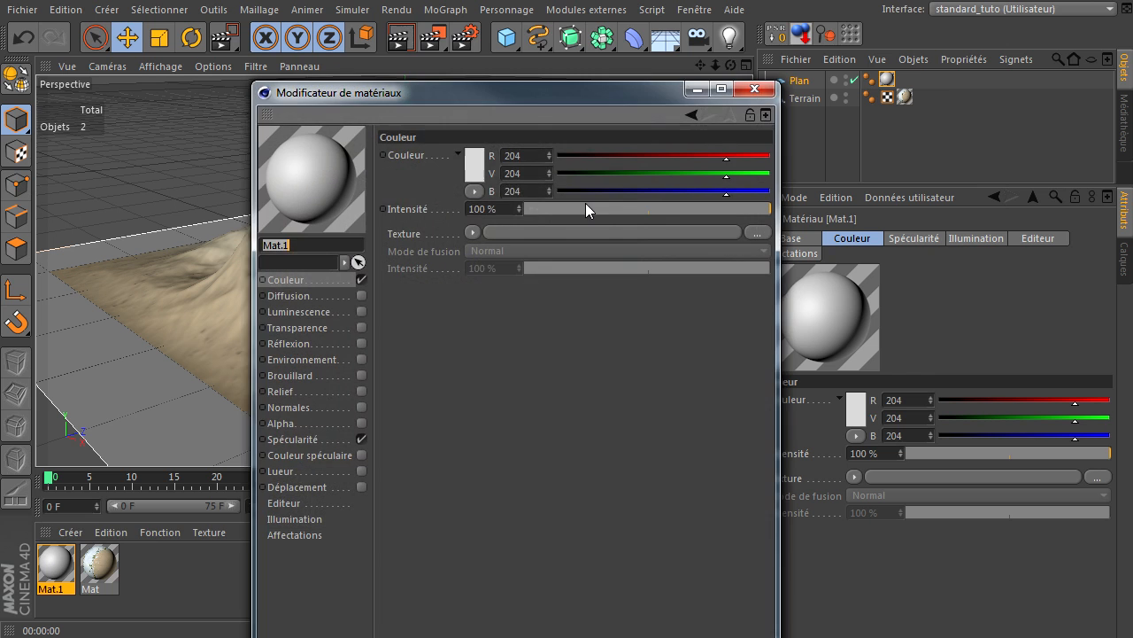
left_click(472, 159)
left_click(550, 134)
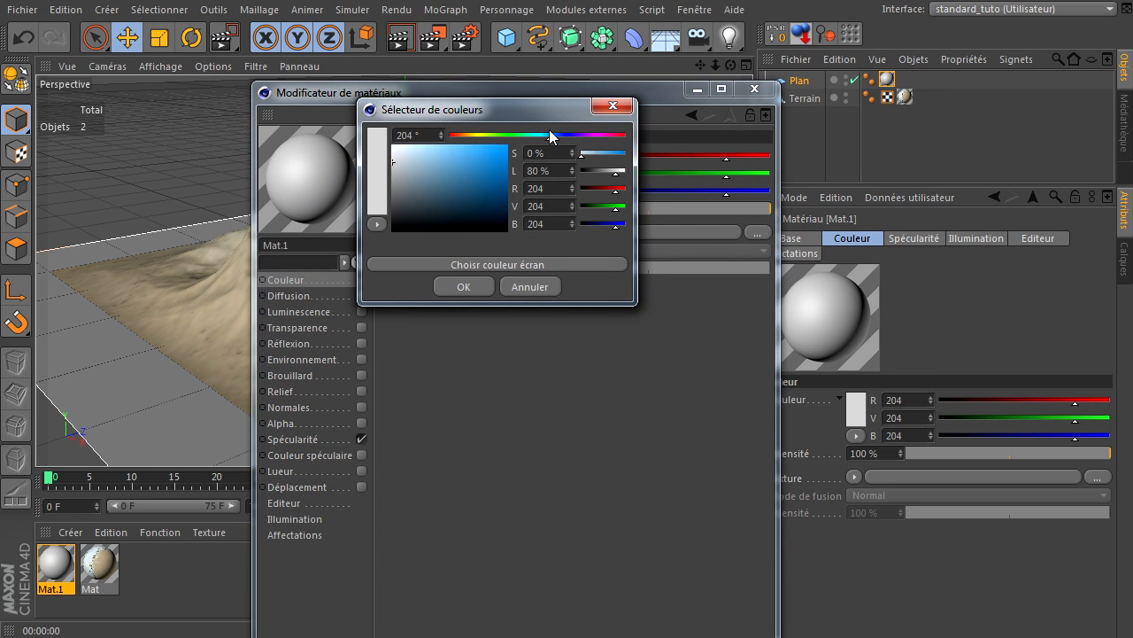
left_click(463, 174)
left_click(453, 286)
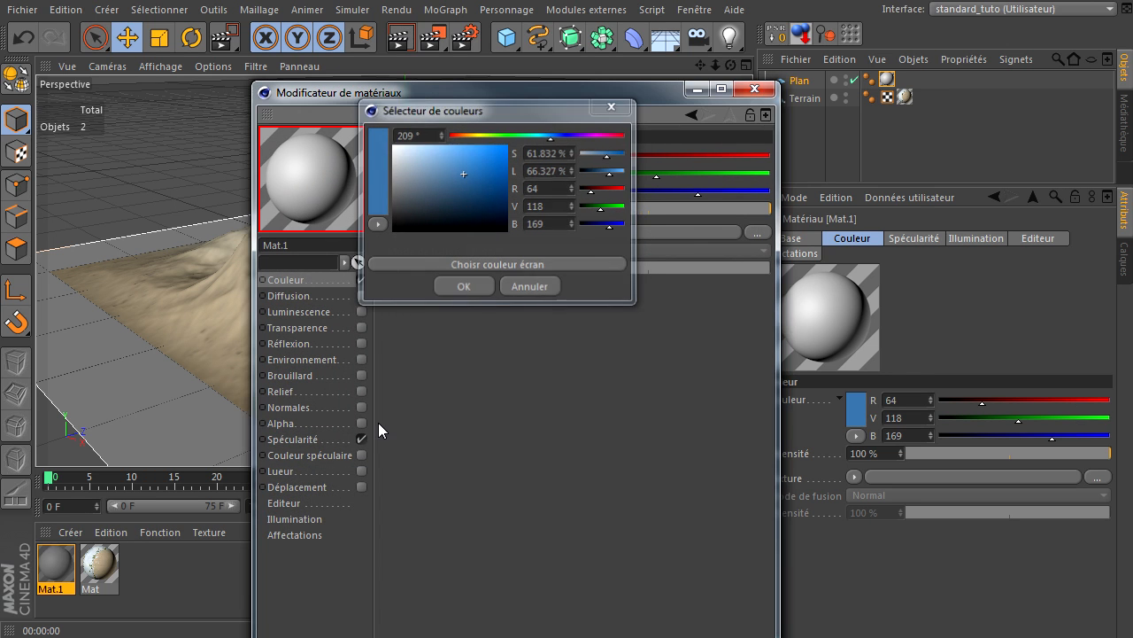
Raise the Plan along the Y axis to about 0.964 cm so it covers the terrain's edges, and render the view
left_click(754, 89)
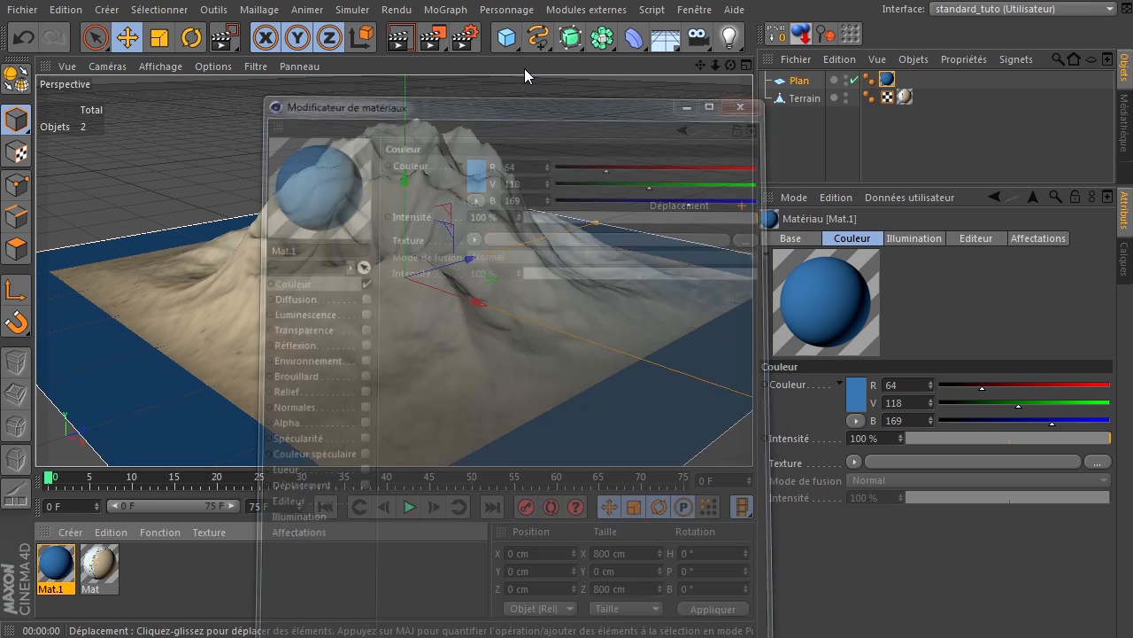
left_click(800, 80)
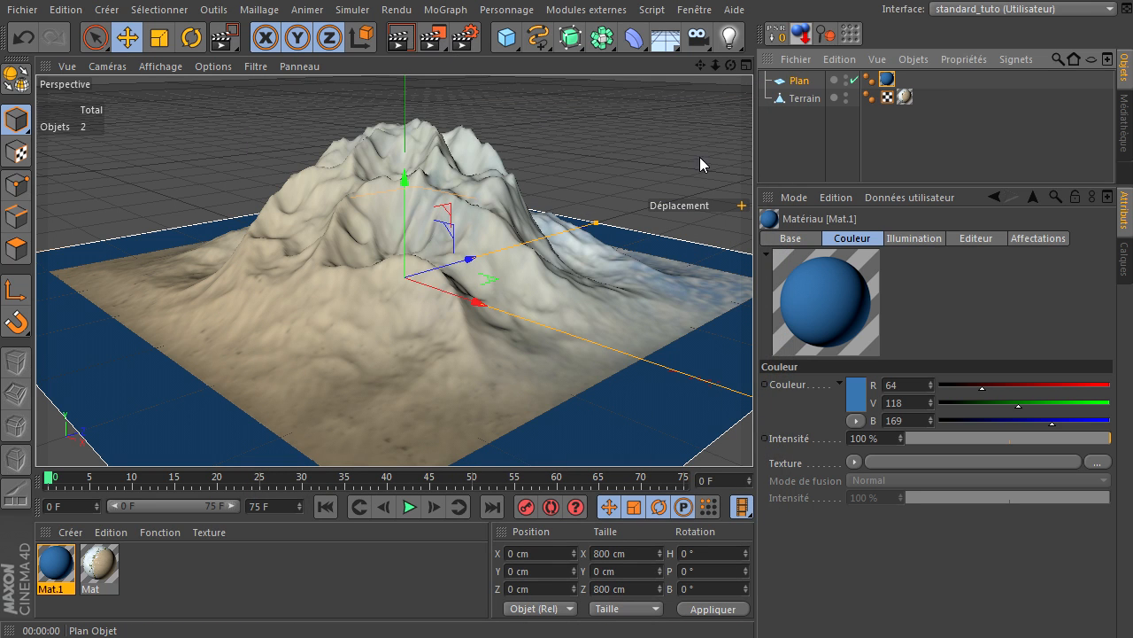
left_click_drag(408, 188, 410, 184)
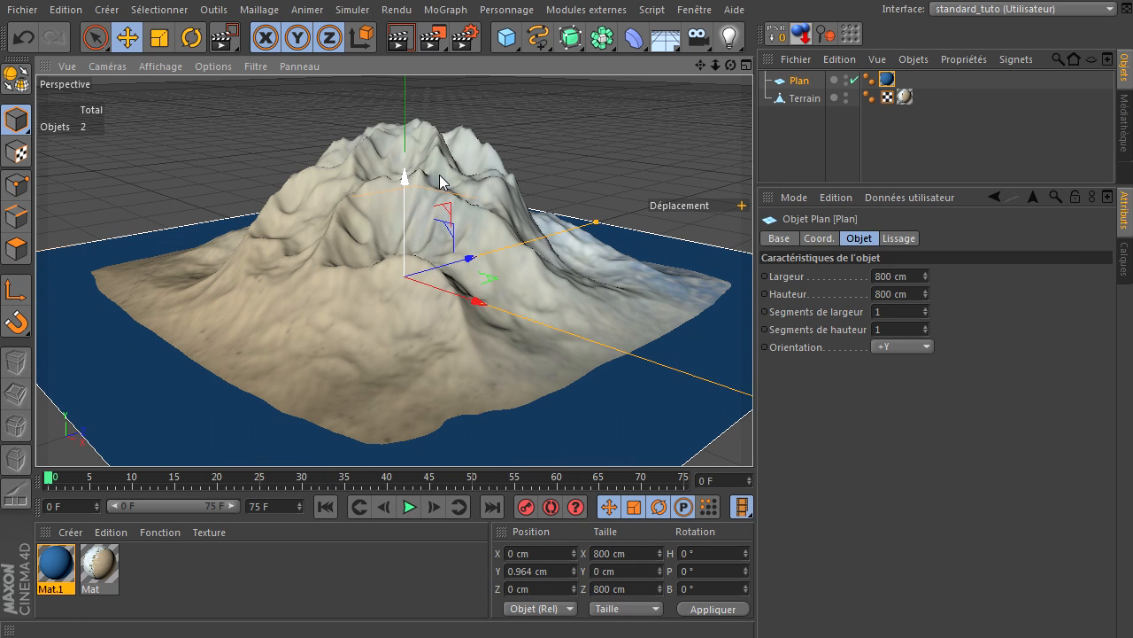
left_click(403, 40)
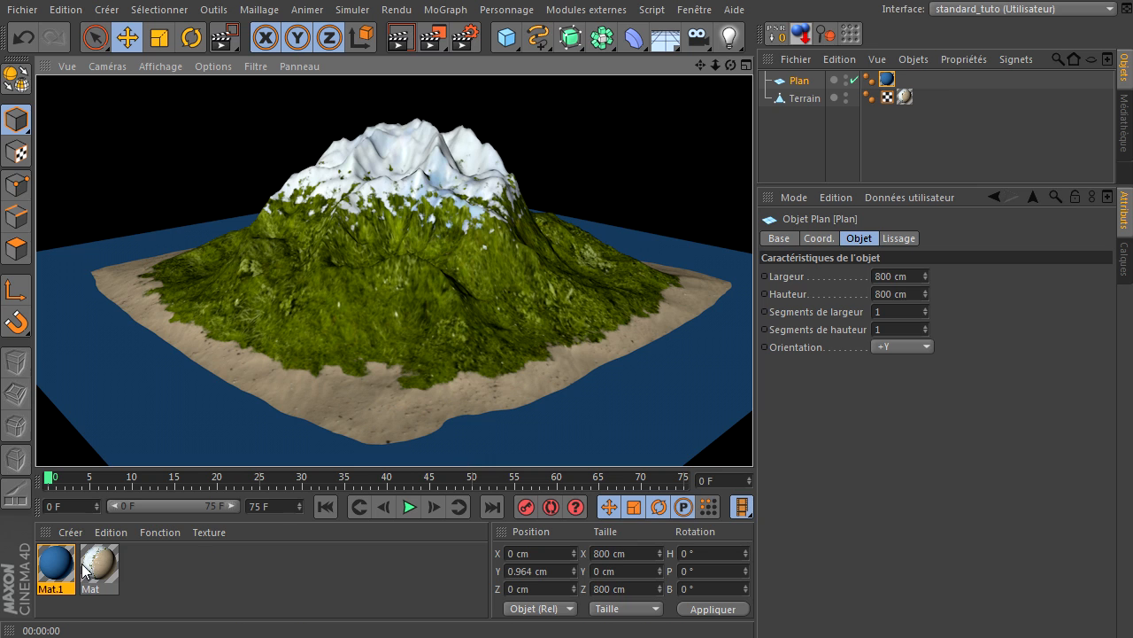
Enable Transparence on the Plan's blue material with an intensity of 60 %
left_click(51, 568)
double_click(51, 569)
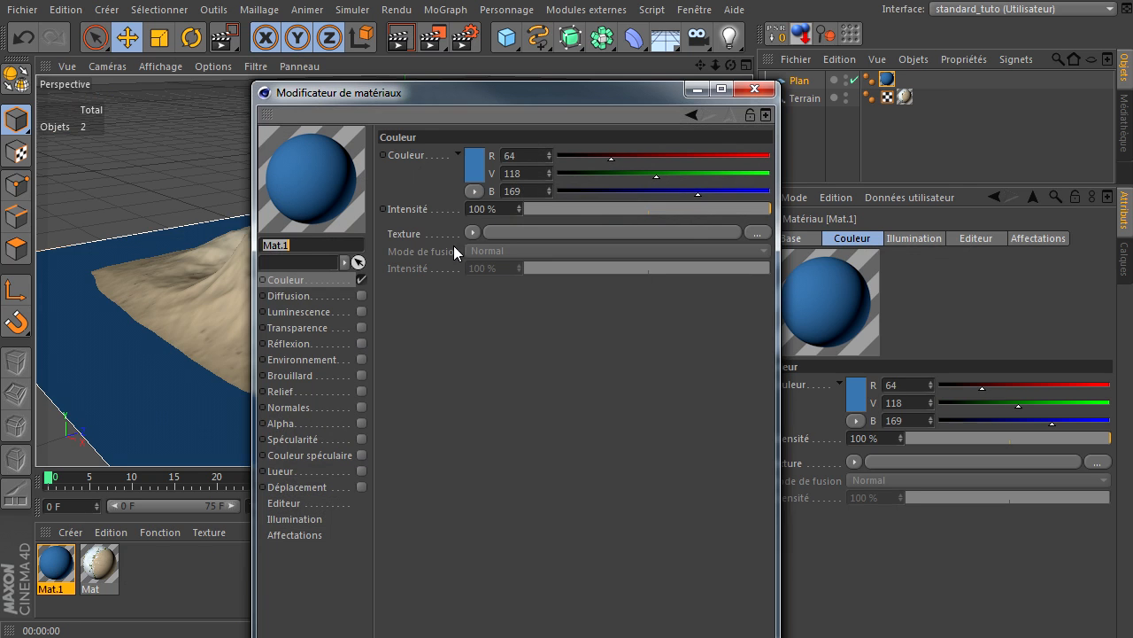
left_click(362, 327)
left_click_drag(745, 208, 687, 200)
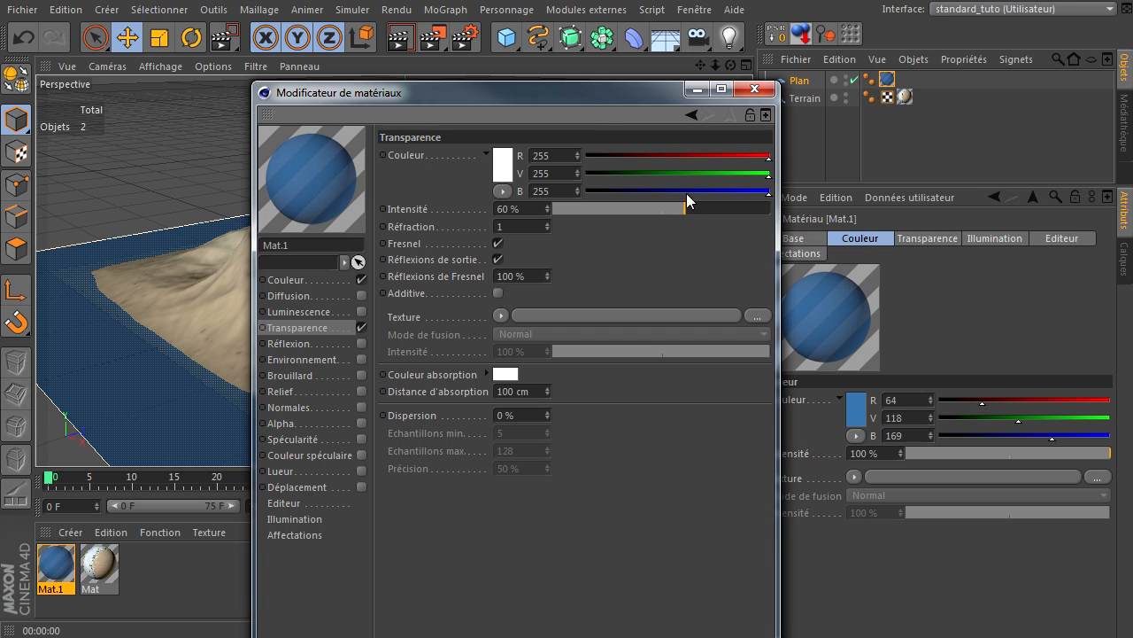
left_click_drag(578, 96, 958, 129)
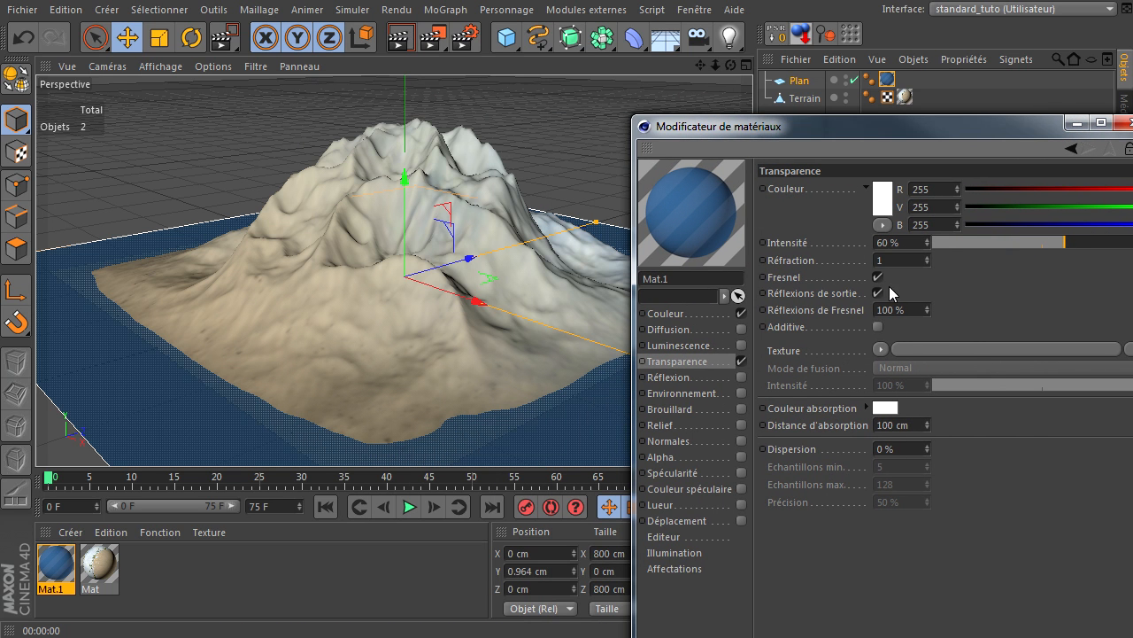
Set the blue material's transparency refraction to 1.2 and render the view to check the water
type(".2")
key("Return")
left_click(401, 36)
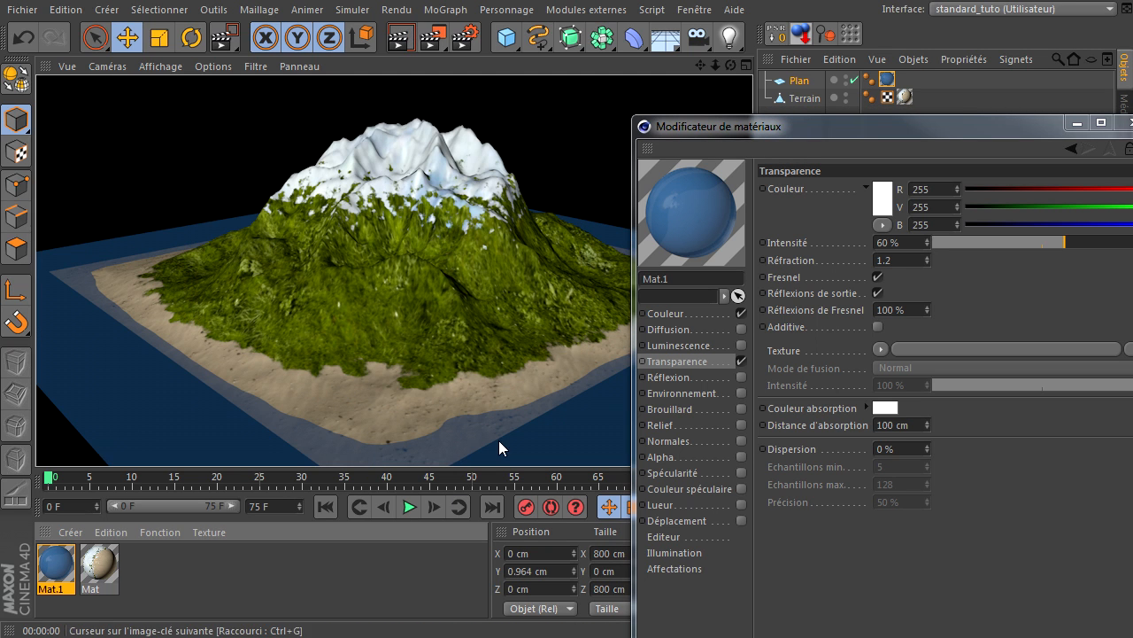
left_click_drag(895, 129, 1132, 161)
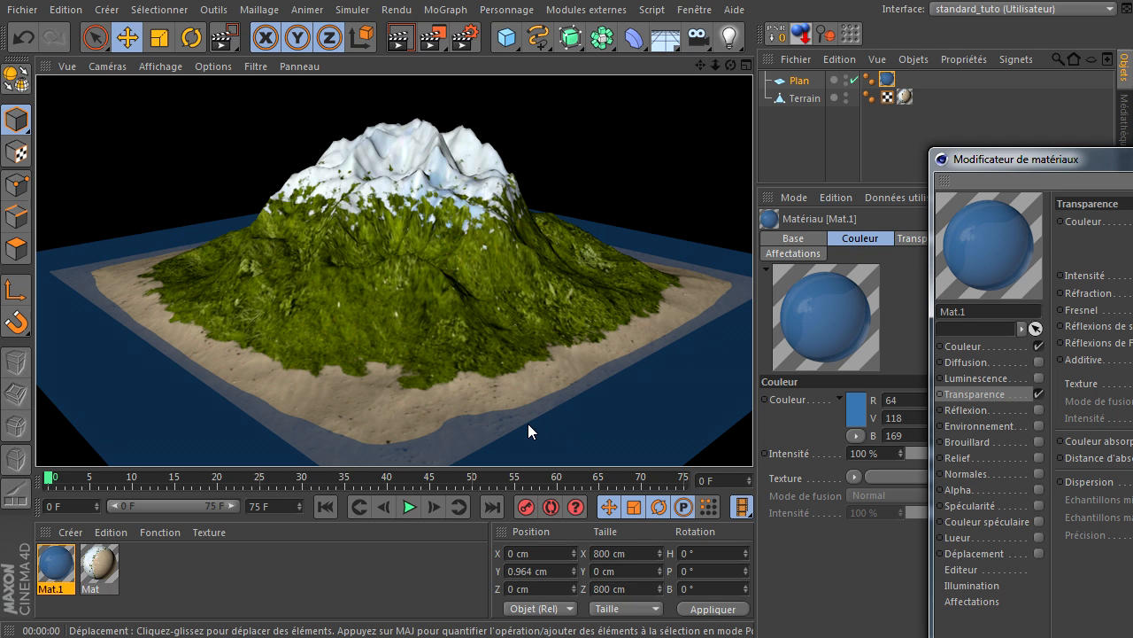
left_click(1132, 155)
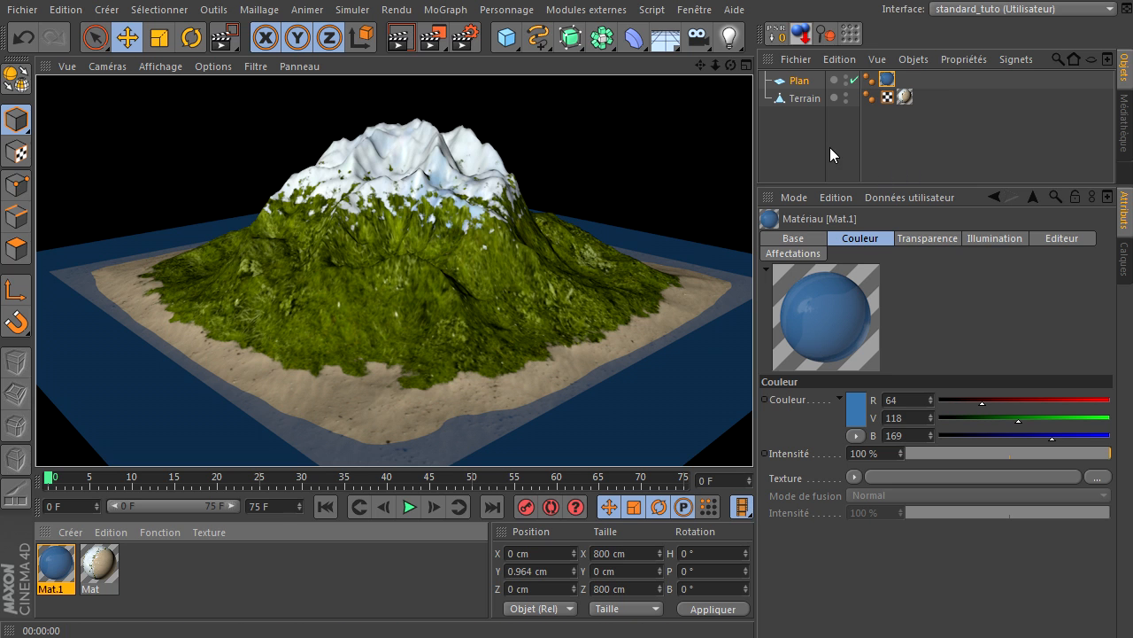
Add a Bruit layer directly above sable in the Mat material's Calque colour texture, and hide the sable layer
double_click(98, 568)
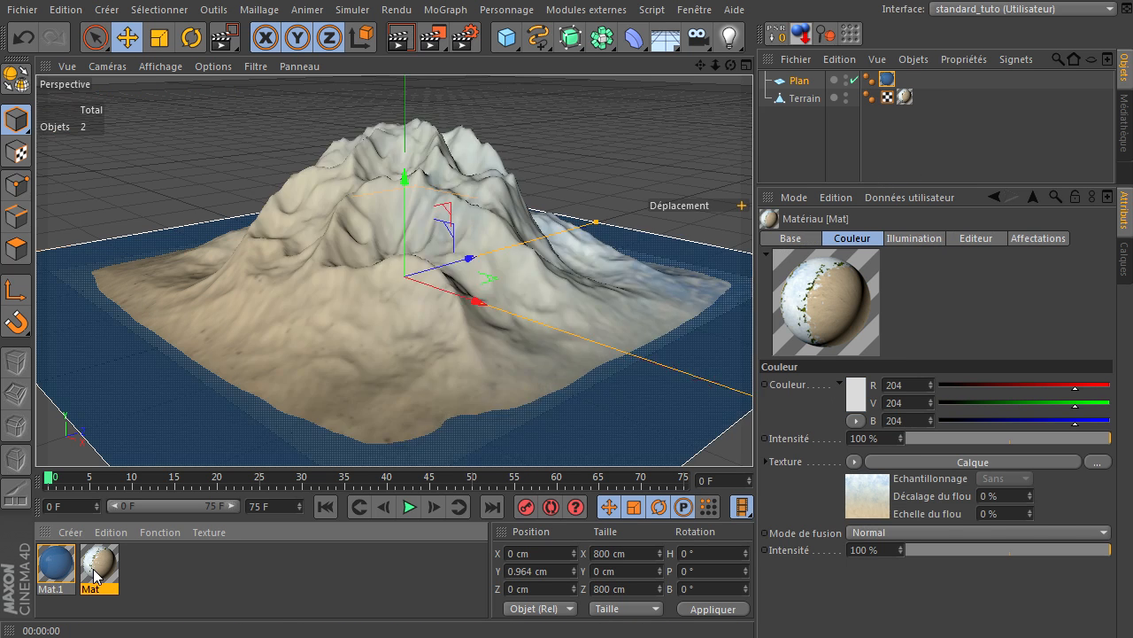
left_click(320, 282)
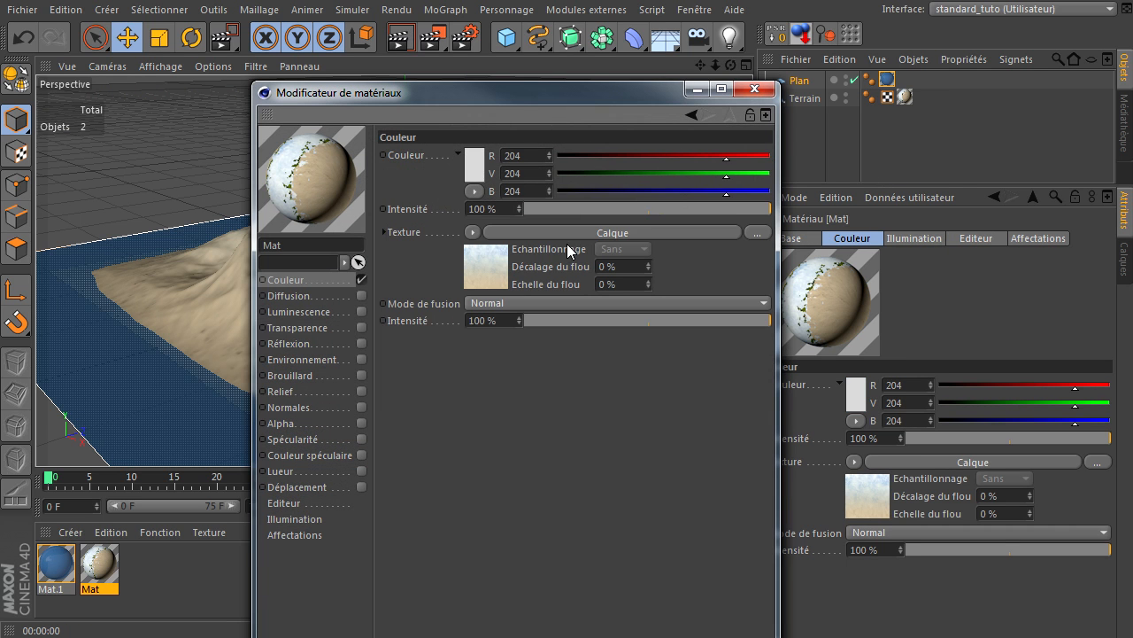
left_click(585, 237)
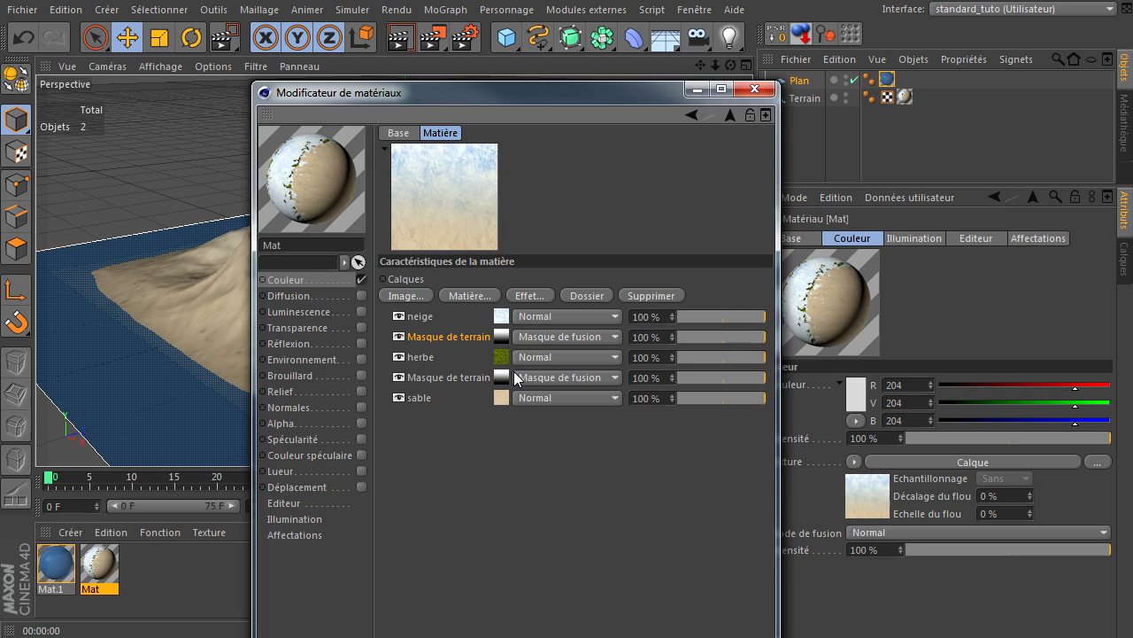
left_click(413, 398)
left_click(482, 294)
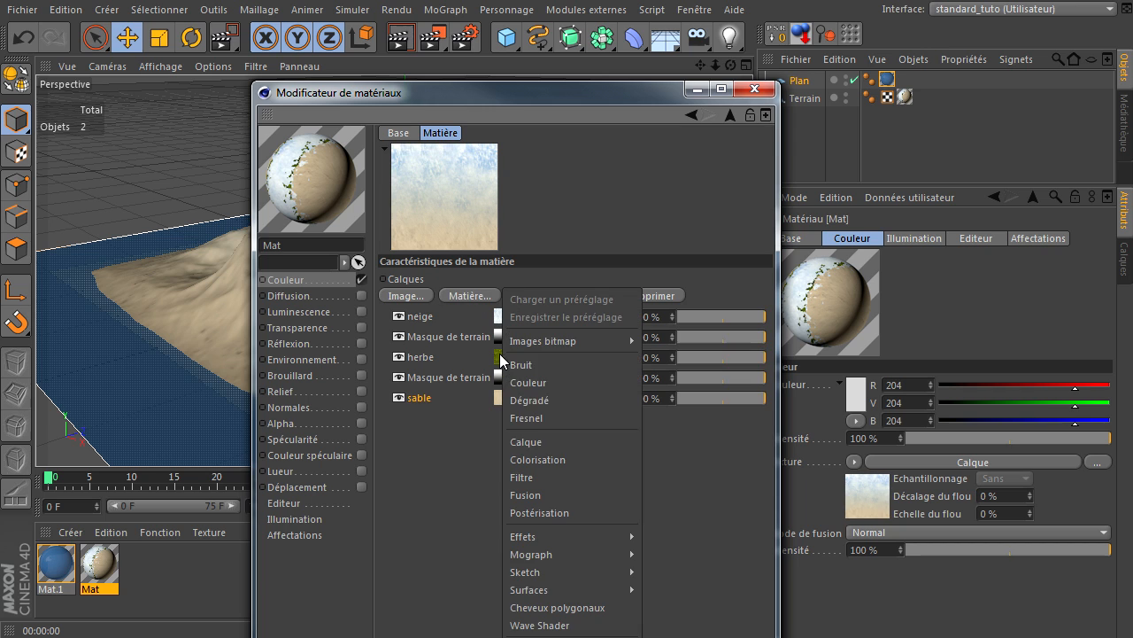
left_click(546, 369)
left_click_drag(420, 316, 424, 415)
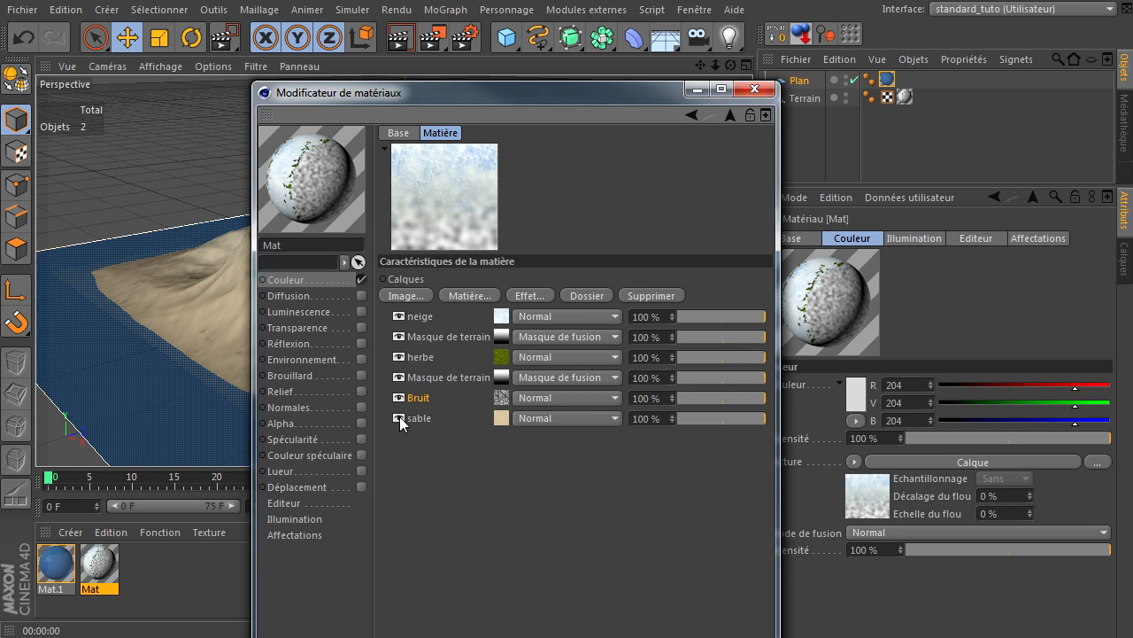
left_click(399, 418)
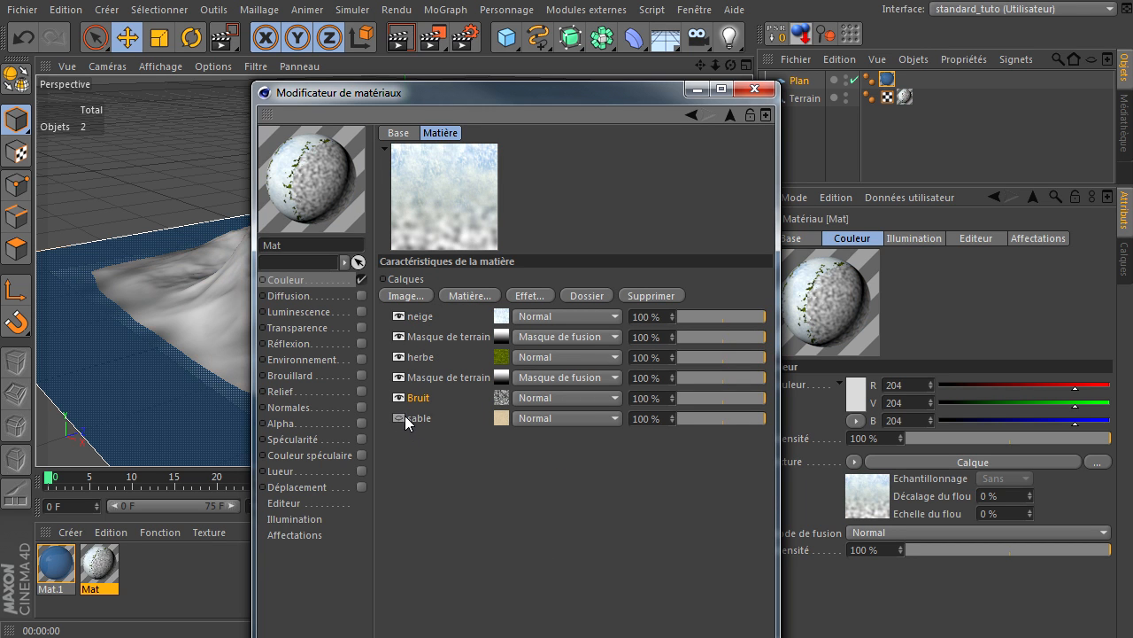
Set Couleur 1 of the Bruit layer to a light sandy beige with a hue of 39°
left_click(502, 398)
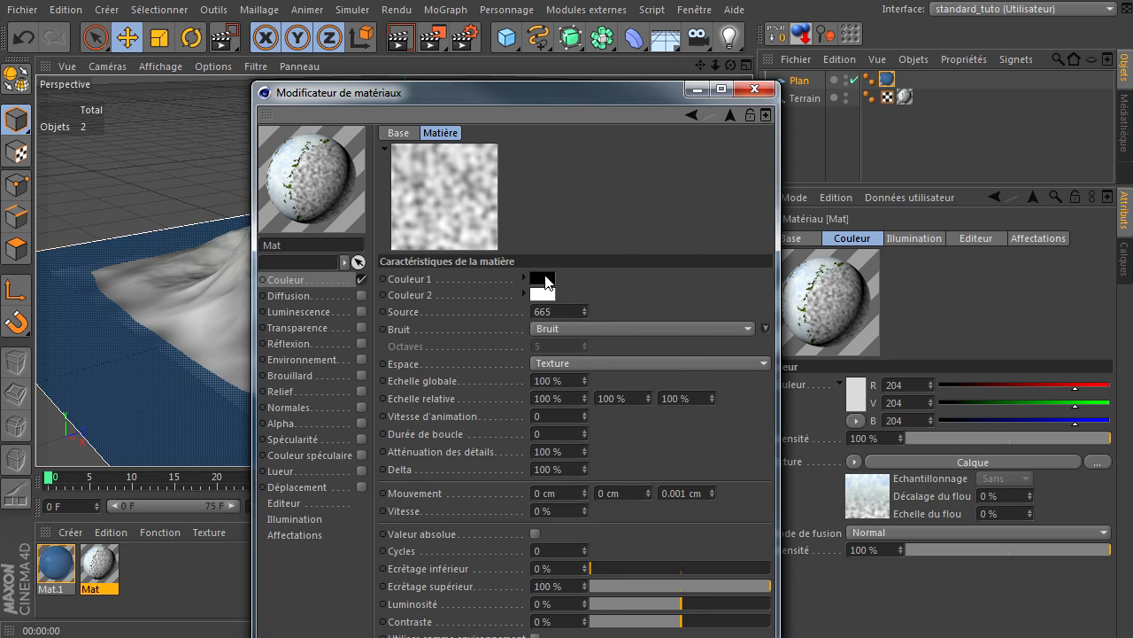
left_click(543, 280)
left_click(516, 207)
left_click_drag(520, 223, 465, 233)
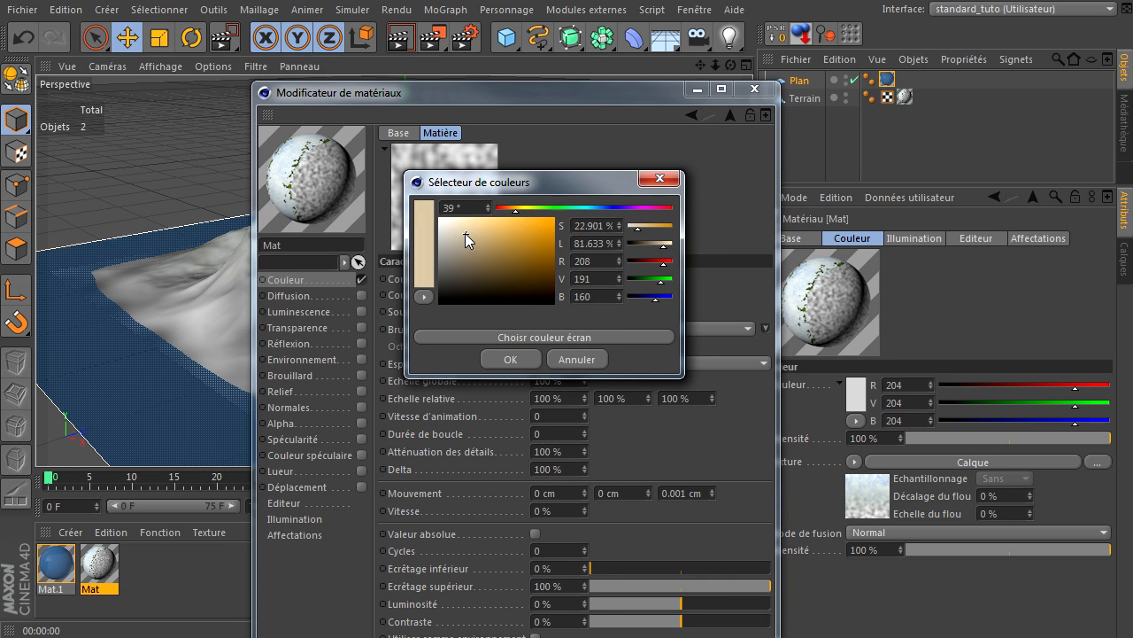
left_click(511, 359)
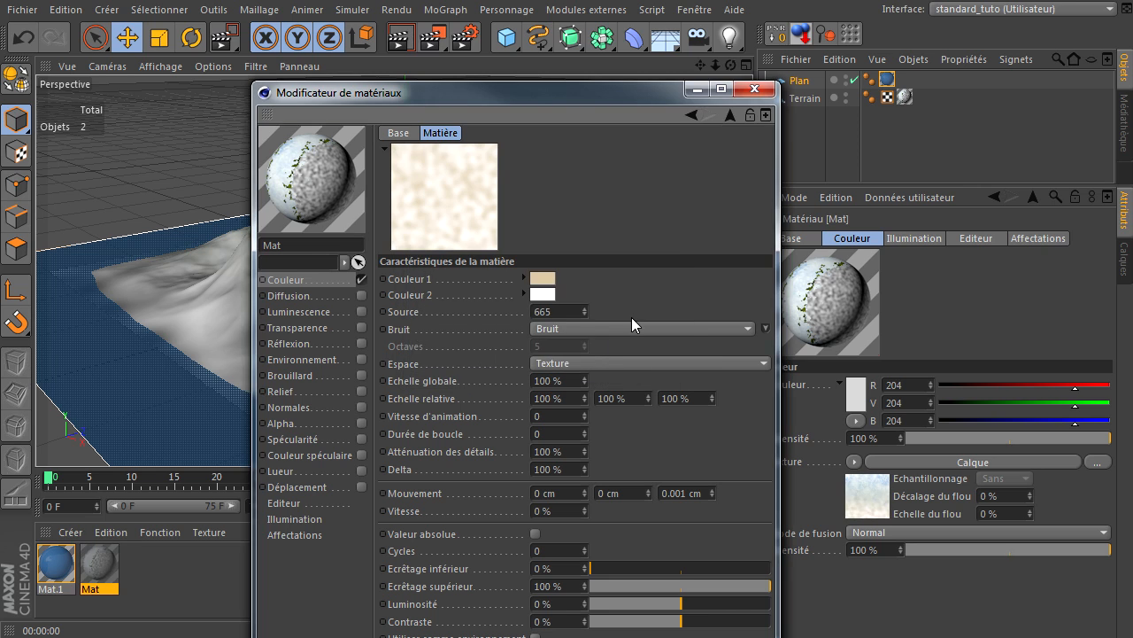
Set the Bruit layer's Echelle globale to 10 % and its Delta to 10 %
left_click(570, 379)
type("2")
key("BackSpace")
type("10")
double_click(560, 471)
type("10")
key("Return")
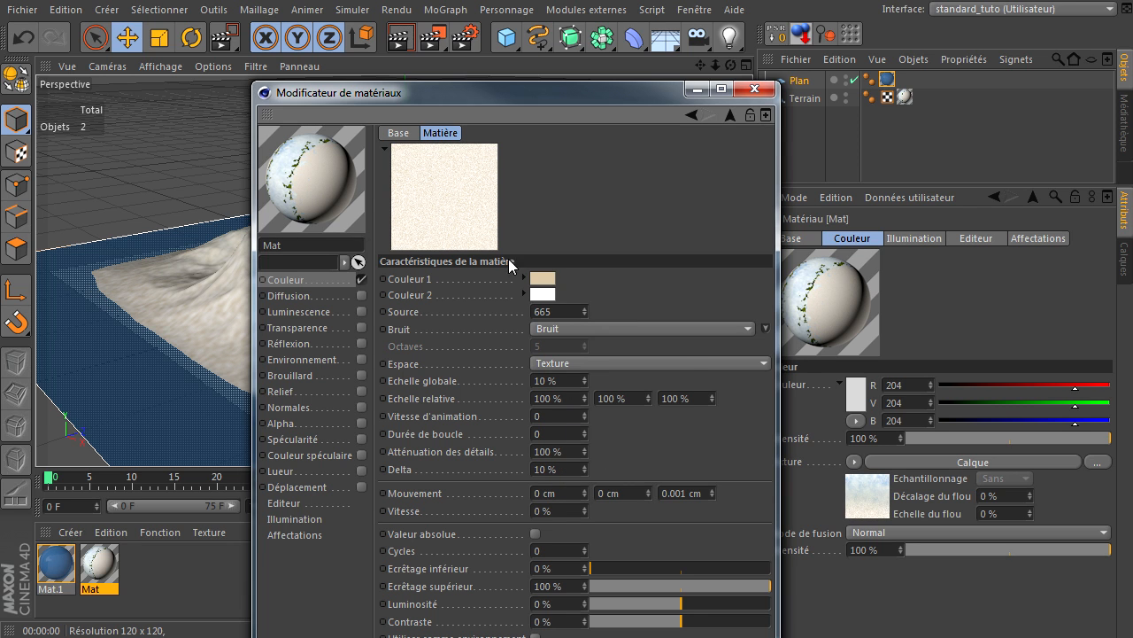
Set Couleur 2 of the Bruit layer to a sandy brown darker than Couleur 1, and render the view
left_click(546, 293)
left_click(457, 242)
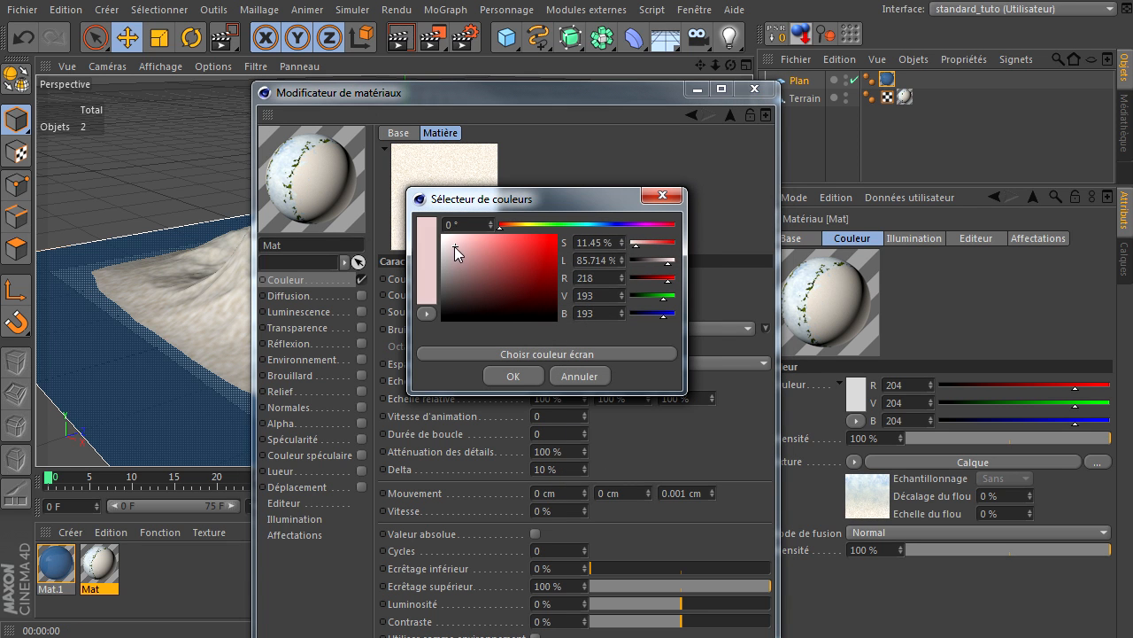
left_click(515, 225)
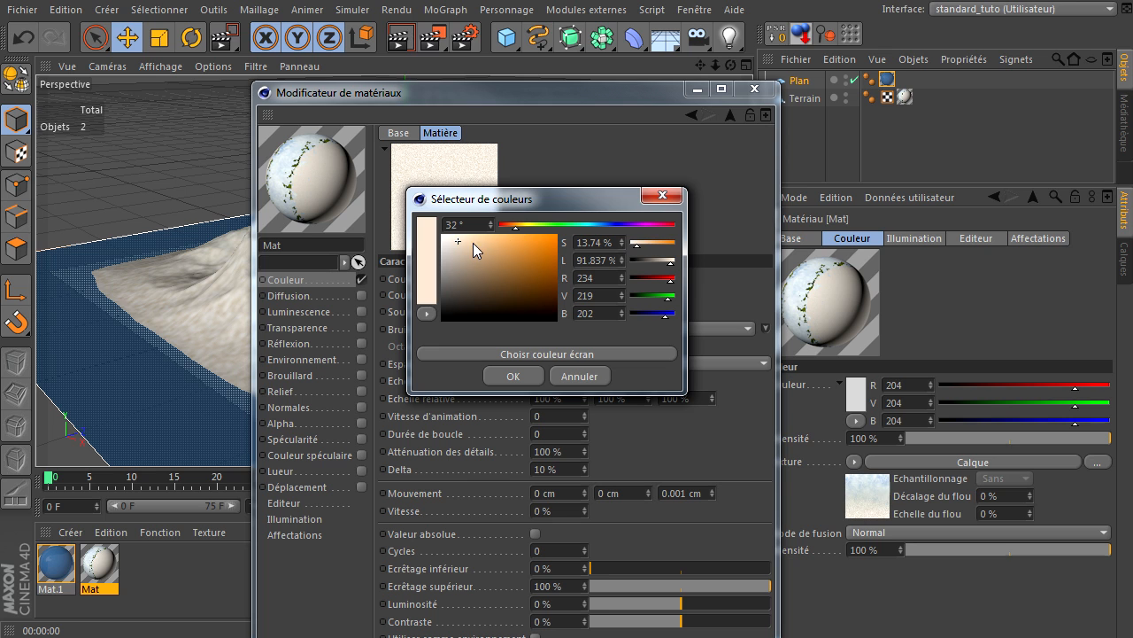
left_click_drag(473, 243, 484, 246)
left_click(509, 373)
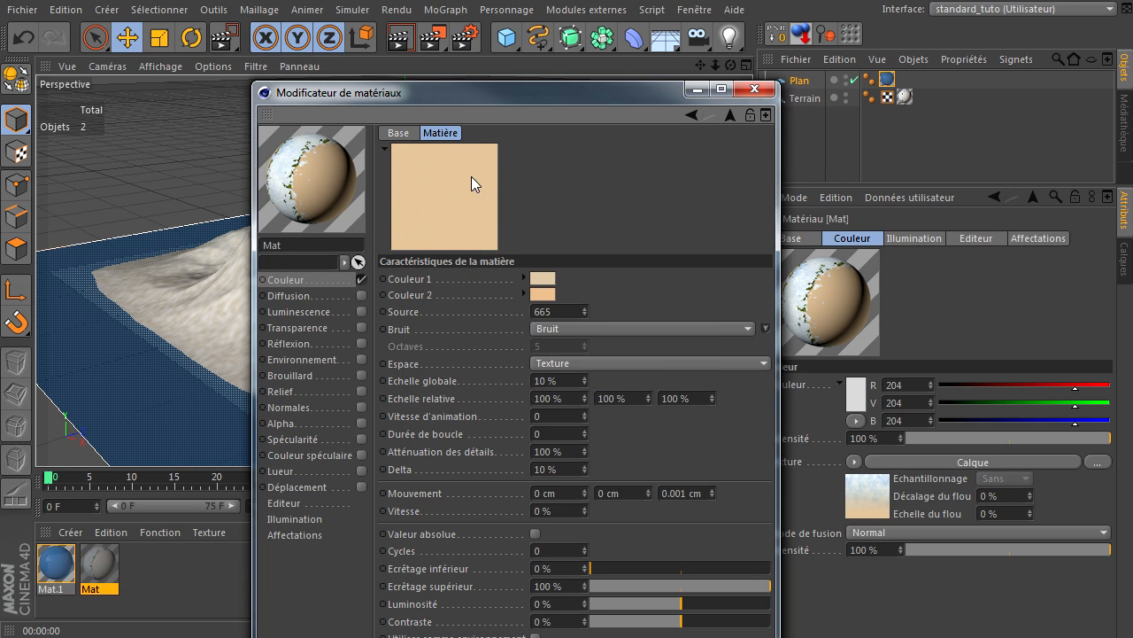
left_click(539, 292)
left_click_drag(484, 252, 483, 274)
left_click(505, 375)
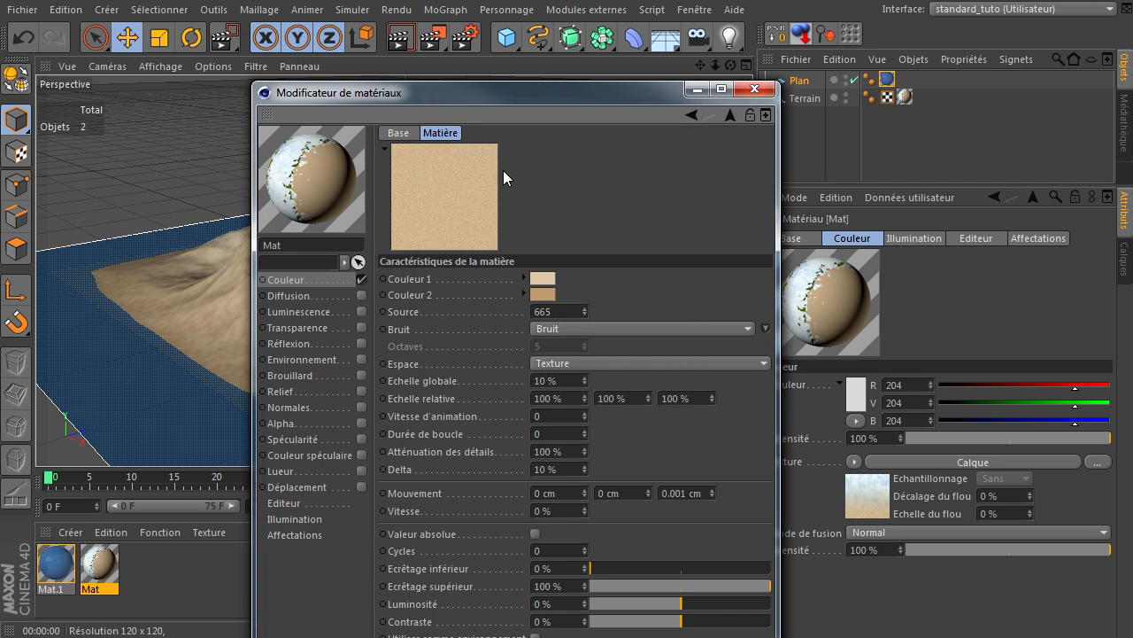
left_click(754, 88)
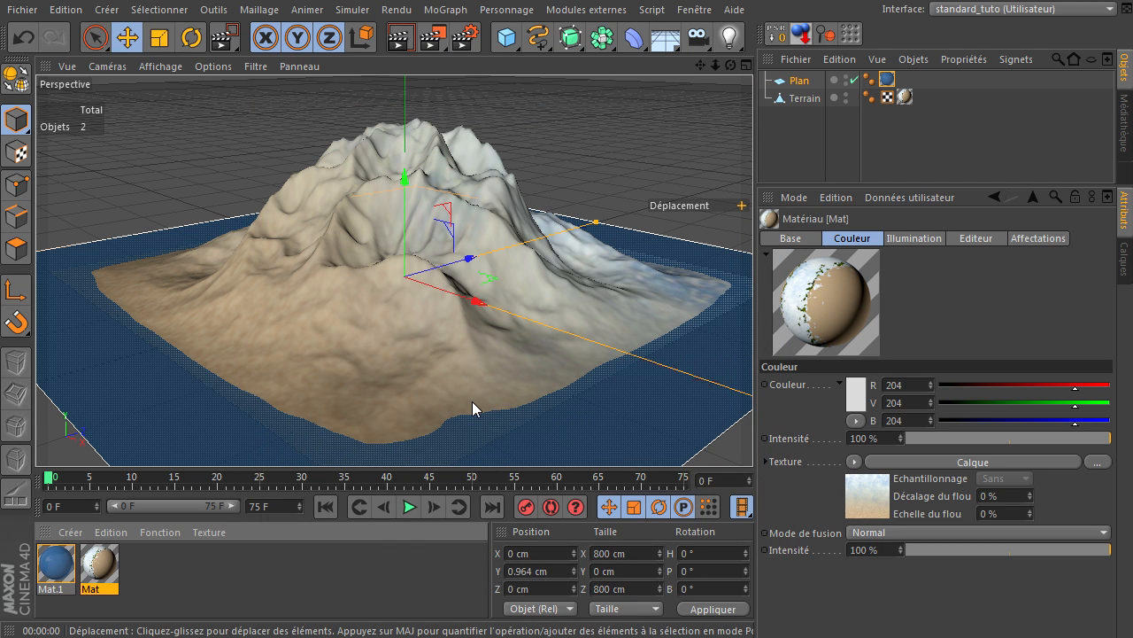
key("ctrl+r")
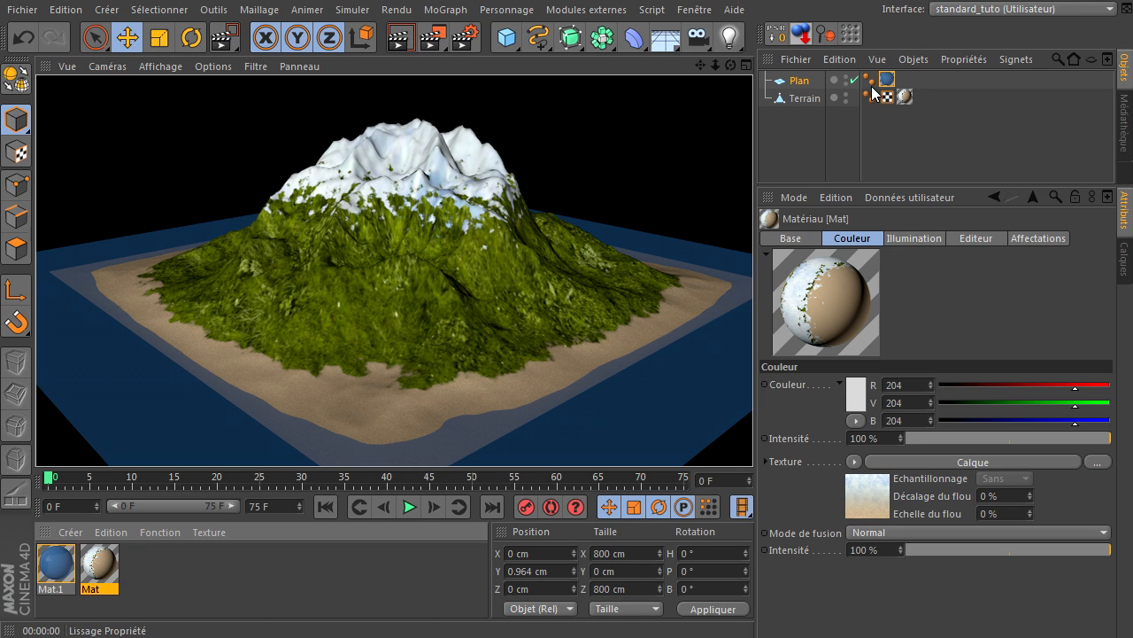
Review the altitude mask settings of Mat's snow layer alongside the Terrain object, and render the view with nothing selected
double_click(99, 564)
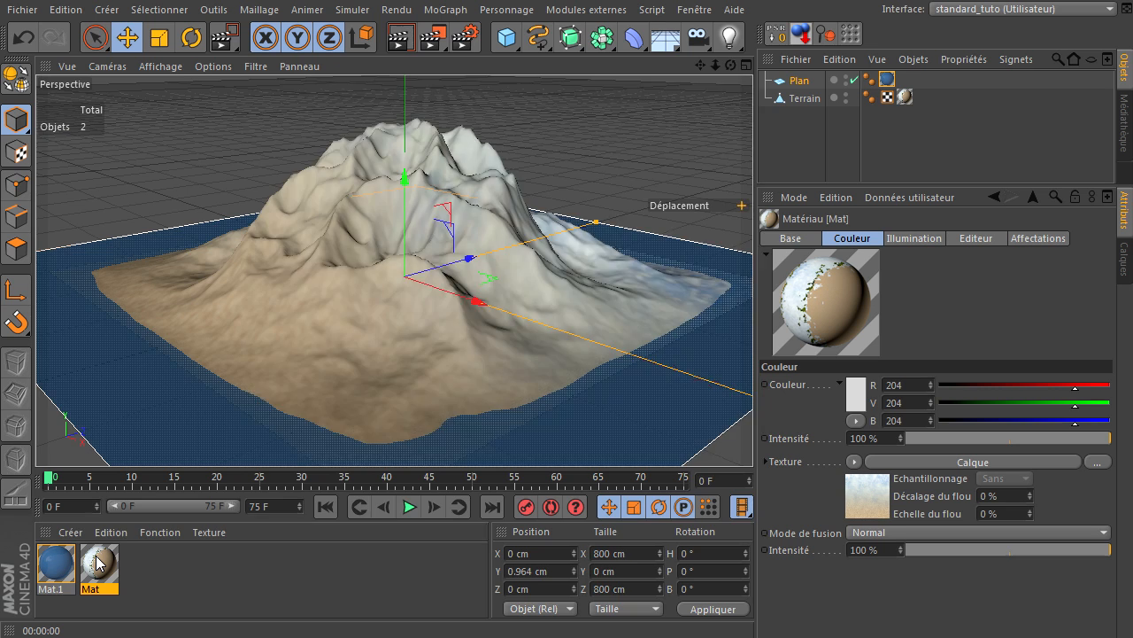
left_click_drag(495, 108, 460, 52)
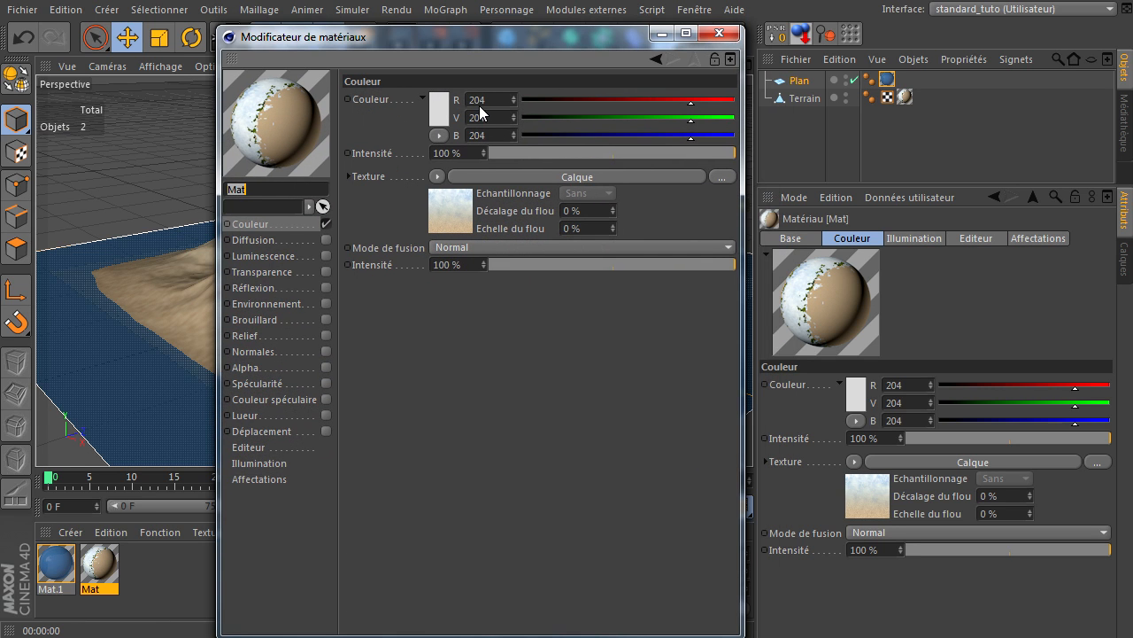
left_click(481, 177)
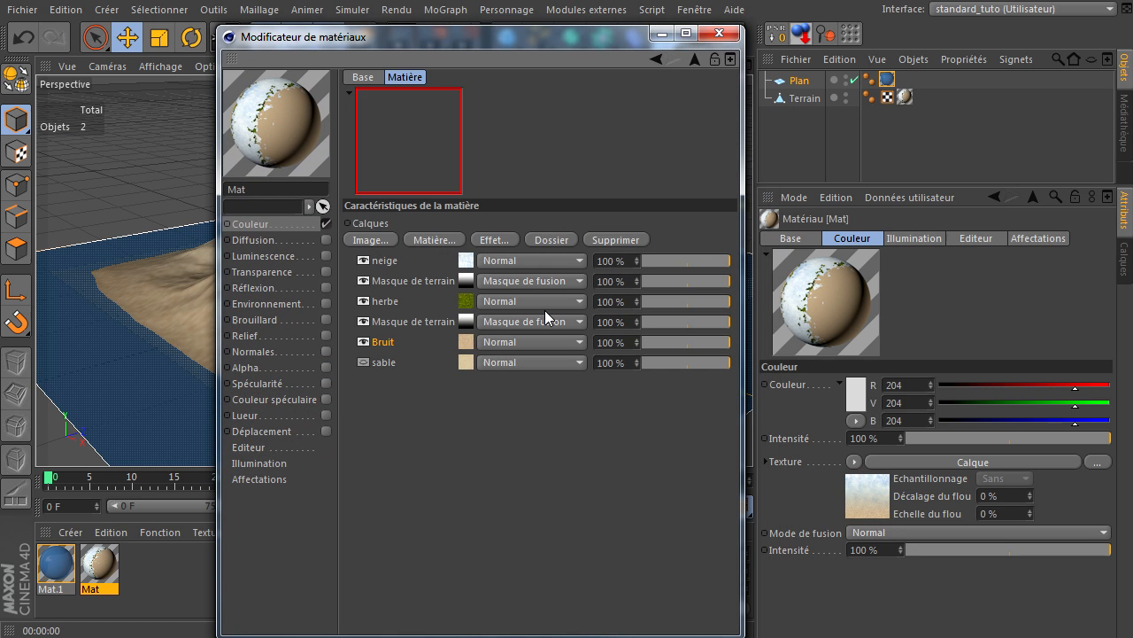
left_click(466, 280)
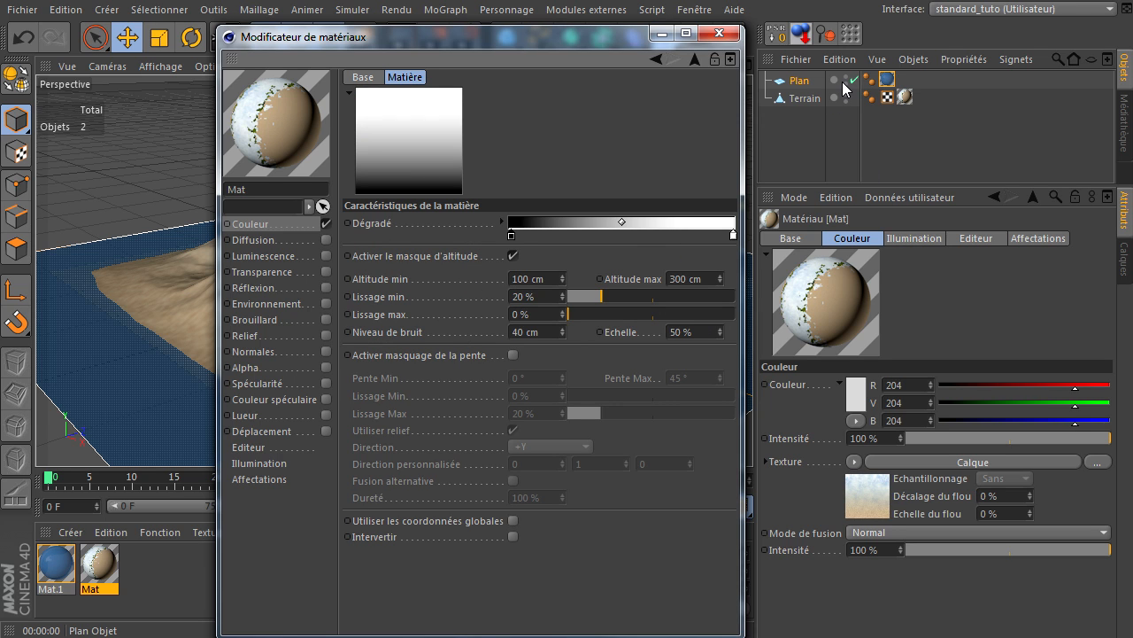
left_click(804, 98)
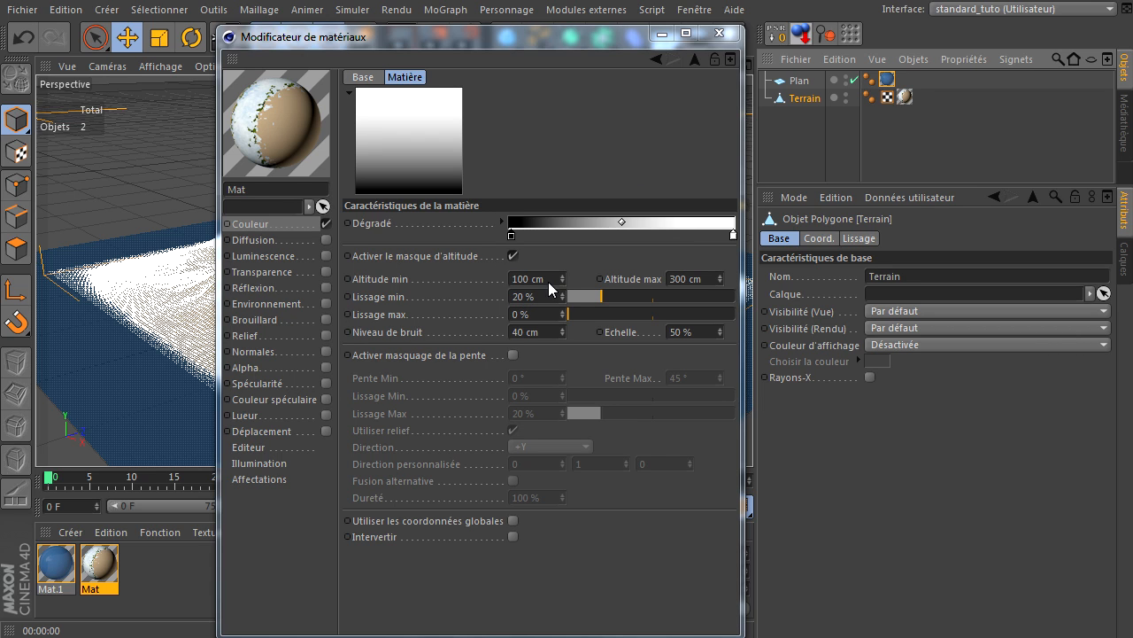
left_click(724, 35)
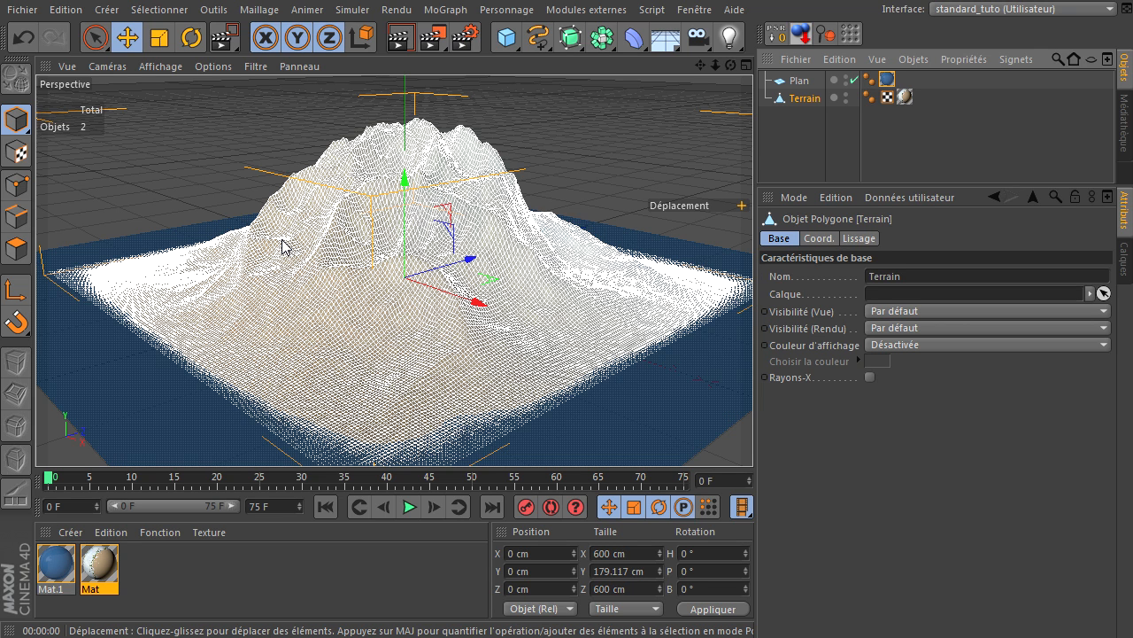
left_click(801, 143)
left_click(400, 40)
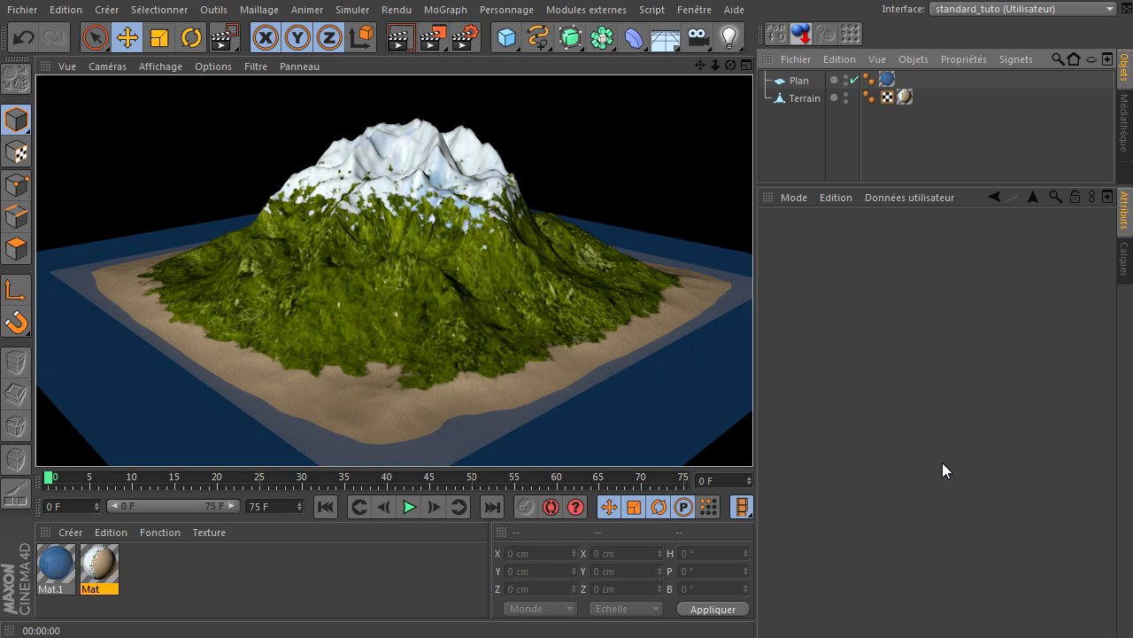